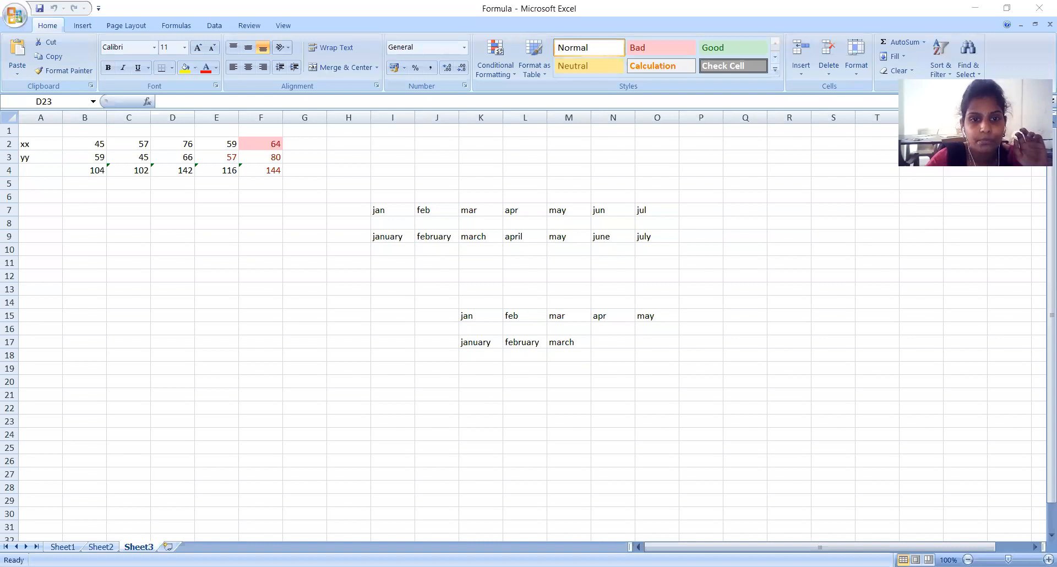
View the existing tables on Sheet2 and Sheet1, and add a new blank worksheet after Sheet3
key(alt+Tab)
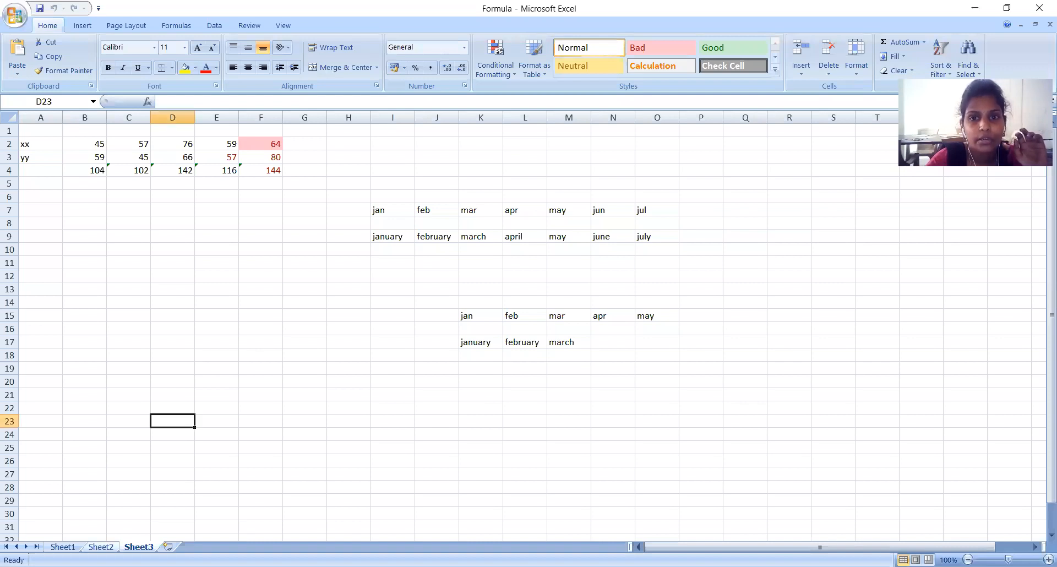
click(99, 548)
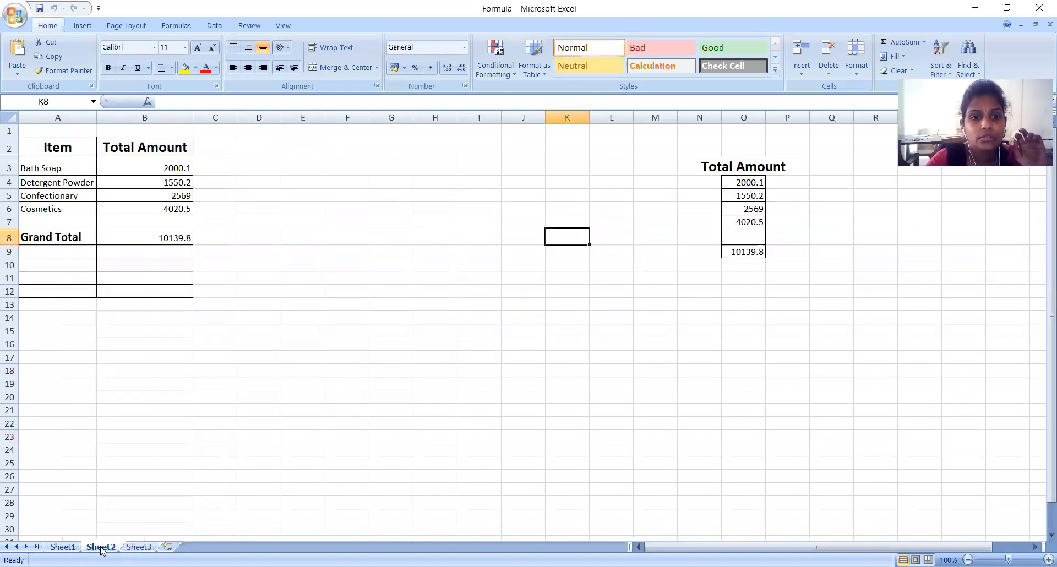
click(61, 548)
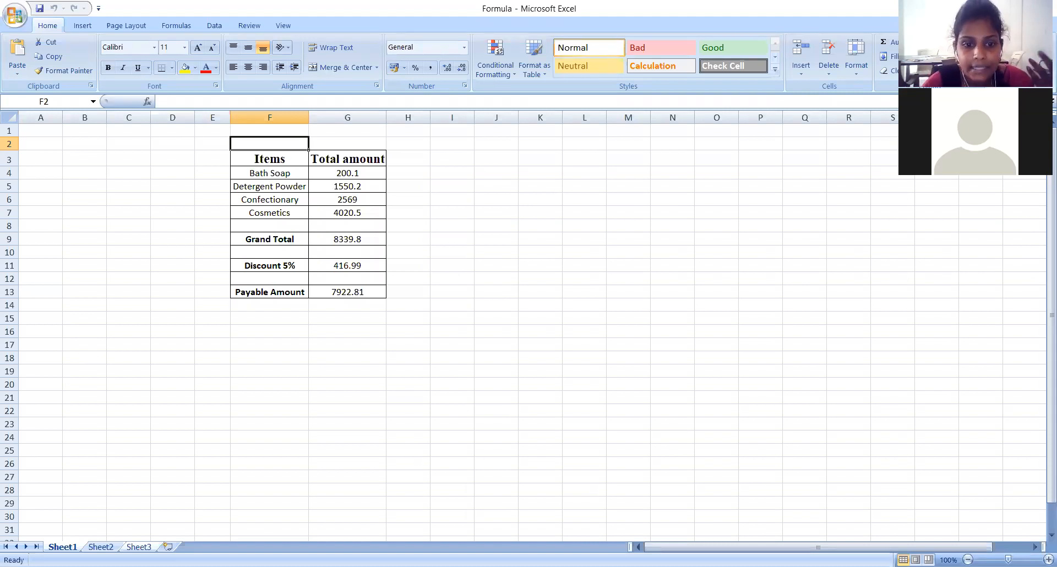
click(167, 547)
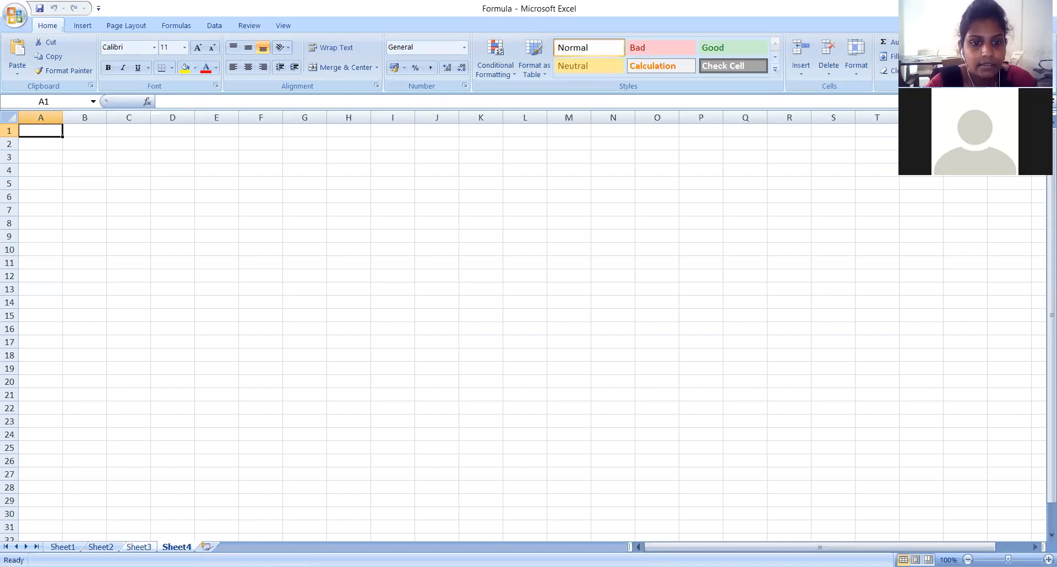
Look back through Sheet3, Sheet2 and Sheet1, ending on the blank Sheet4
click(138, 547)
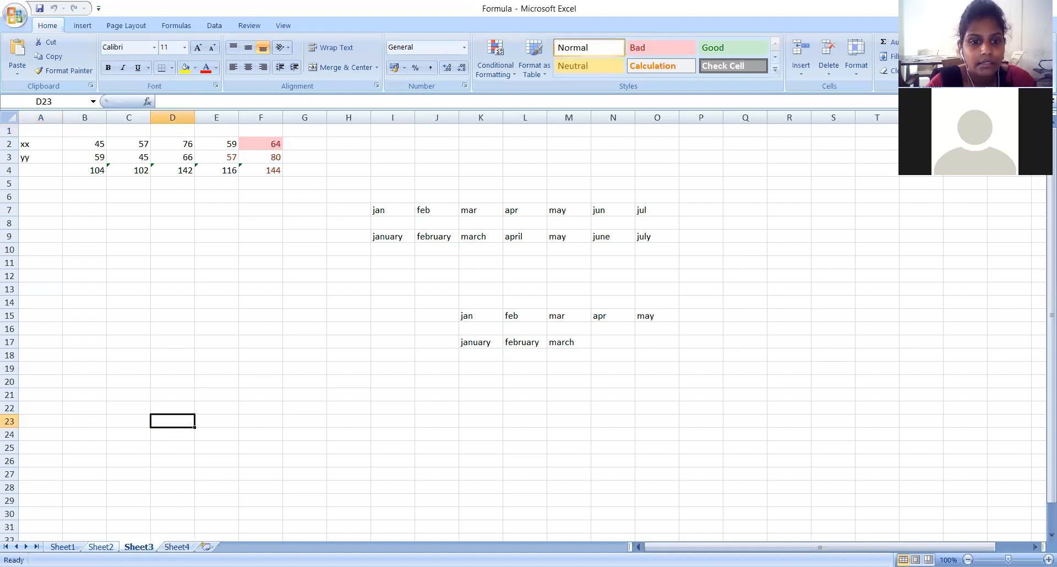
click(101, 547)
click(63, 547)
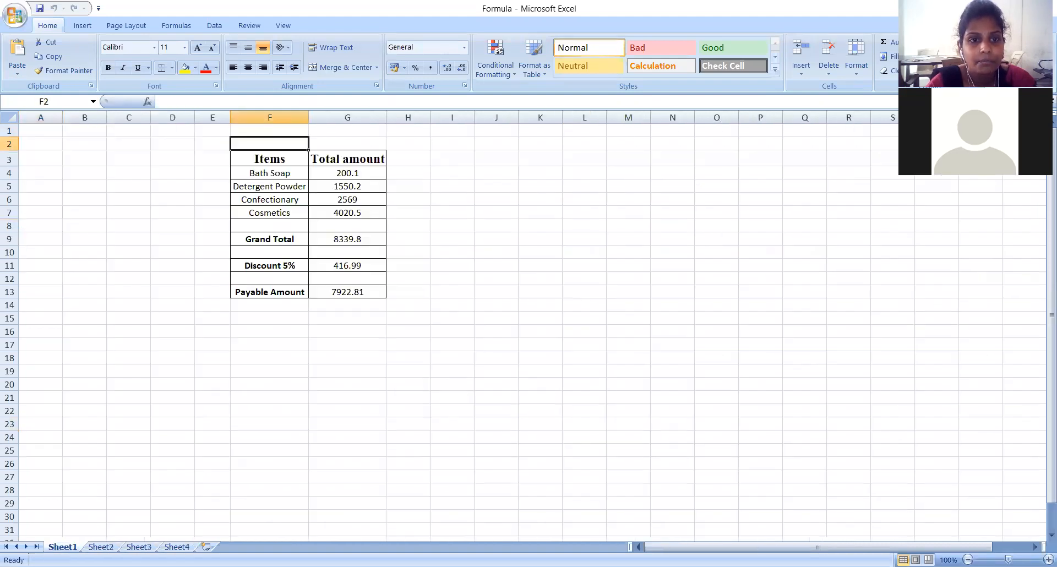
click(177, 547)
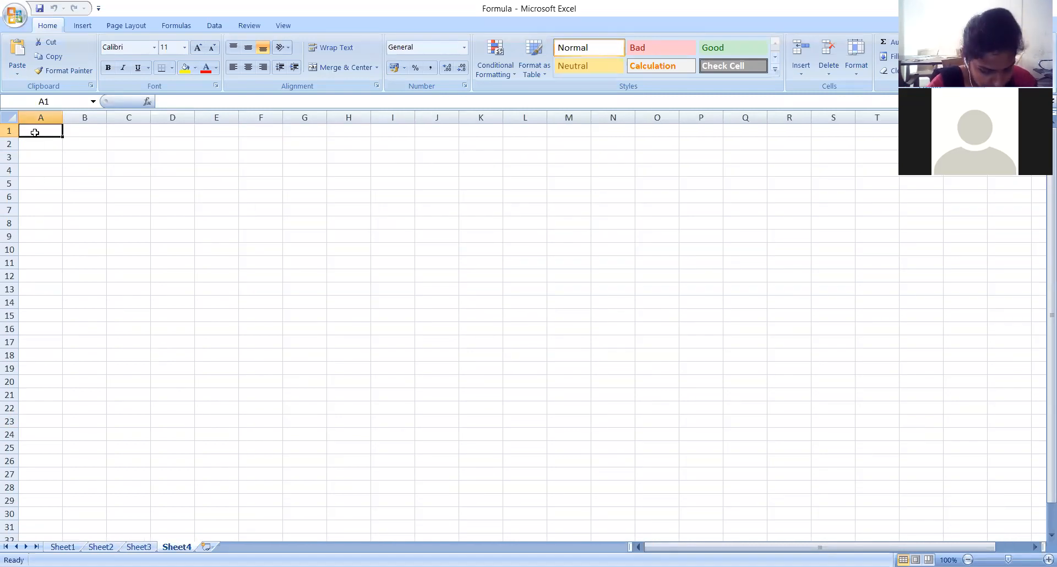
Enter the headers student, sub1, sub2, sub3, sub4 and sub5 across cells A1 to F1 of Sheet4
text(stu)
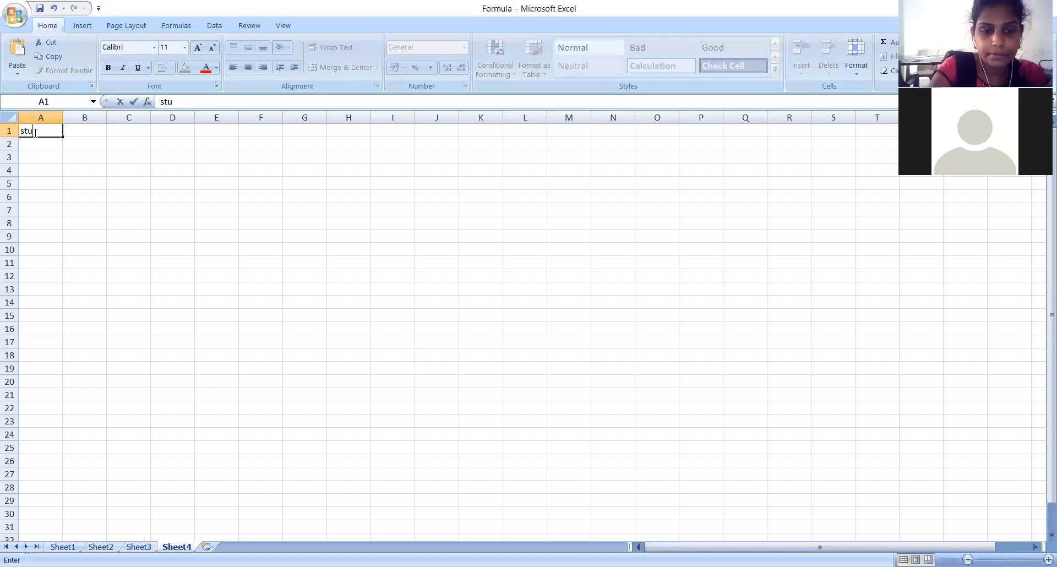
text(dent)
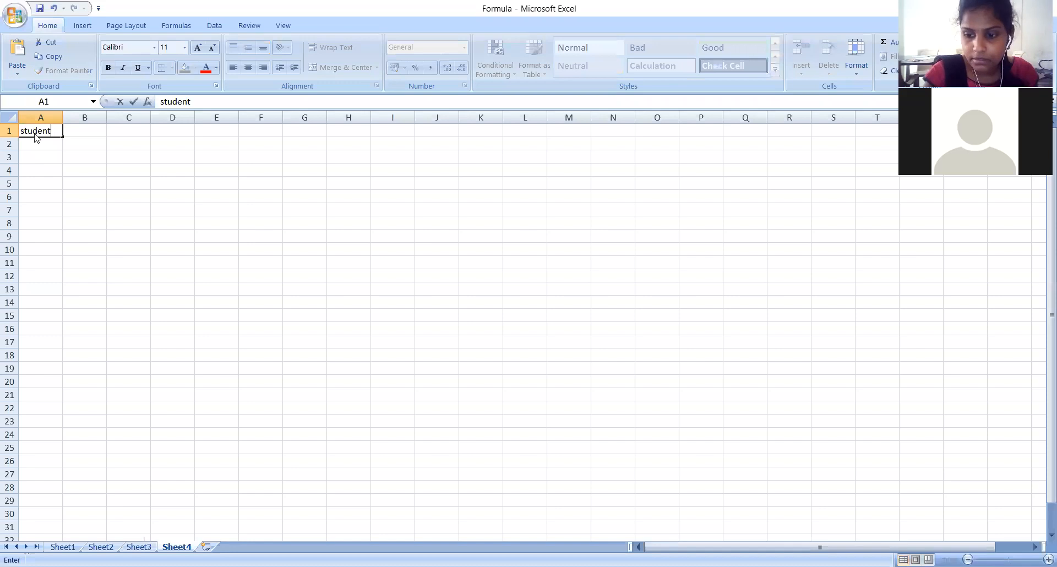
key(Tab)
text(sub1)
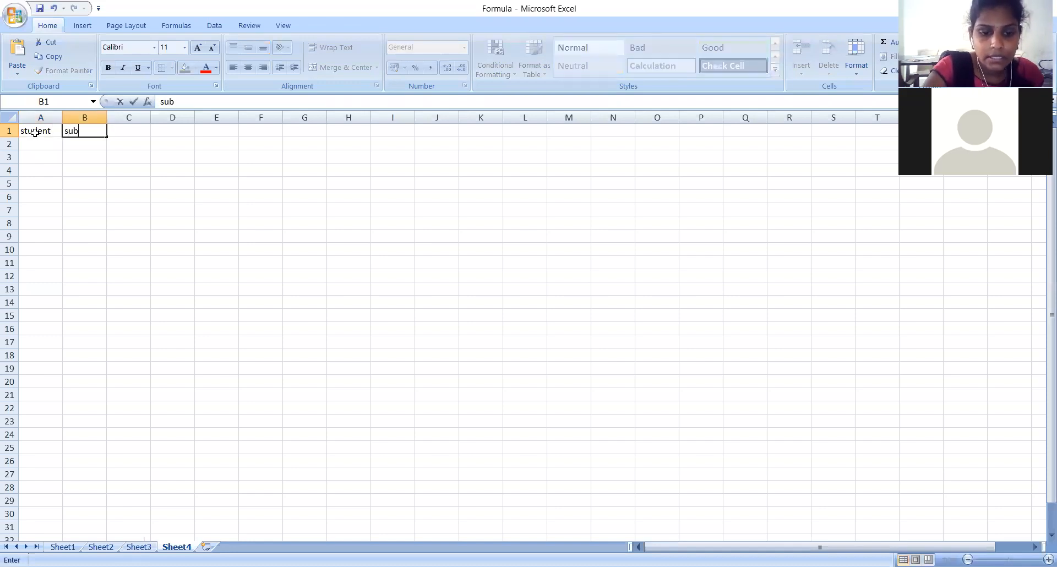
key(Tab)
text(sub2)
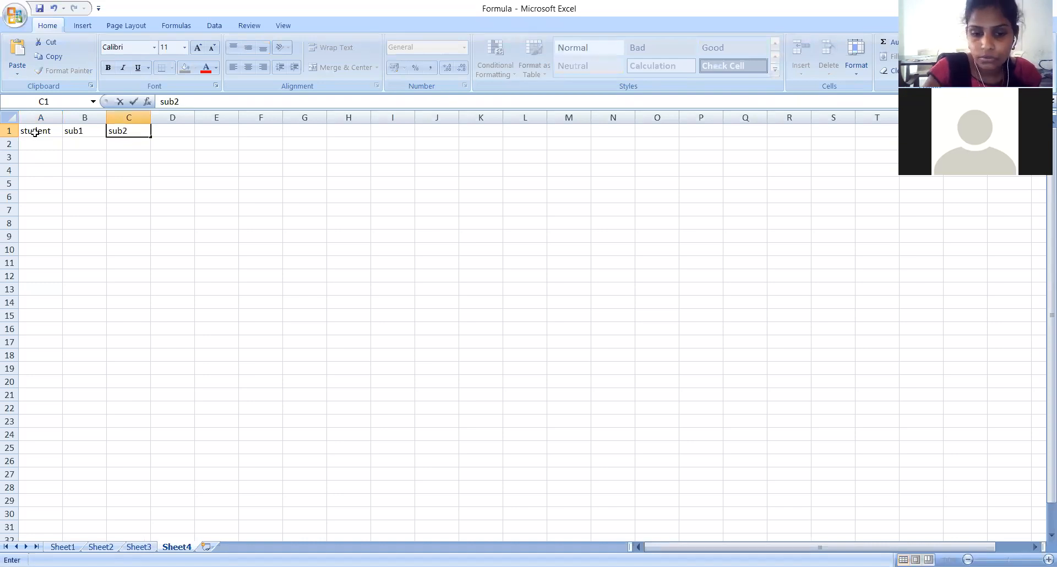
key(Tab)
text(sub3)
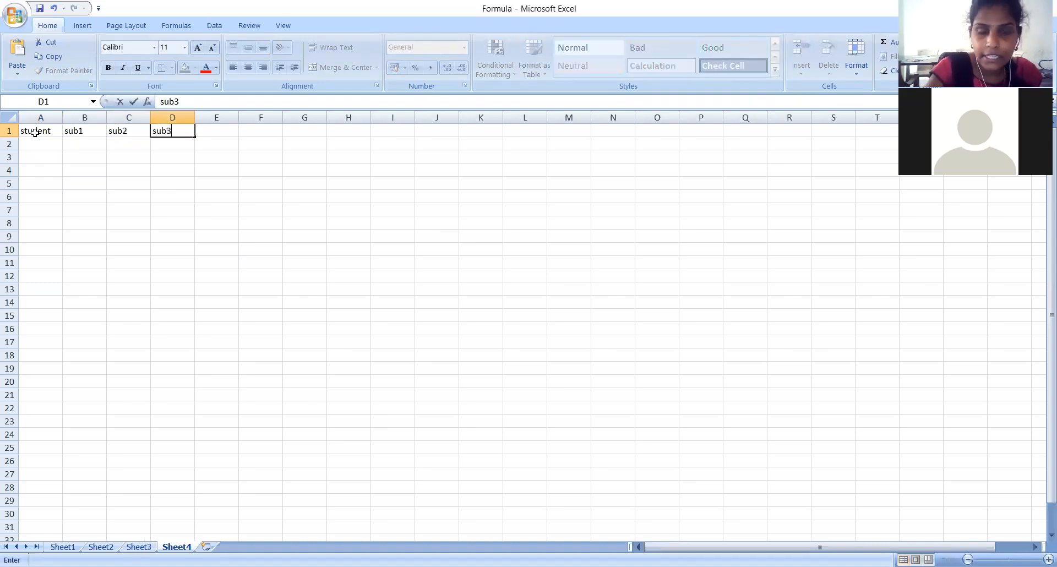
key(Tab)
text(sub4)
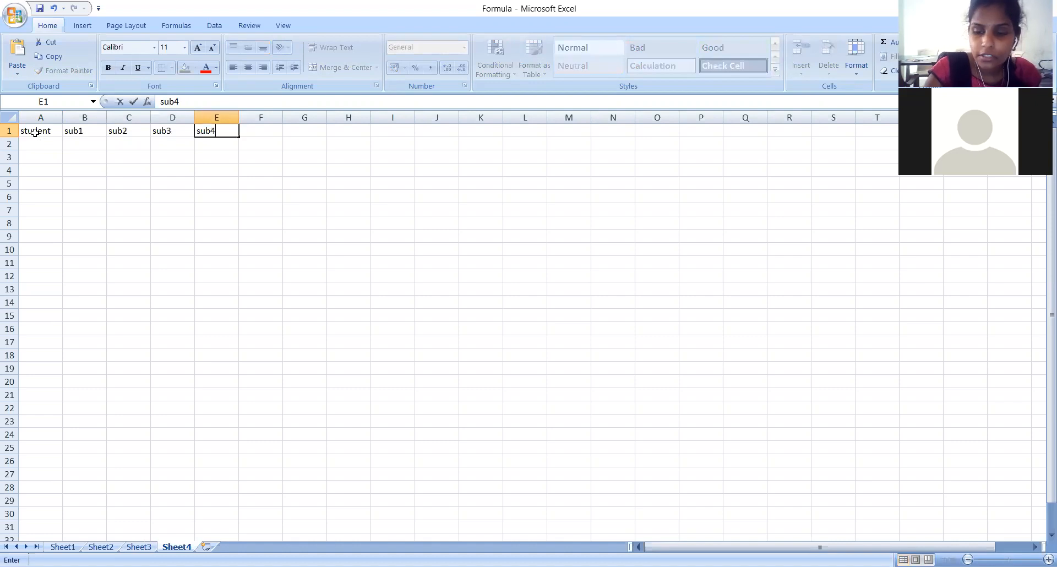
key(Tab)
text(su)
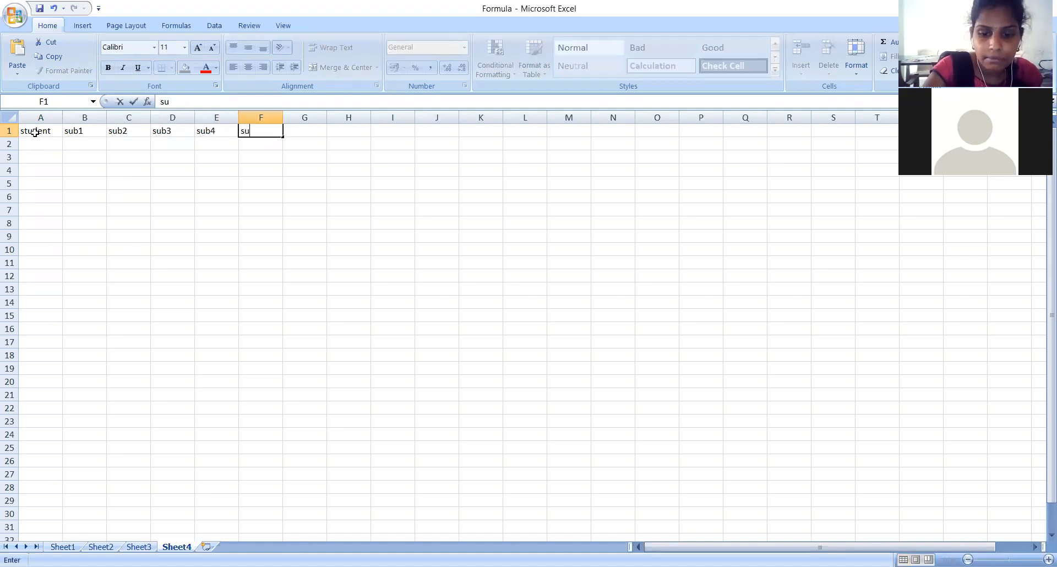
text(b5)
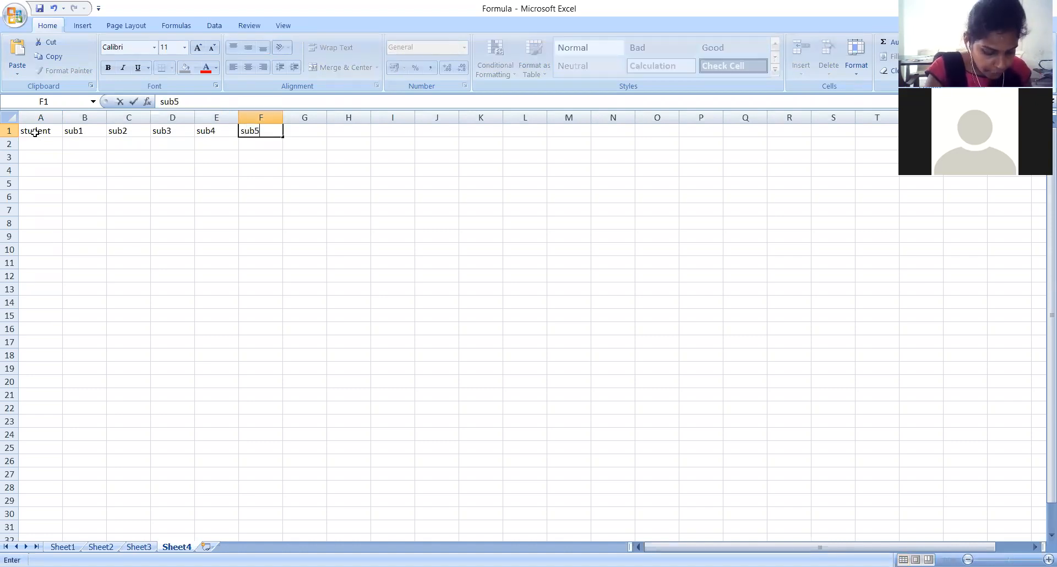
Enter the two students' first names in cells A2 and A3 and widen column A slightly
click(47, 143)
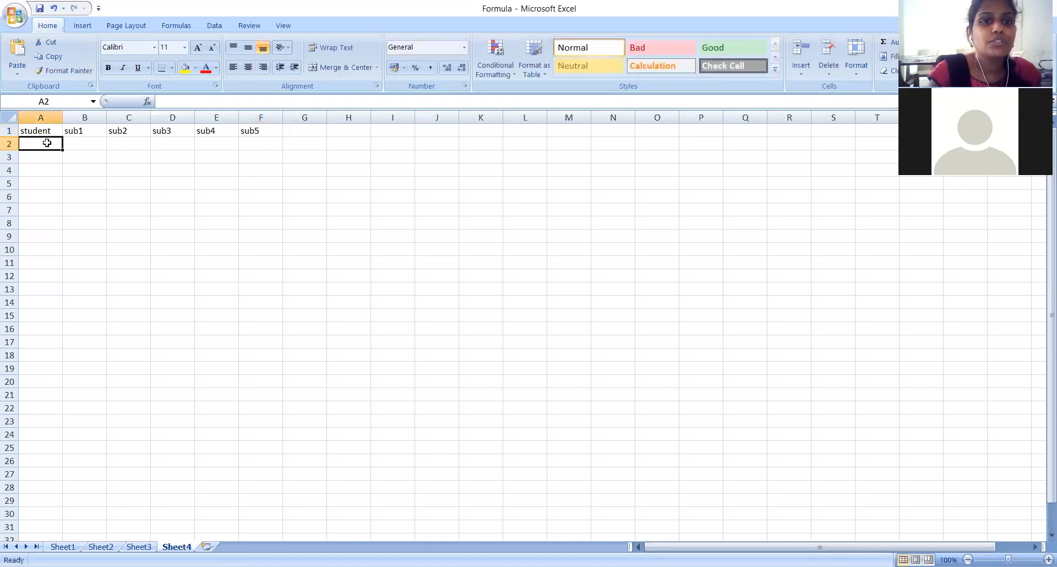
text(ram)
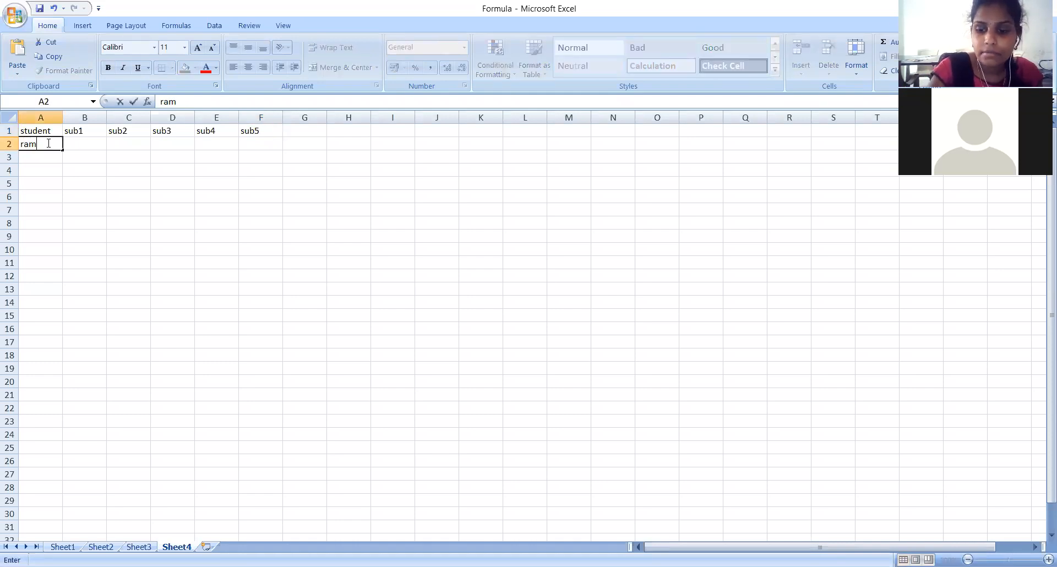
key(Return)
text(l)
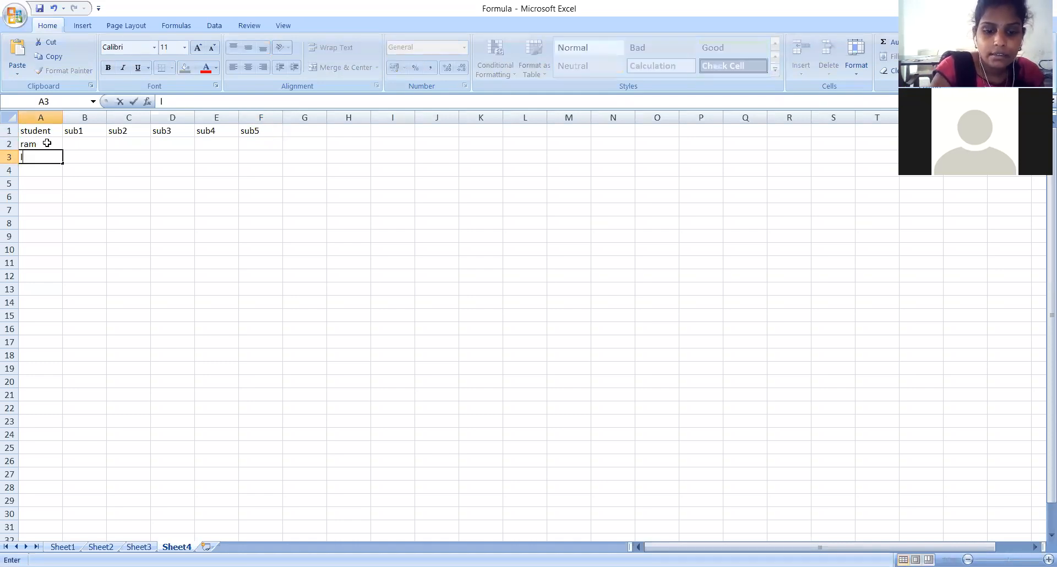
text(aksh)
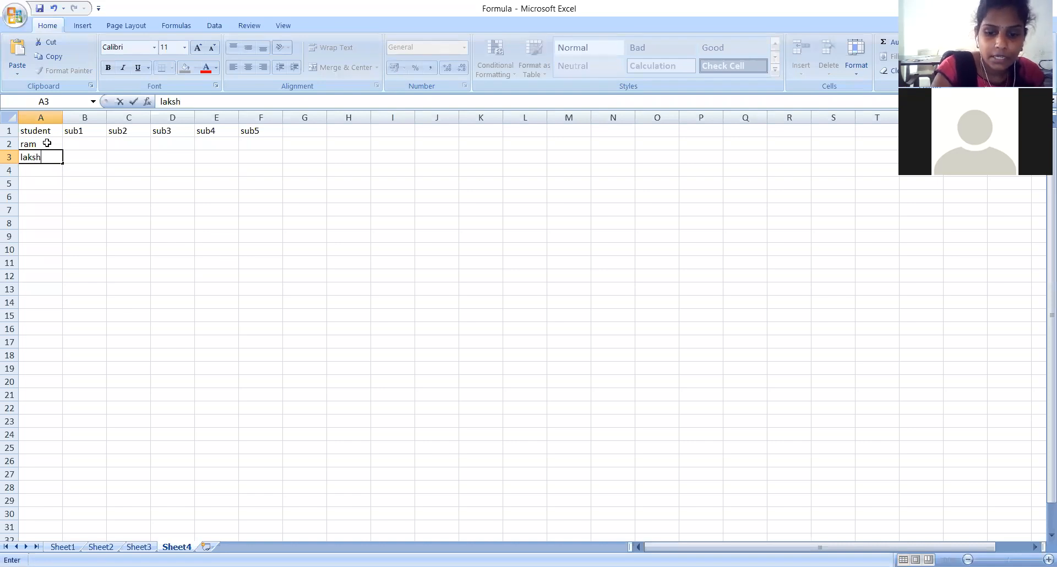
text(man)
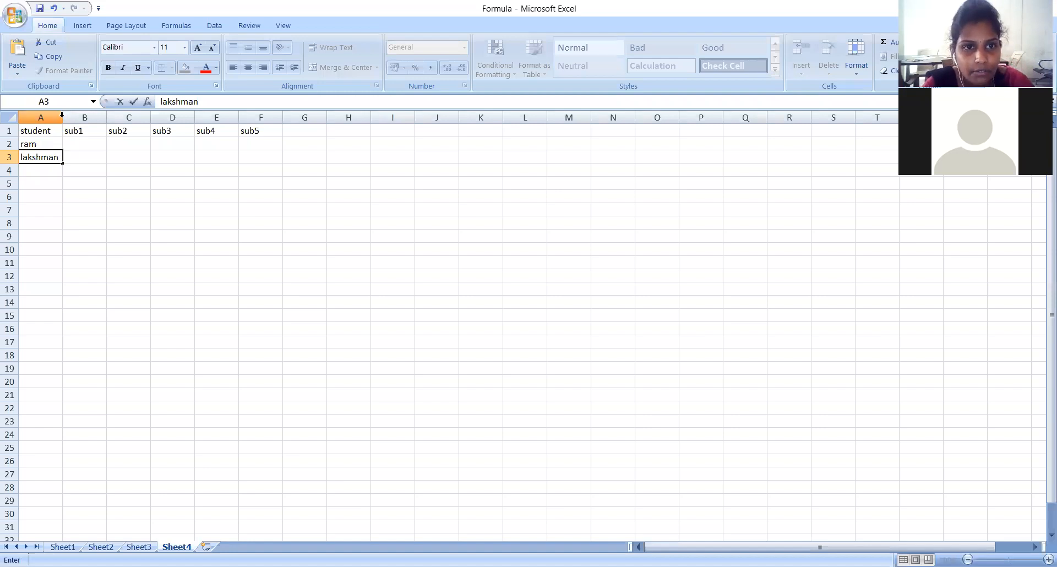
click(65, 197)
drag(61, 120, 66, 120)
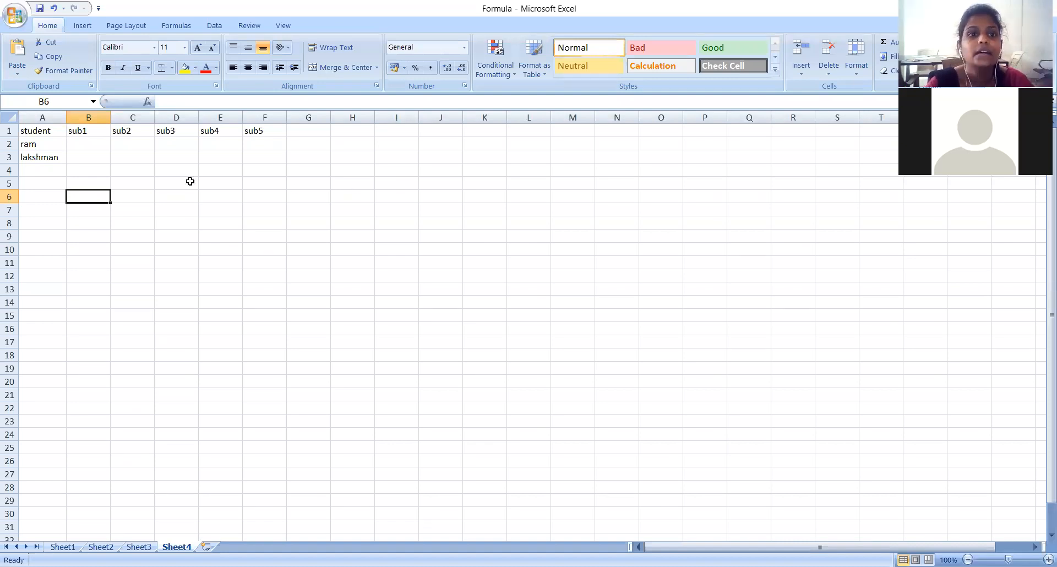
Enter the first student's marks 45, 57, 76, 59 and 64 in cells B2 to F2
click(97, 143)
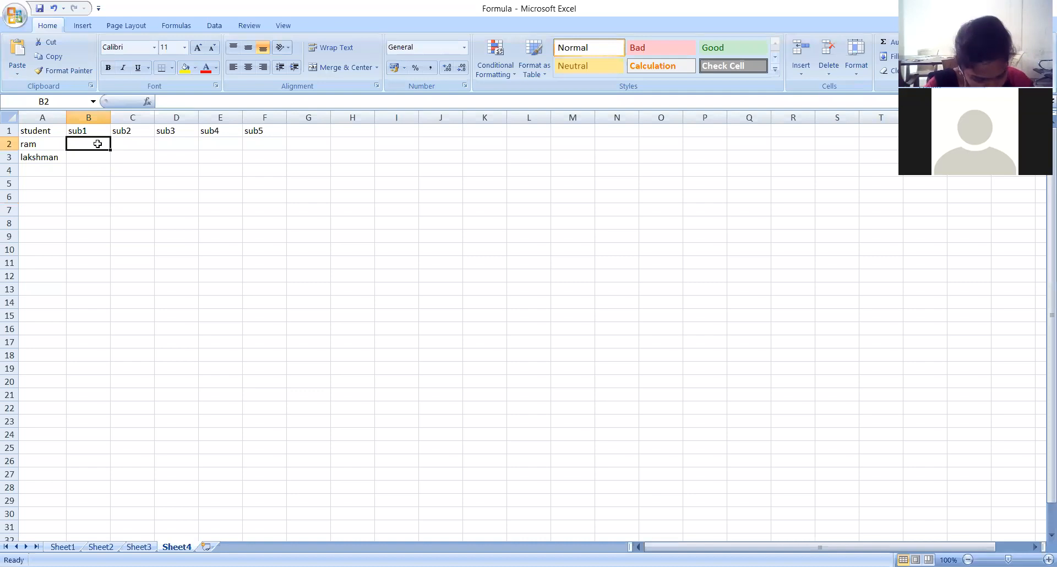
text(45)
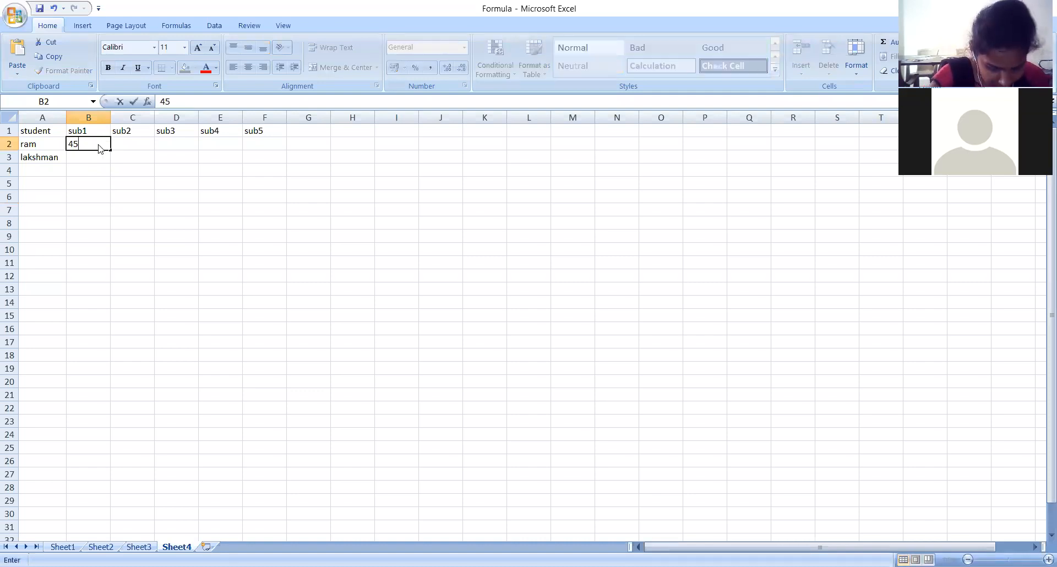
key(Tab)
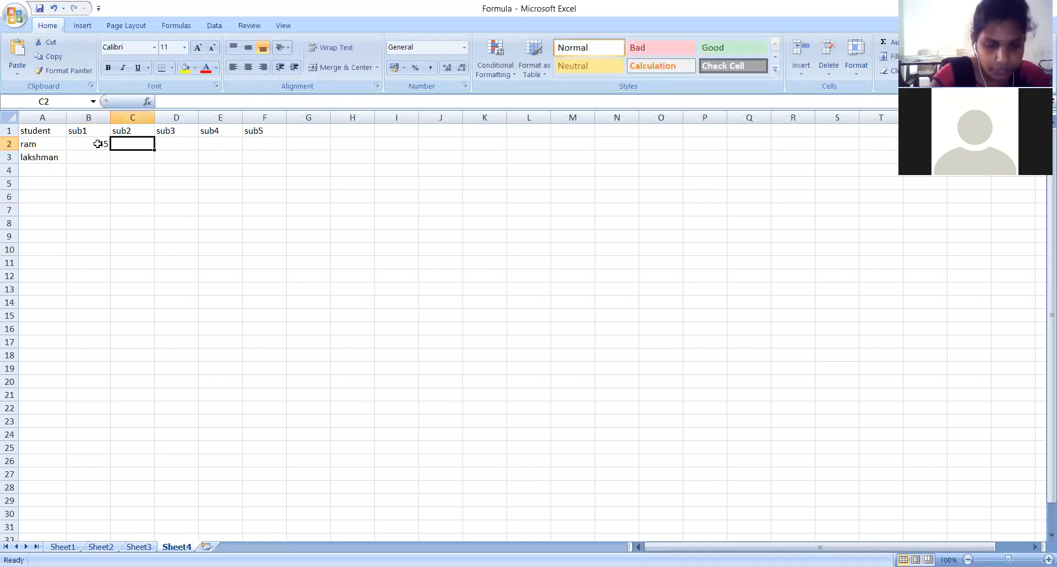
text(57)
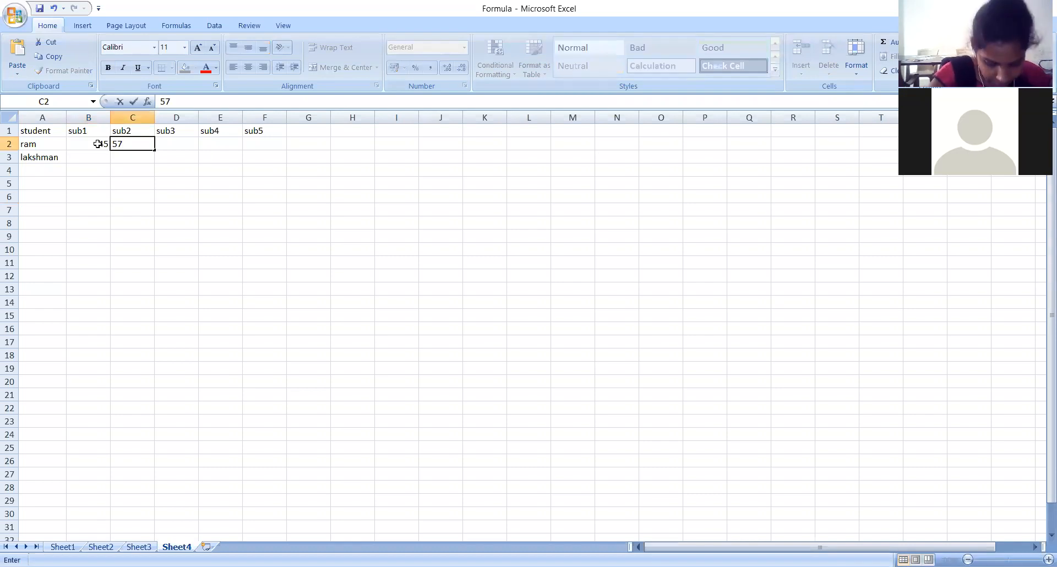
key(Tab)
text(76)
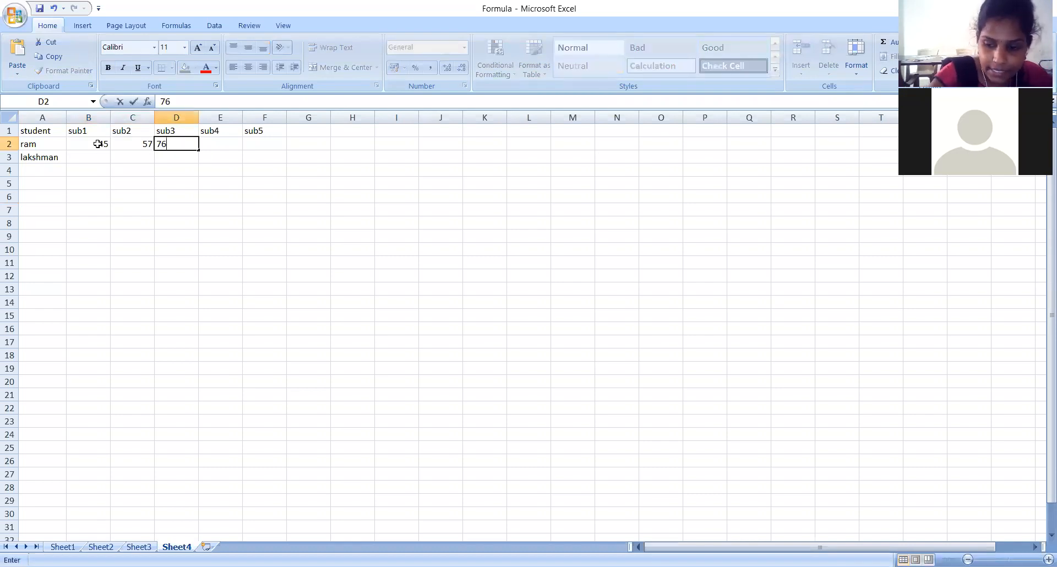
key(Tab)
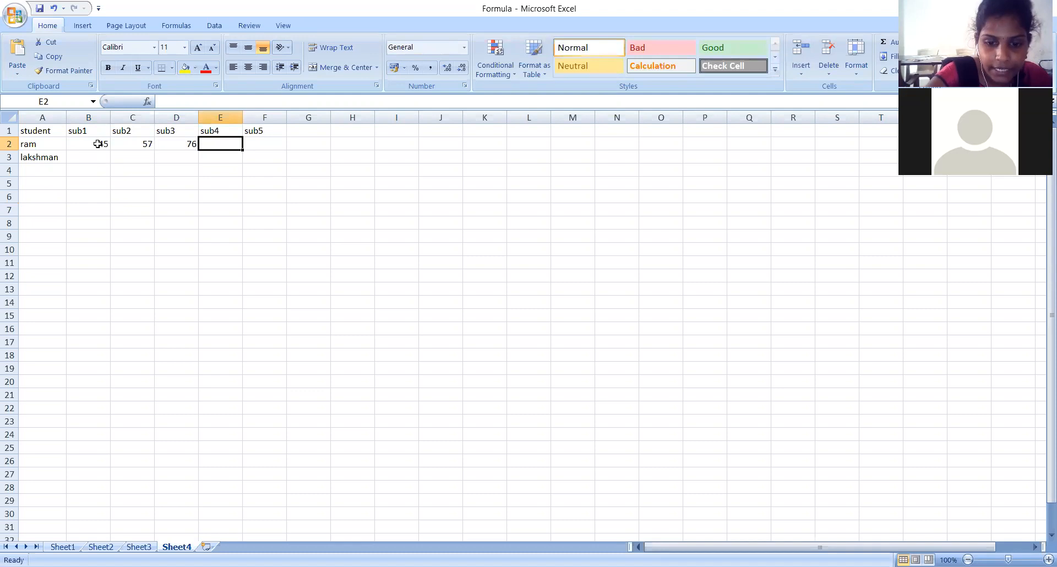
text(59)
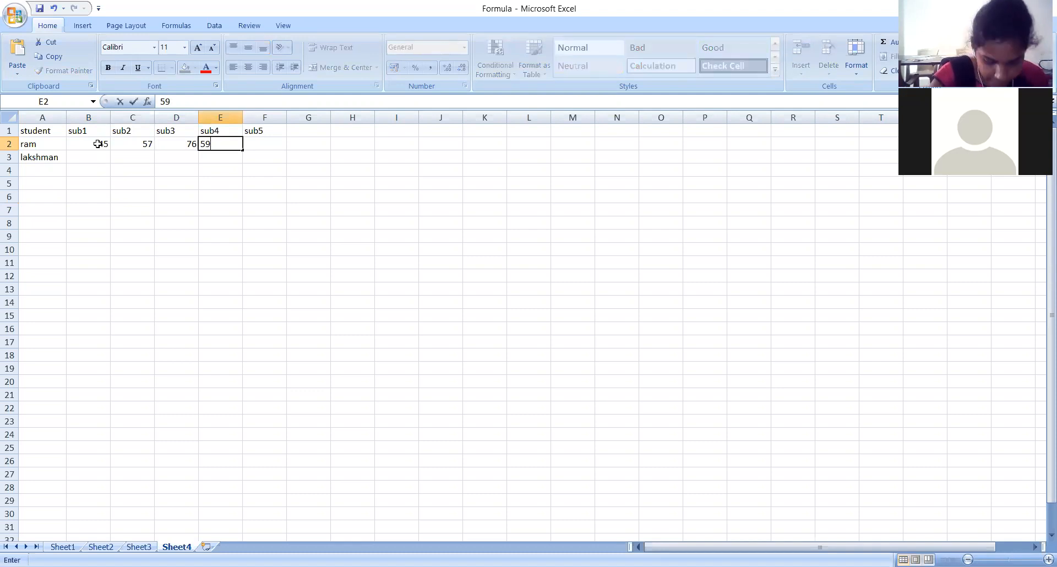
key(Tab)
text(64)
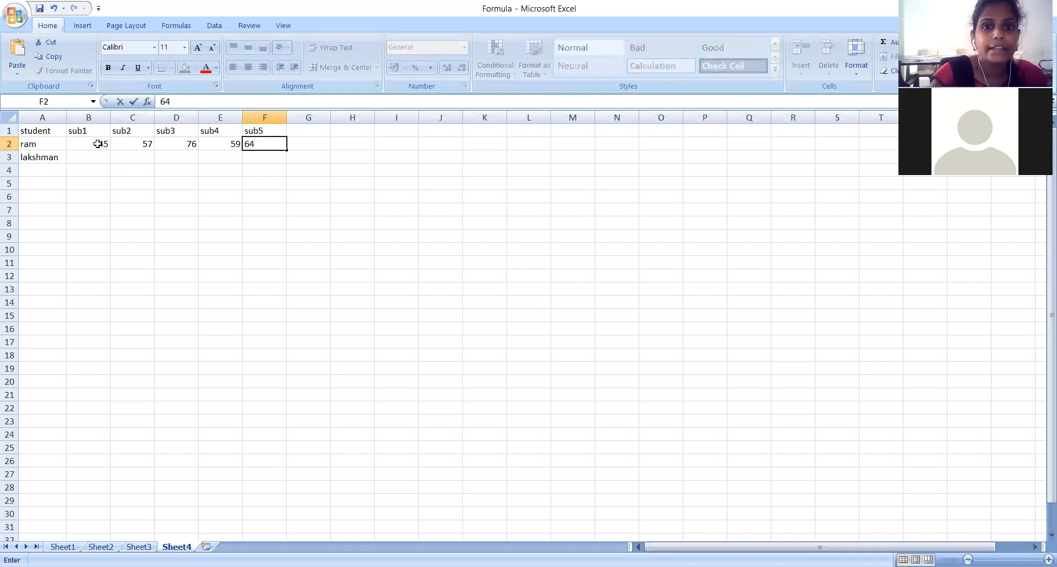
Enter the second student's marks 59, 45, 66, 57 and 80 in cells B3 to F3
click(88, 159)
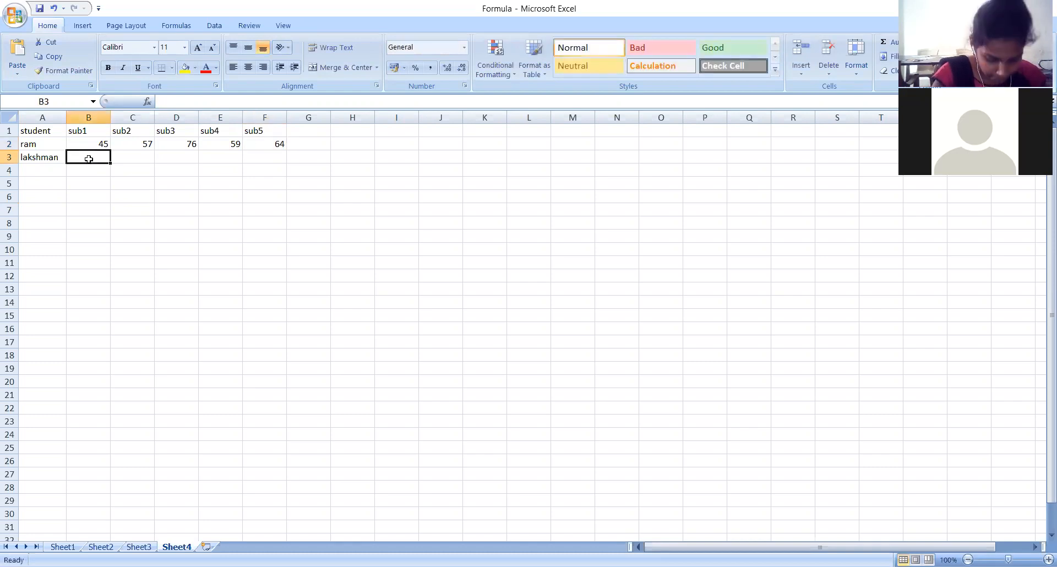
text(59)
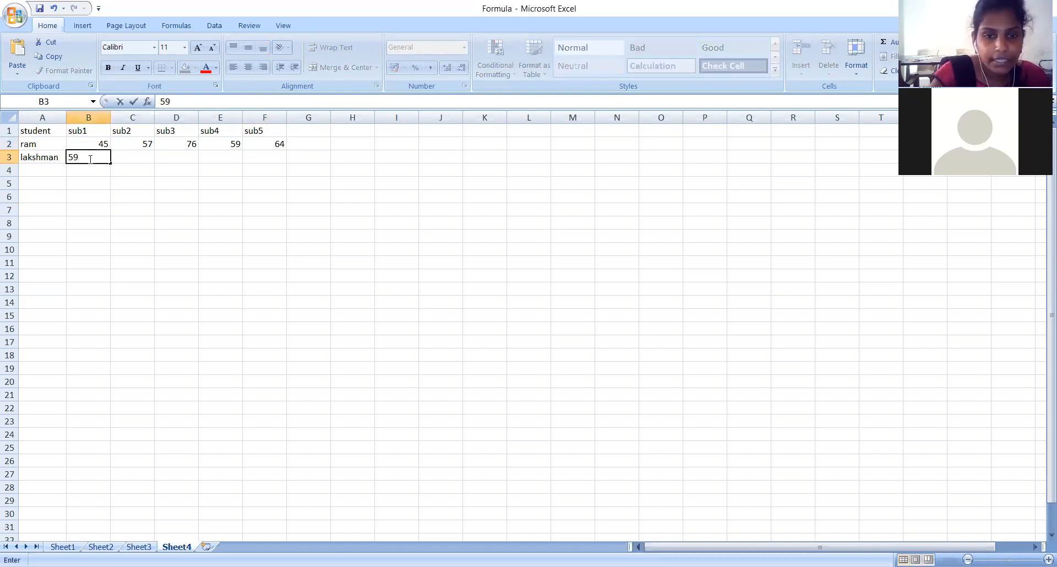
key(Tab)
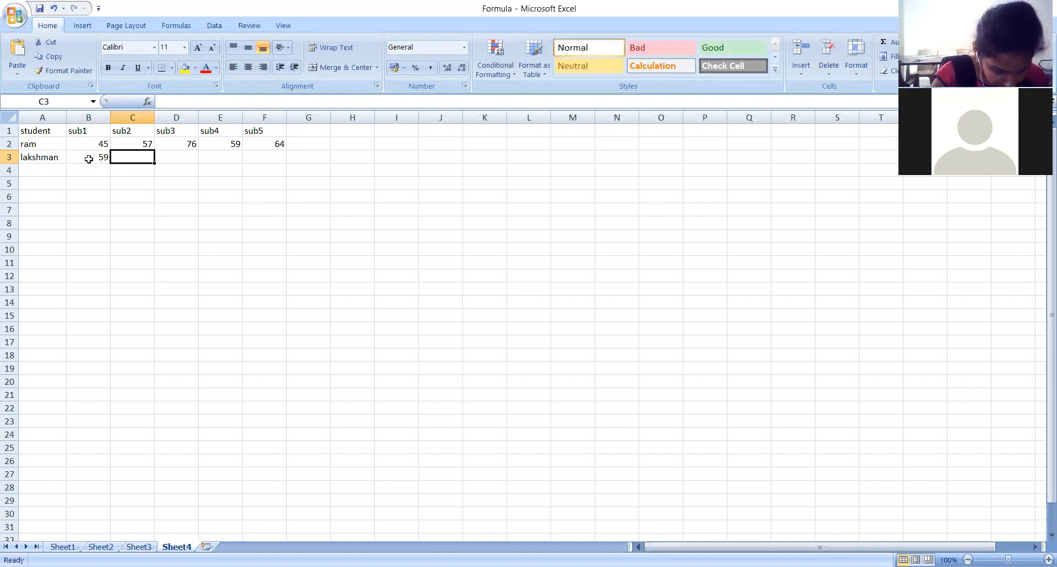
text(45)
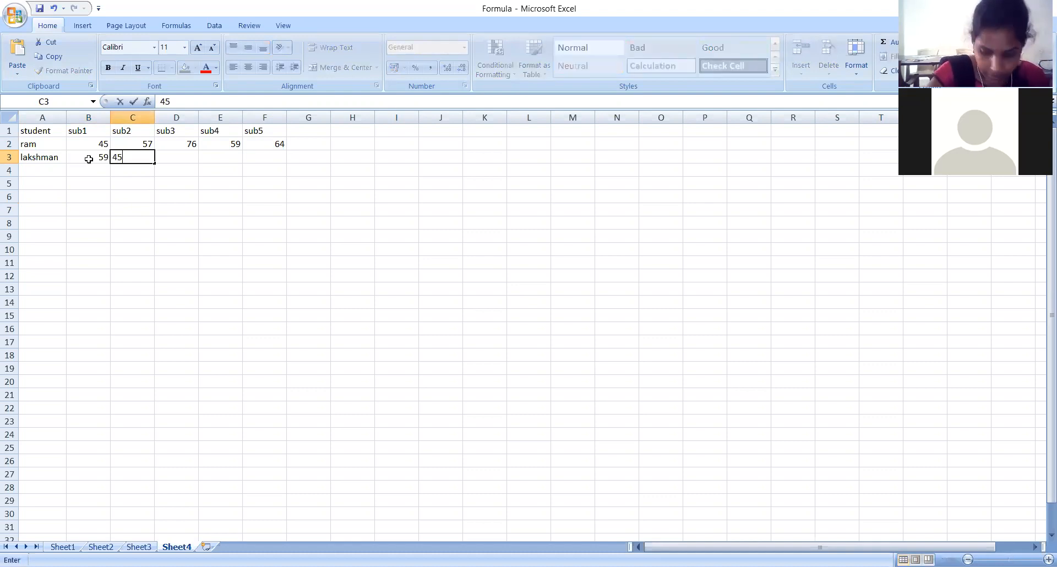
key(Tab)
text(66)
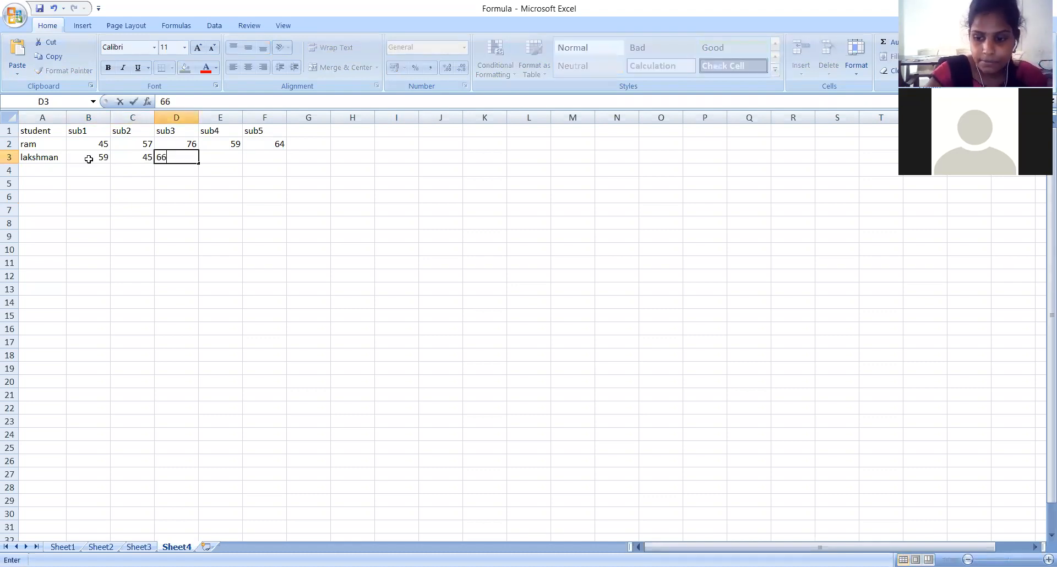
key(Tab)
text(57)
key(Tab)
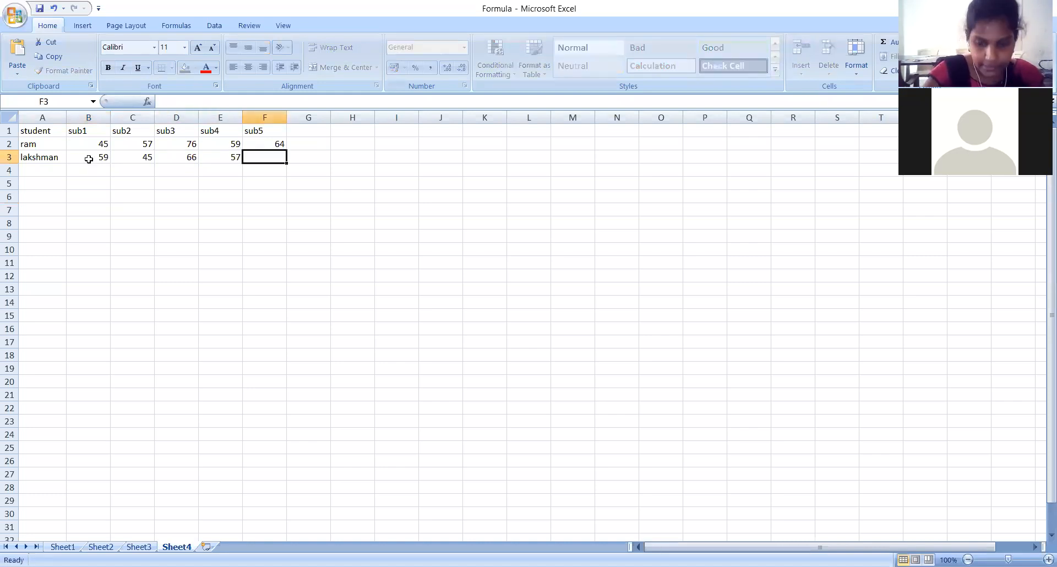
text(80)
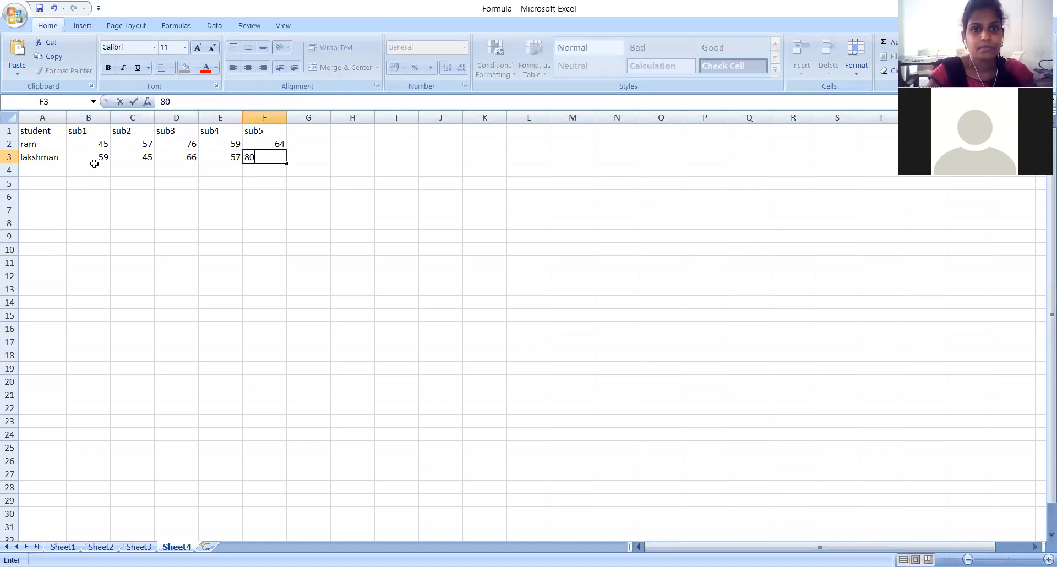
click(158, 219)
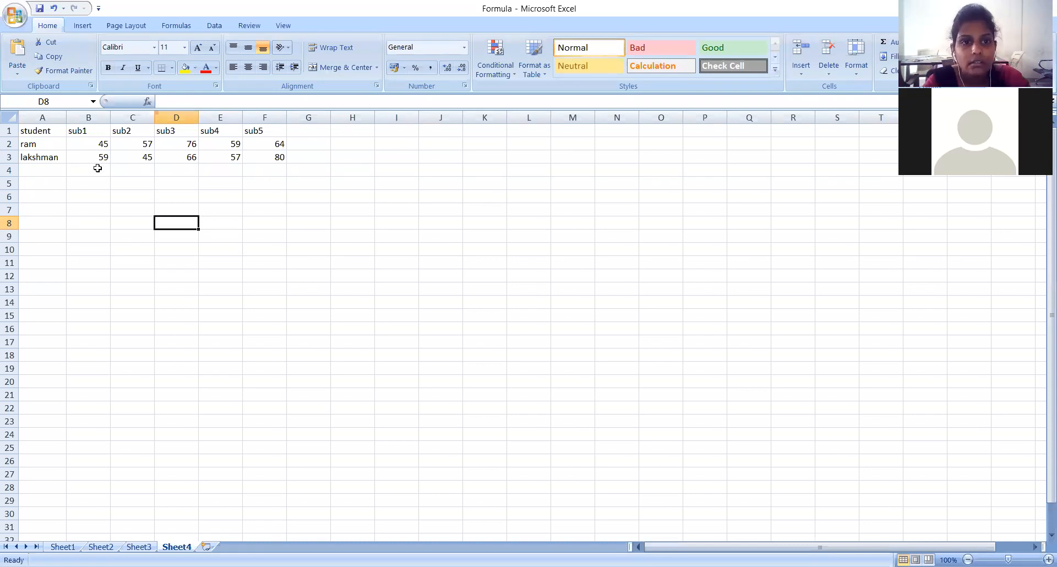
Format the header row A1 to F1 in bold Times New Roman
click(47, 131)
drag(66, 132, 254, 132)
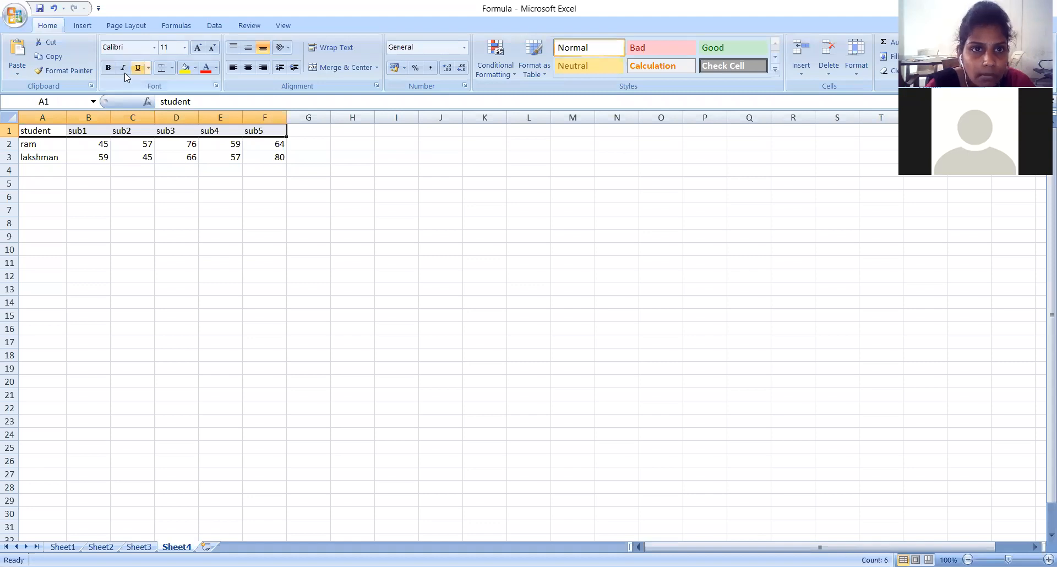
click(108, 68)
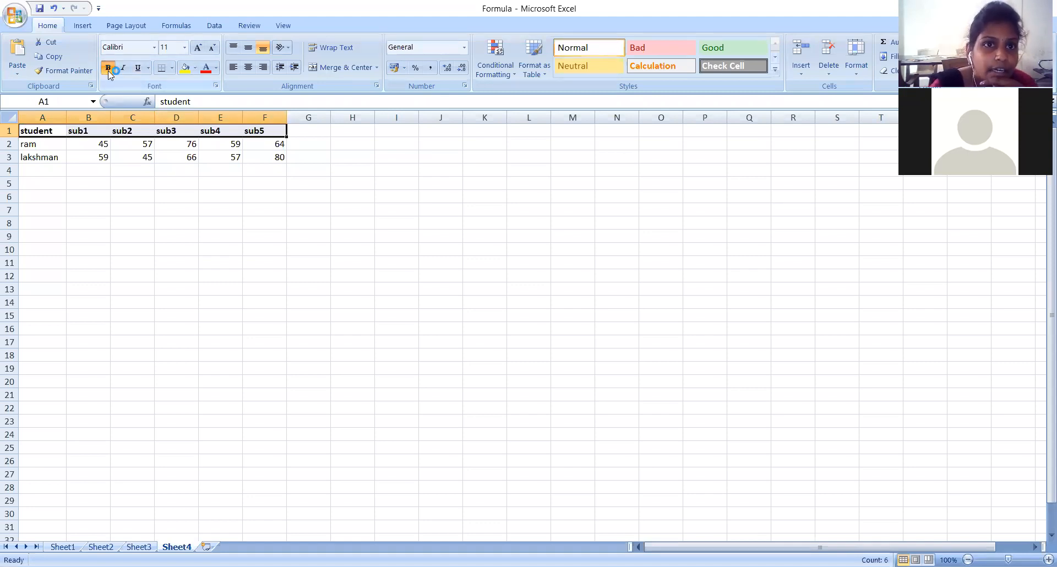
click(155, 48)
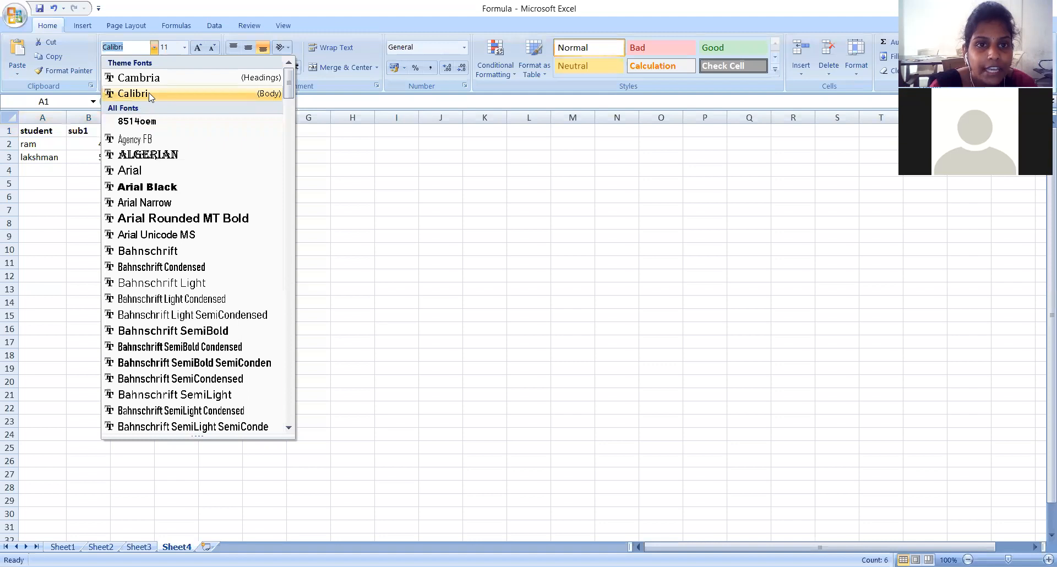
text(Times New Ro)
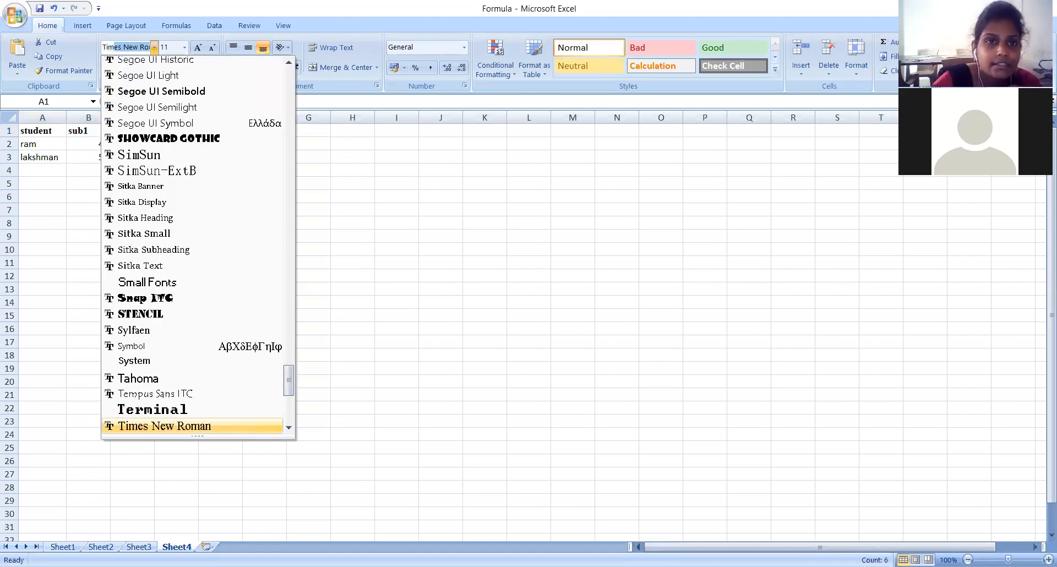
key(Return)
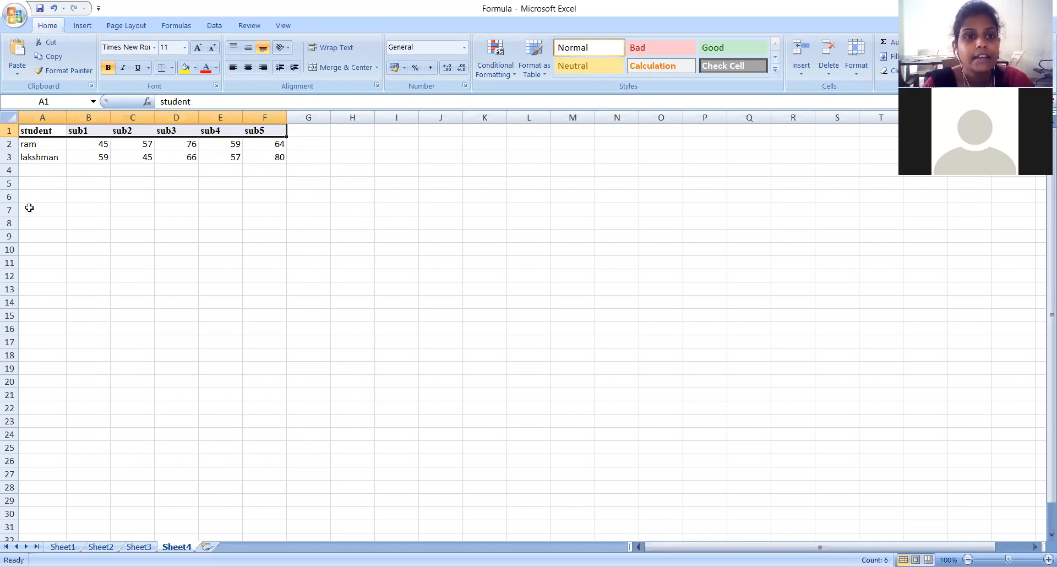
Enter the row label result in cell A4
click(33, 169)
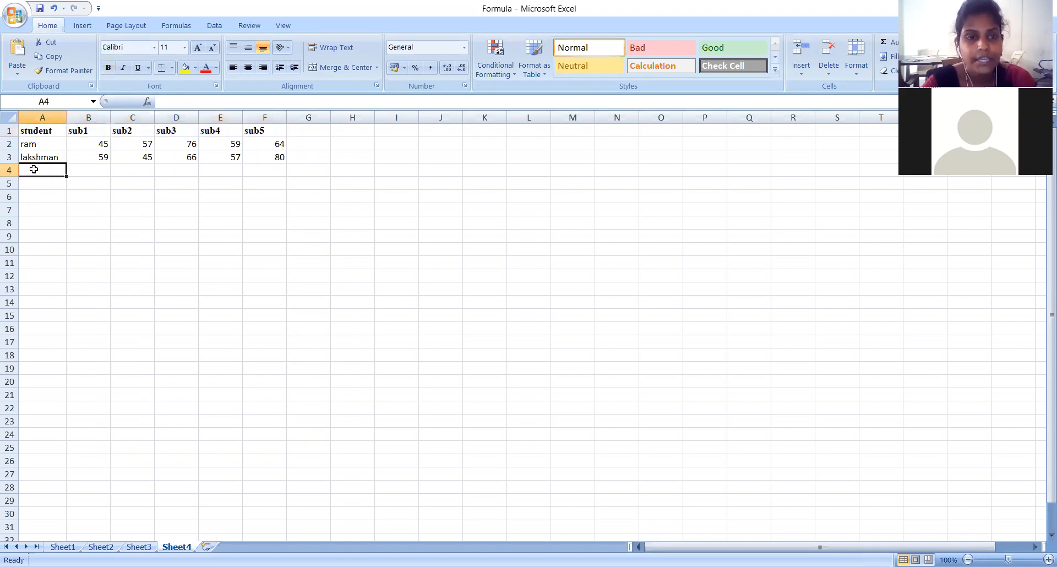
text(resuly)
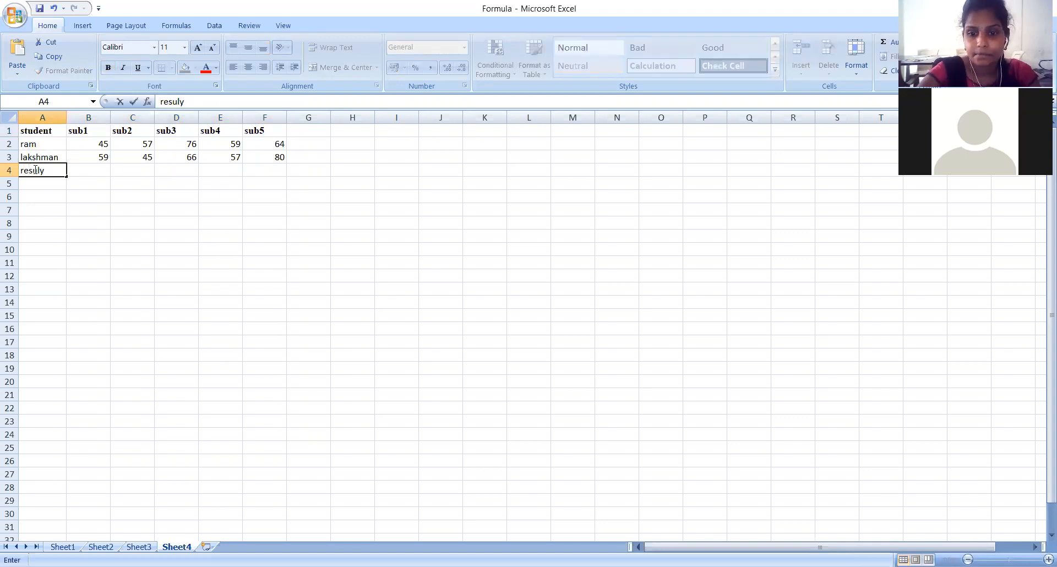
key(BackSpace)
text(t)
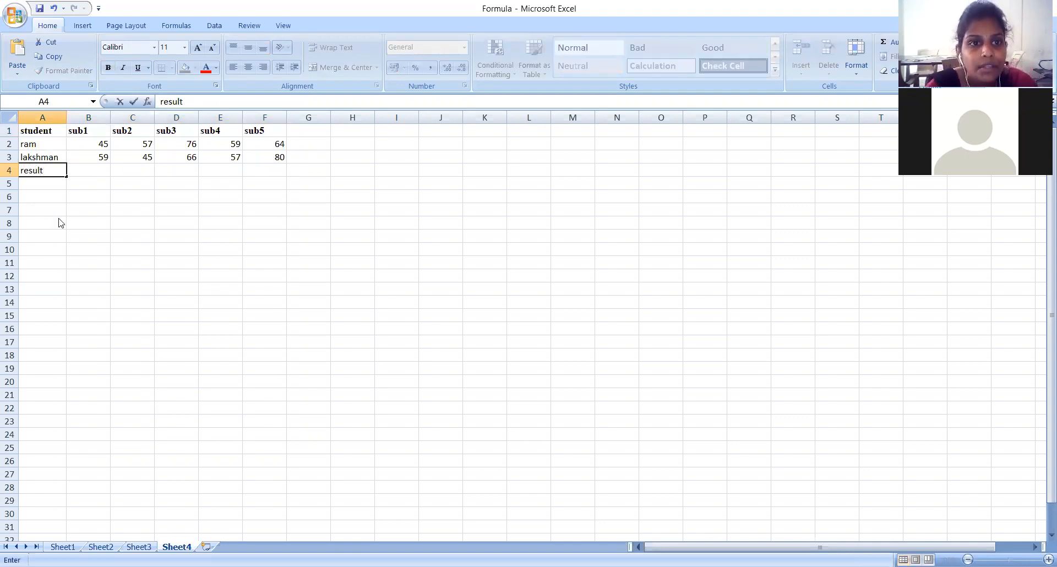
Apply All Borders to the whole marks table, cells A1 to F4
drag(25, 130, 263, 167)
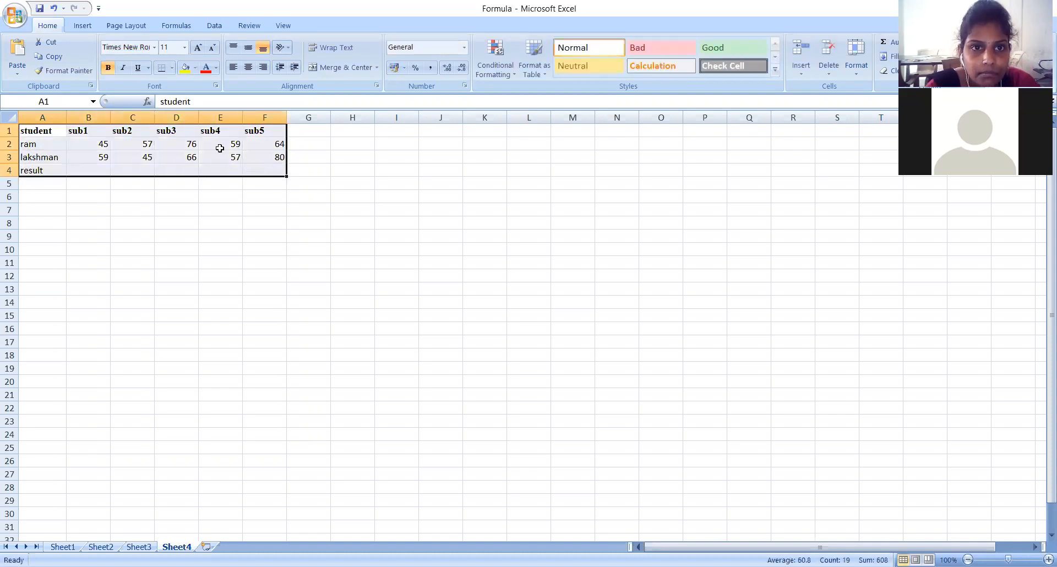
click(171, 68)
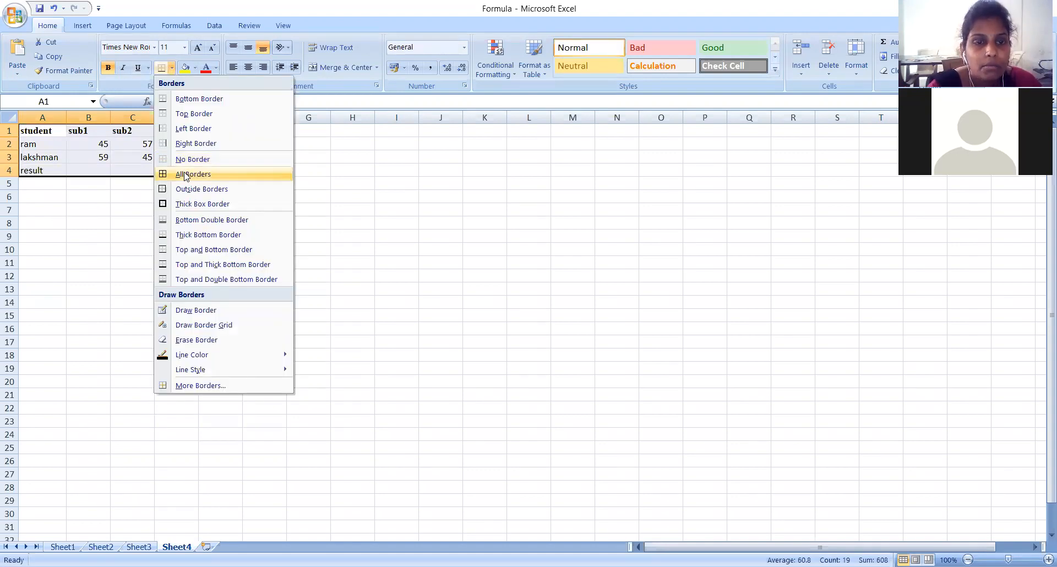
click(186, 175)
click(167, 233)
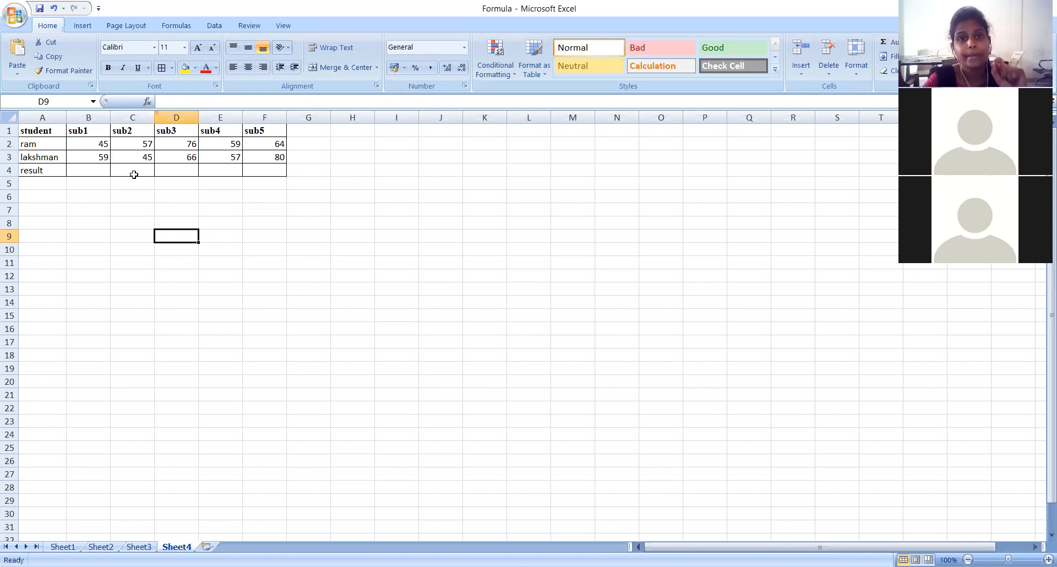
Start an addition formula in cell D9 with the first student's marks range, =B2:F2+
click(165, 103)
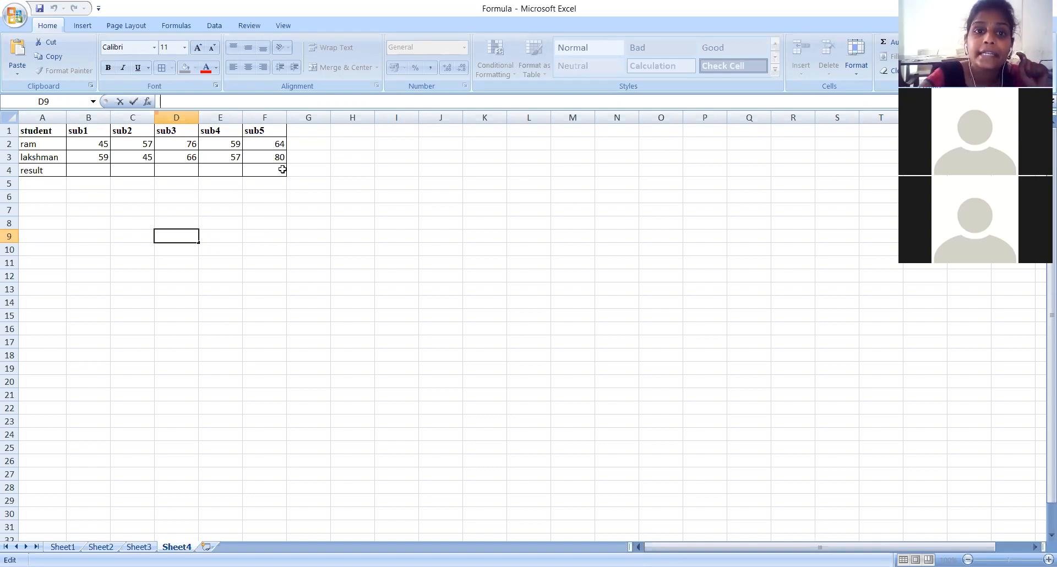
text(=)
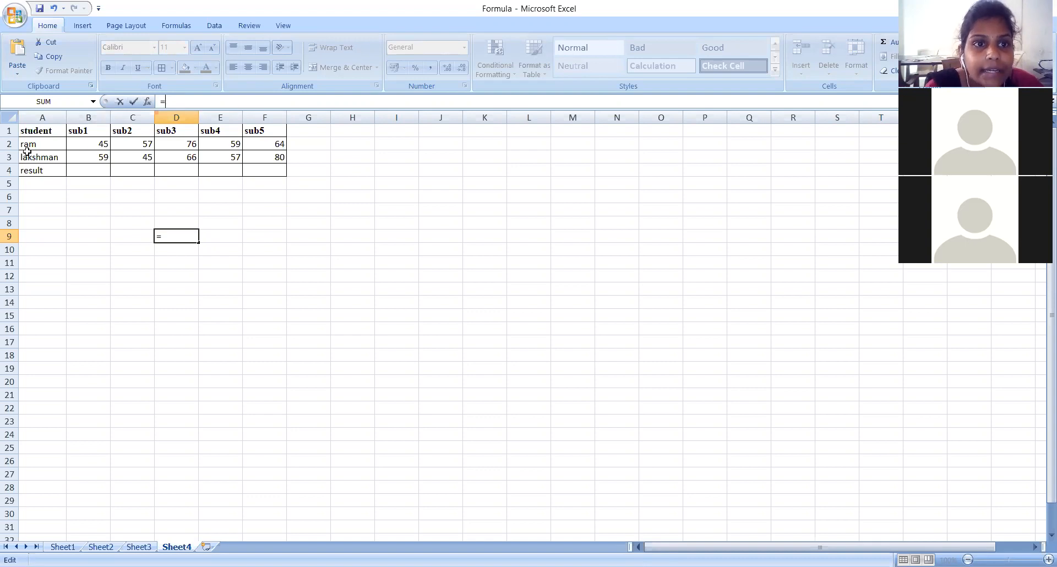
click(89, 143)
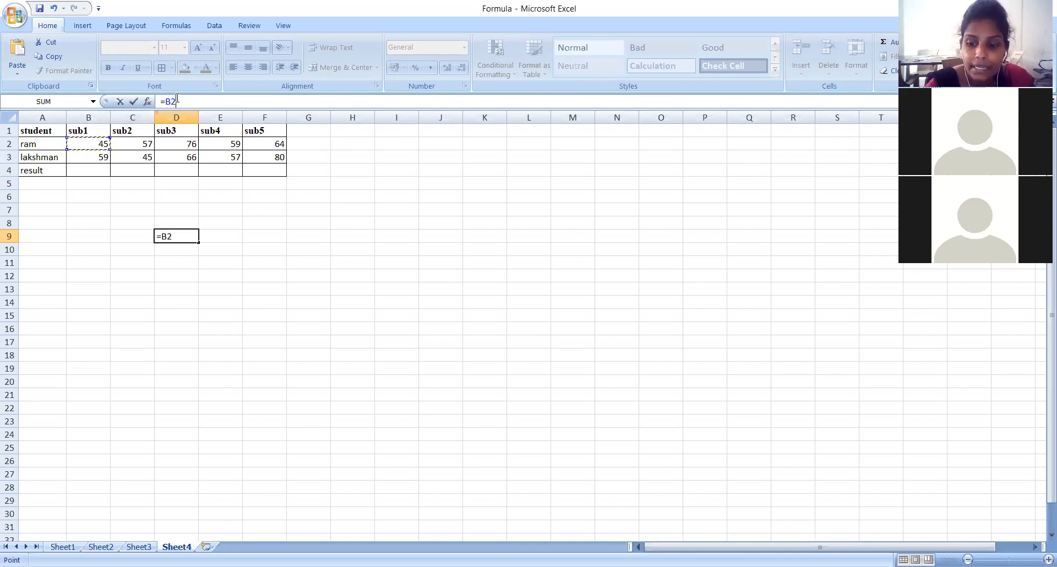
key(F8)
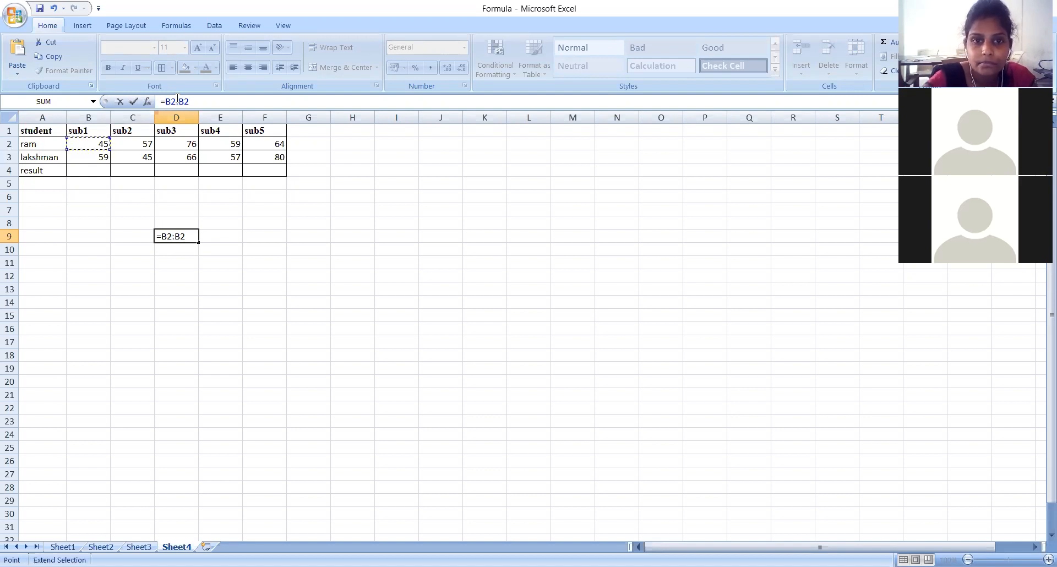
key(BackSpace)
key(BackSpace)
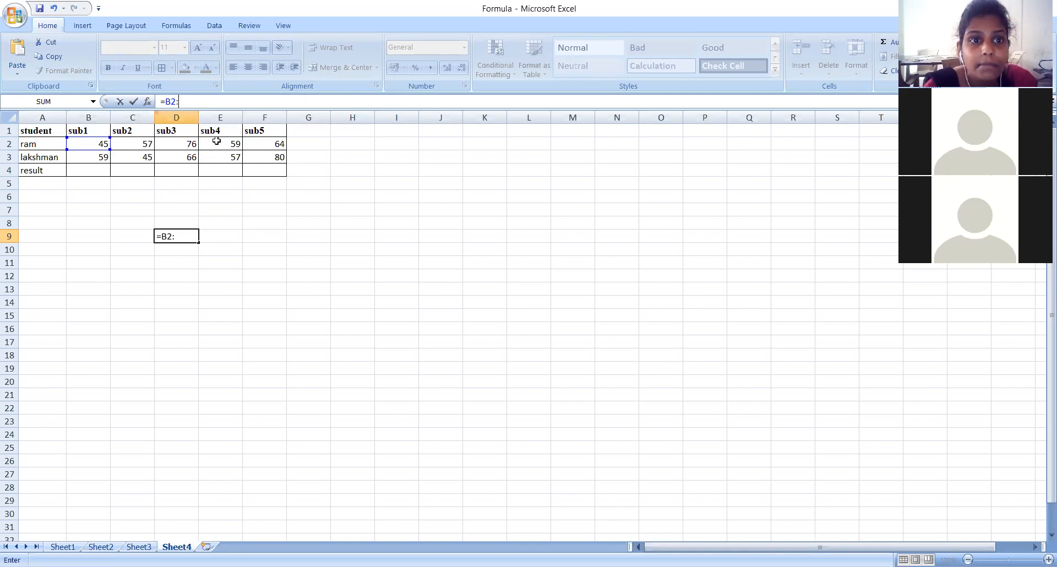
click(257, 144)
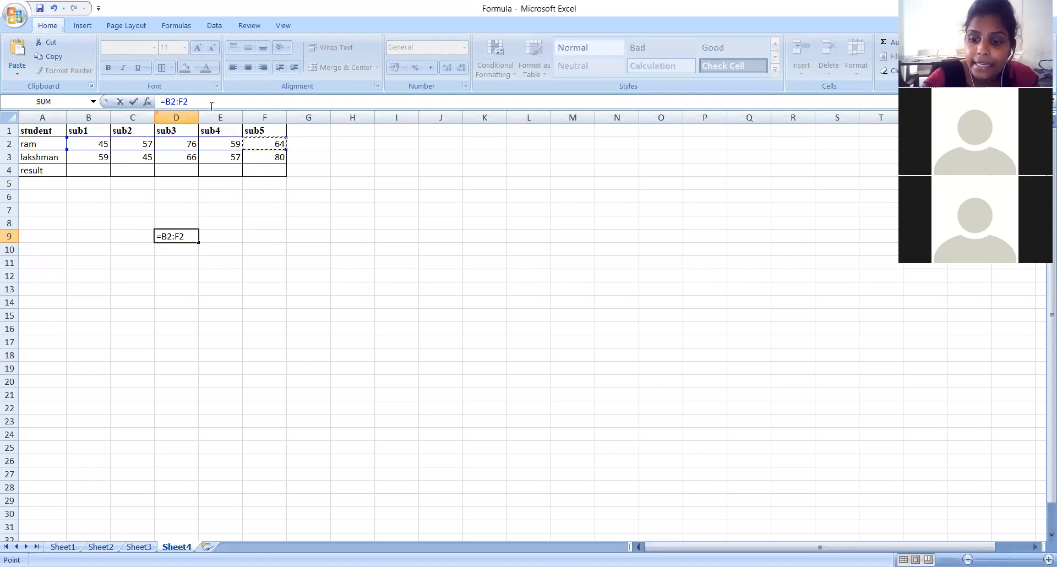
text(+)
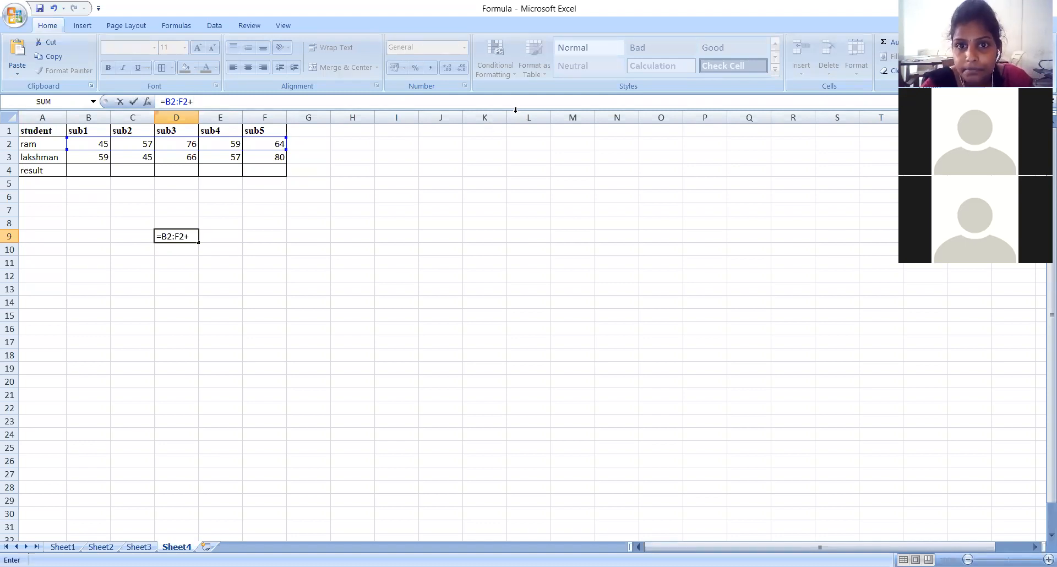
key(Return)
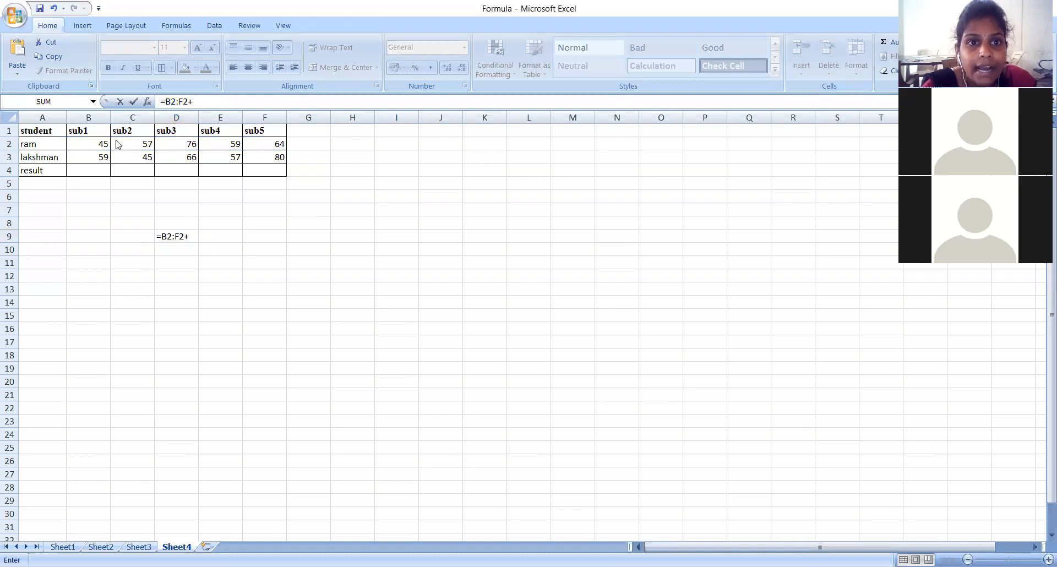
Try to complete the addition in D9 as =B2:F2+B3:B6, and undo the formula entry
click(93, 158)
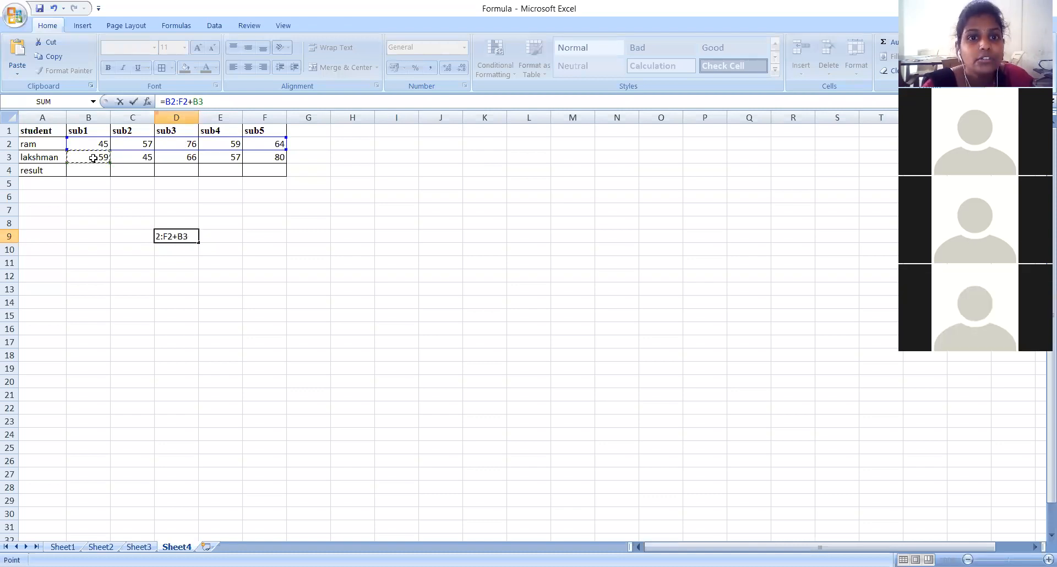
key(F8)
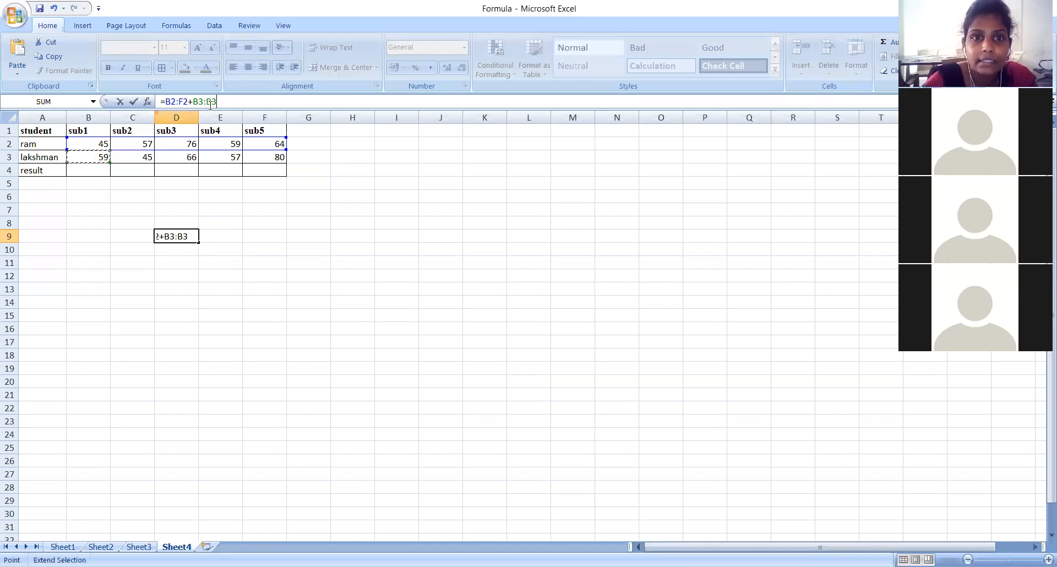
click(267, 157)
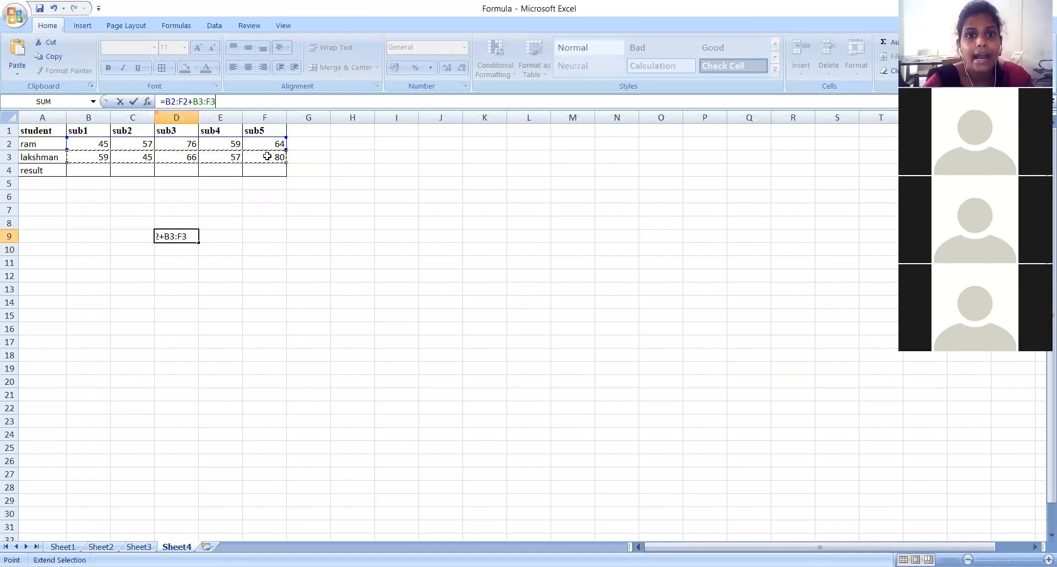
click(51, 170)
click(89, 168)
click(93, 200)
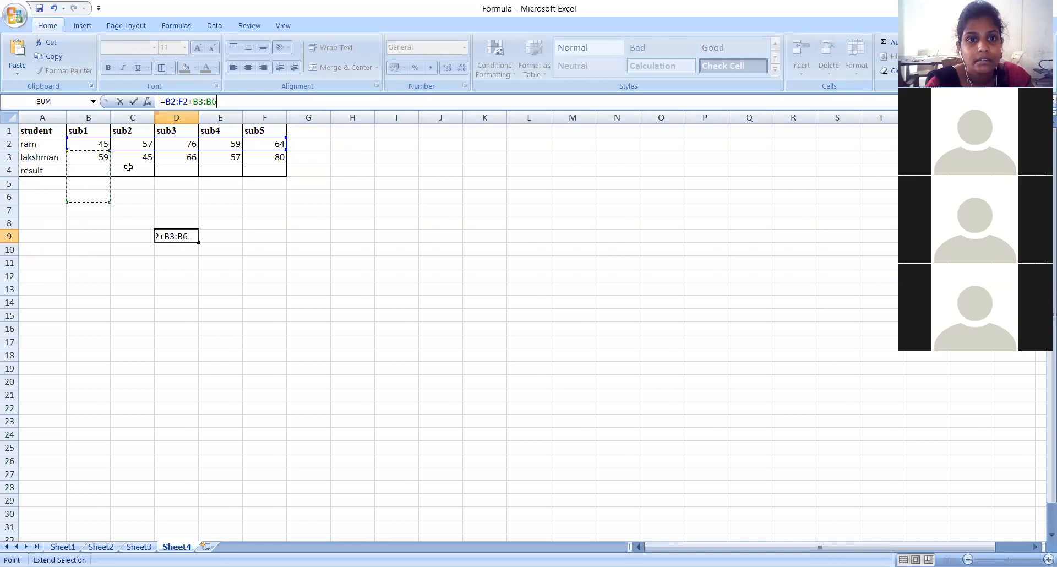
click(225, 103)
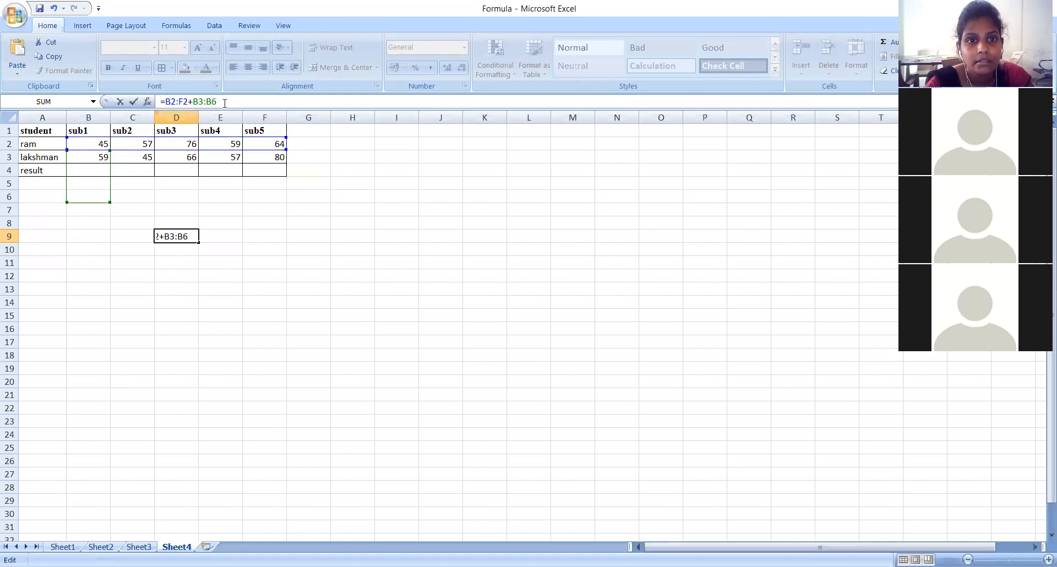
key(Return)
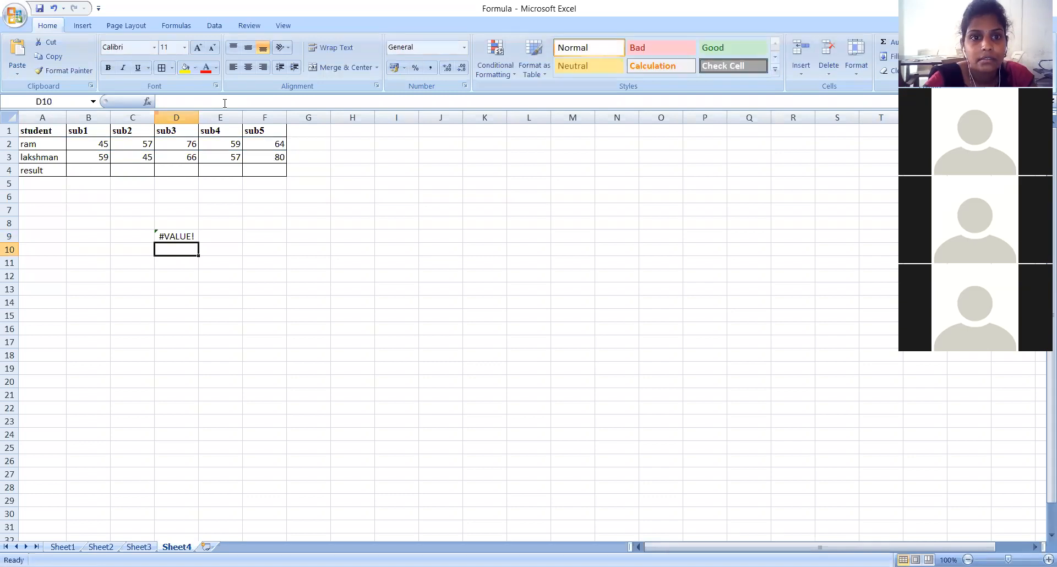
key(ctrl+z)
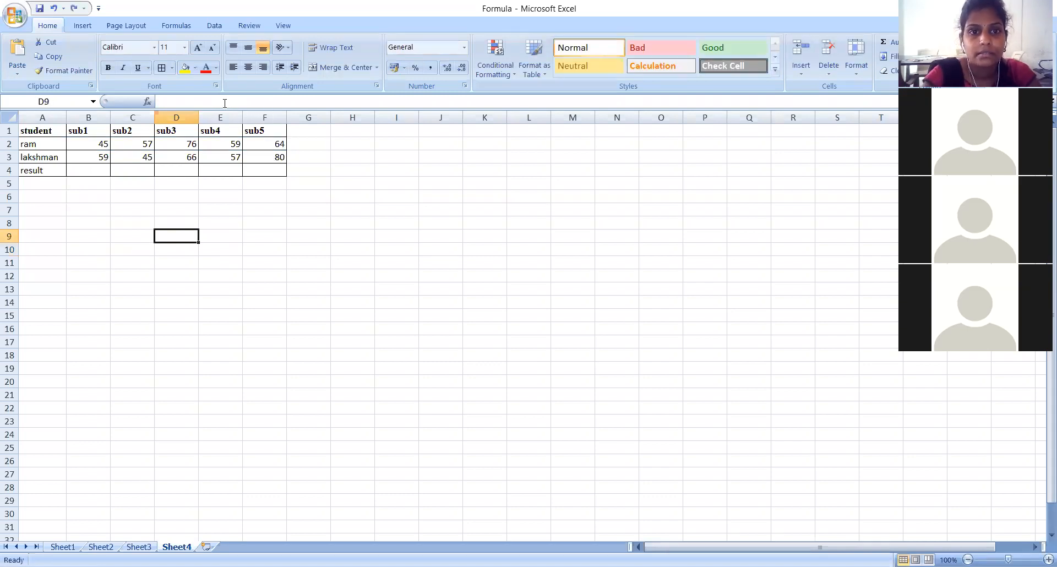
click(97, 144)
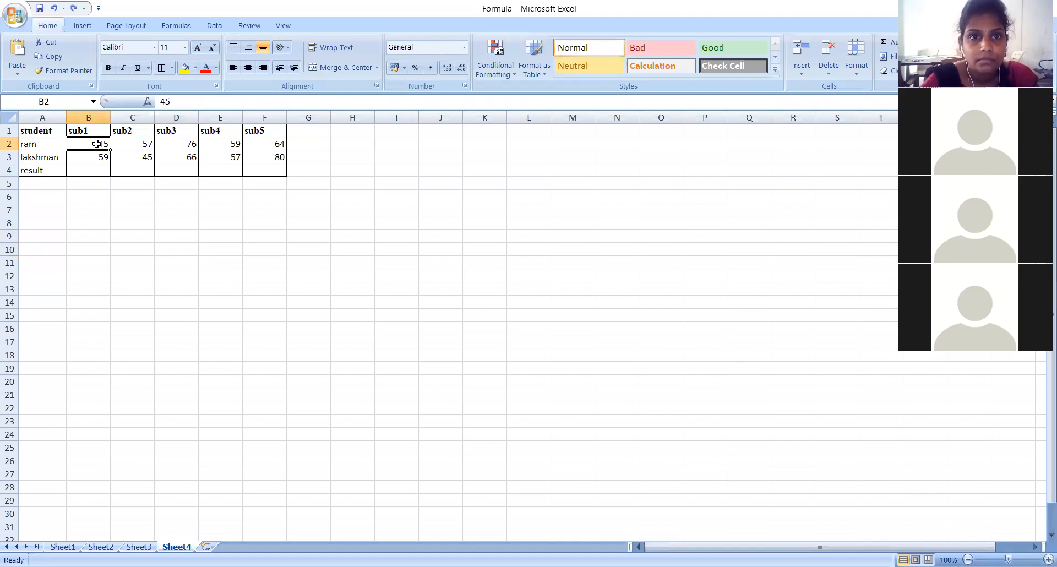
click(180, 104)
key(BackSpace)
key(BackSpace)
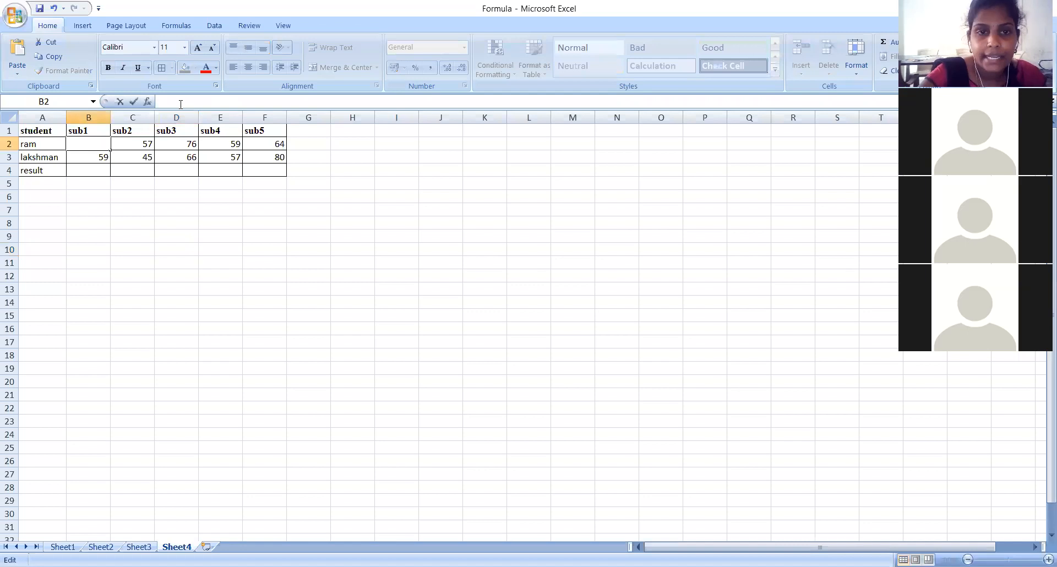
text(=)
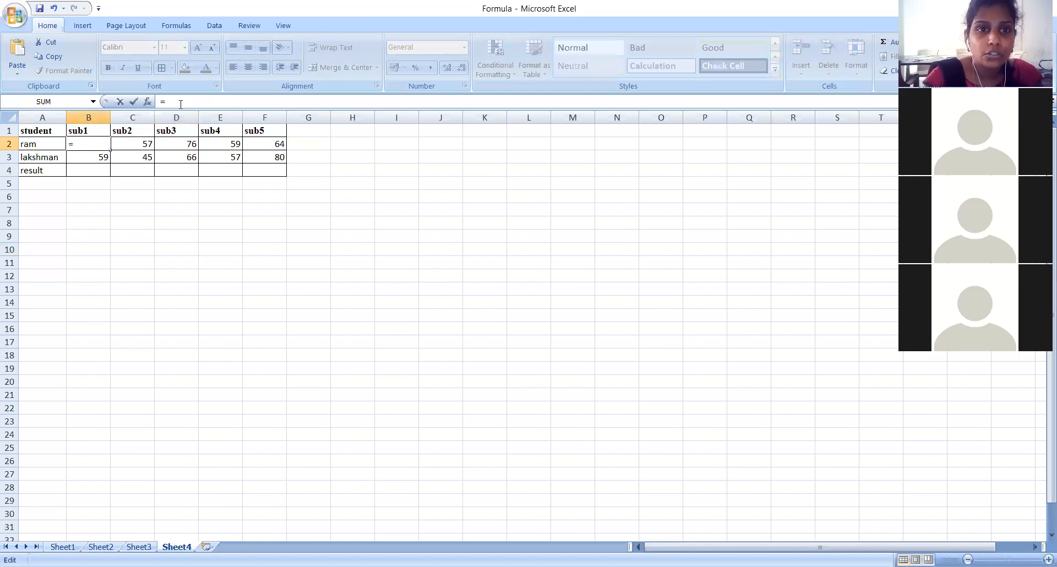
click(87, 143)
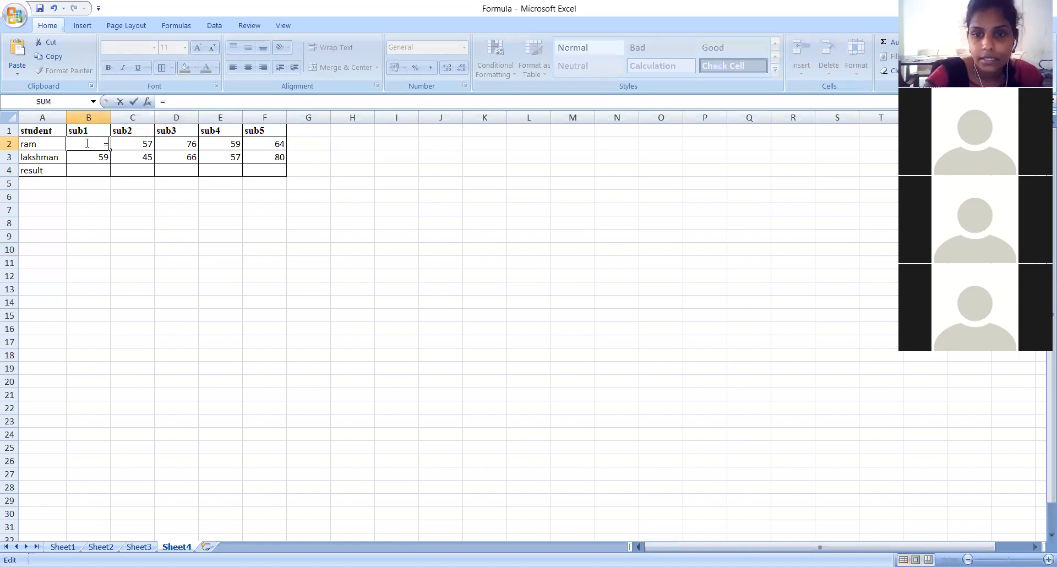
key(BackSpace)
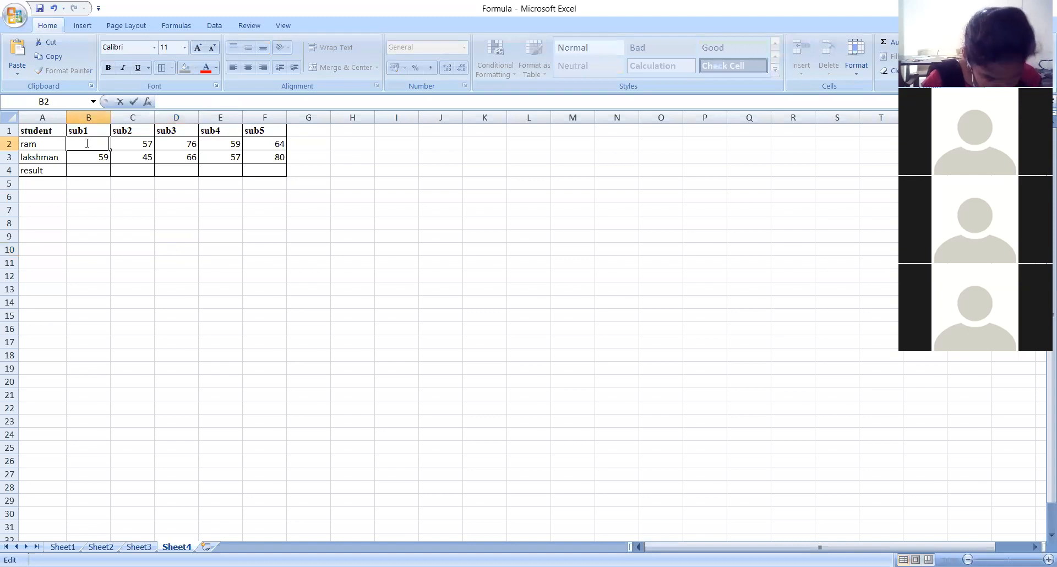
text(45)
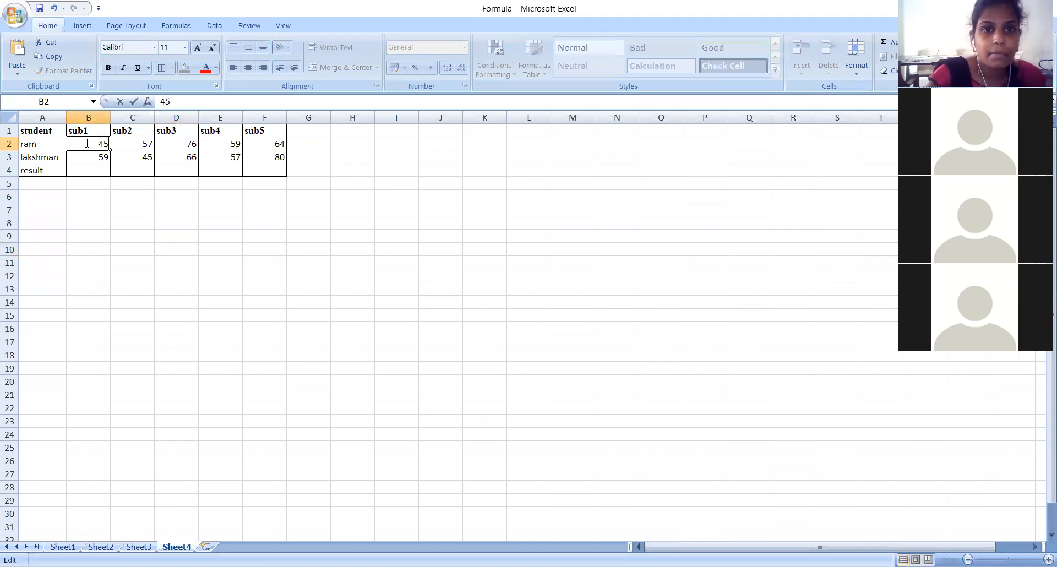
Start an addition formula in cell C13 with the first student's marks range, =B2:F2+
click(144, 286)
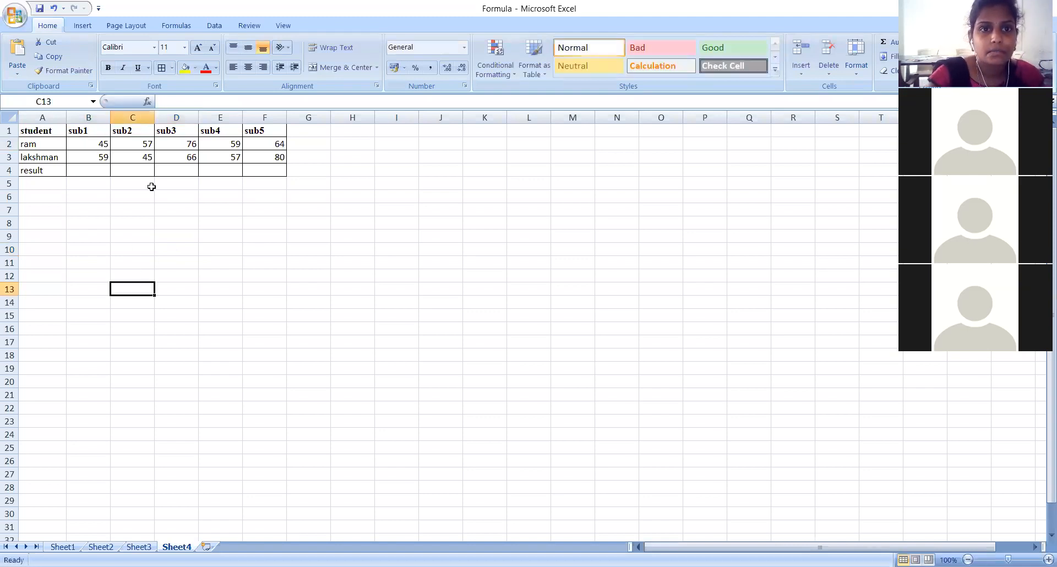
click(162, 102)
text(=)
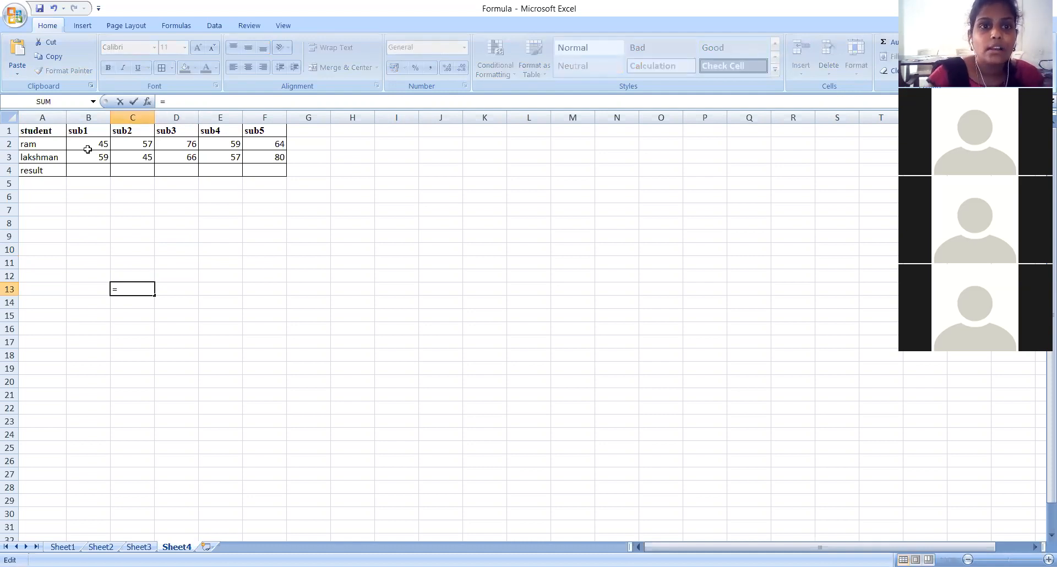
click(93, 144)
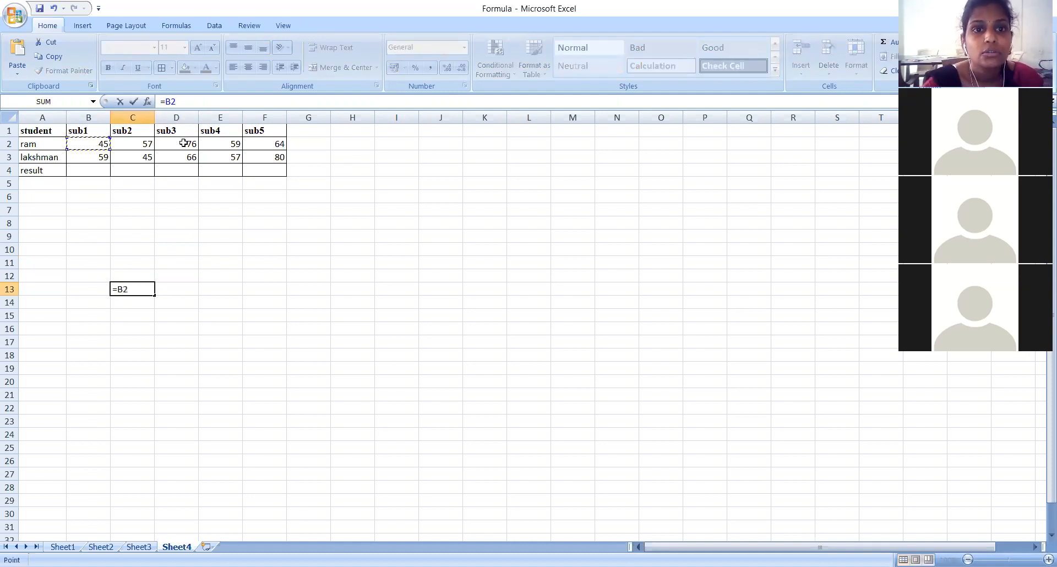
key(F8)
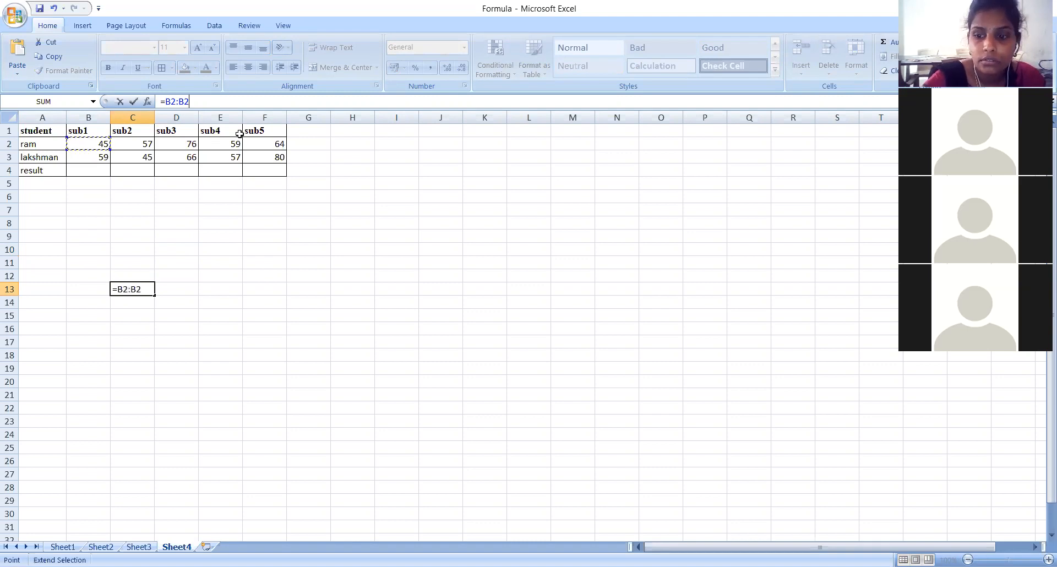
key(BackSpace)
key(BackSpace)
click(264, 144)
text(+)
Complete the addition in C13 with the second student's marks range, making it =B2:F2+B3:F3
click(94, 159)
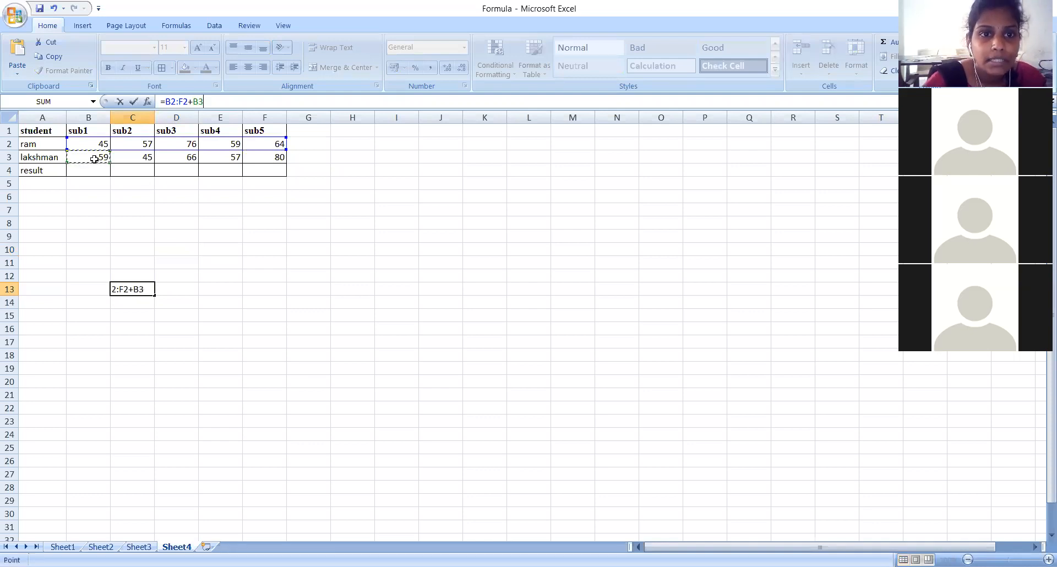
key(F8)
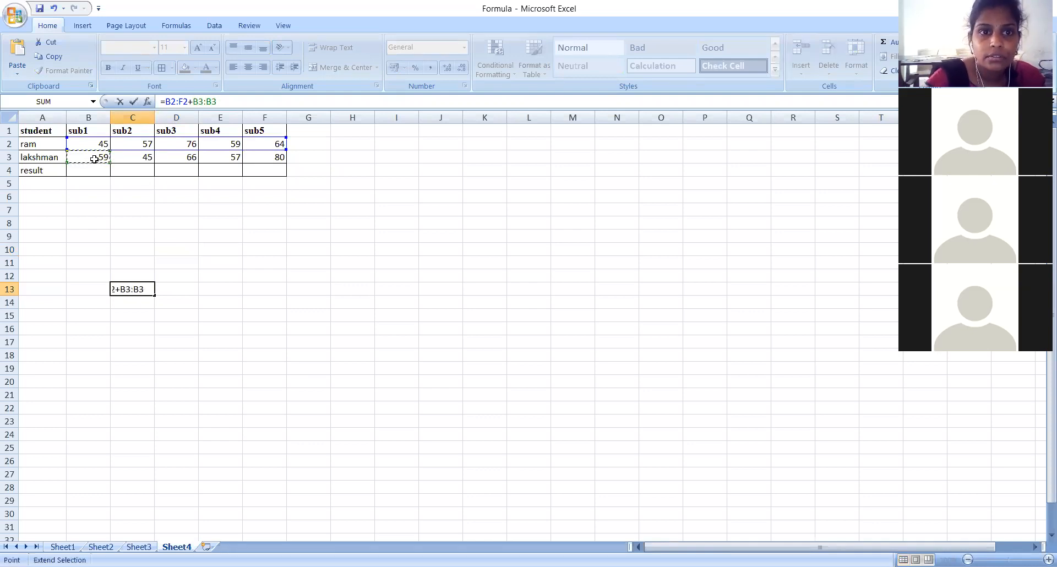
click(265, 159)
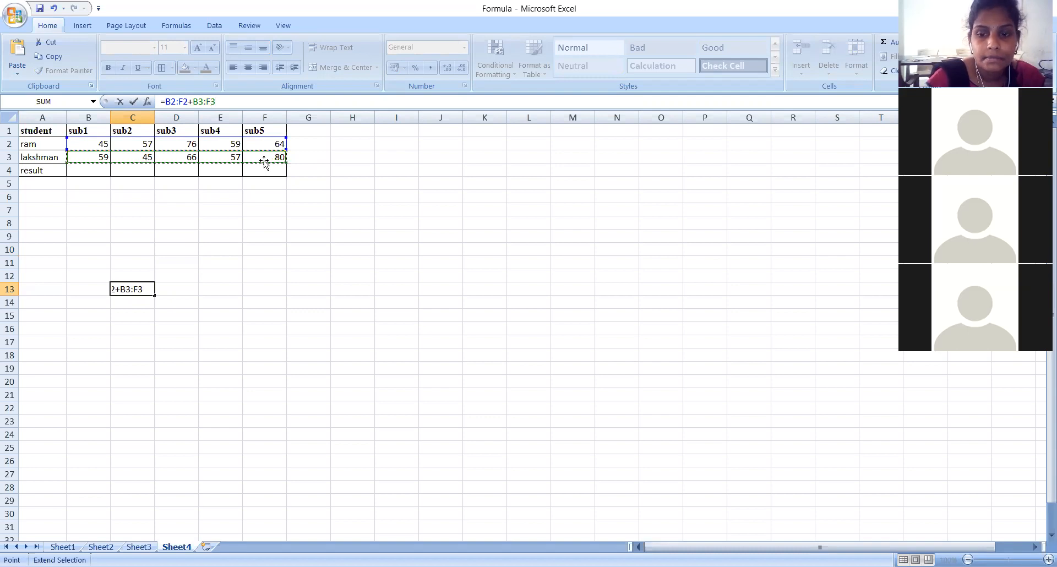
key(Return)
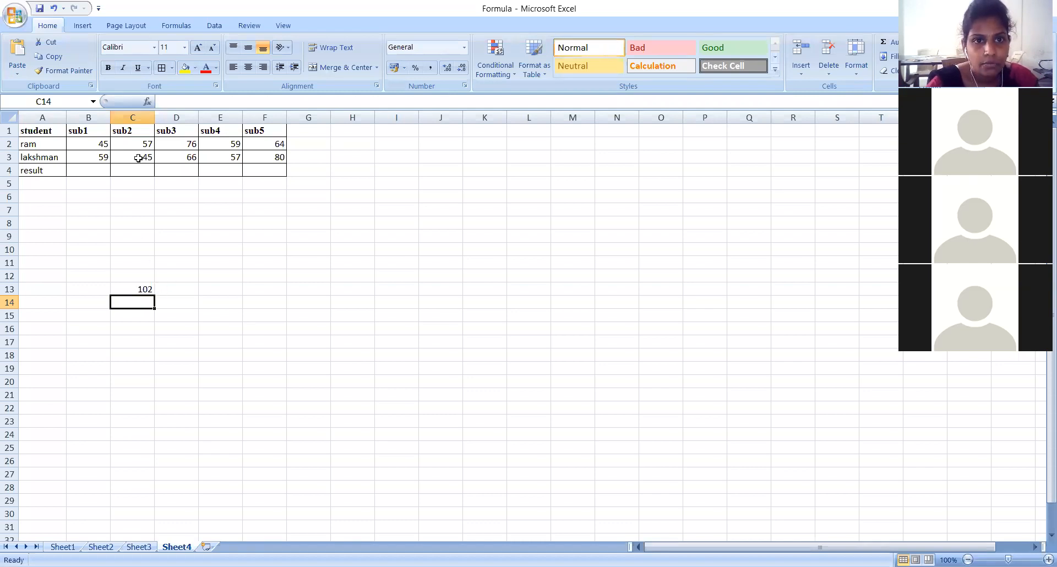
Clear the addition formula from cell C13 and select cell B4 in the result row
click(147, 289)
key(BackSpace)
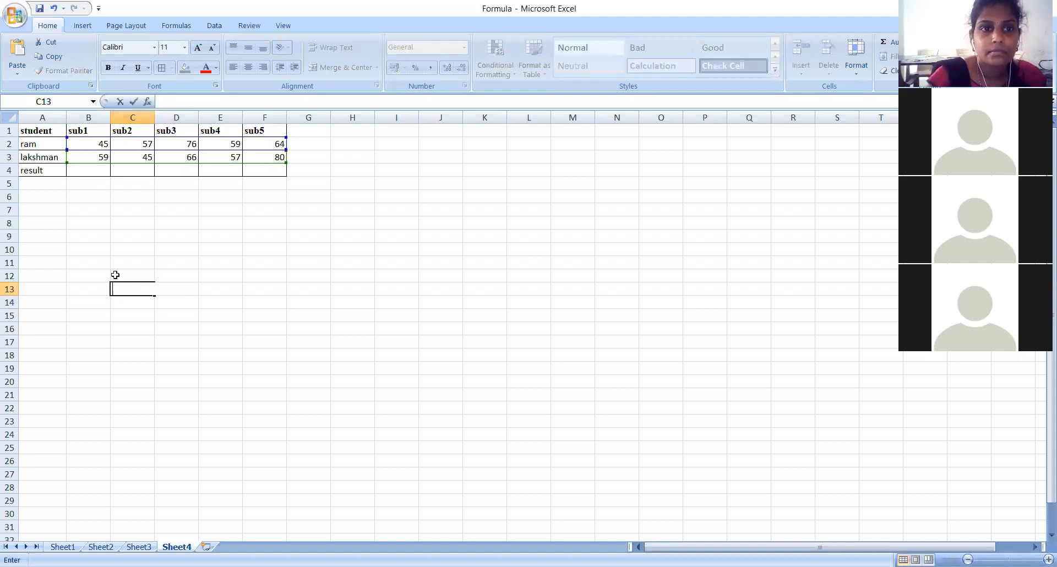
click(79, 171)
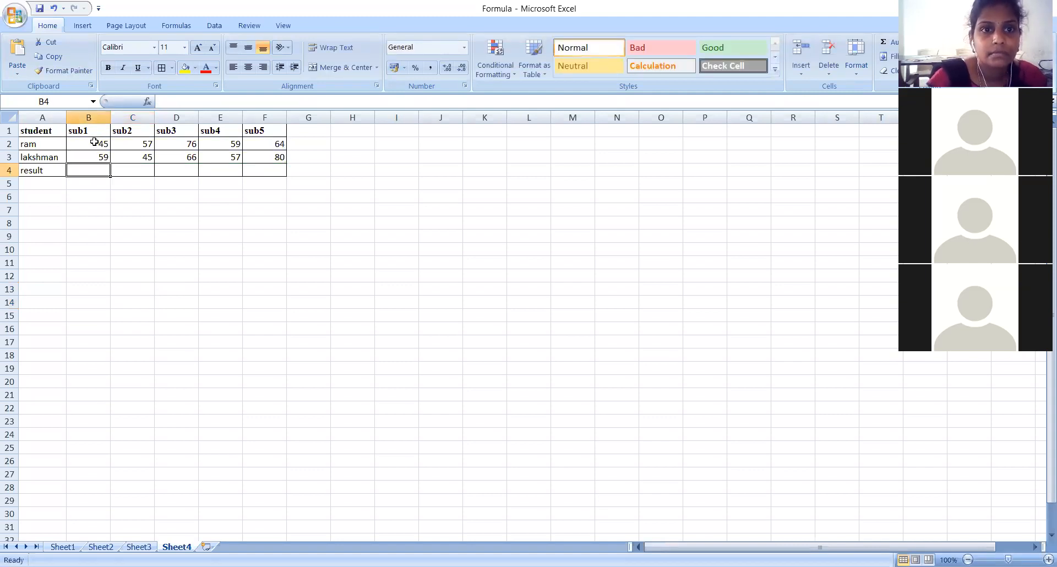
click(161, 102)
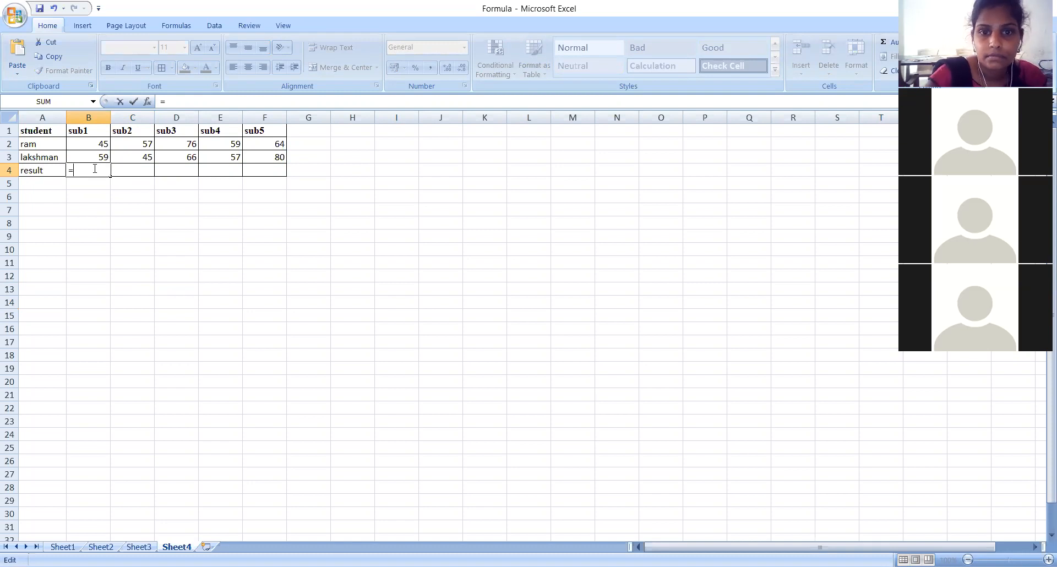
key(Escape)
click(37, 171)
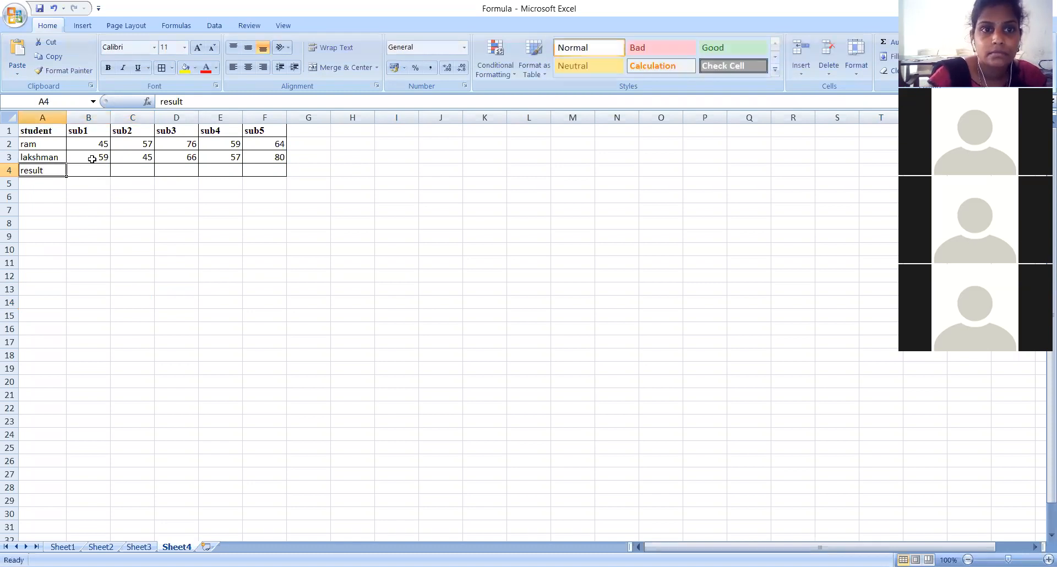
click(120, 186)
Start an addition formula in result cell B4 with the first student's marks range, =B2:F2+
click(94, 169)
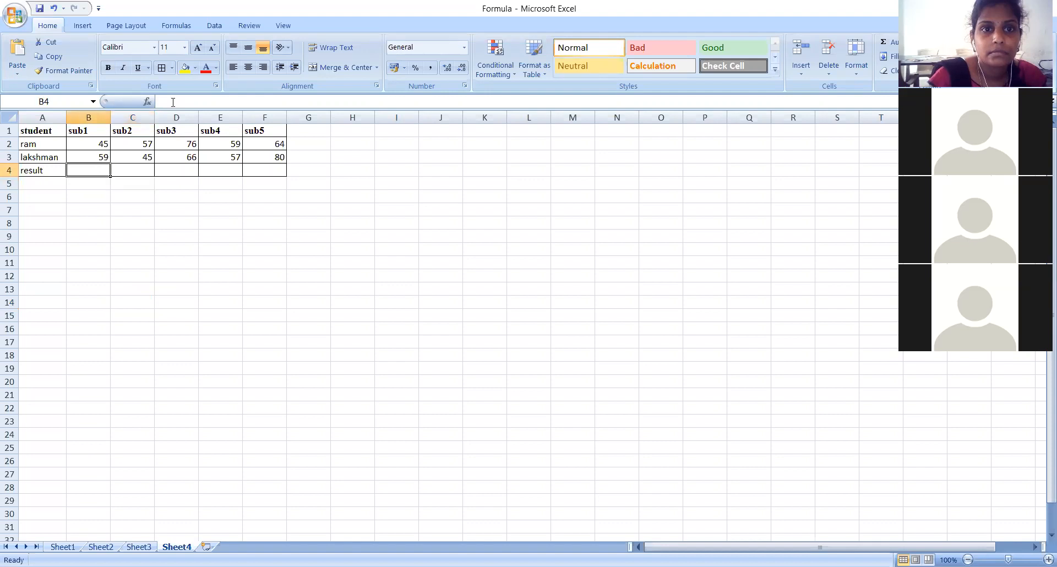
click(160, 101)
text(=)
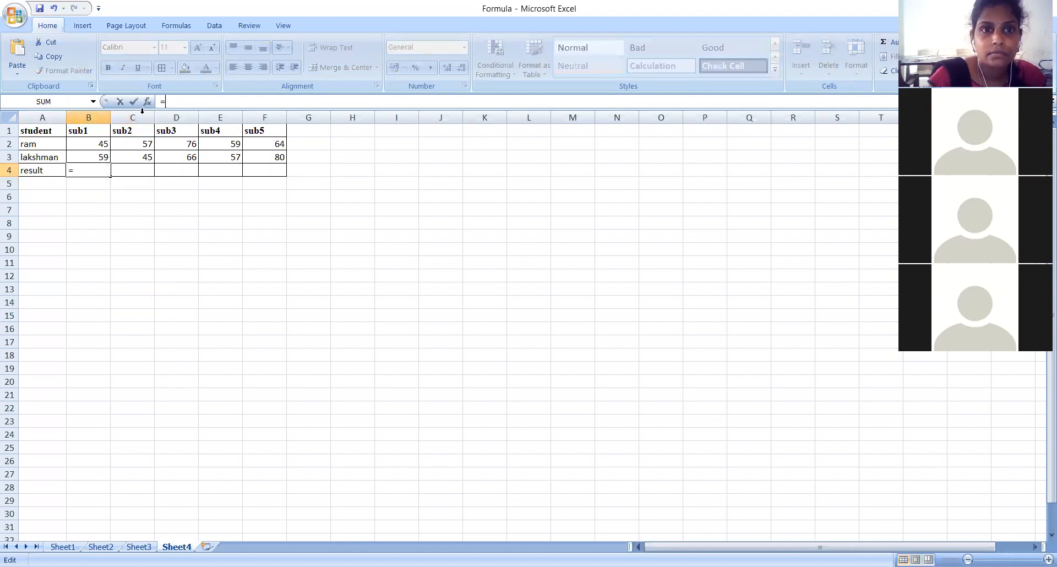
click(94, 144)
key(F8)
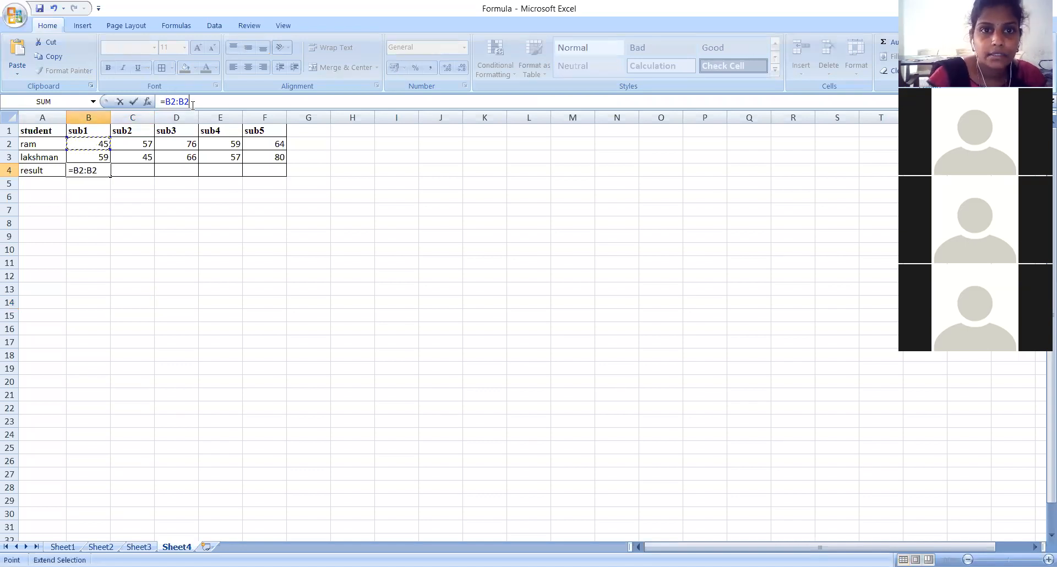
key(BackSpace)
key(BackSpace)
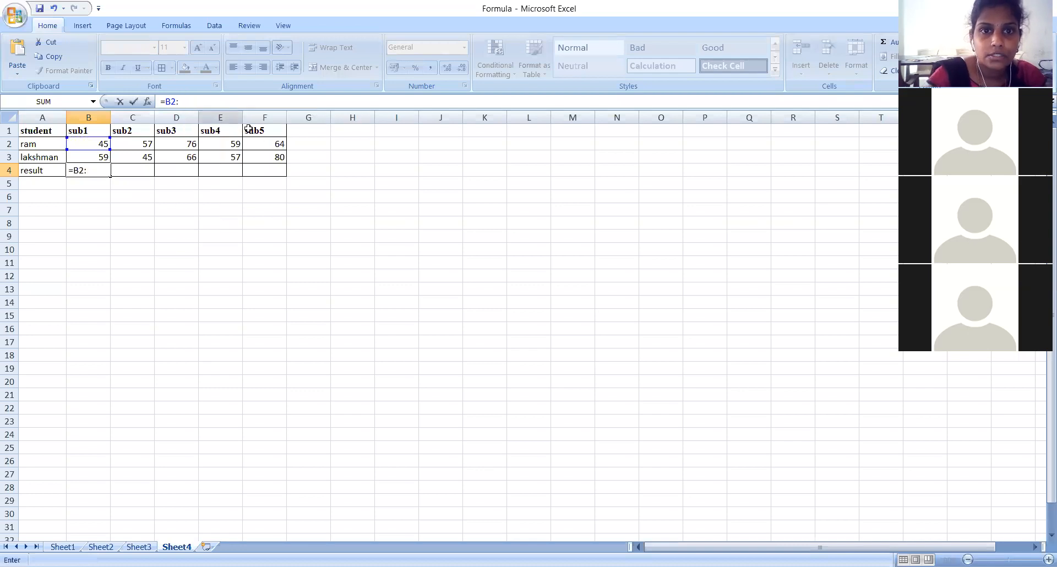
click(266, 145)
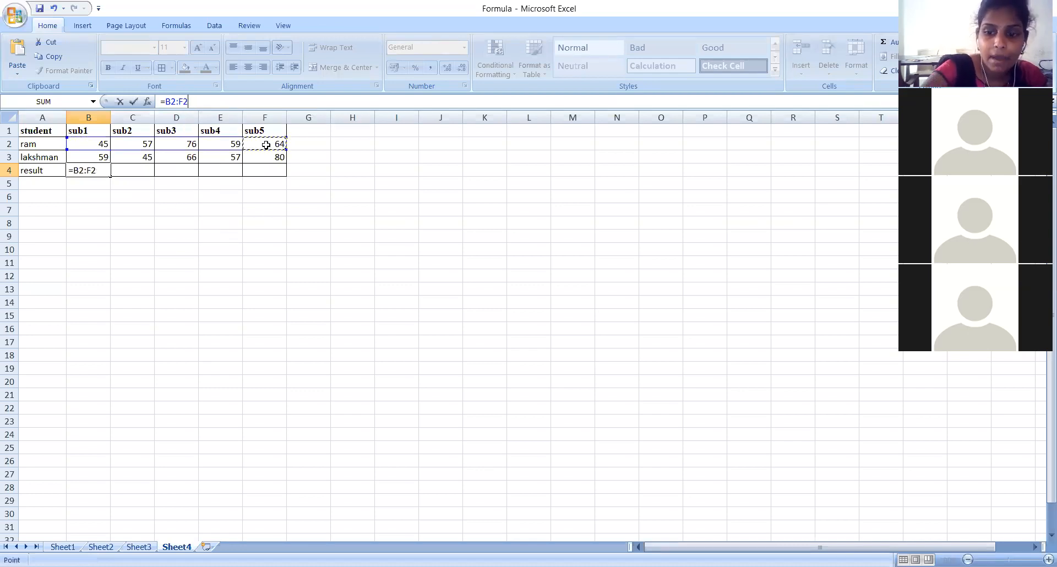
text(+)
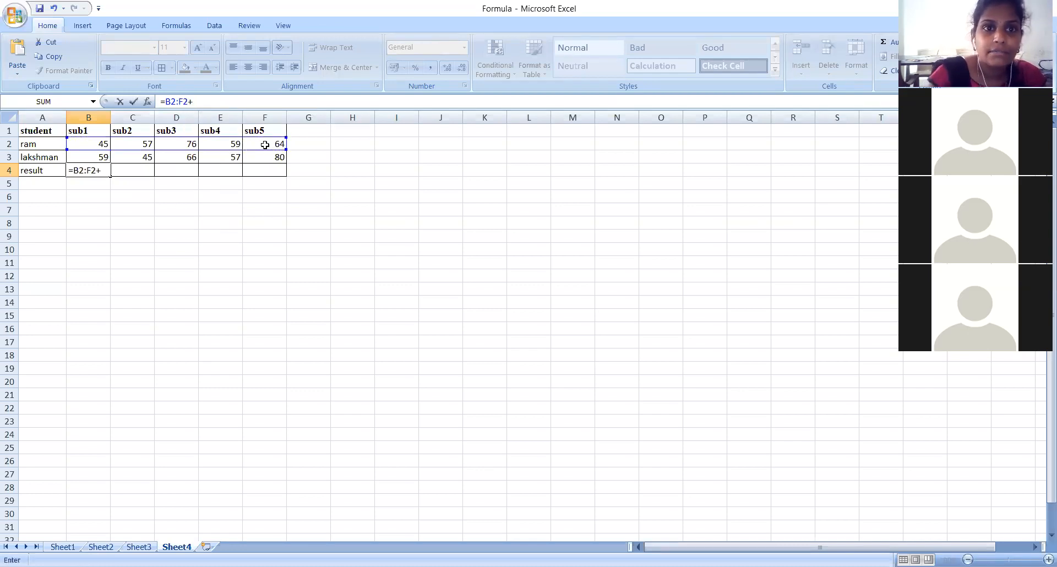
Complete the formula in B4 as =B2:F2+B3:F3 by adding the second student's marks range
click(94, 159)
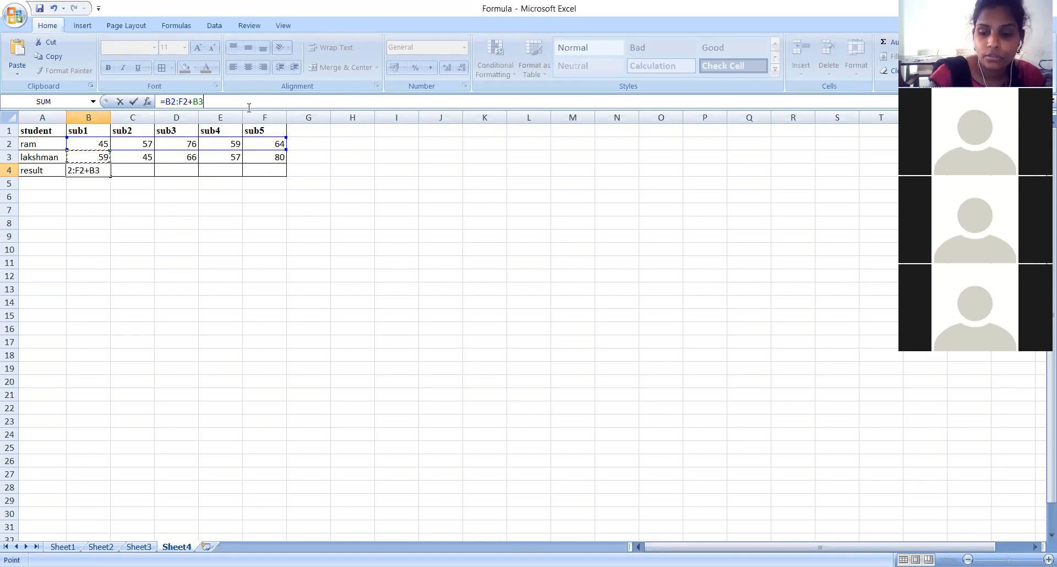
text(:B3)
click(220, 105)
key(BackSpace)
key(BackSpace)
click(268, 157)
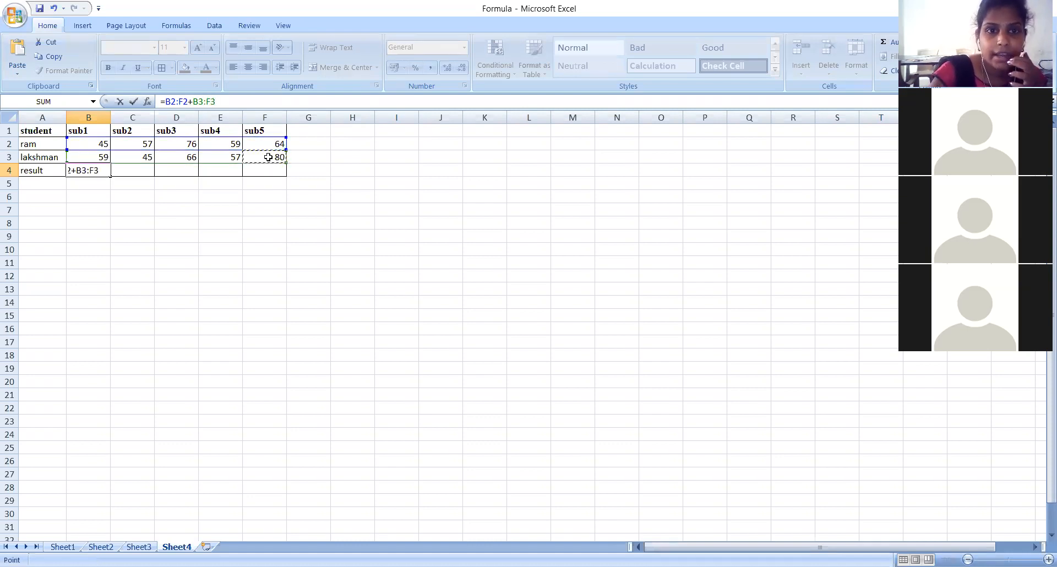
key(Return)
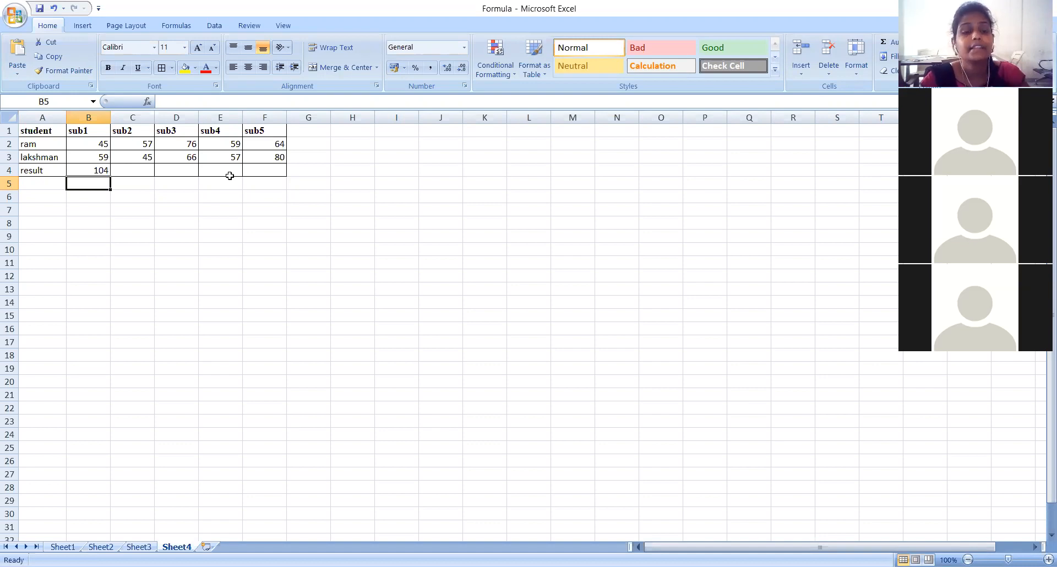
Fill the addition formula from B4 across the result row to cell F4
click(103, 170)
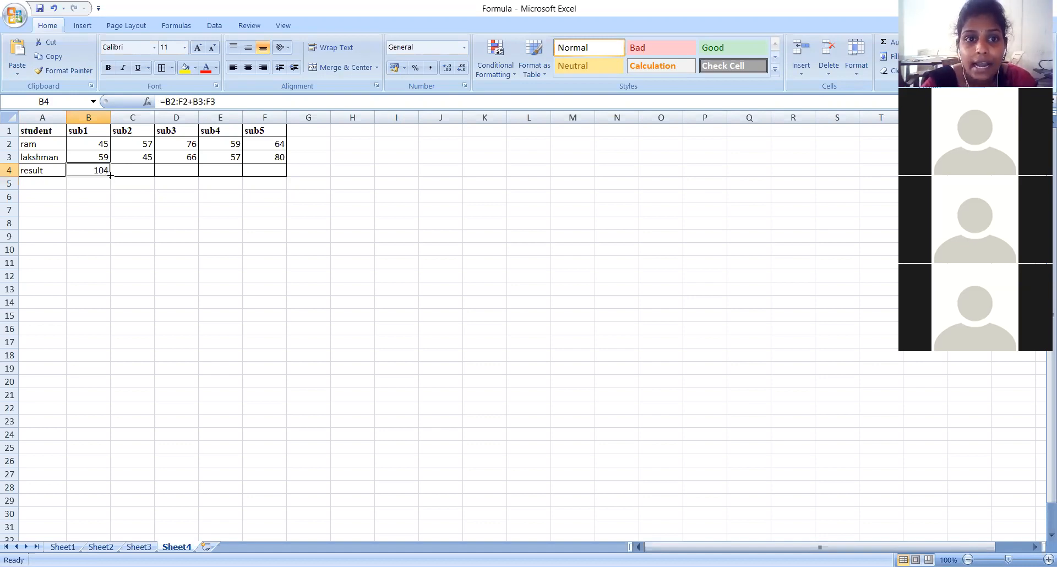
drag(110, 175, 124, 178)
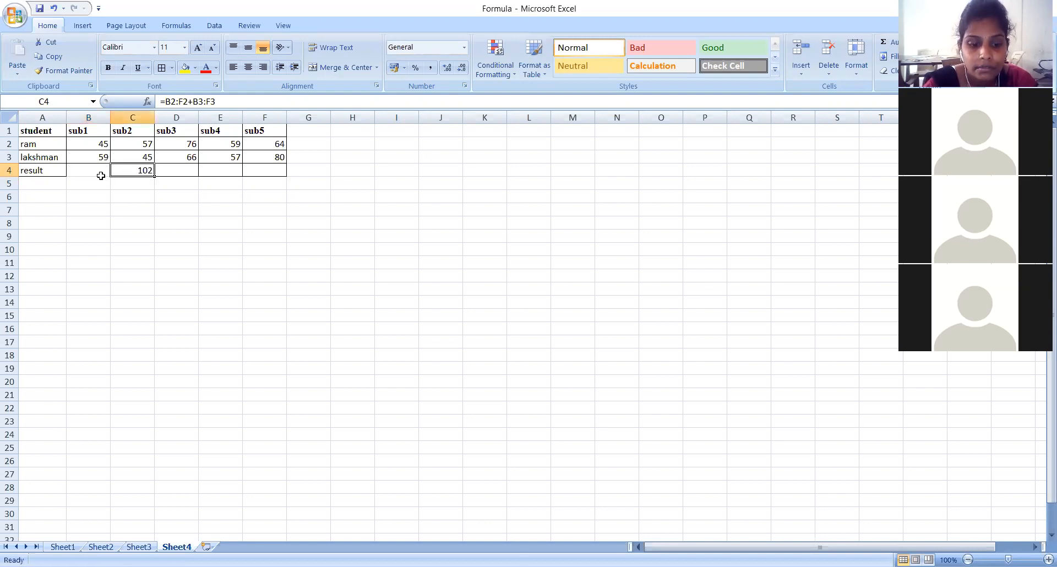
key(ctrl+z)
drag(110, 174, 281, 176)
click(272, 251)
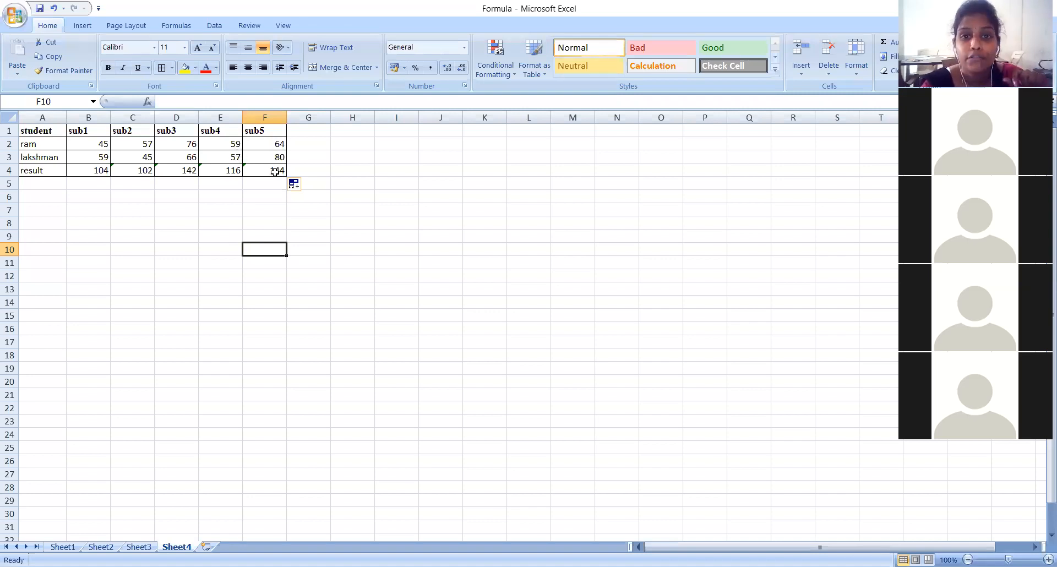
click(187, 253)
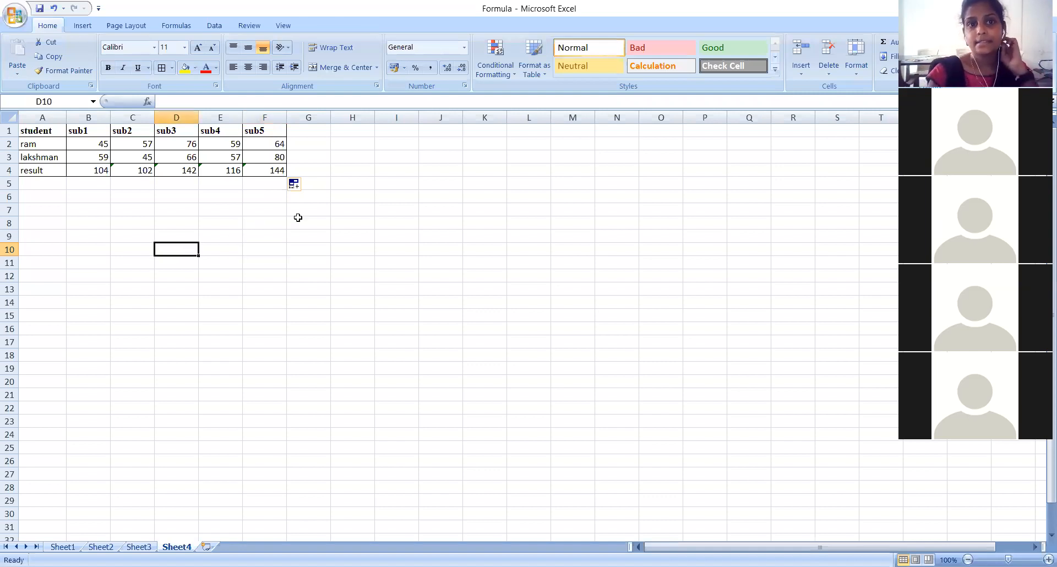
click(373, 260)
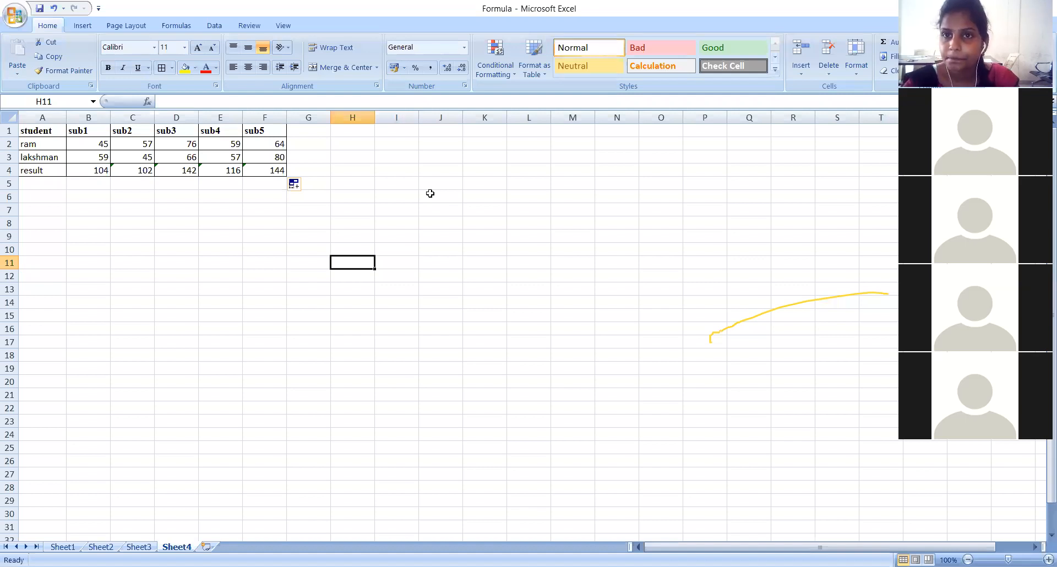
click(412, 221)
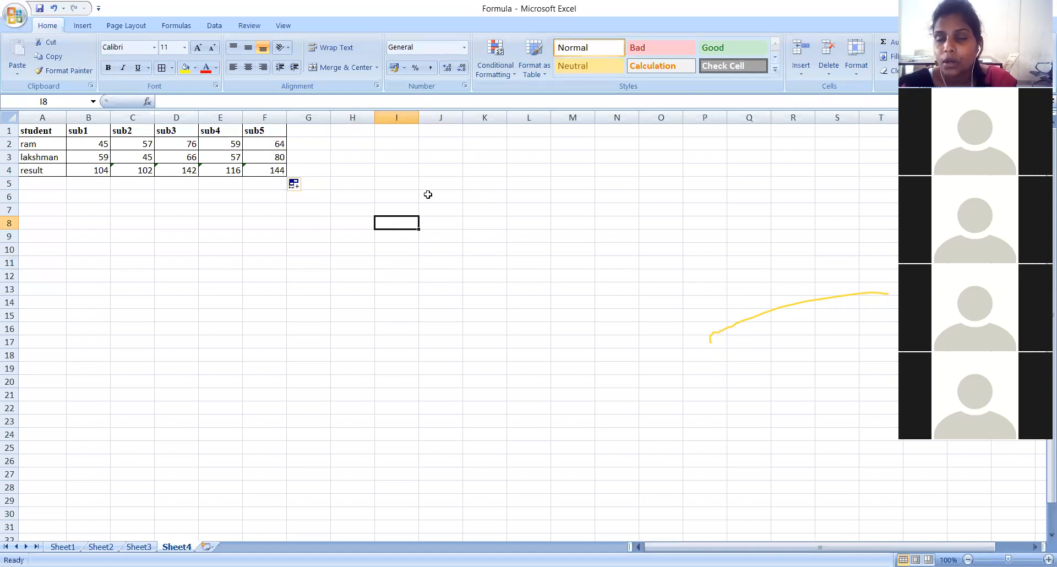
click(464, 197)
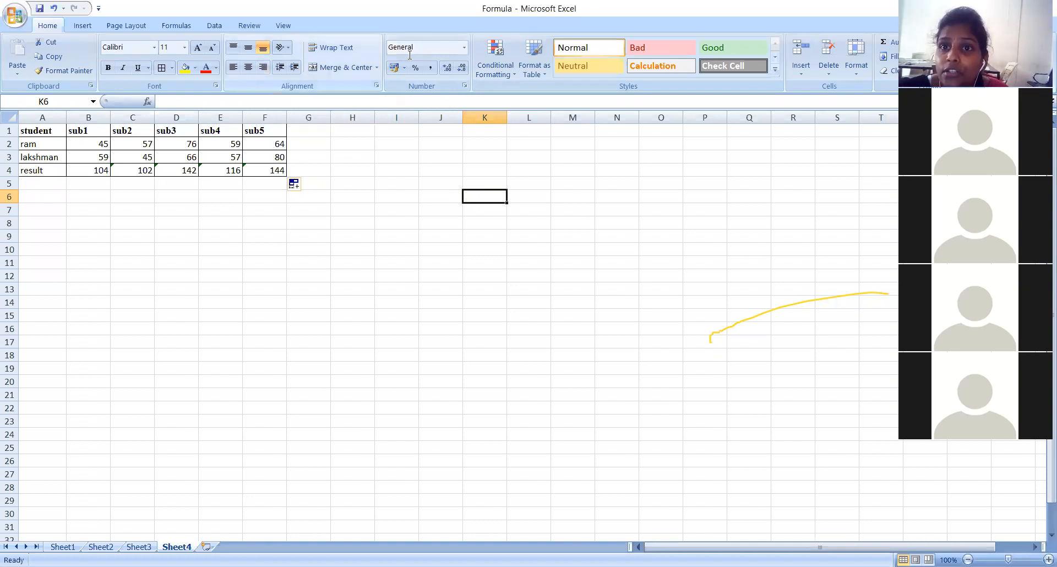
View the number categories in the Format Cells settings for cell K6 and close them without changes
click(465, 86)
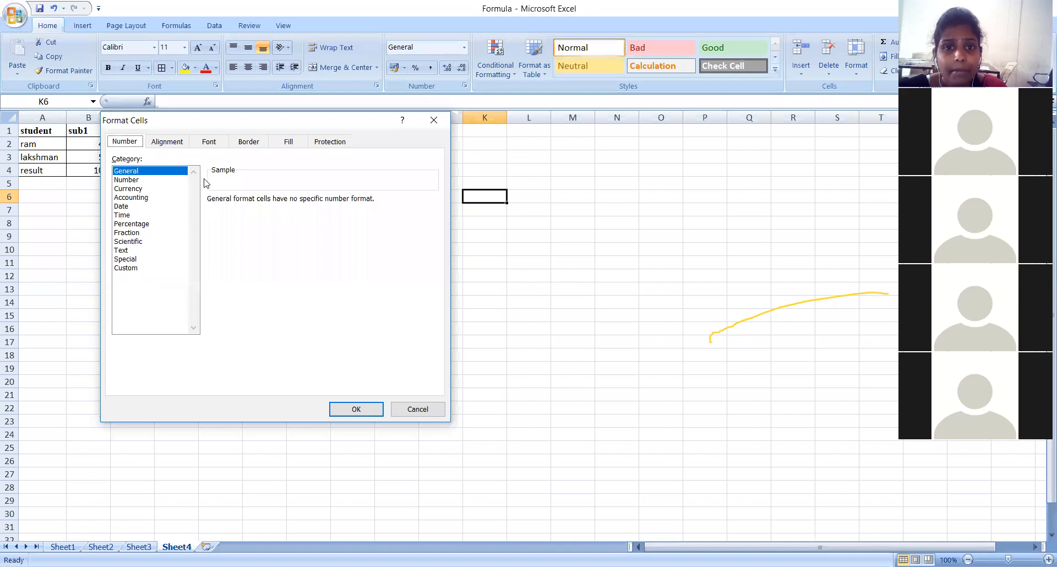
click(421, 126)
click(405, 184)
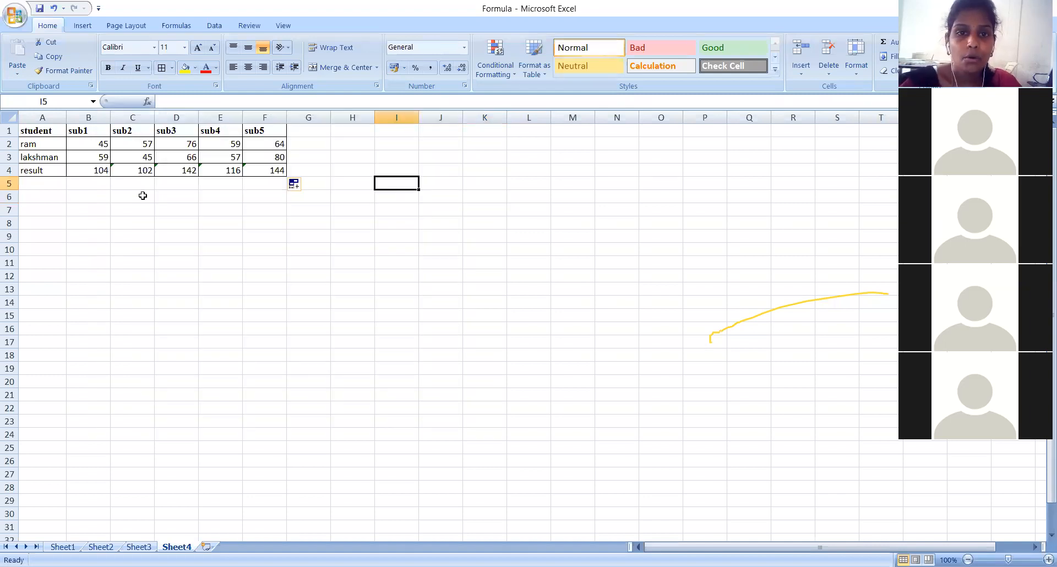
click(42, 224)
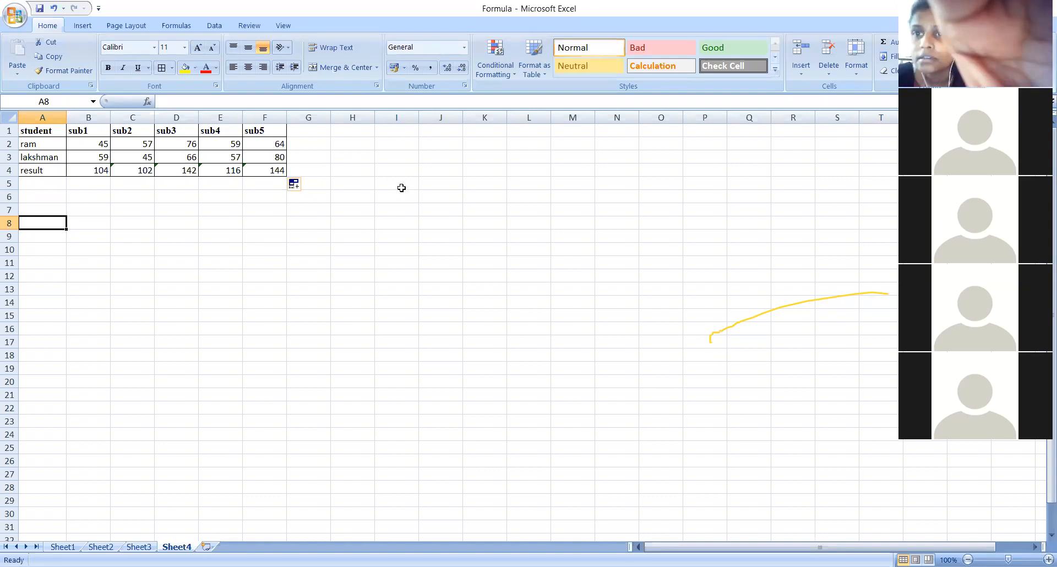
click(395, 160)
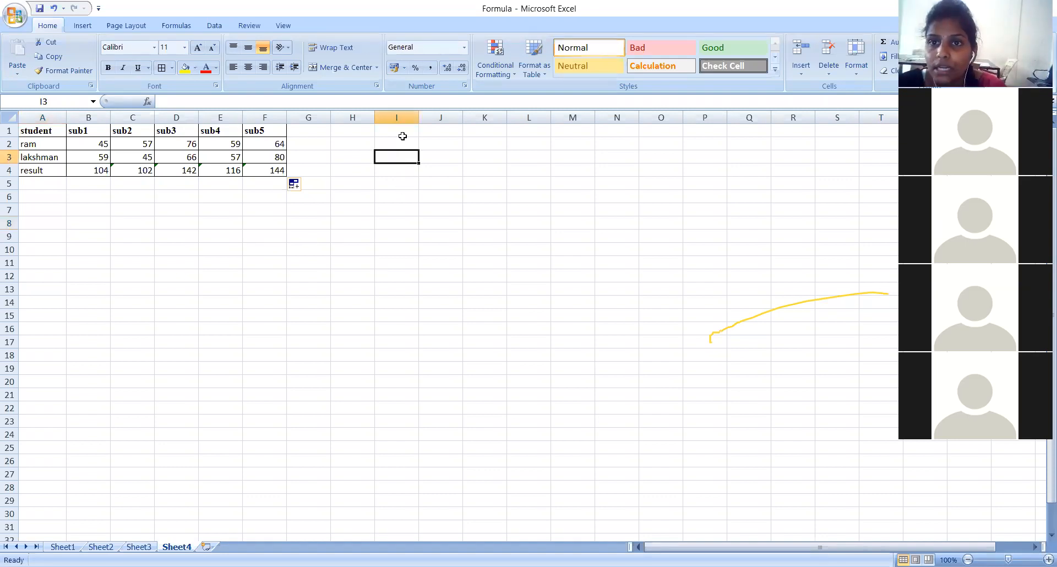
click(439, 222)
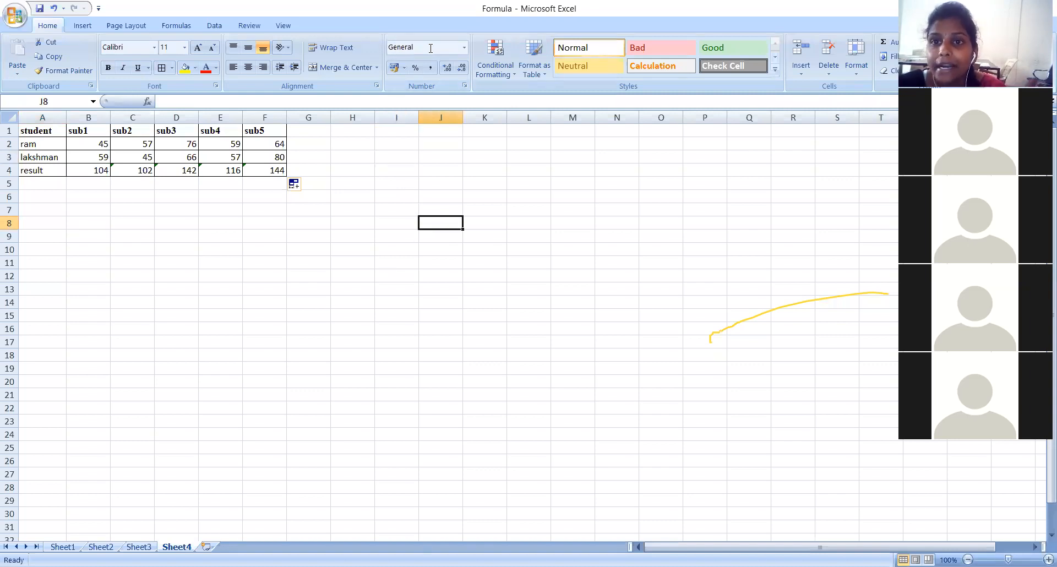
click(463, 48)
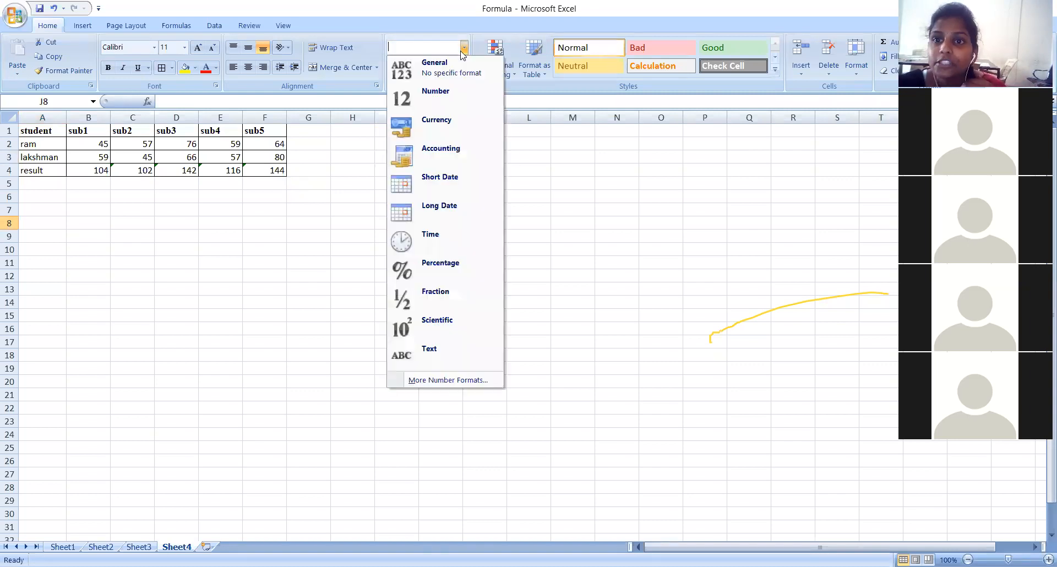
click(302, 131)
Add the header "percentage" in cell G1 and widen column G to fit it
click(302, 130)
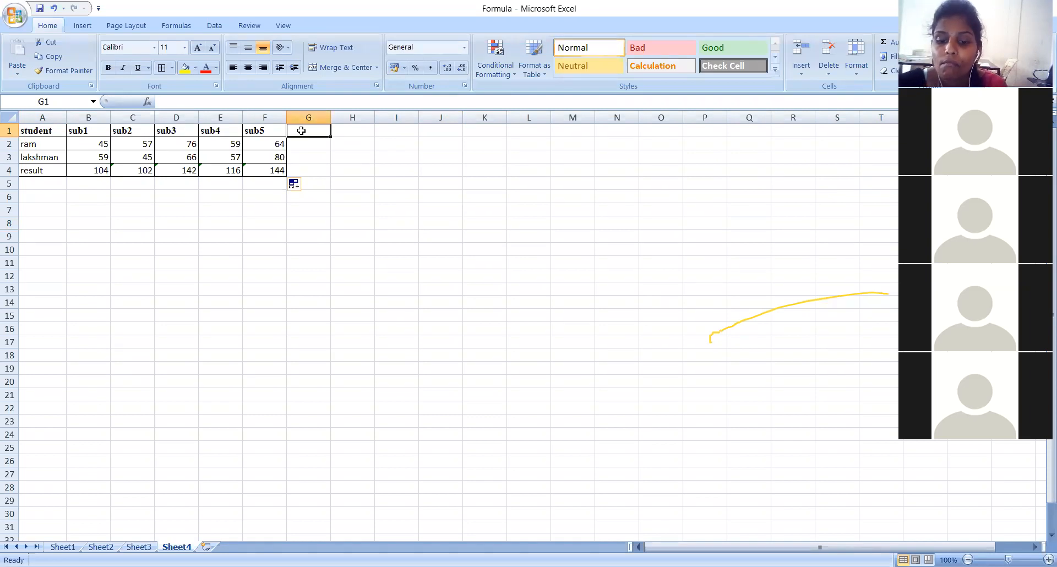
text(percen)
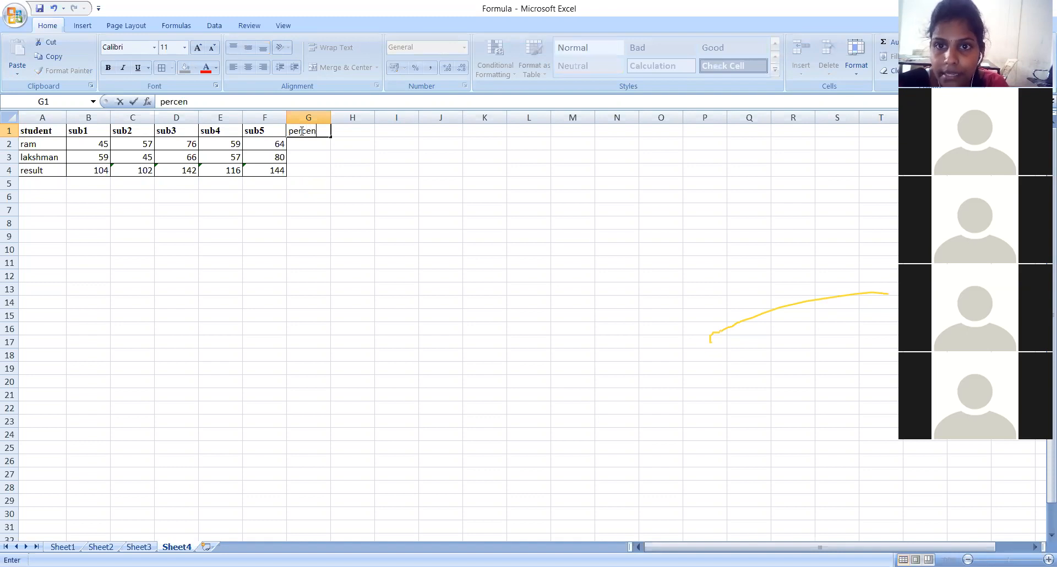
text(tage)
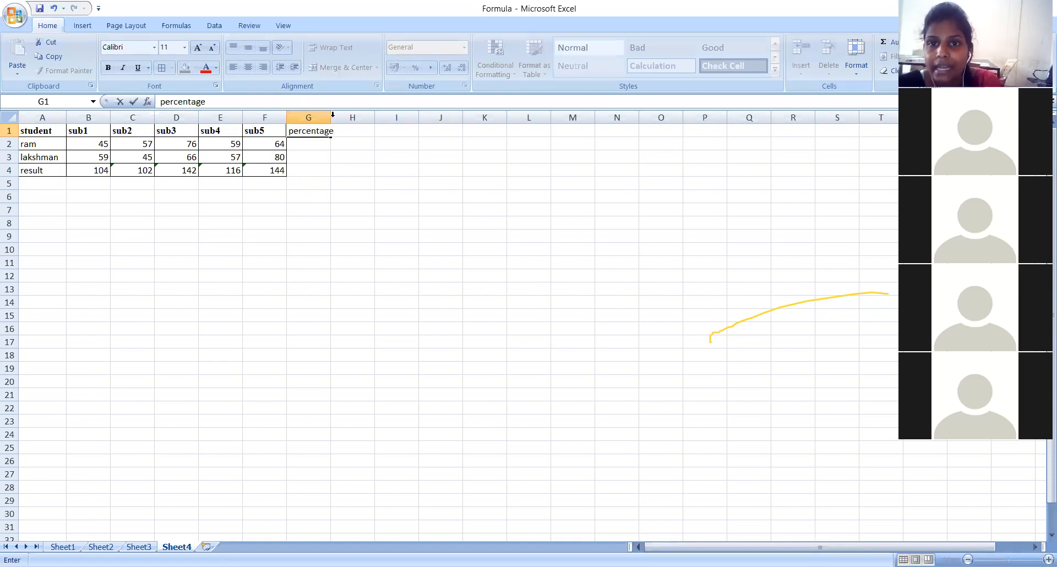
click(333, 209)
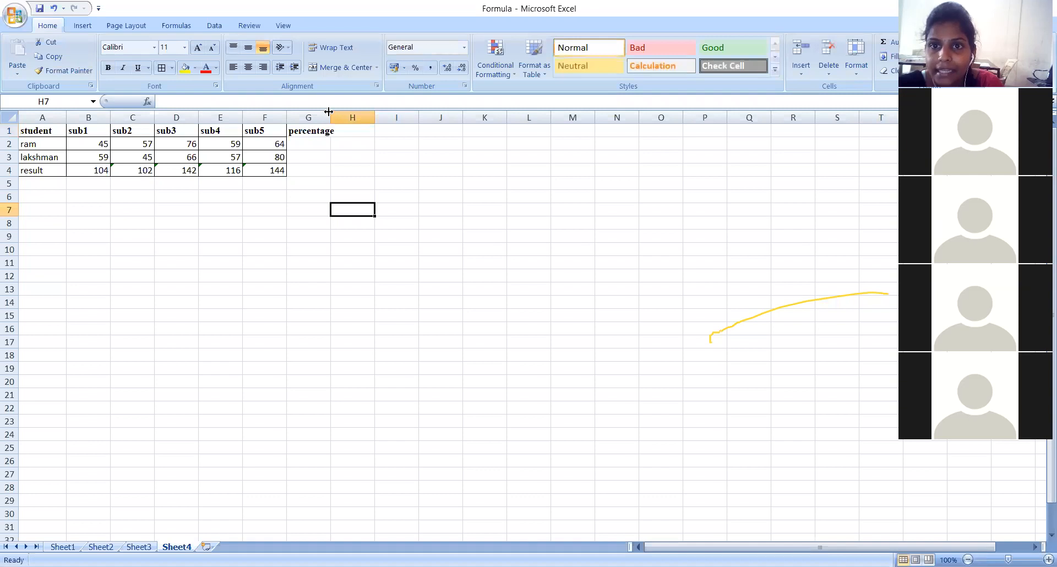
drag(329, 111, 343, 111)
click(292, 234)
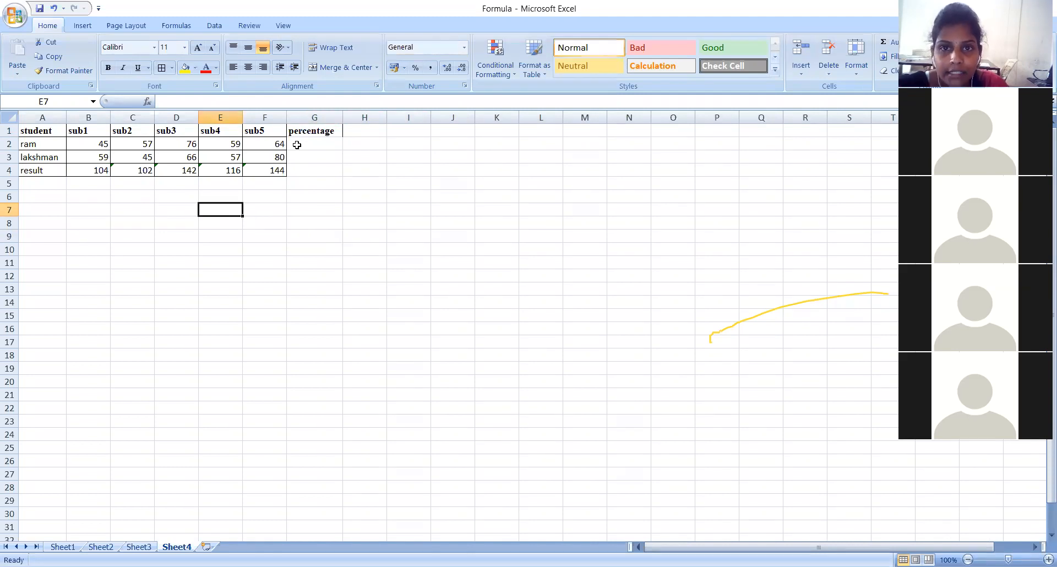
Enter 45, 67 and 89 in cells G2, G3 and G4 of the percentage column
click(297, 144)
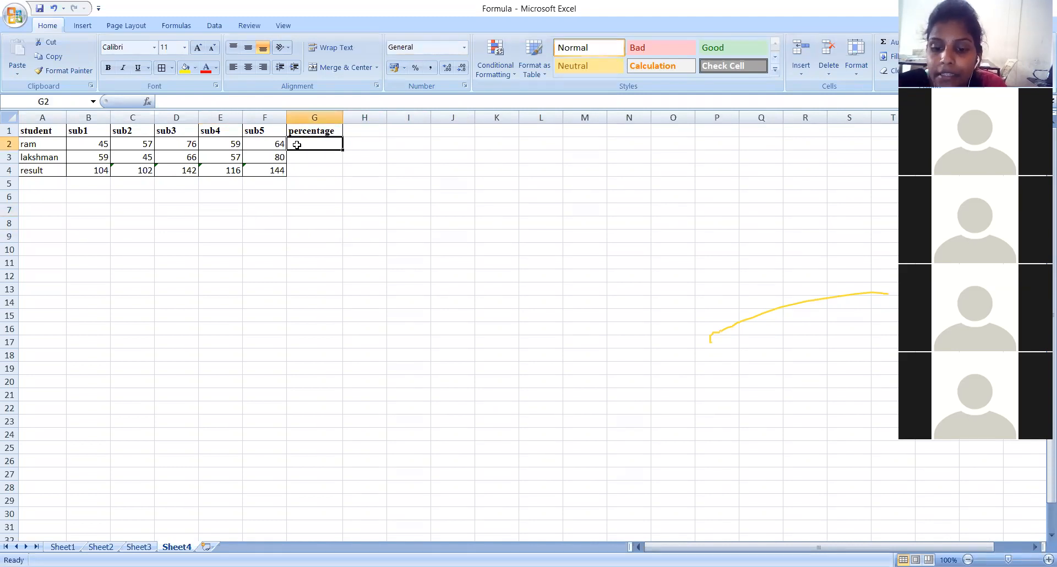
text(45)
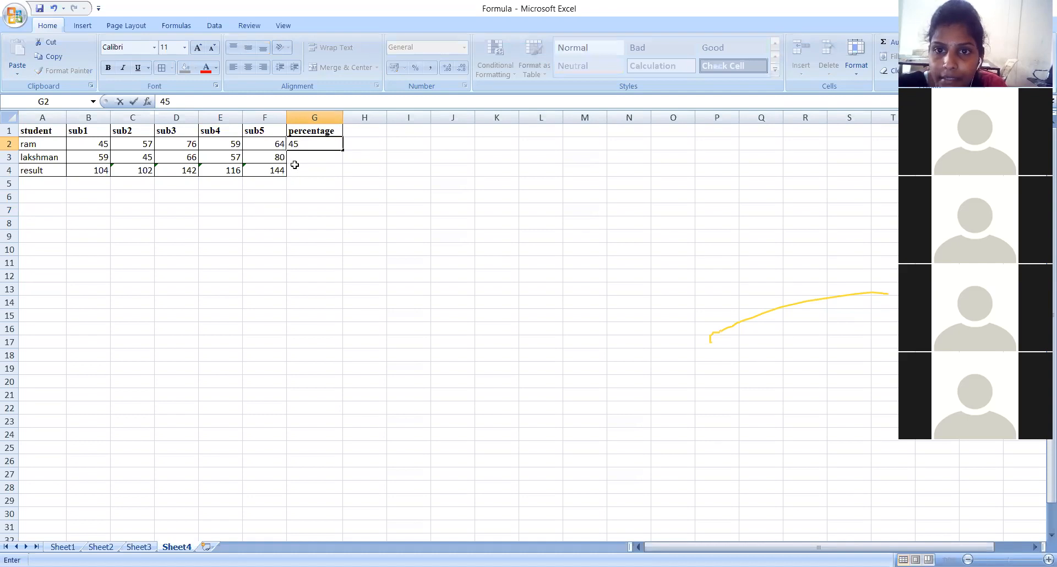
click(296, 157)
text(67)
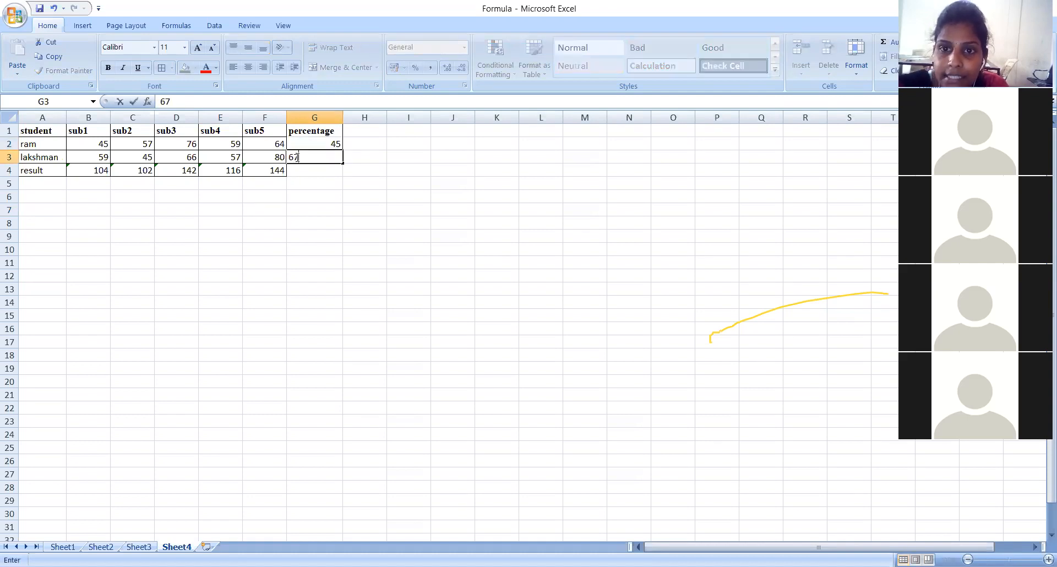
click(298, 174)
text(89)
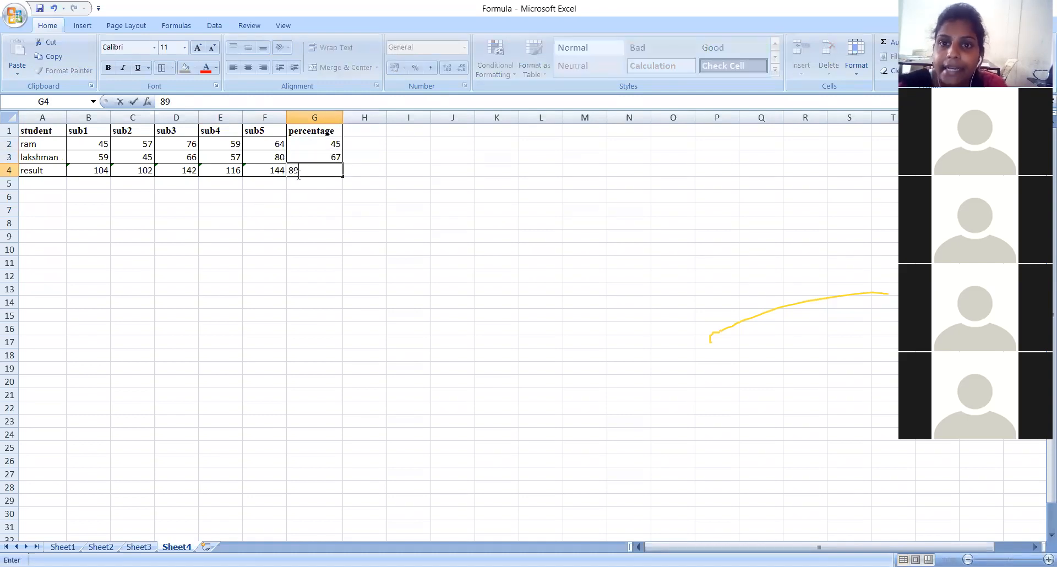
click(448, 234)
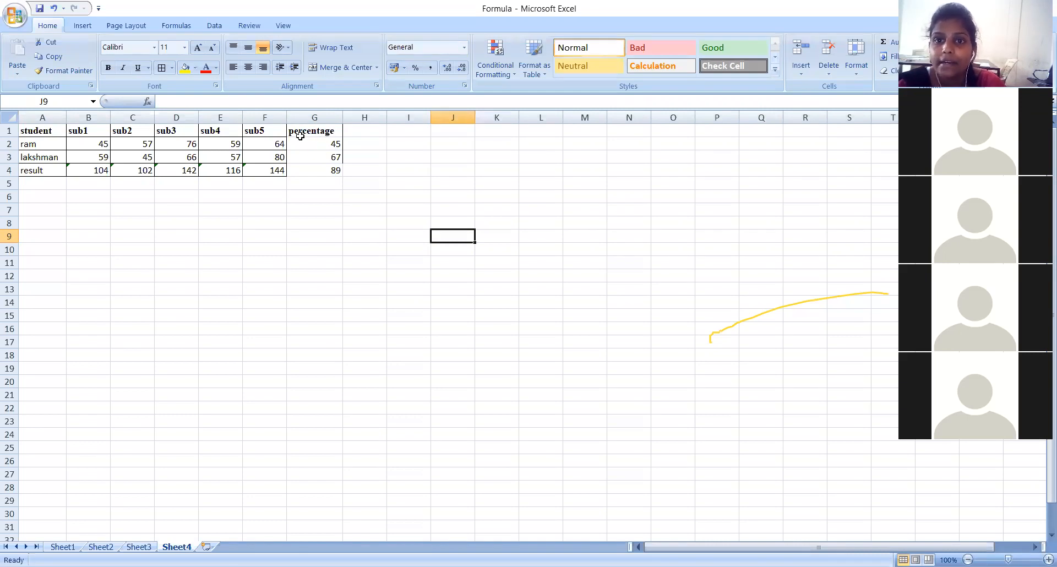
Clear the three plain numbers from cells G2 to G4
click(334, 147)
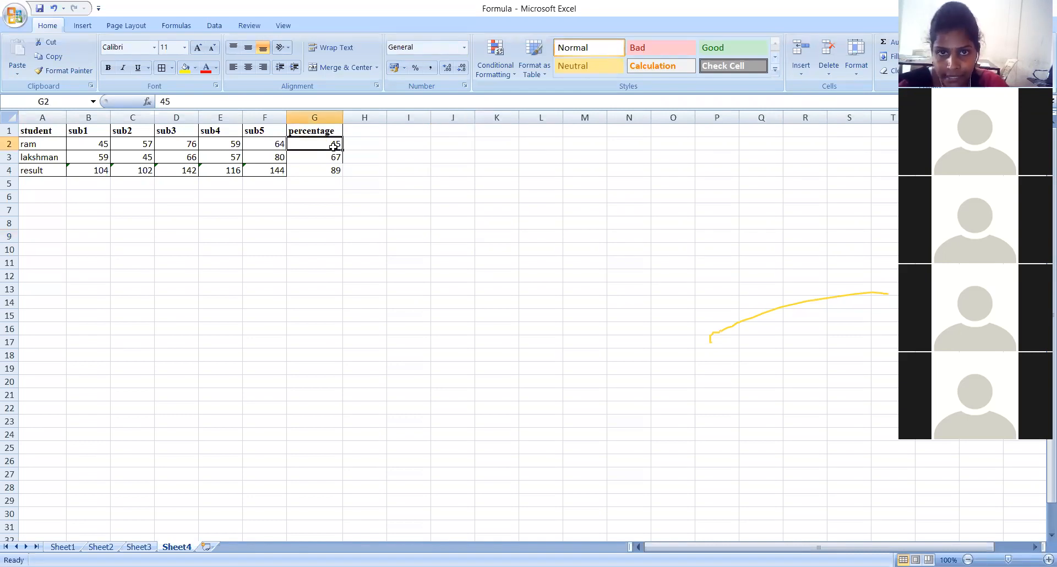
key(BackSpace)
click(334, 159)
key(BackSpace)
click(338, 170)
key(BackSpace)
click(282, 263)
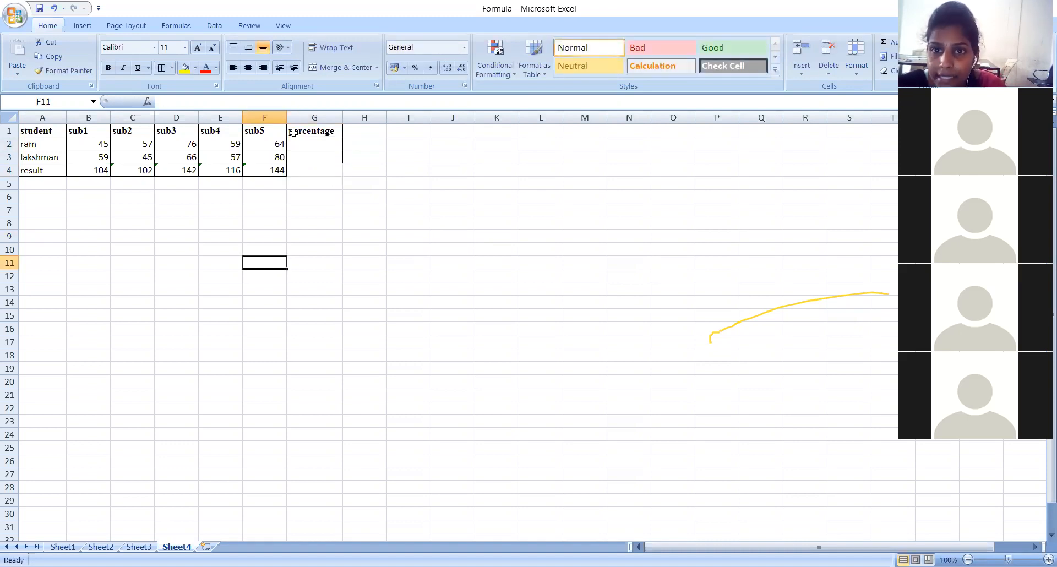
Apply the Percentage number format to the empty cells G2:G4
click(296, 145)
drag(301, 159, 302, 167)
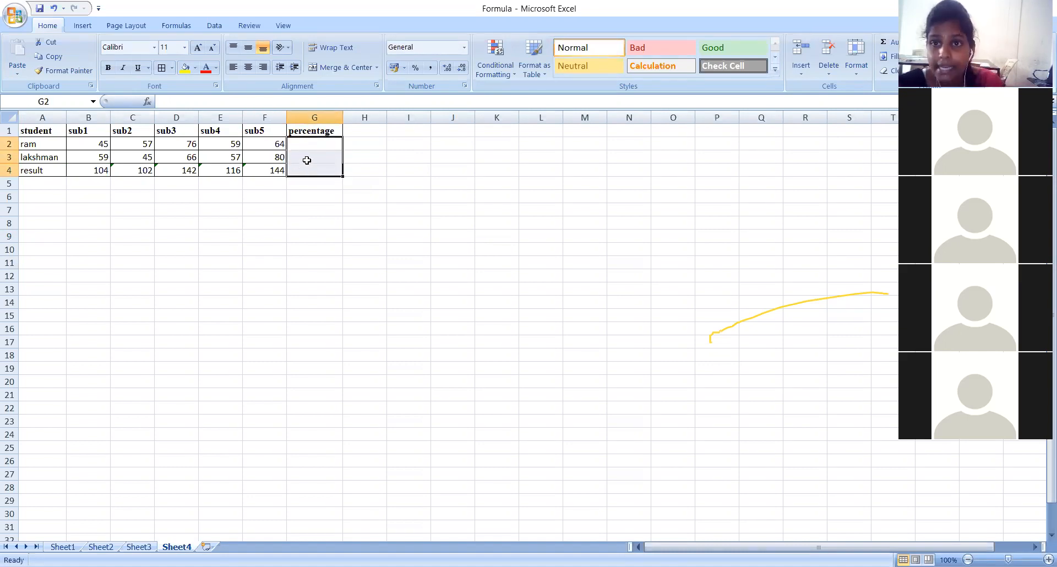
click(464, 49)
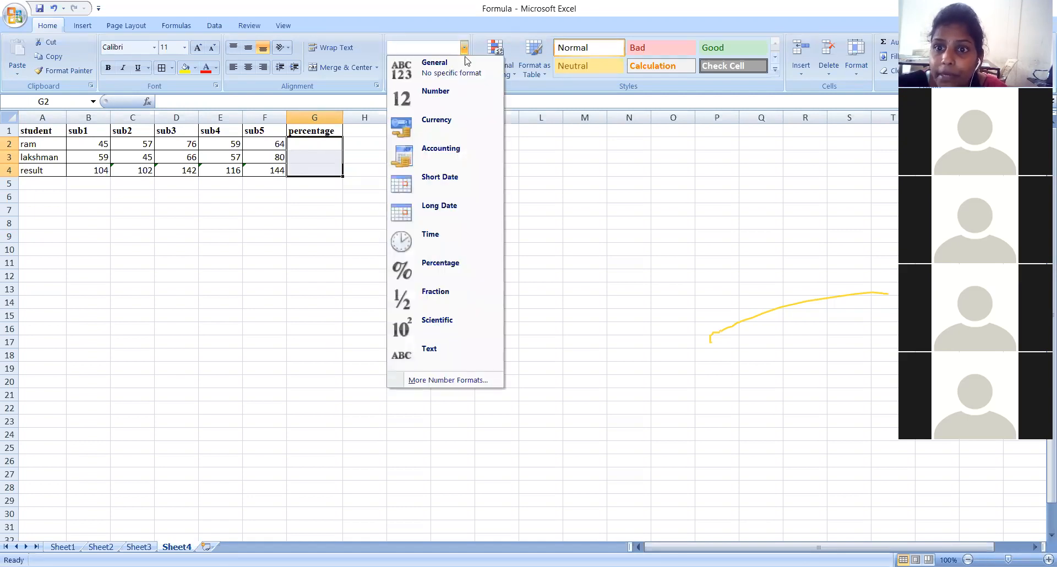
click(437, 270)
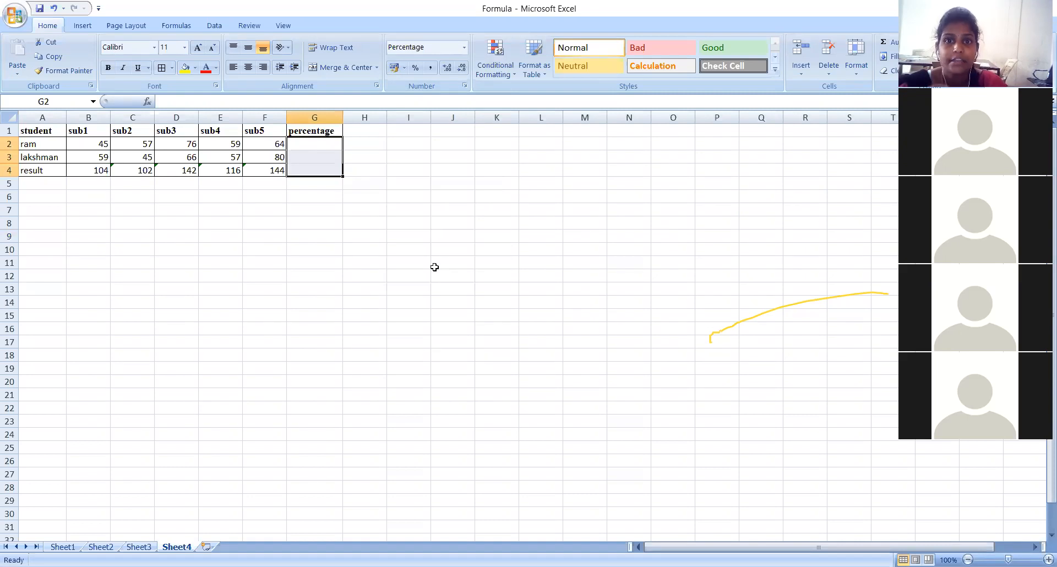
Enter 45%, 67% and 89% in the percentage-formatted cells G2, G3 and G4
click(322, 145)
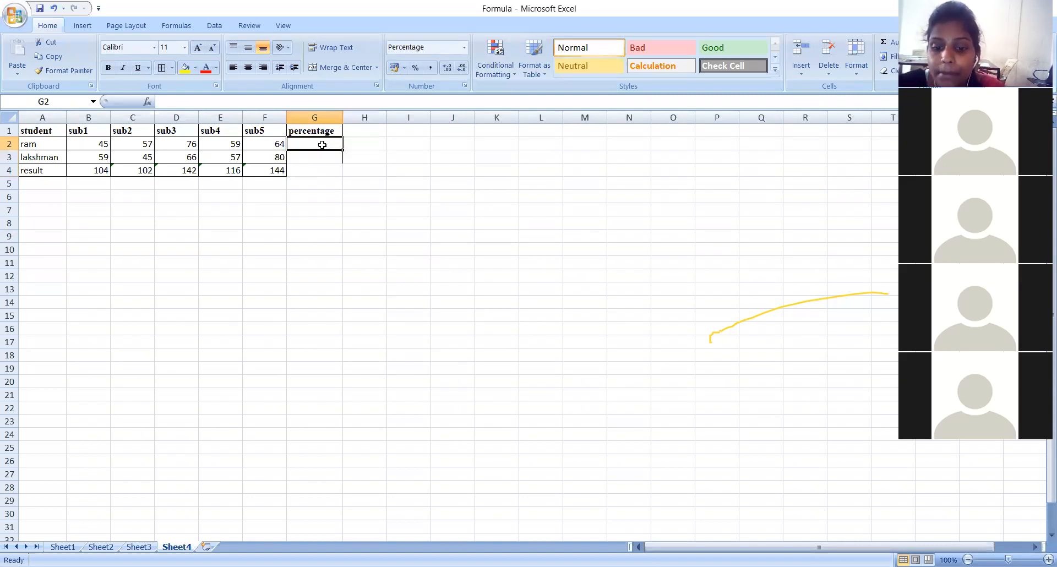
text(45)
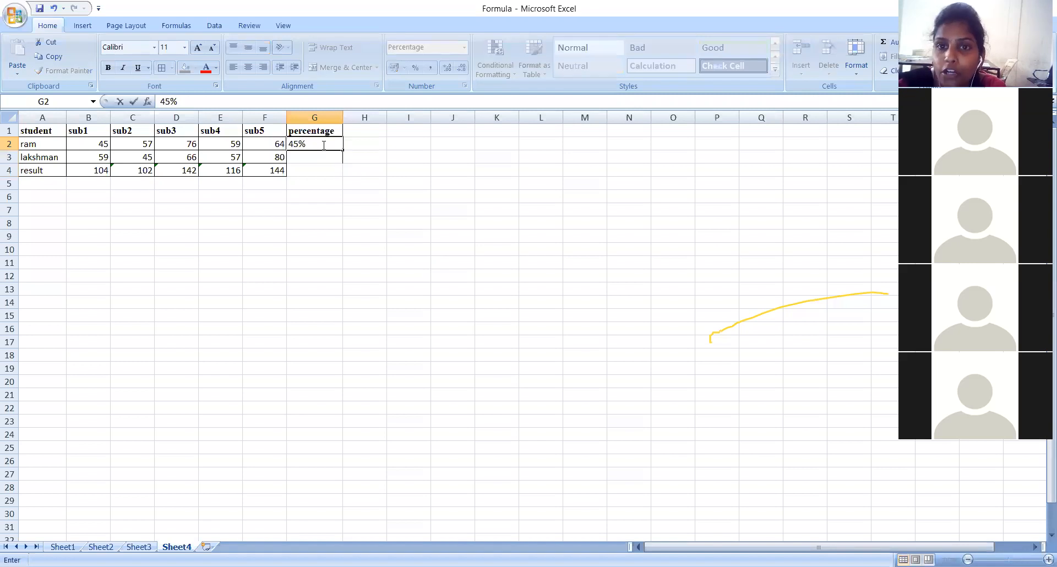
key(Return)
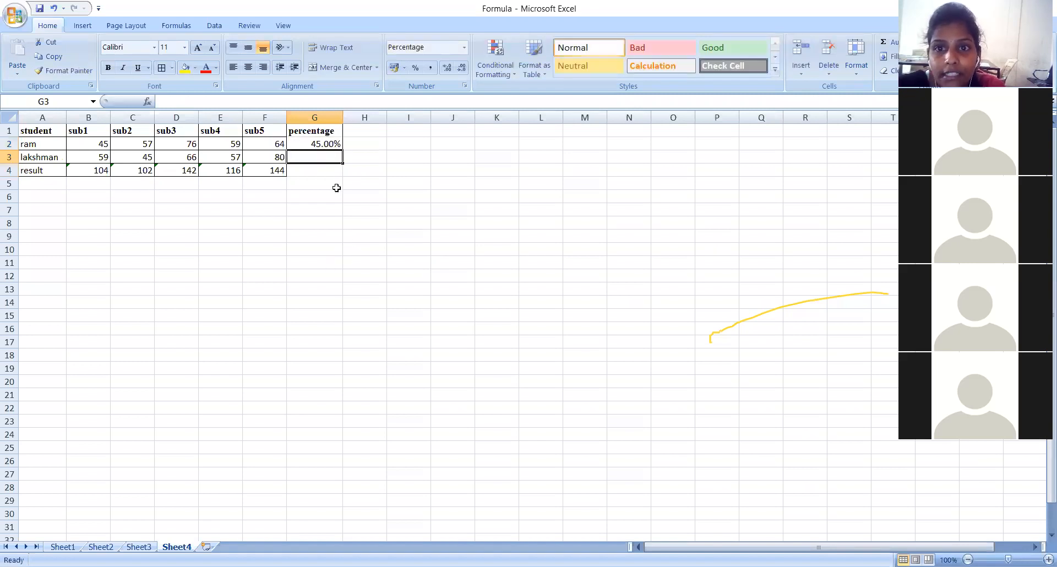
text(67)
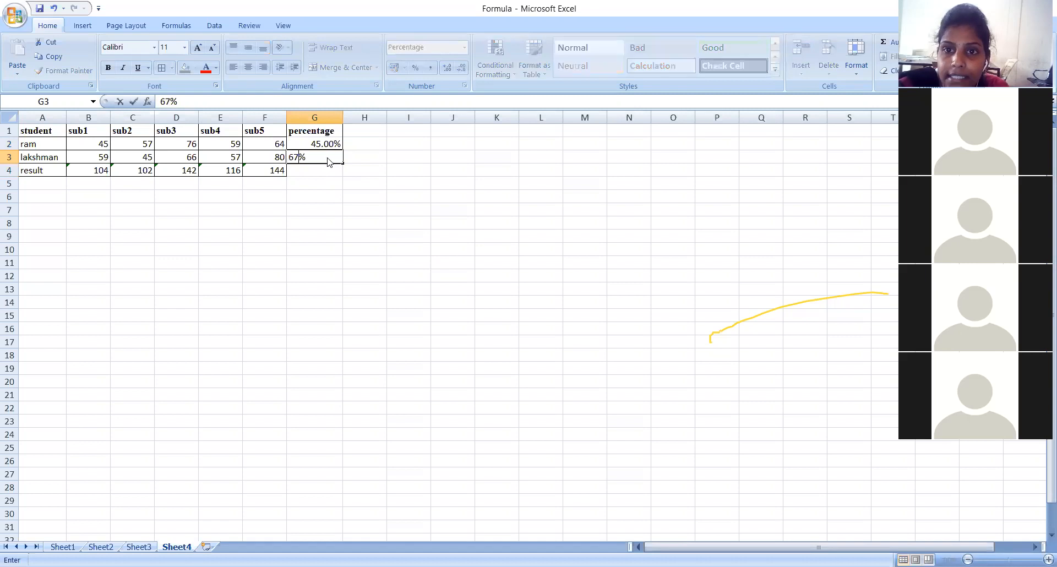
key(Return)
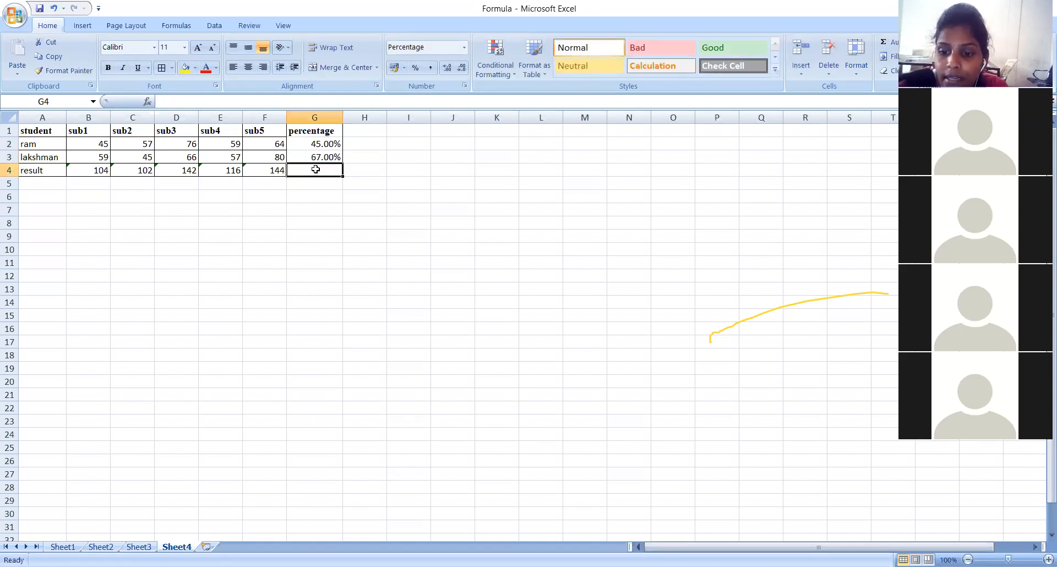
text(89)
key(Return)
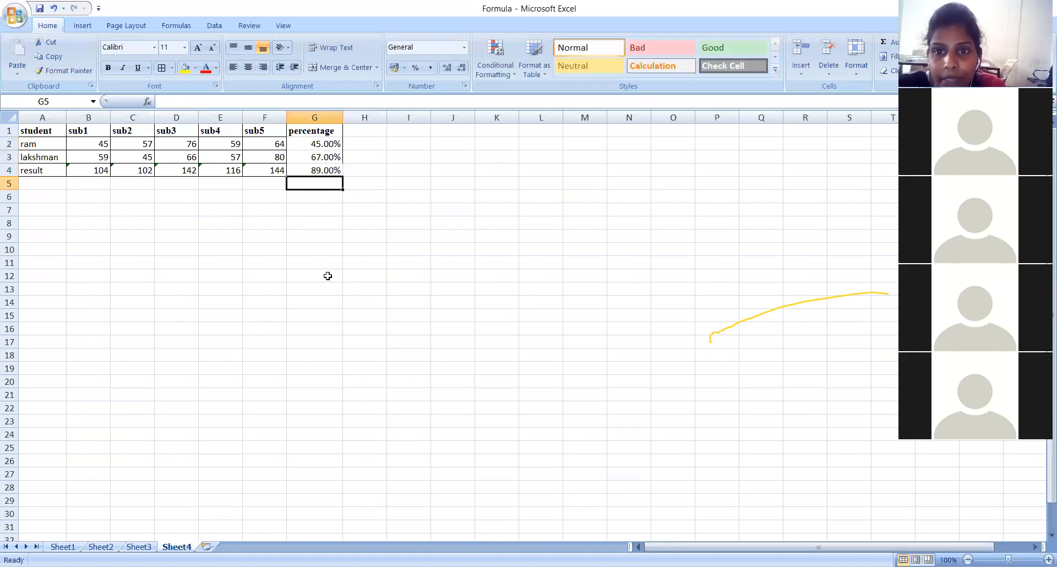
click(327, 276)
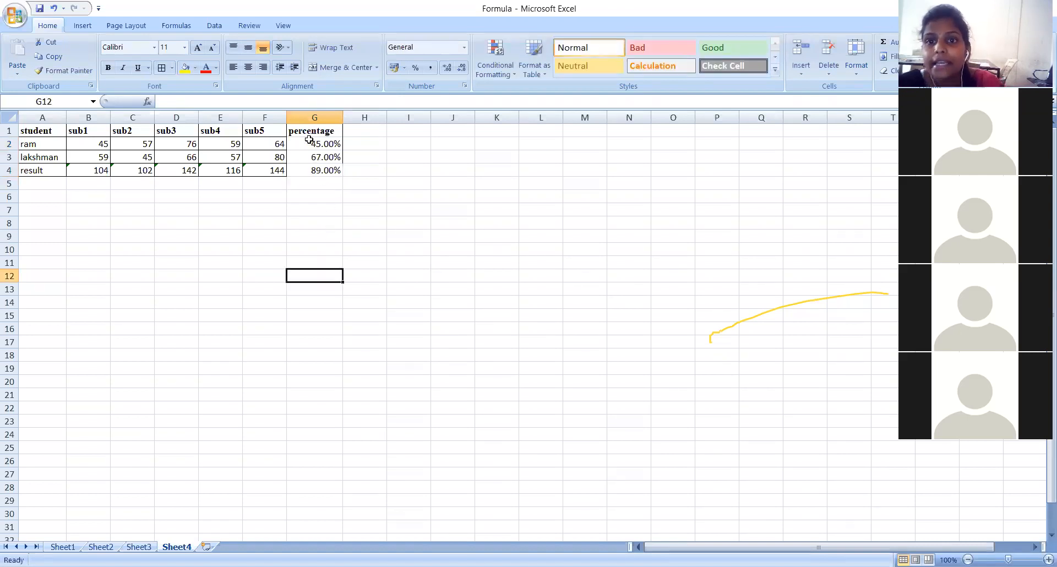
Delete the percentages in G2:G4 and set the number format of cell G2 to General
drag(310, 141, 325, 172)
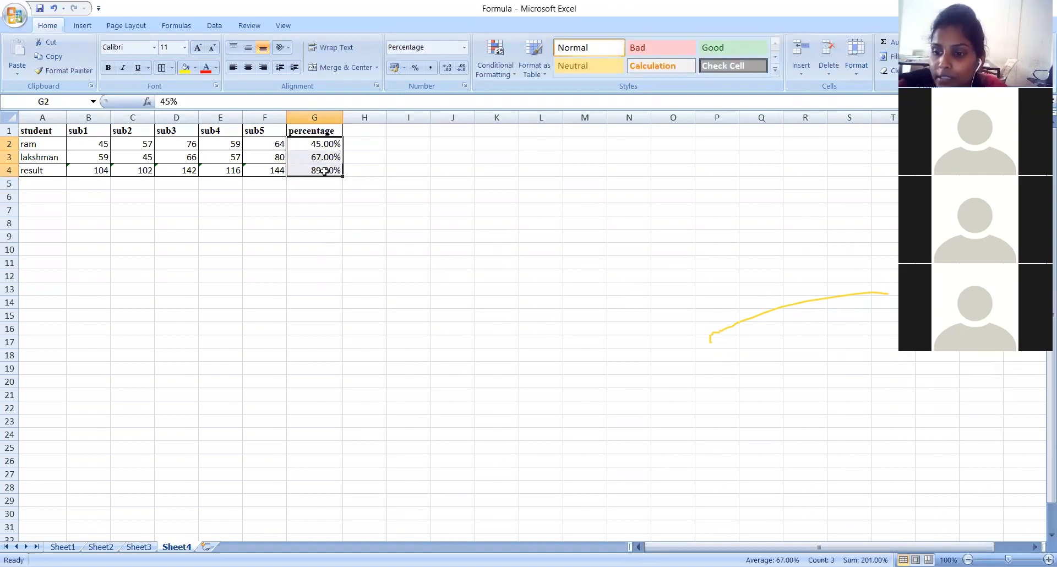
key(Delete)
click(315, 145)
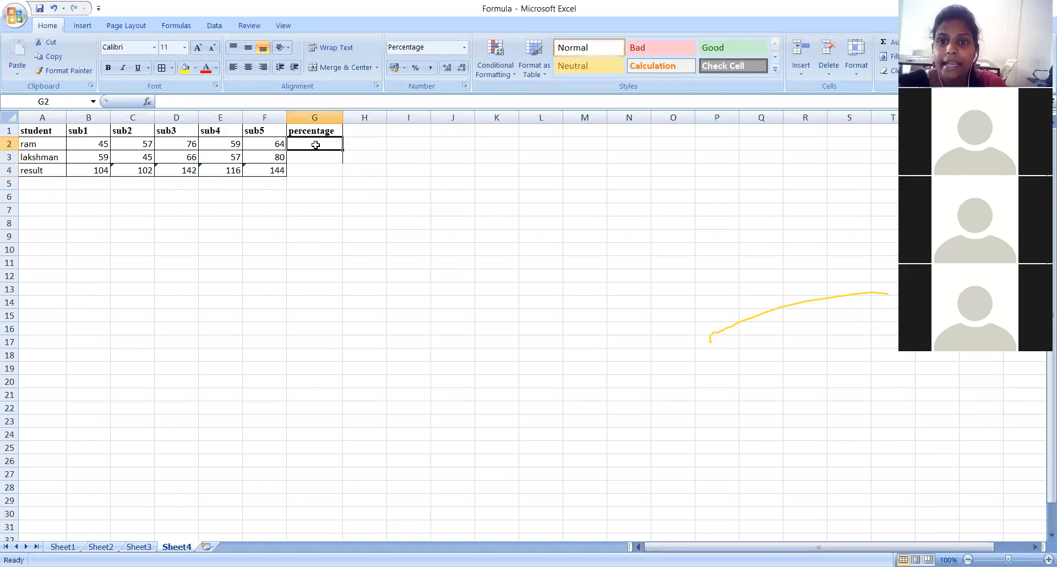
click(464, 47)
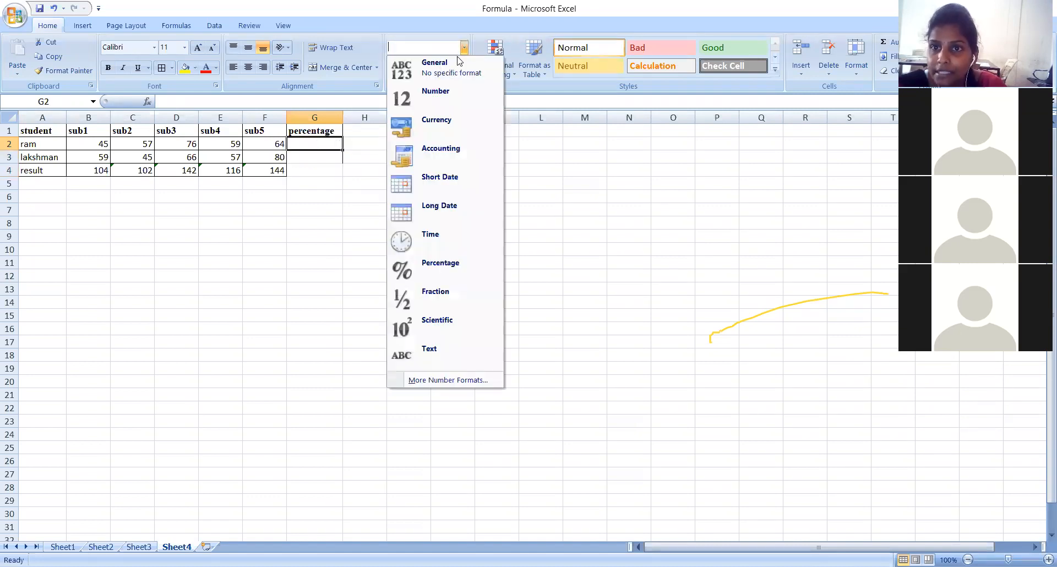
click(457, 64)
click(310, 210)
Enter 45 in cell G2 and apply the Percentage number format to the filled cell
click(310, 147)
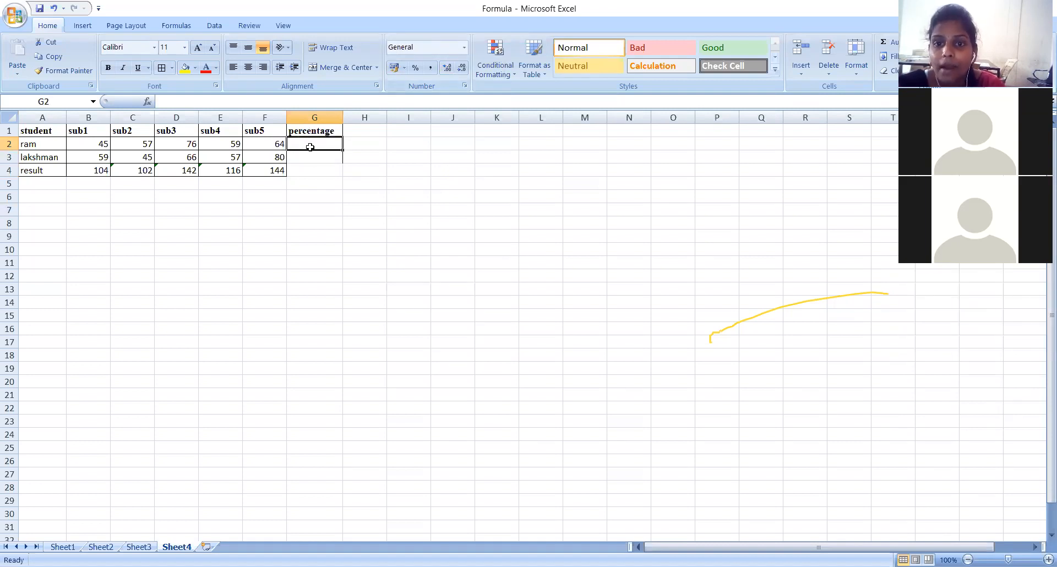
text(45)
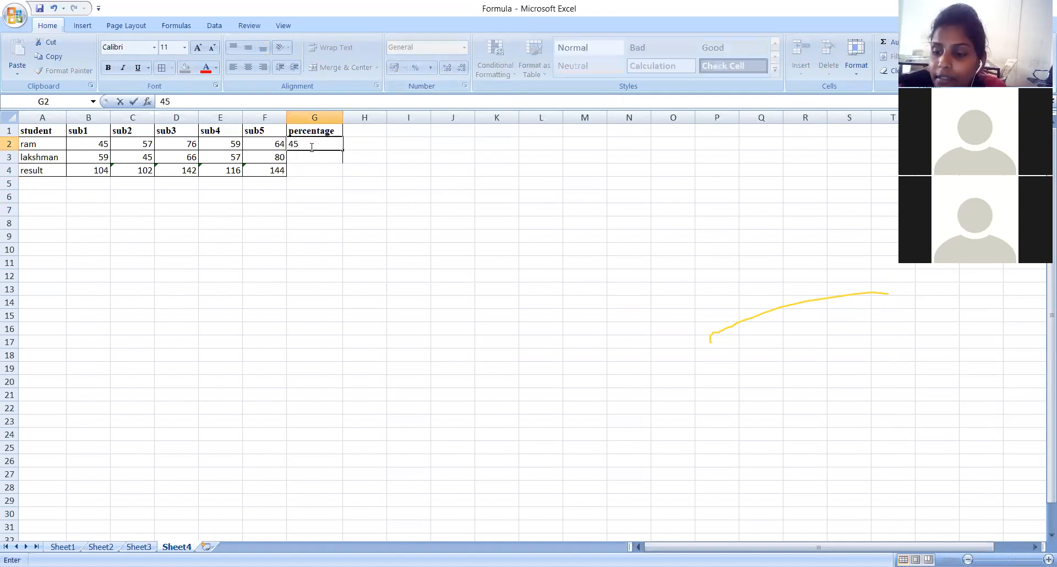
key(Return)
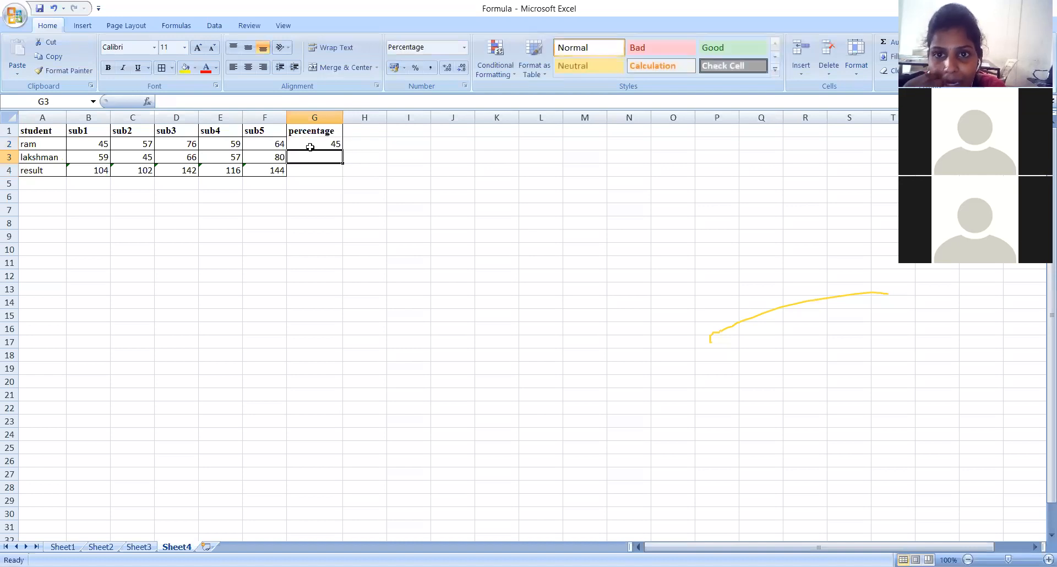
click(335, 144)
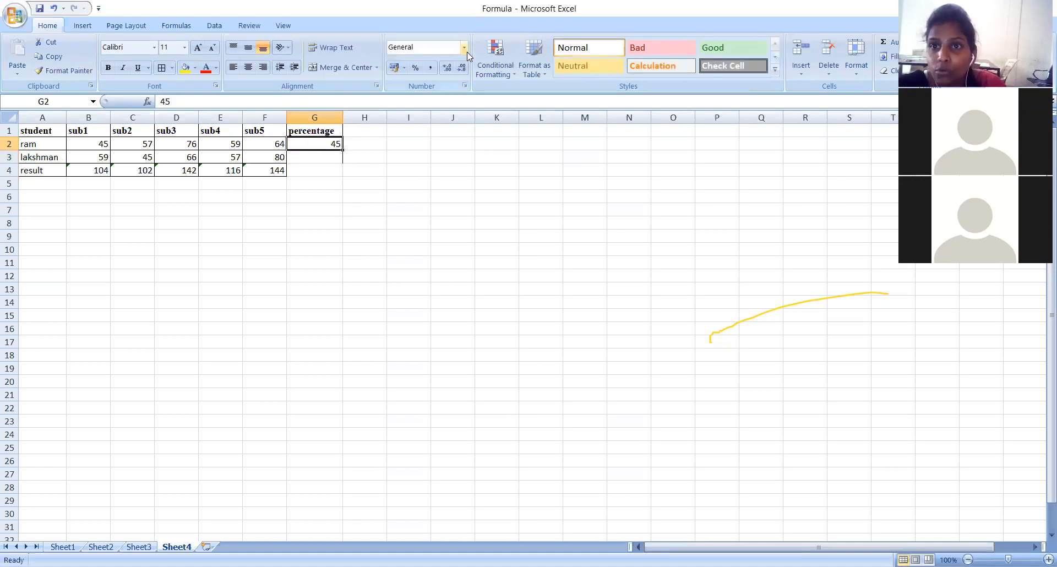
click(464, 48)
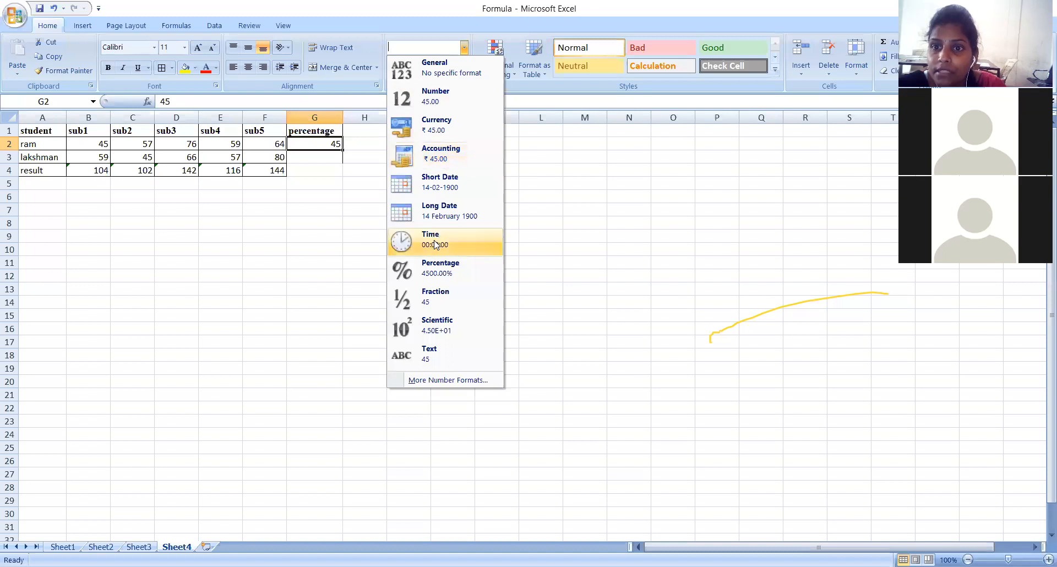
click(436, 268)
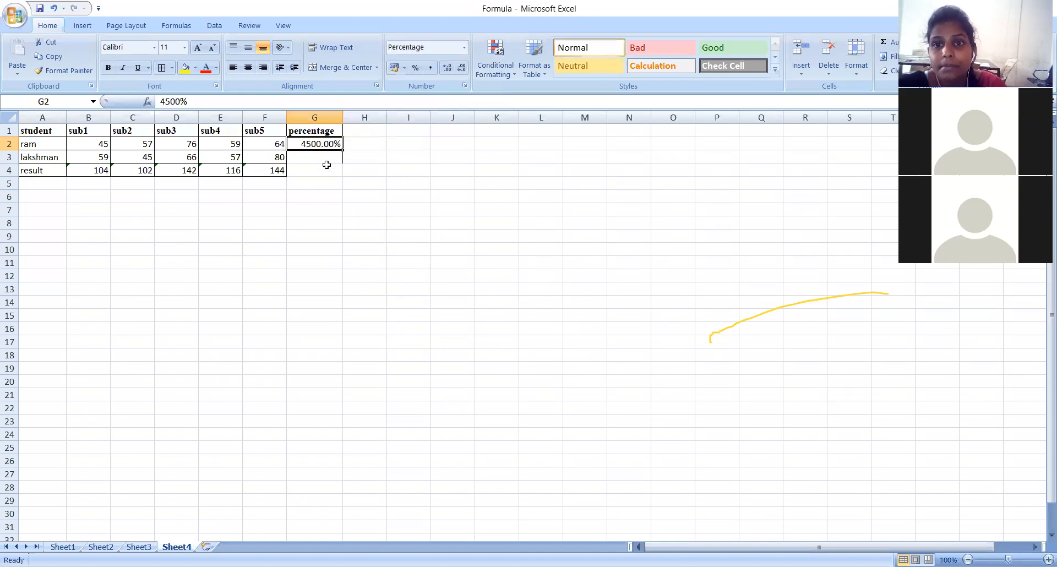
Clear the percentage value from cell G2
click(321, 231)
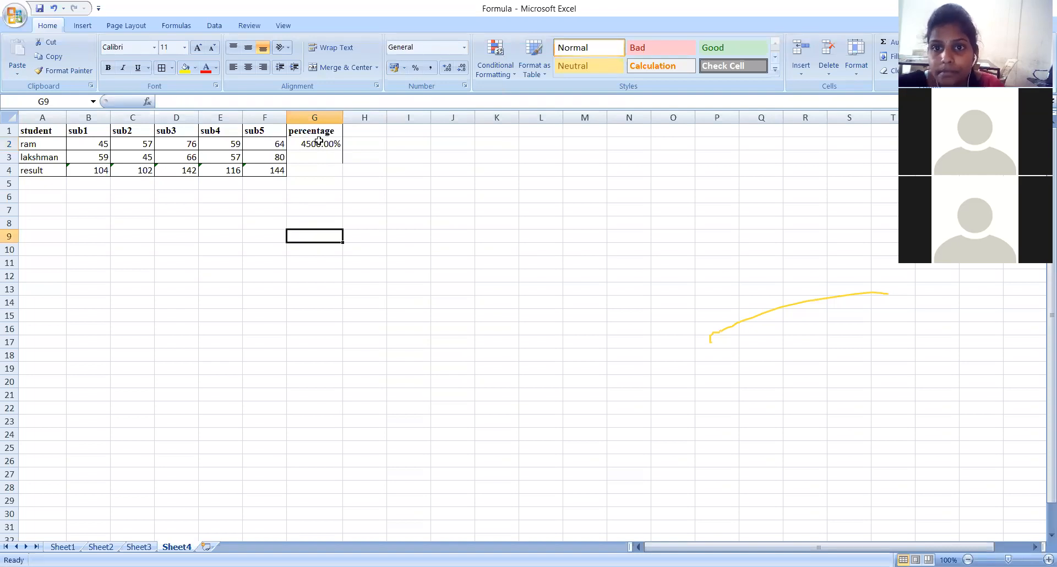
click(319, 142)
key(BackSpace)
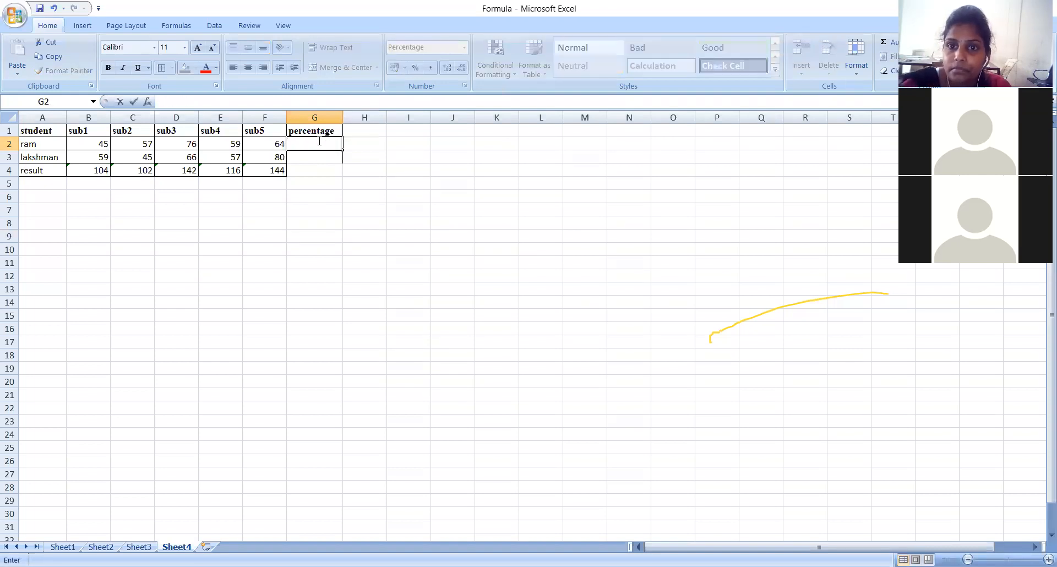
click(312, 182)
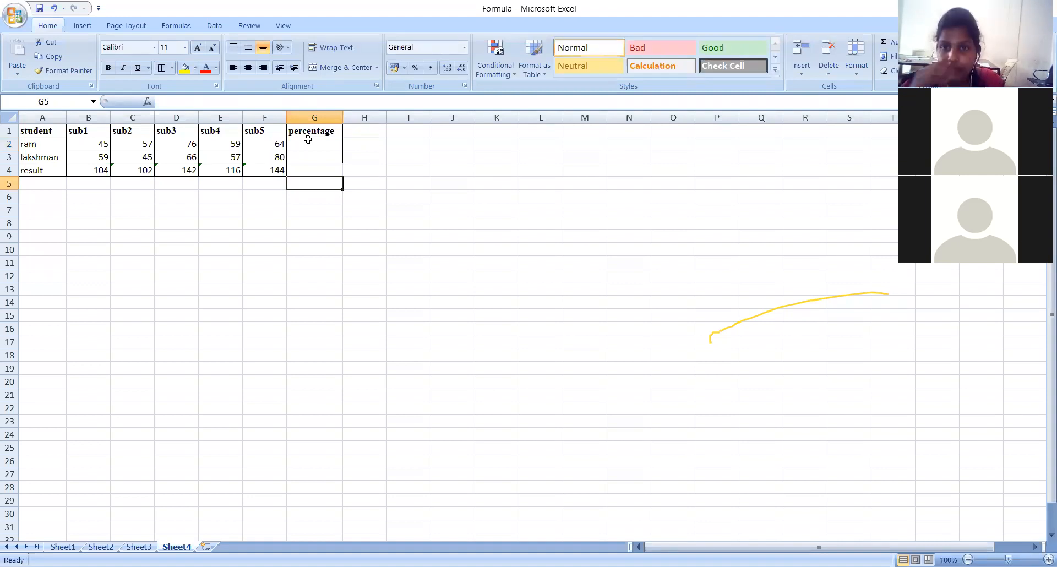
View the accounting currency formats available for cell G2
click(308, 140)
click(409, 68)
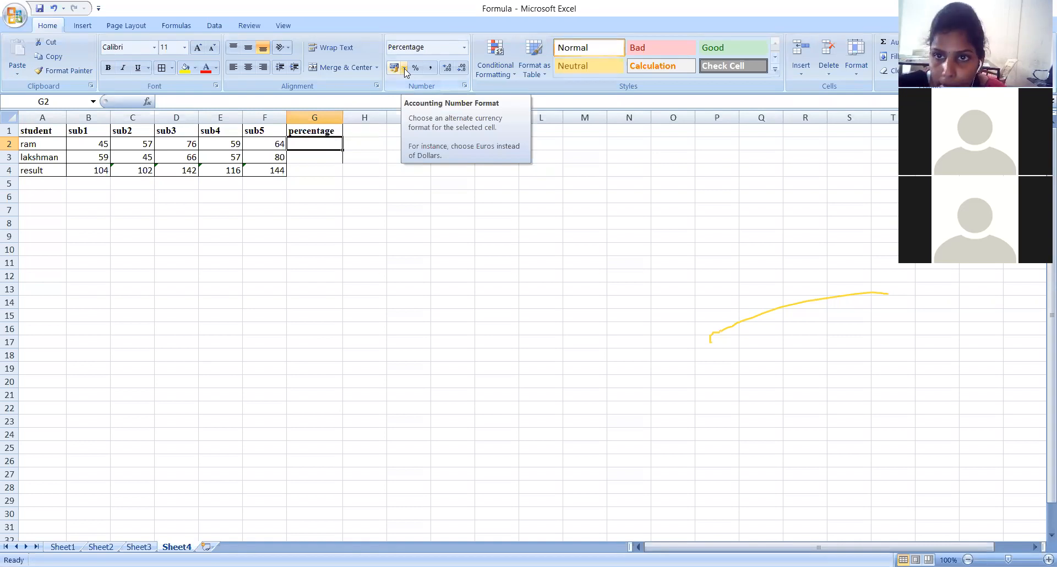
click(404, 69)
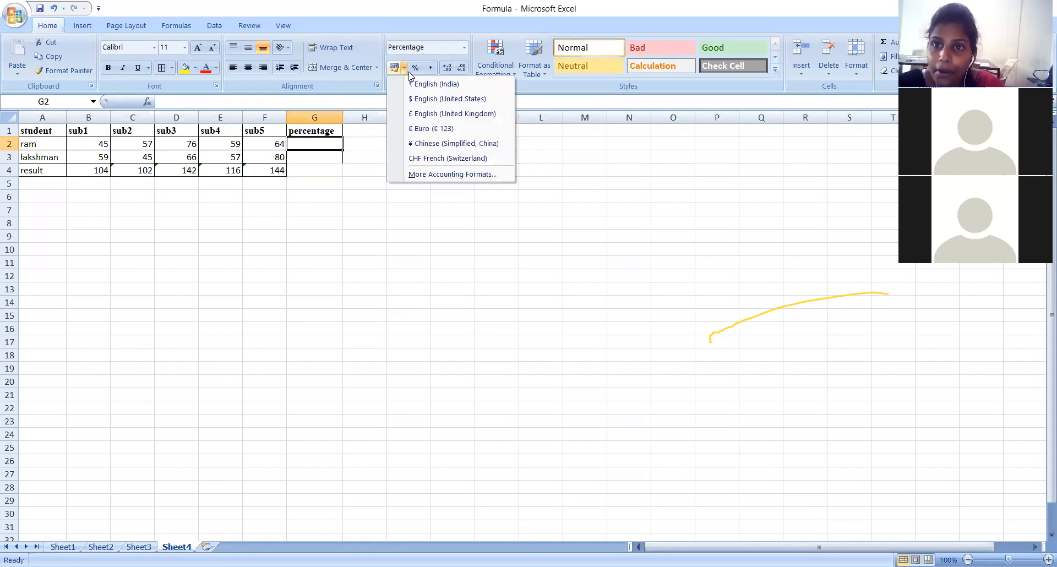
click(324, 144)
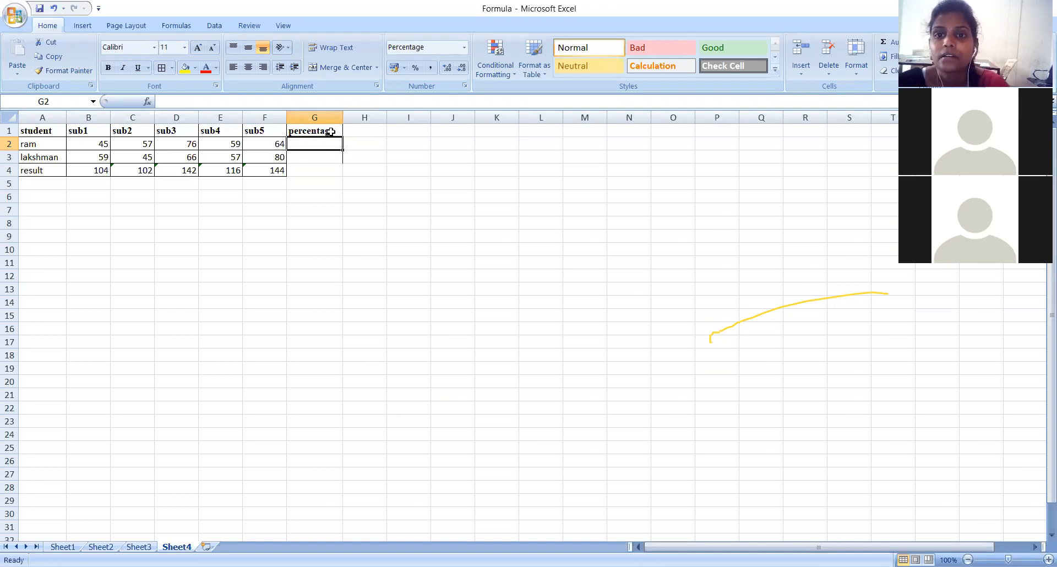
Replace the column header in cell G1 with fees
click(331, 131)
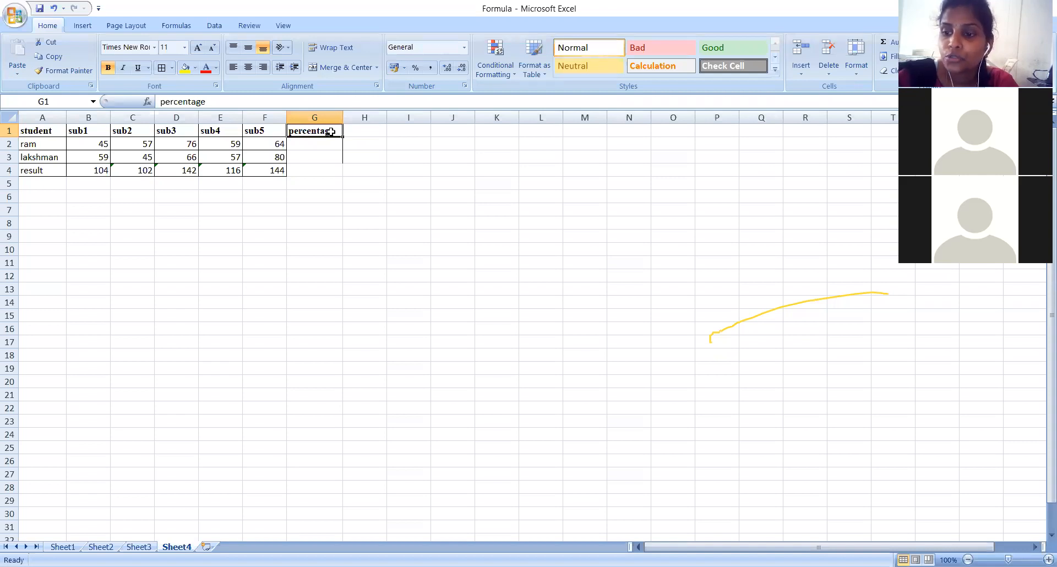
key(BackSpace)
text(fees)
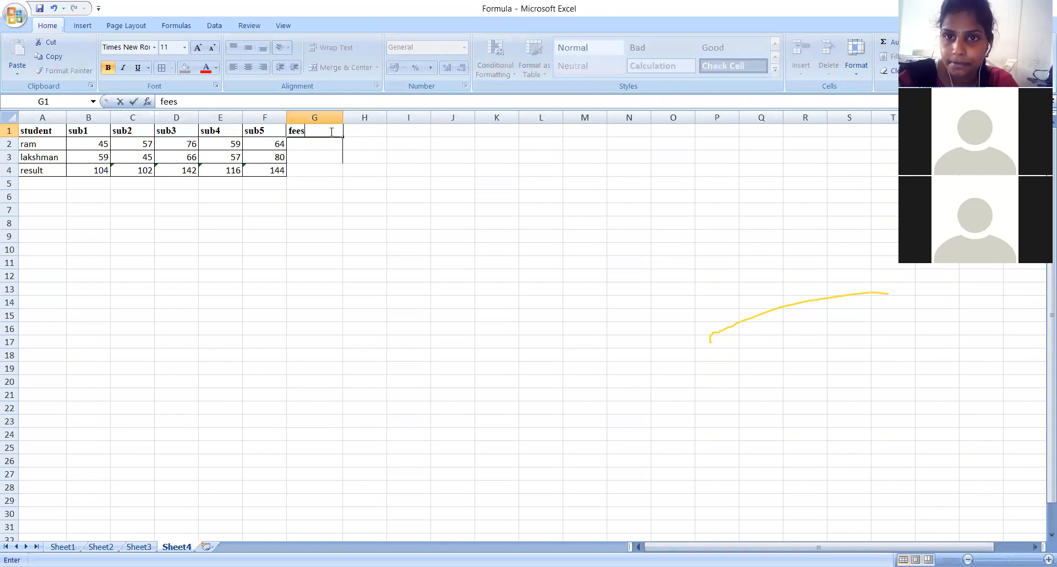
click(363, 223)
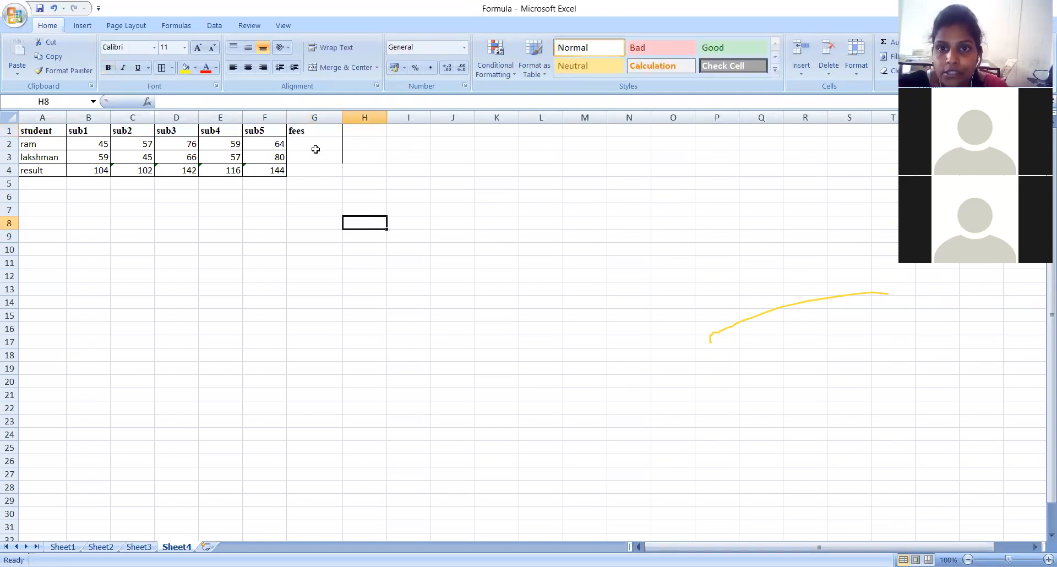
click(316, 144)
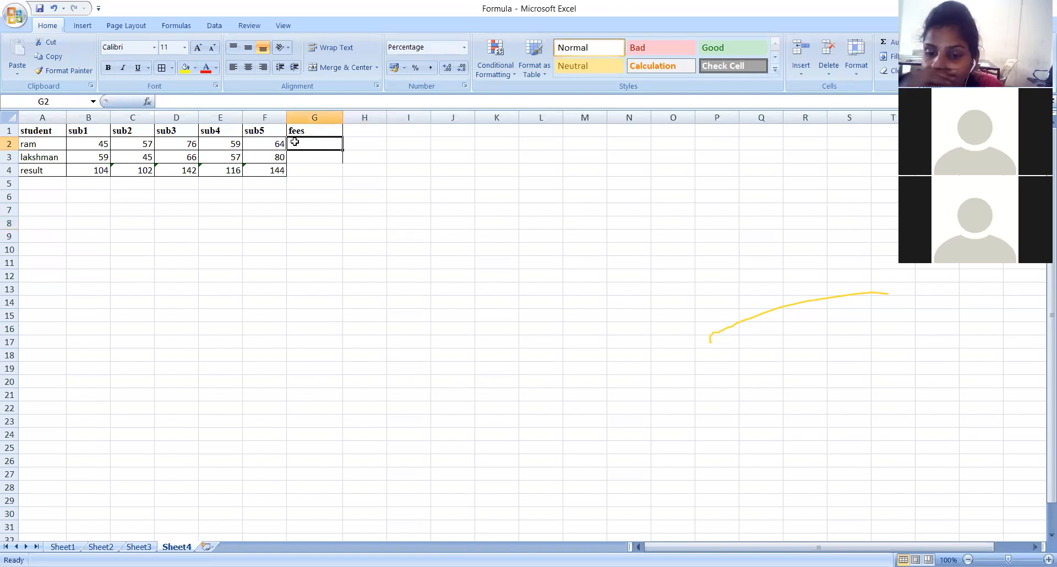
text(3000)
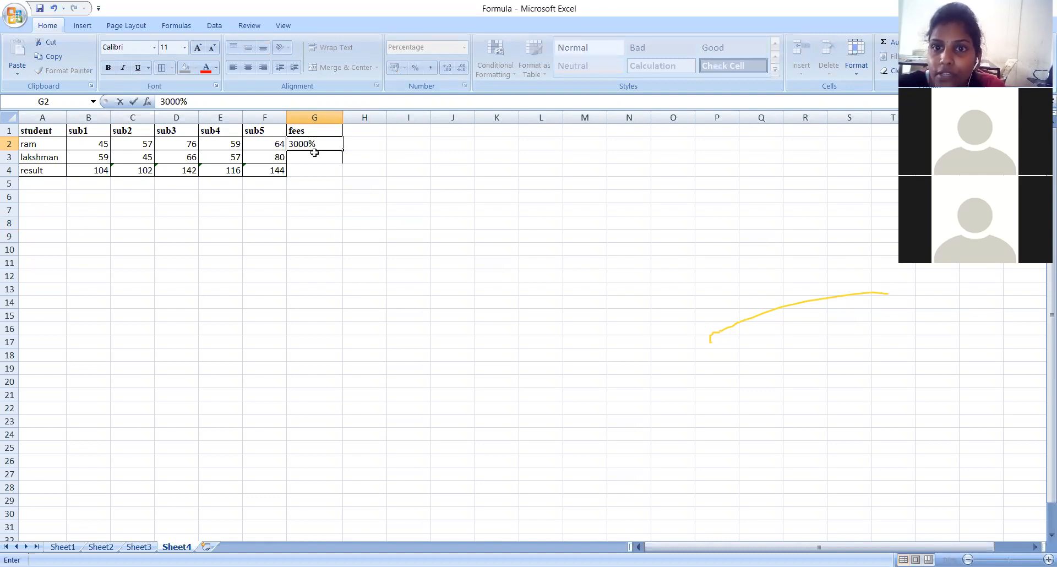
click(321, 145)
key(Return)
click(322, 145)
key(BackSpace)
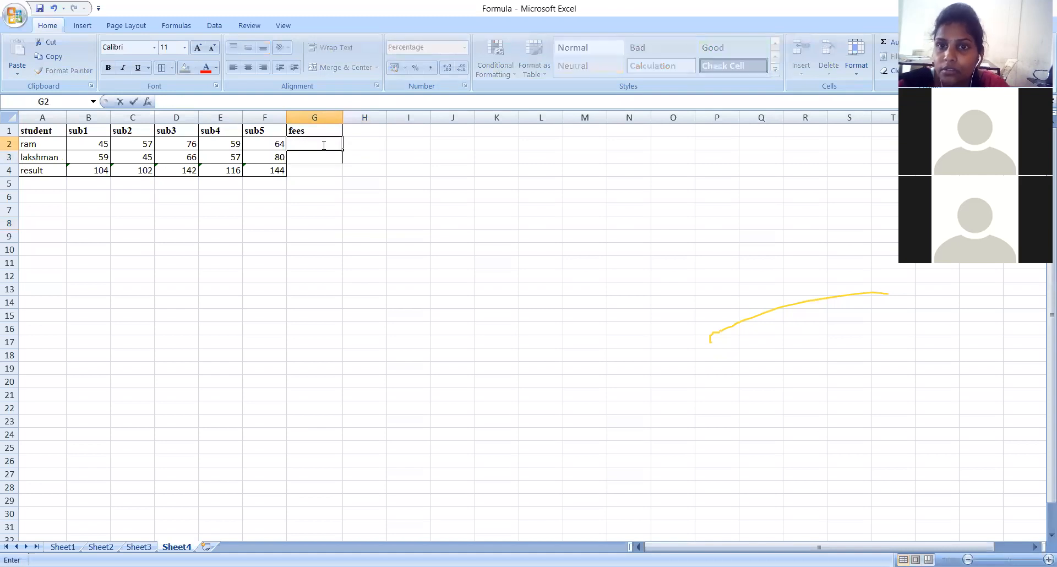
click(341, 220)
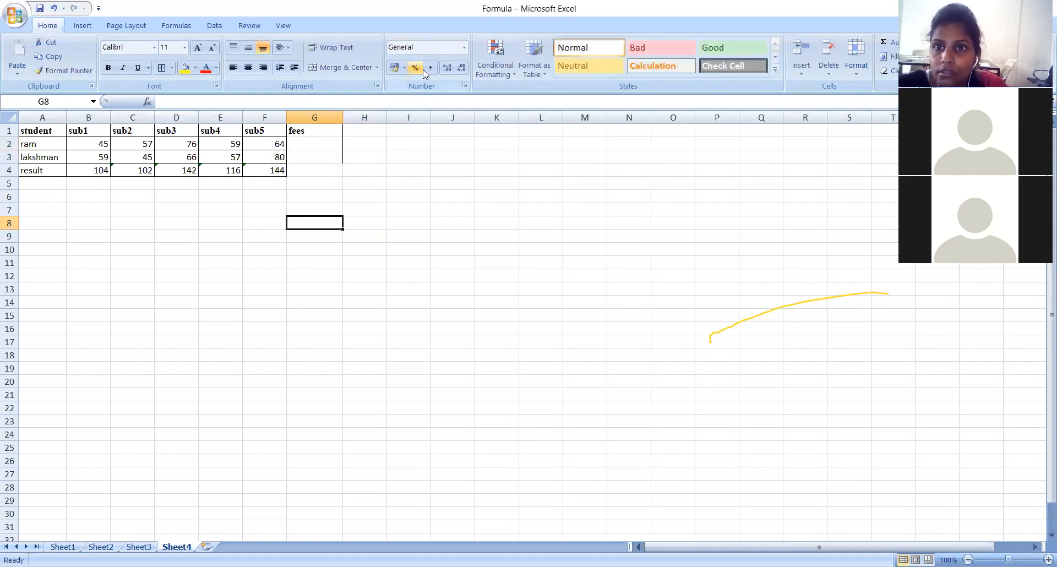
Set the number format of the empty cells G2:G4 to General
click(464, 47)
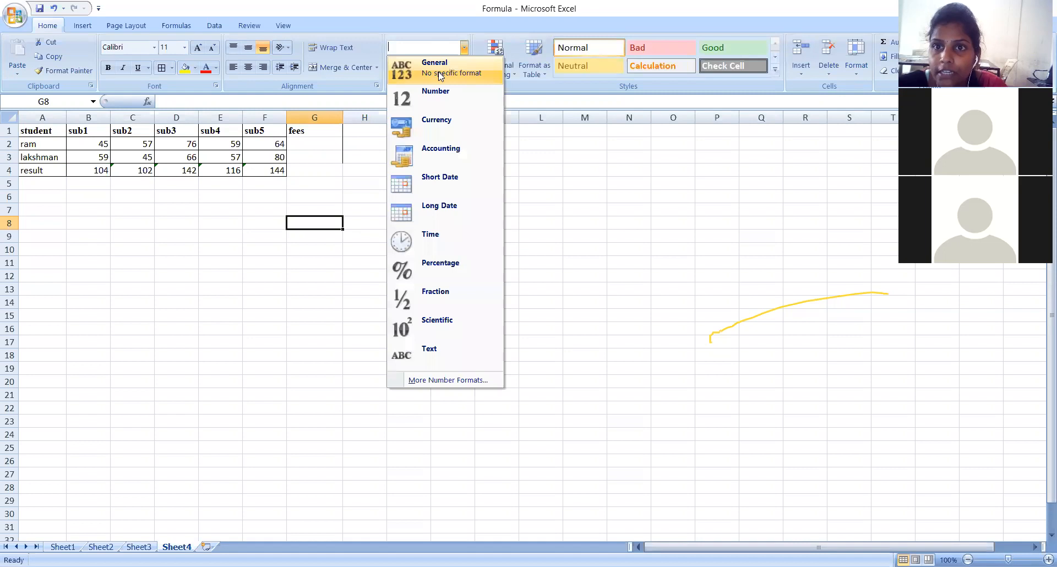
click(441, 74)
click(305, 147)
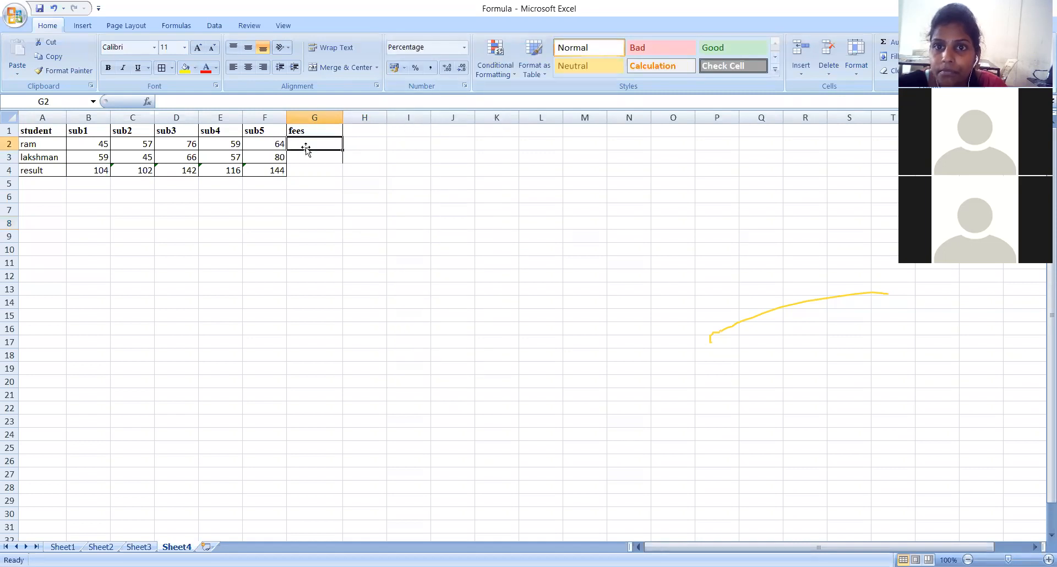
drag(306, 147, 305, 167)
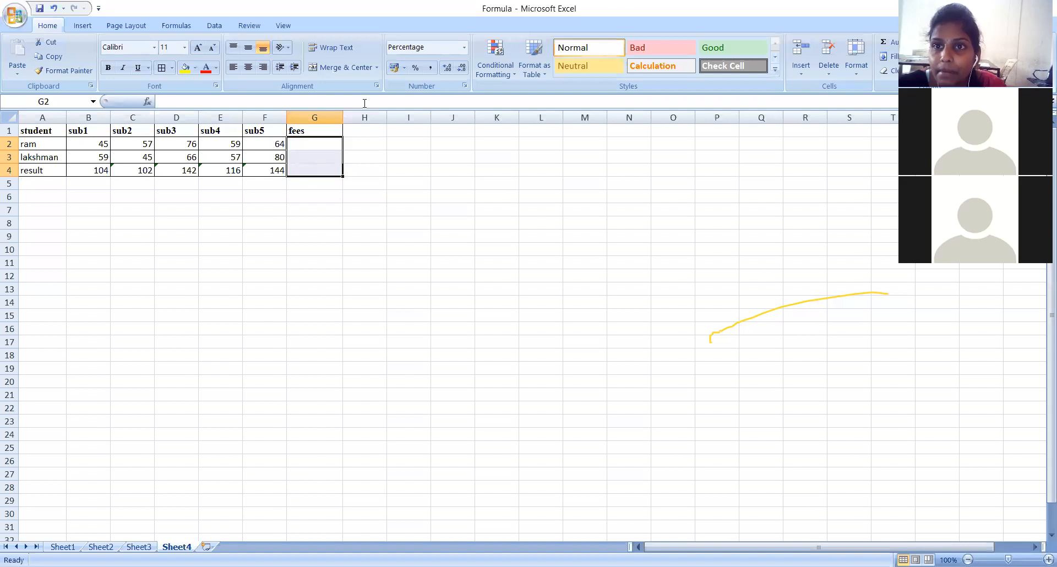
click(465, 48)
click(307, 144)
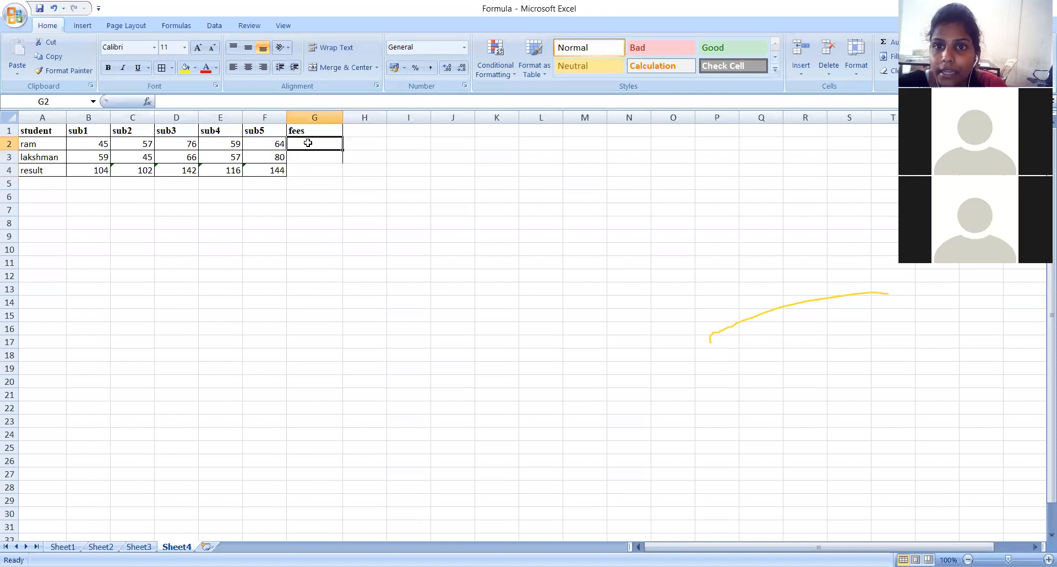
Enter the fees 4500, 5000 and 4000 in cells G2, G3 and G4
text(45)
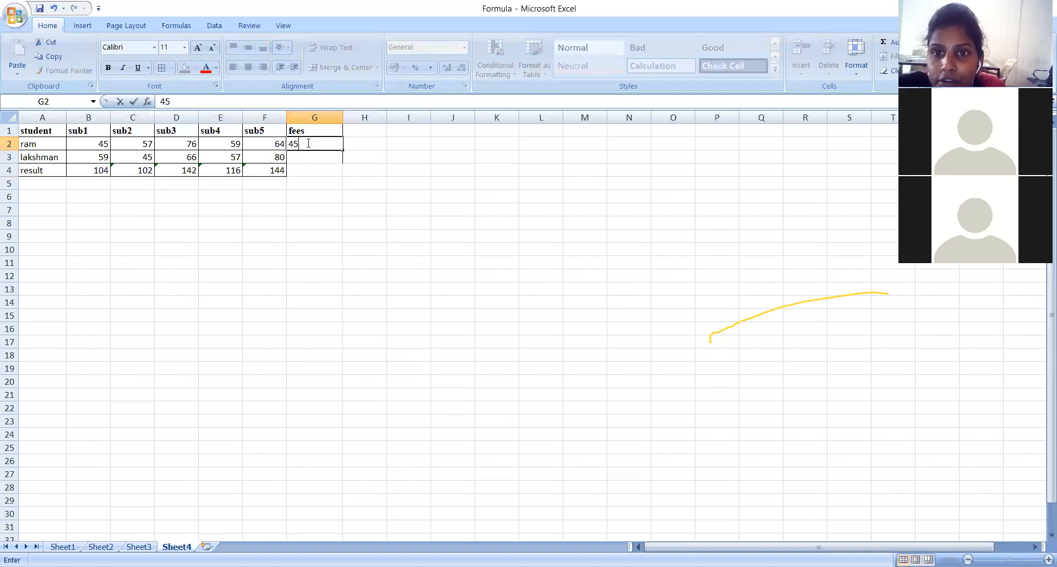
text(00)
key(Return)
text(5000)
key(Return)
text(400)
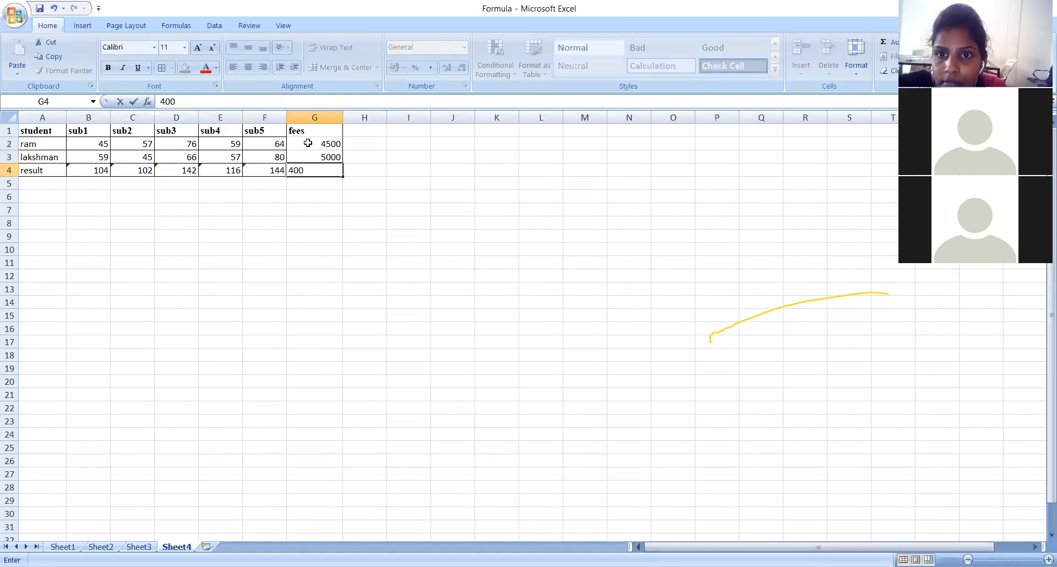
text(0)
key(Return)
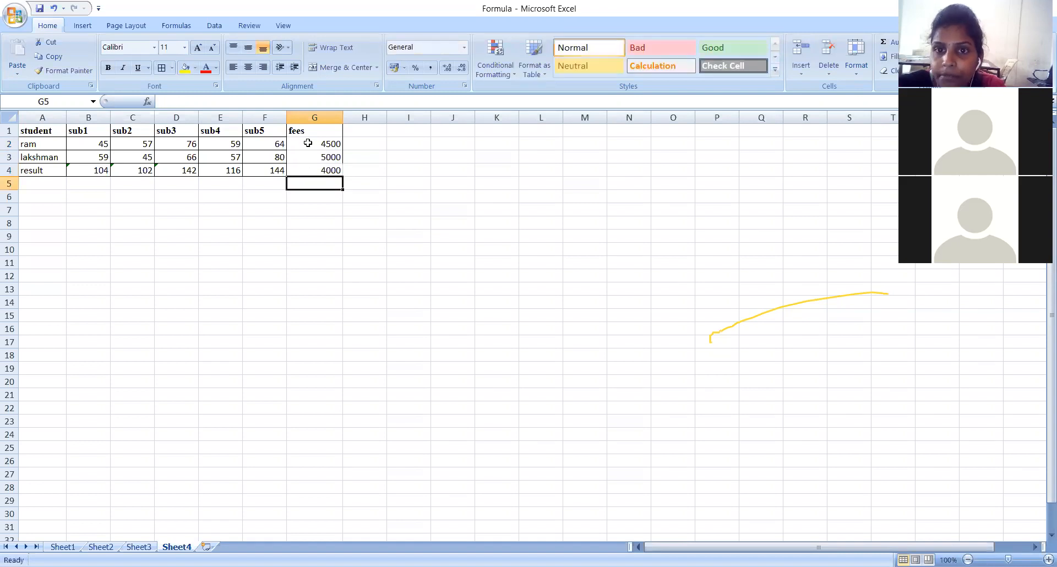
click(320, 354)
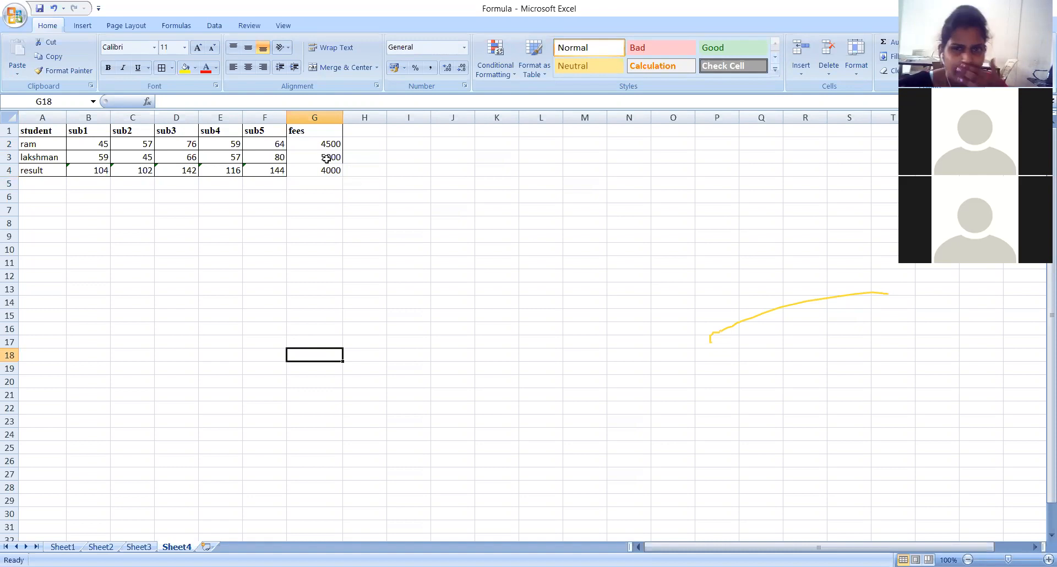
Apply the English (India) rupee accounting format to the fees in G2:G4
drag(314, 144, 331, 169)
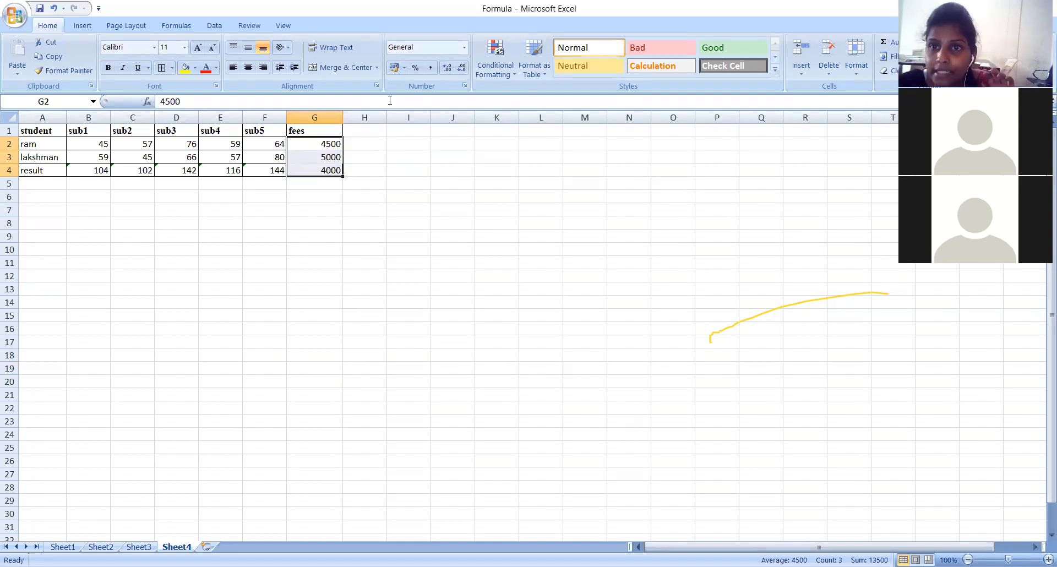
click(405, 68)
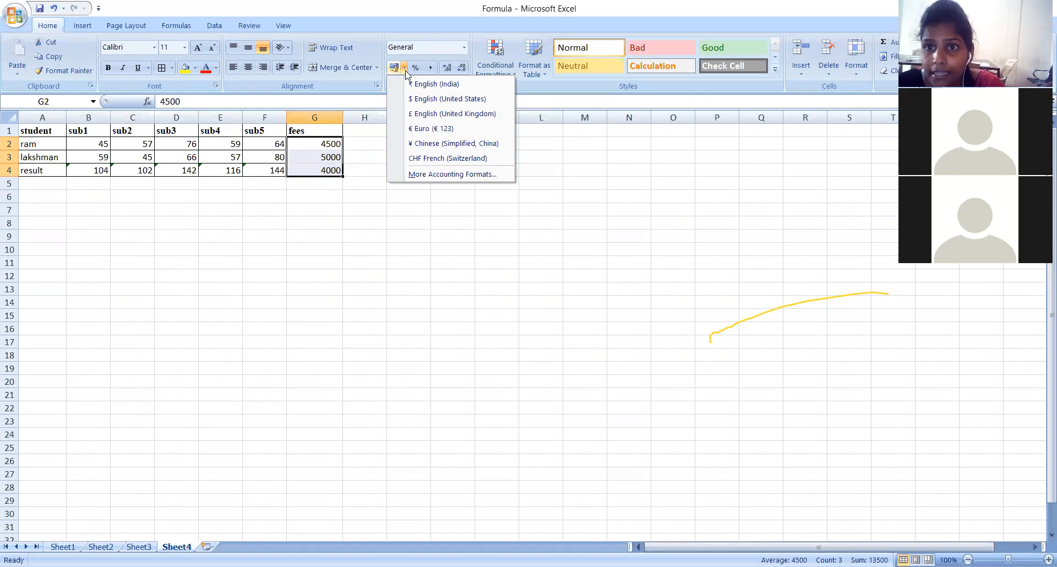
click(412, 86)
click(325, 243)
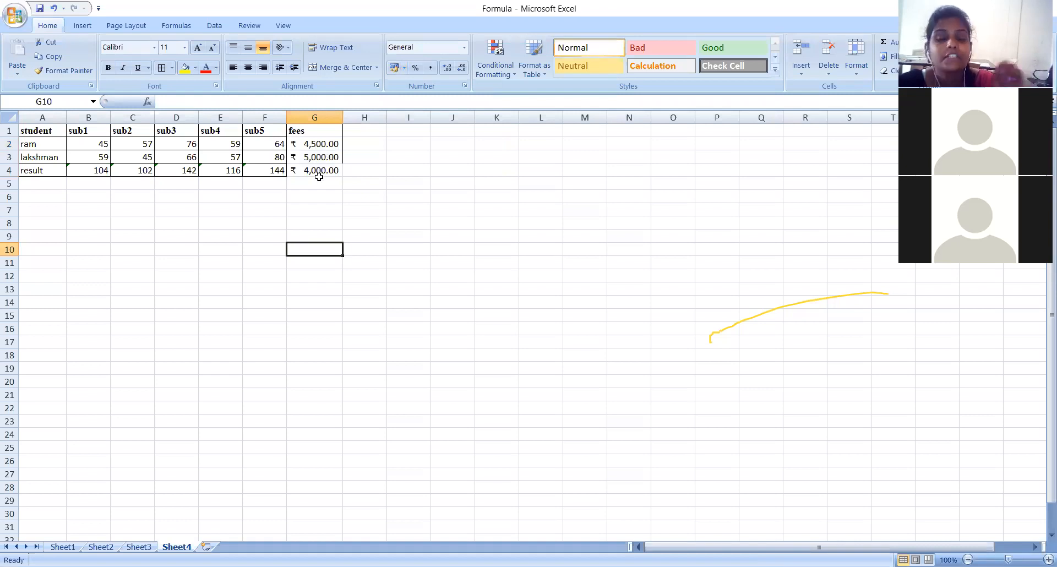
Undo the rupee accounting format on the fees in G2:G4
click(300, 144)
drag(300, 144, 309, 170)
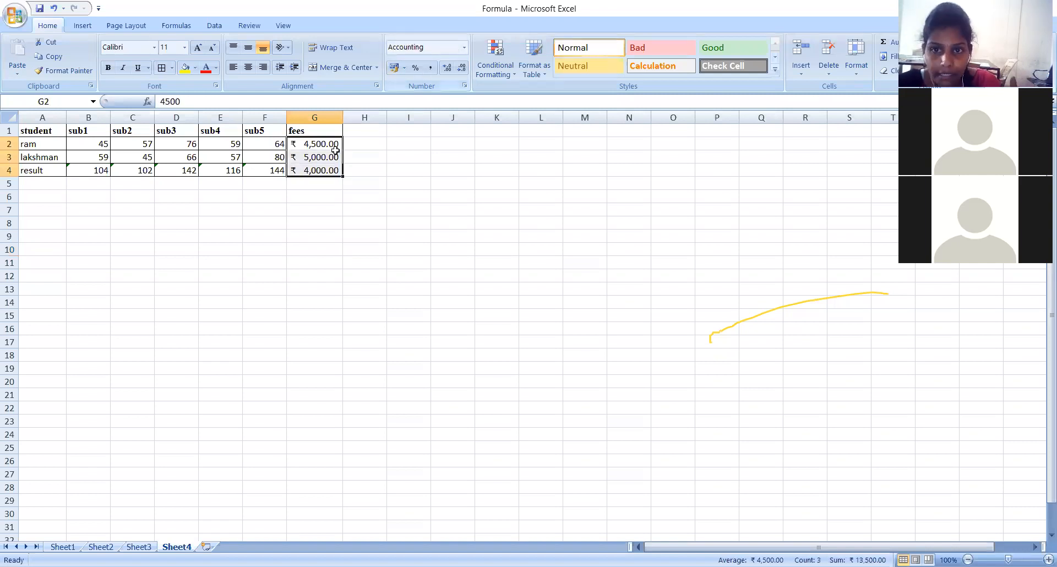
click(321, 142)
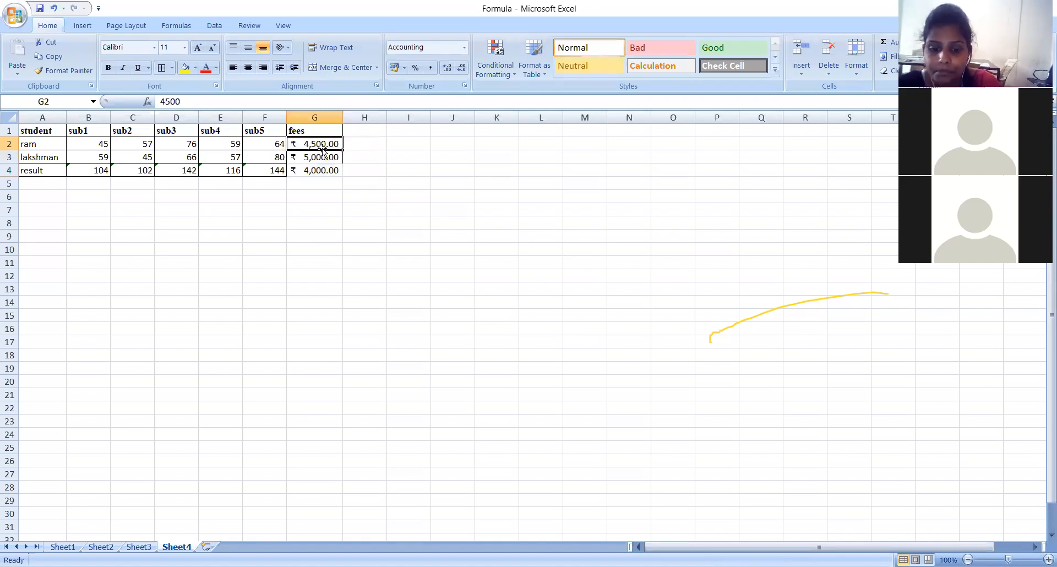
key(ctrl+z)
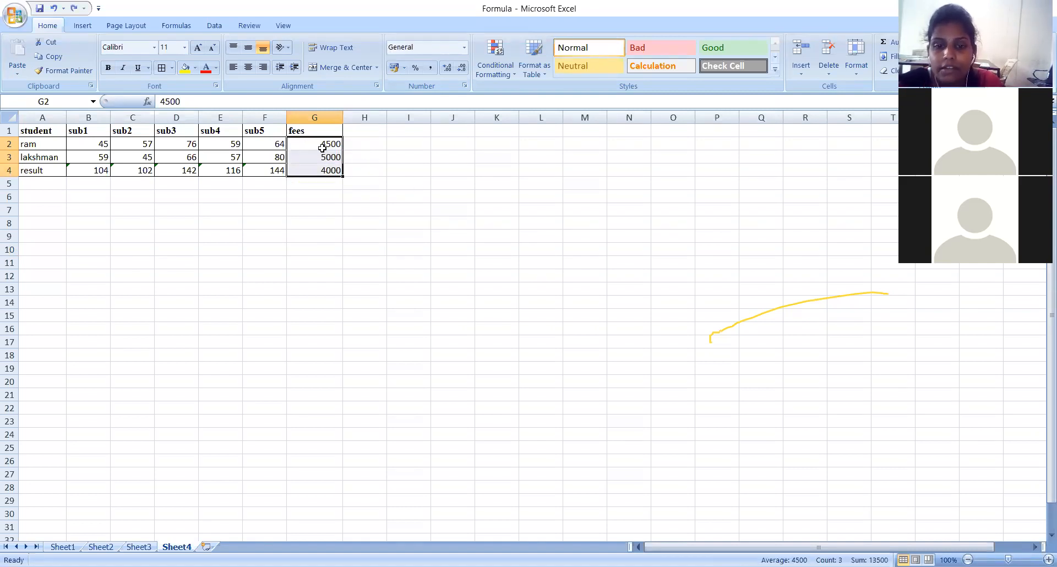
click(632, 244)
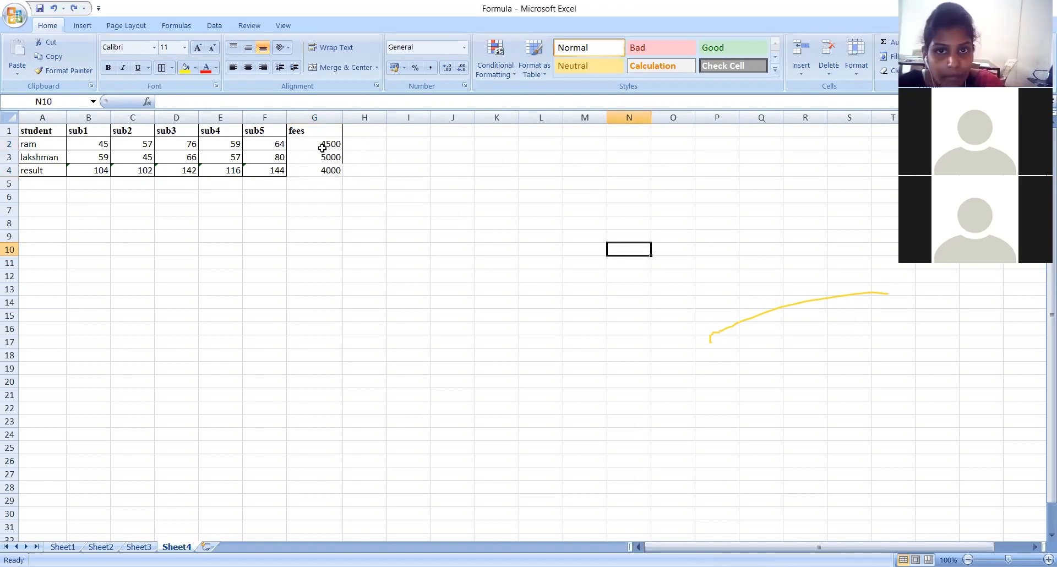
Apply the Currency number format to the fees in G2:G4
drag(306, 143, 325, 167)
click(464, 48)
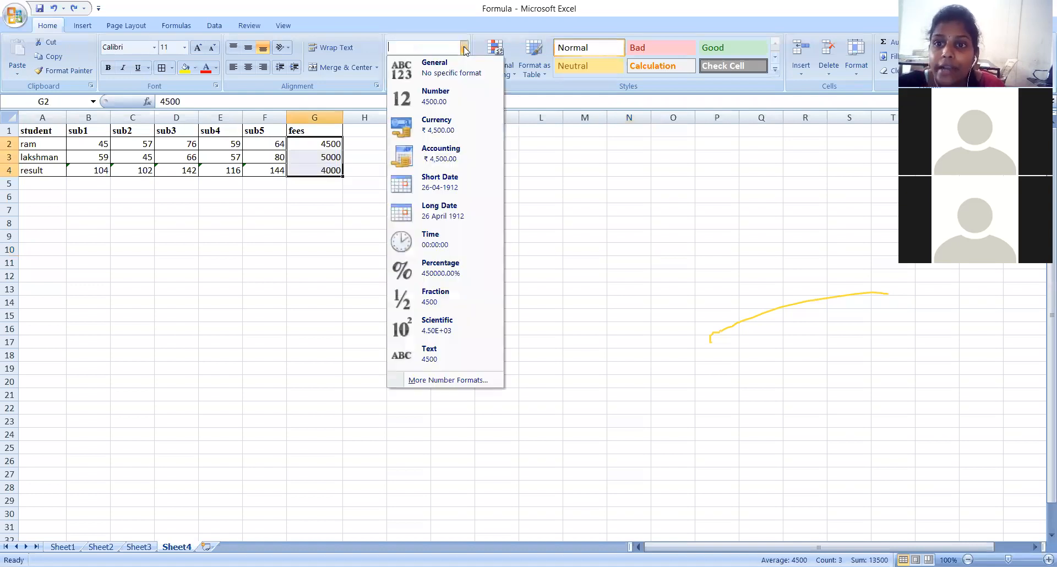
click(430, 121)
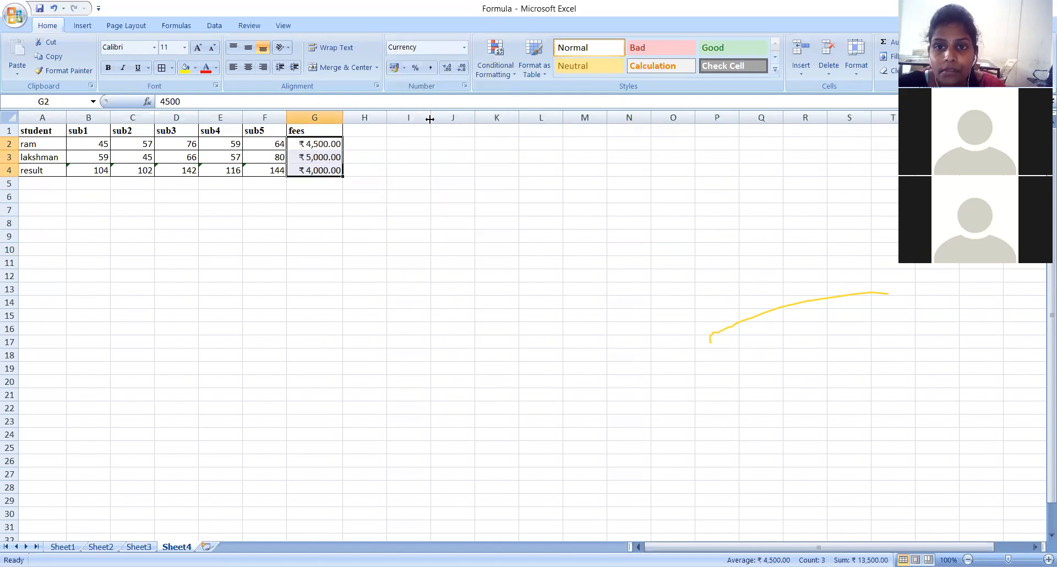
click(324, 146)
click(325, 236)
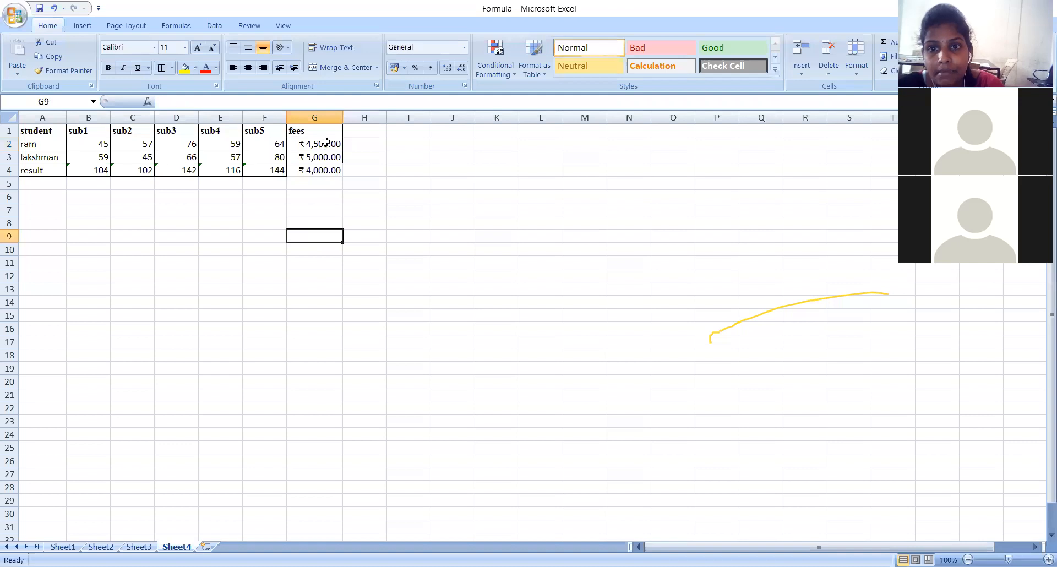
Delete the fee amounts from cells G2, G3 and G4
click(328, 145)
key(BackSpace)
click(330, 159)
key(BackSpace)
click(330, 174)
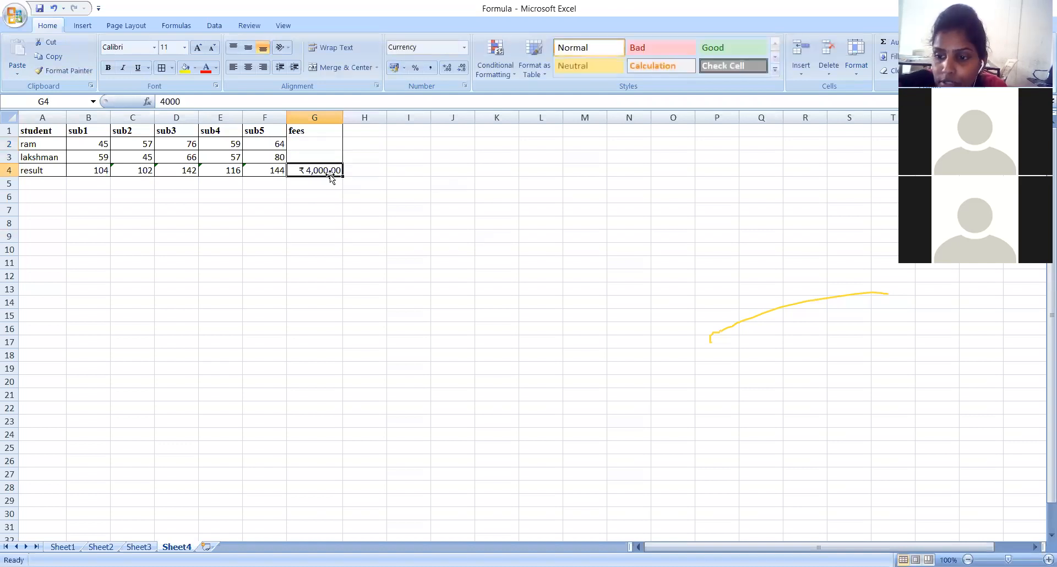
key(BackSpace)
Set the number format of the empty cell G2 to General
drag(300, 146, 309, 167)
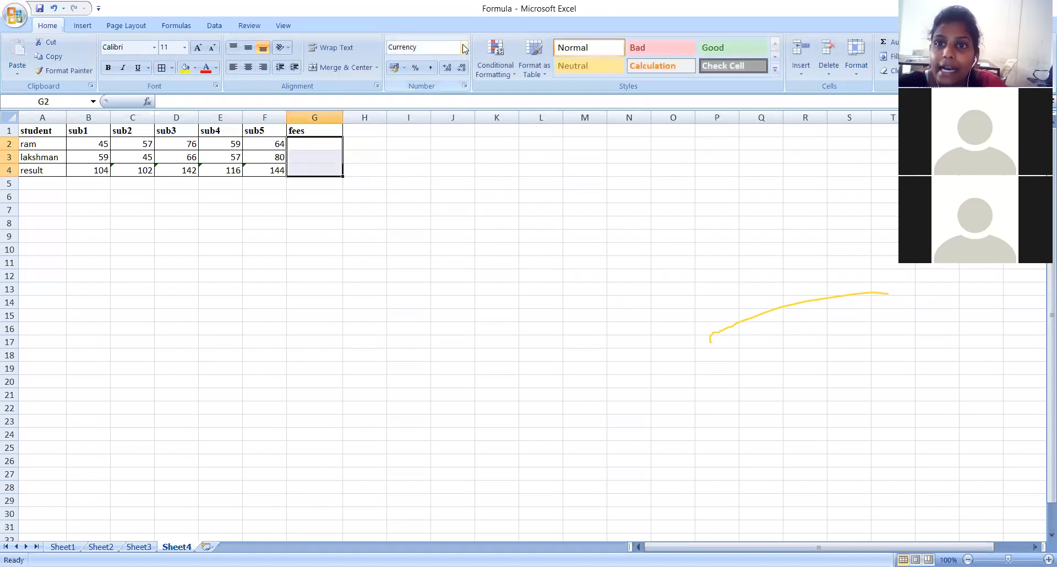
click(326, 143)
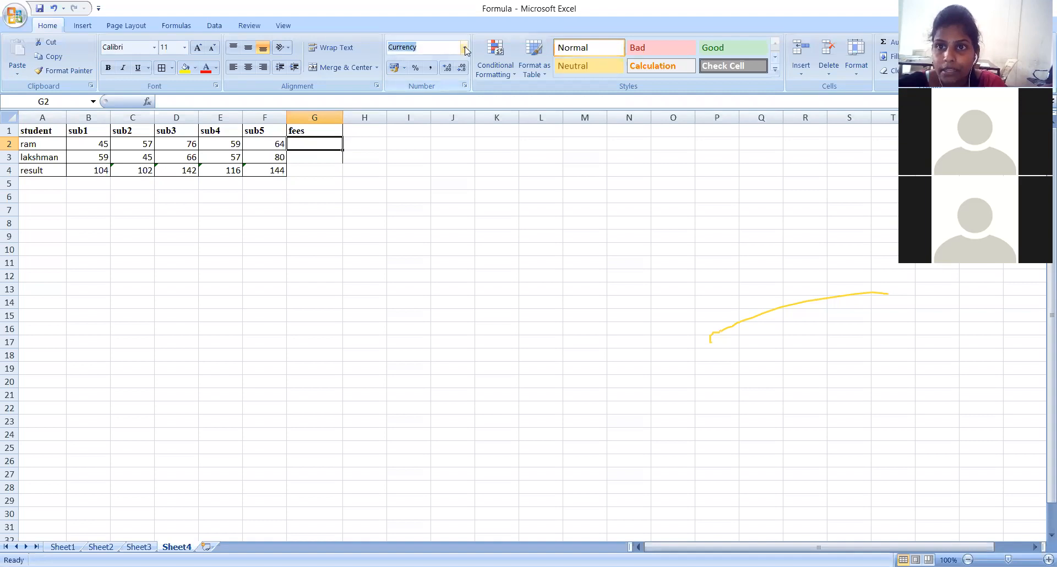
click(465, 47)
click(457, 71)
click(338, 193)
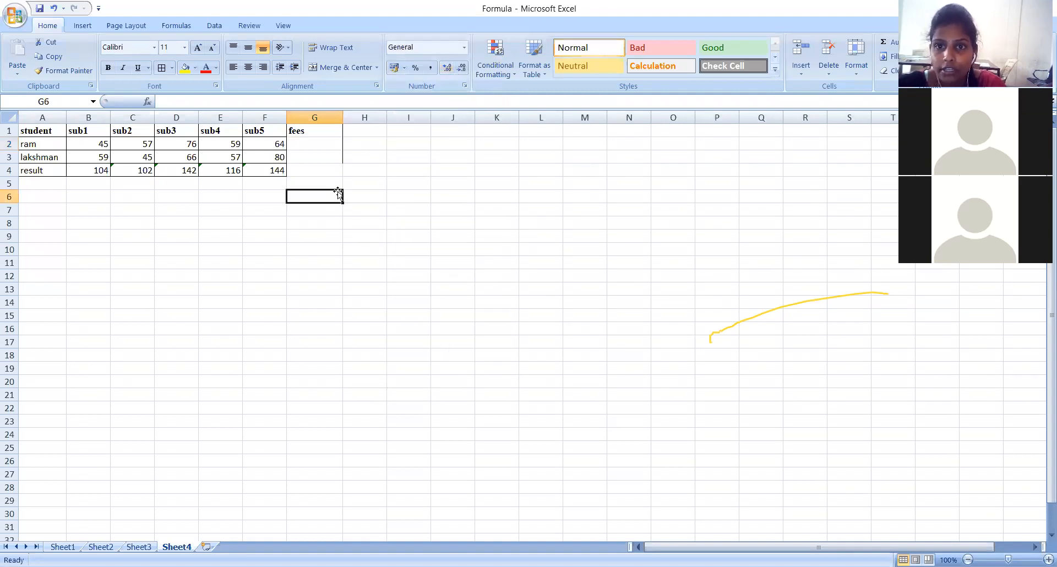
Enter 4500 as ram's fee in G2, and clear the cell again
click(318, 148)
text(4)
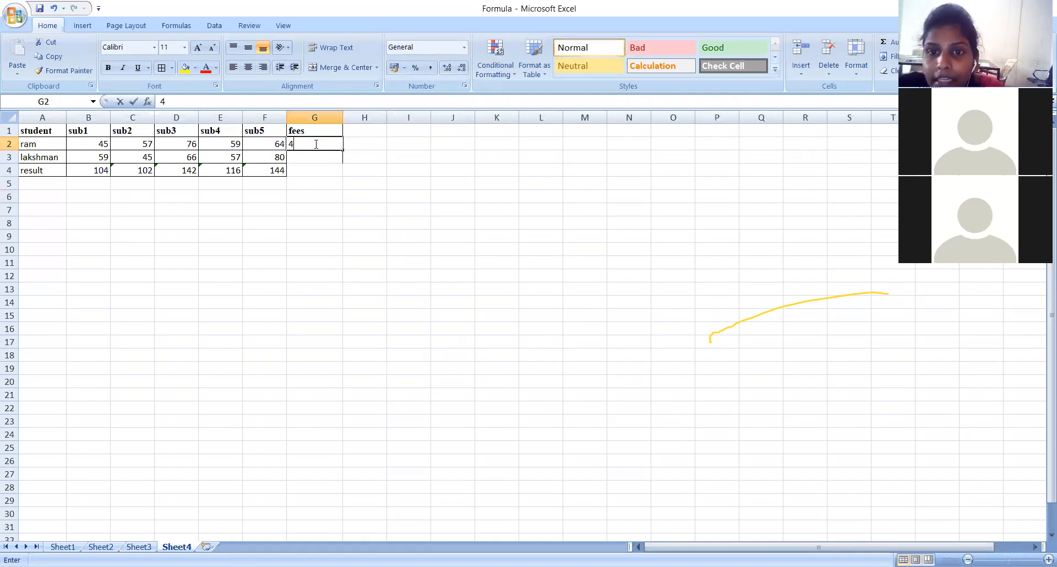
text(500)
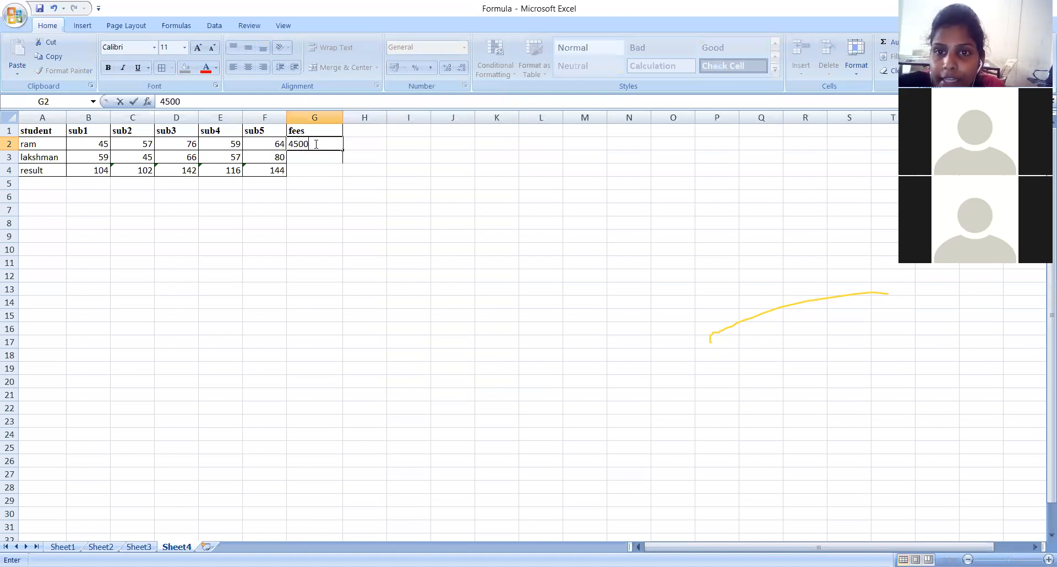
key(Return)
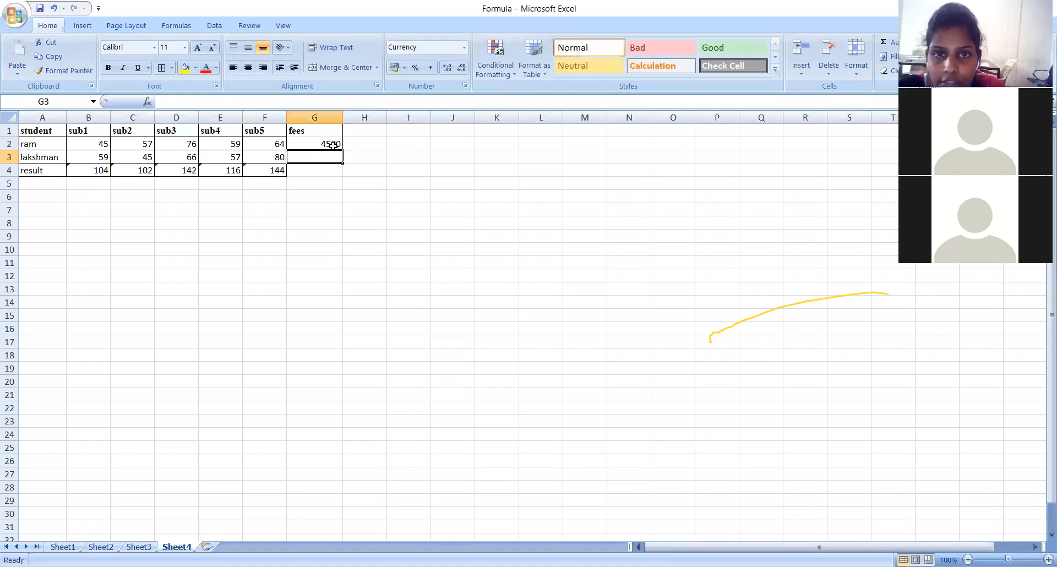
click(336, 142)
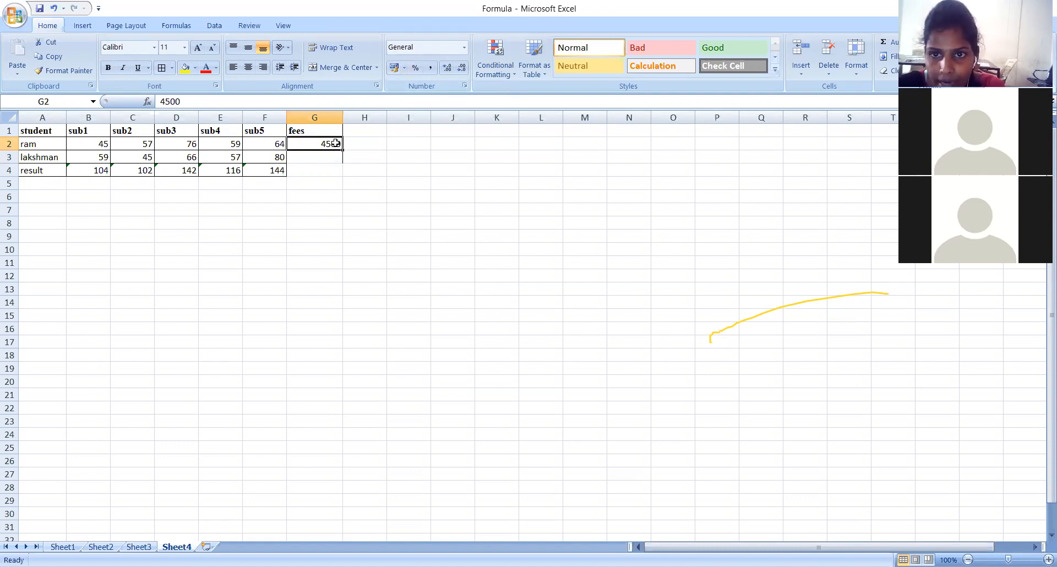
key(BackSpace)
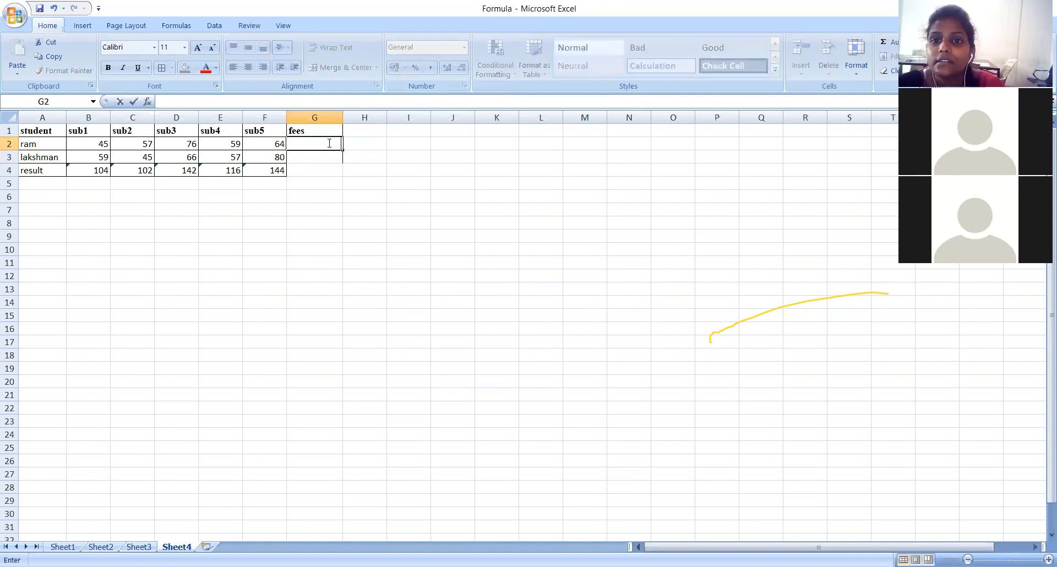
Apply the Currency number format to the empty cell H3
click(363, 152)
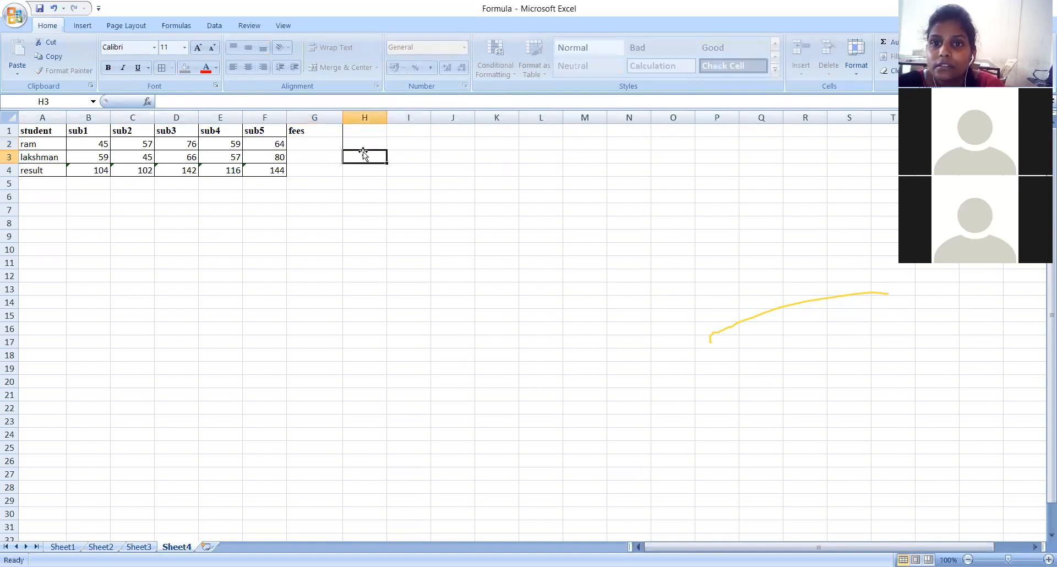
click(463, 49)
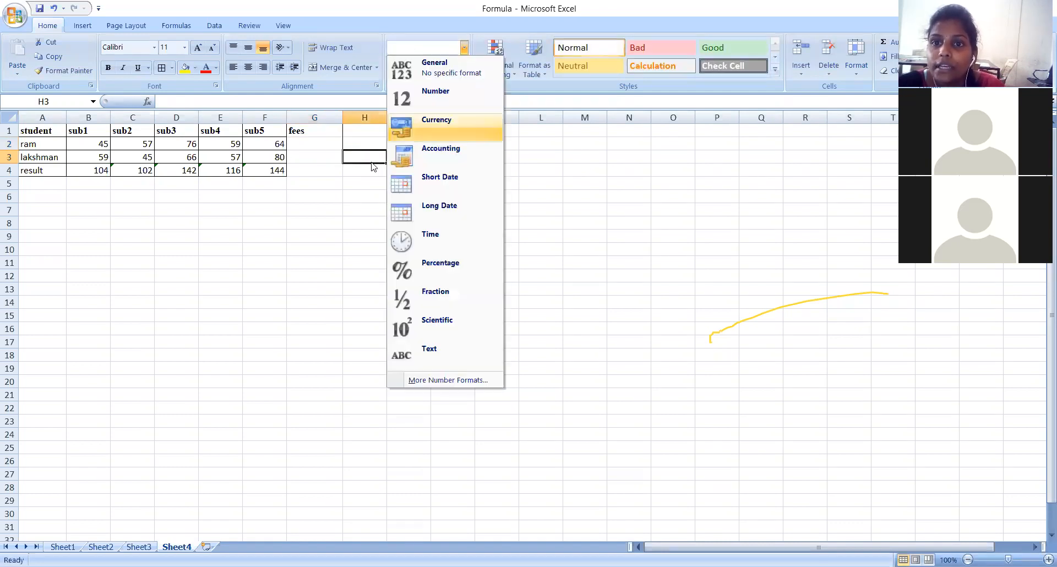
click(430, 131)
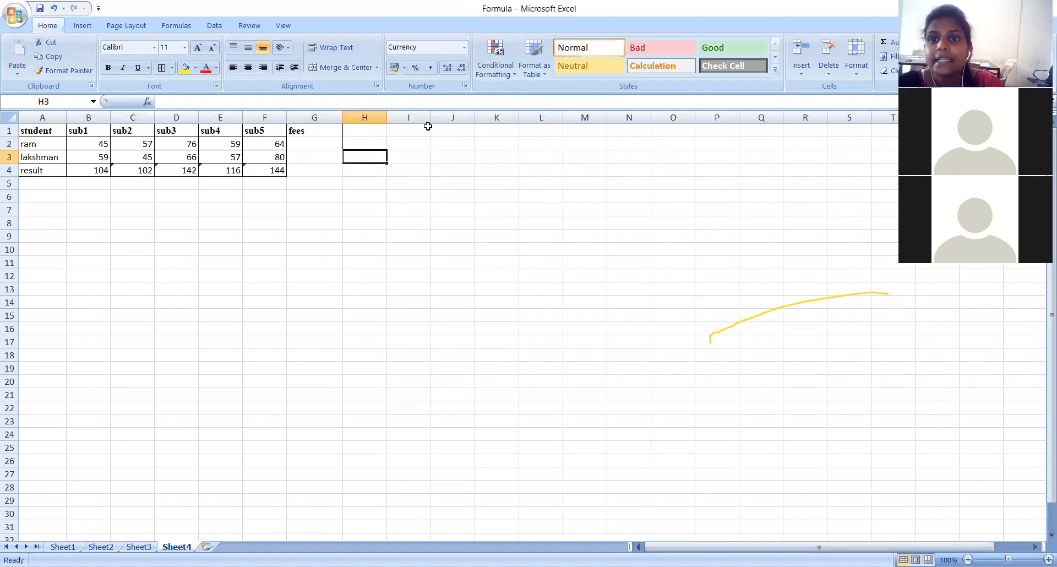
Enter the 4500 fee in the General-formatted cell G2 once more, and delete it again
click(319, 145)
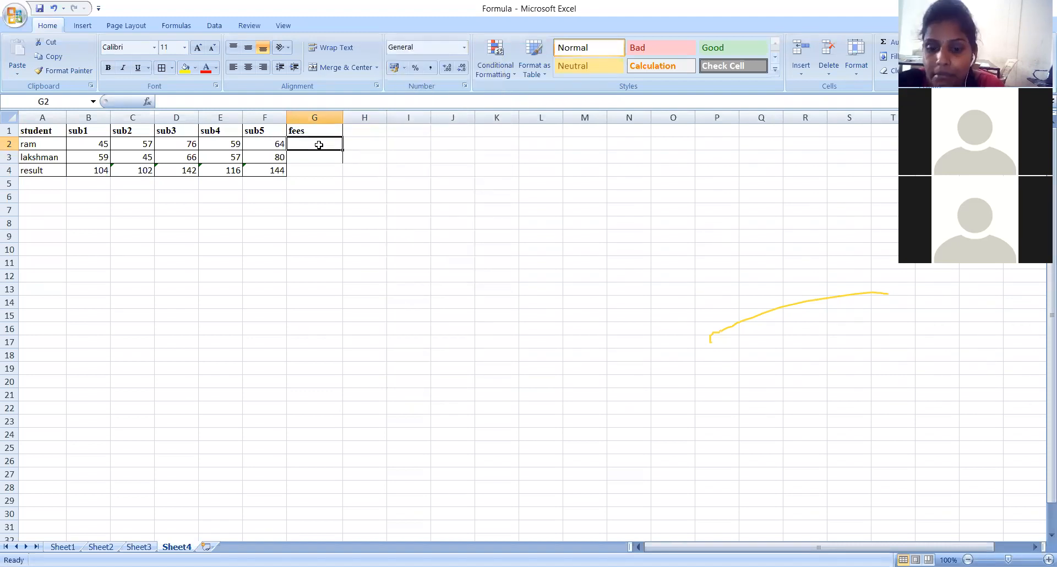
text(4500)
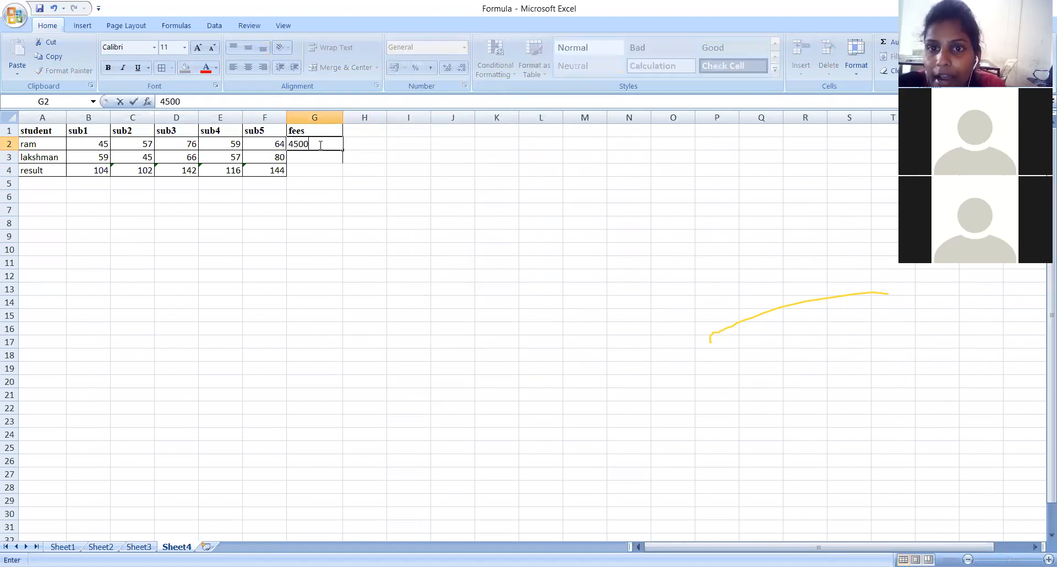
key(Return)
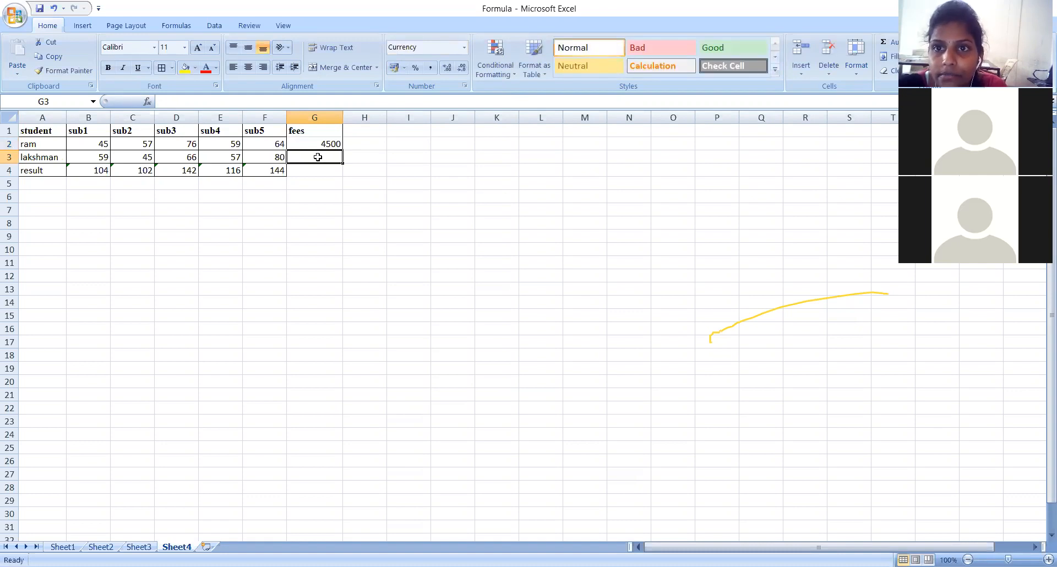
click(408, 197)
click(338, 147)
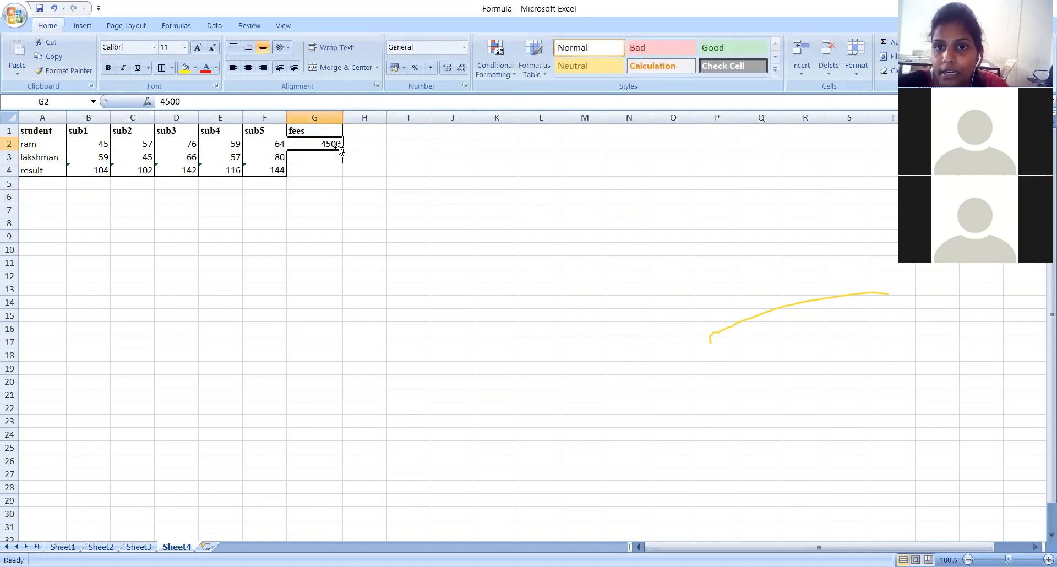
key(BackSpace)
click(318, 221)
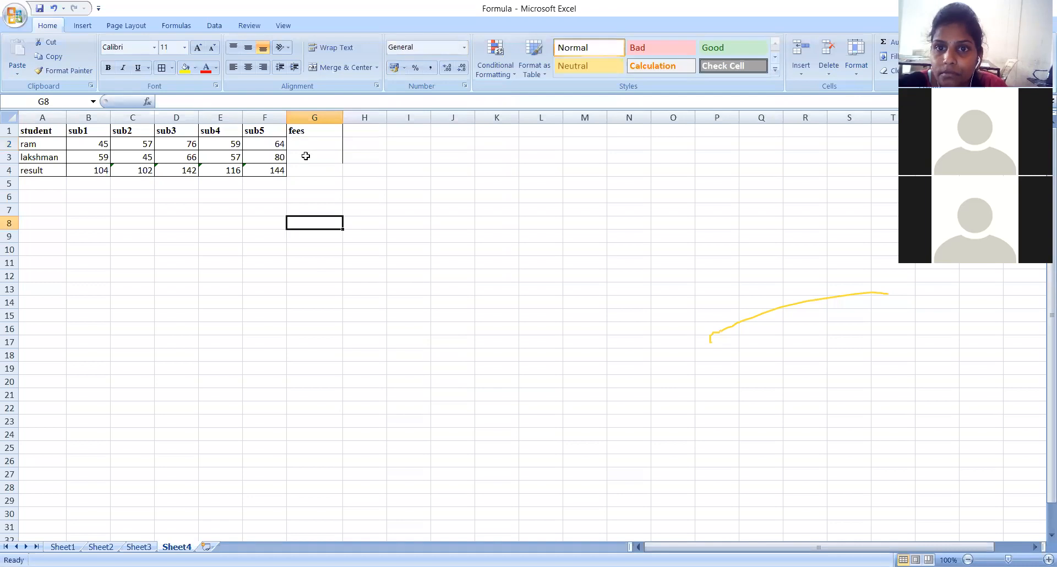
Apply the Currency number format to the empty fee cells G2:G4
drag(293, 140, 314, 171)
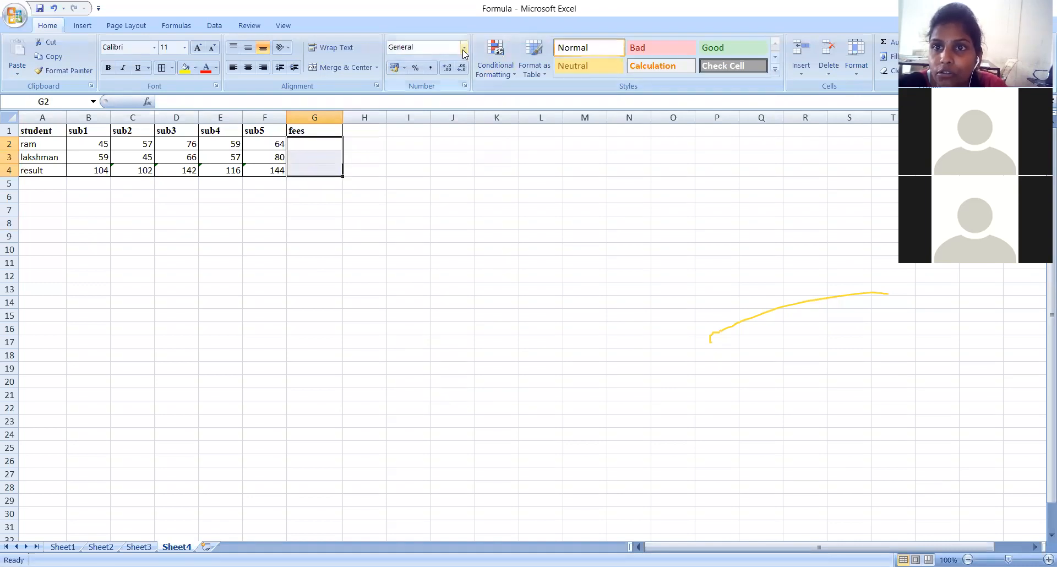
click(464, 47)
click(449, 121)
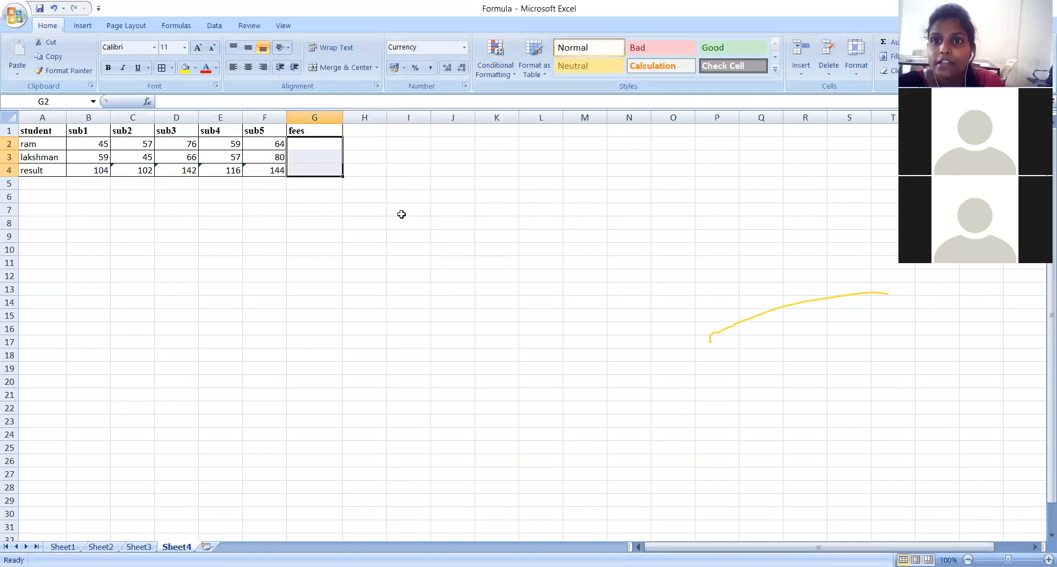
click(401, 213)
Enter the fees 4500, 5000 and 3000 in cells G2, G3 and G4
click(326, 147)
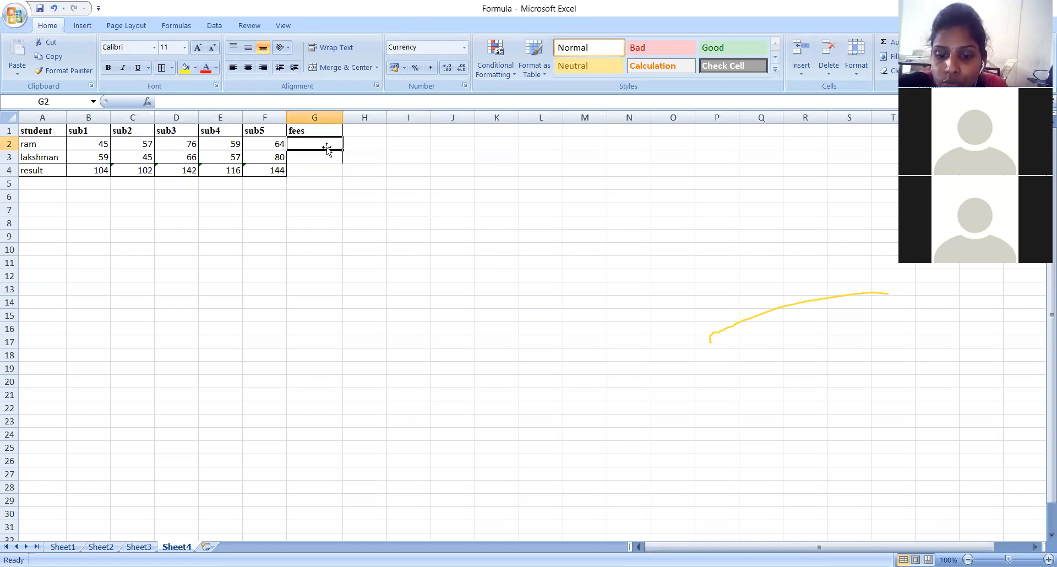
text(4500)
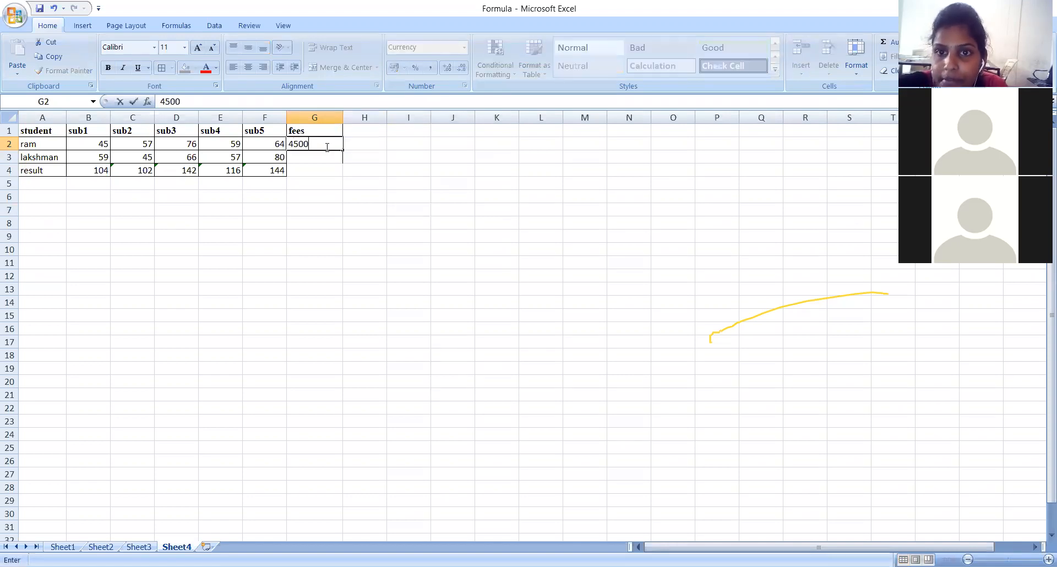
key(Return)
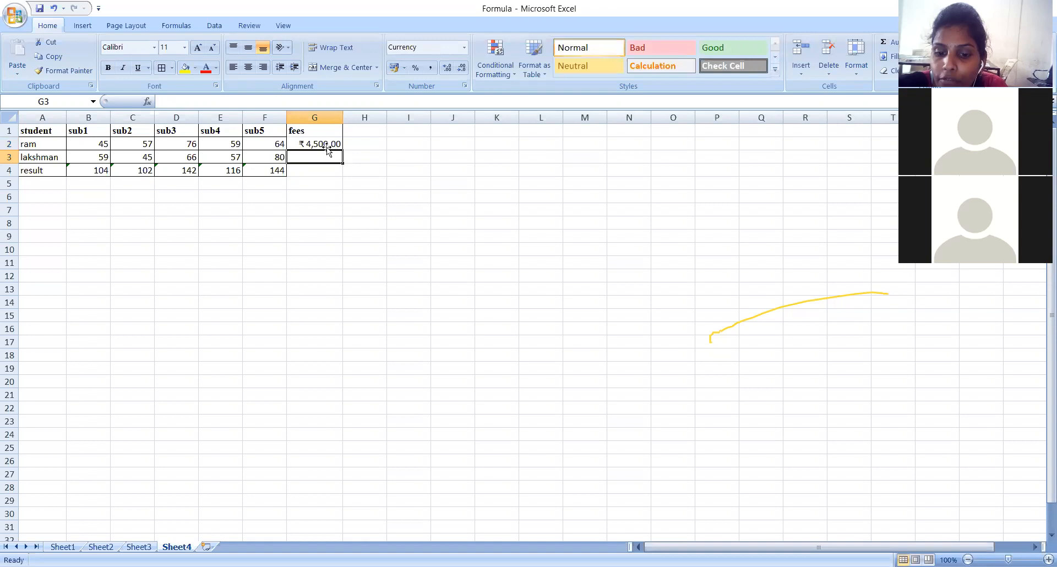
text(5000)
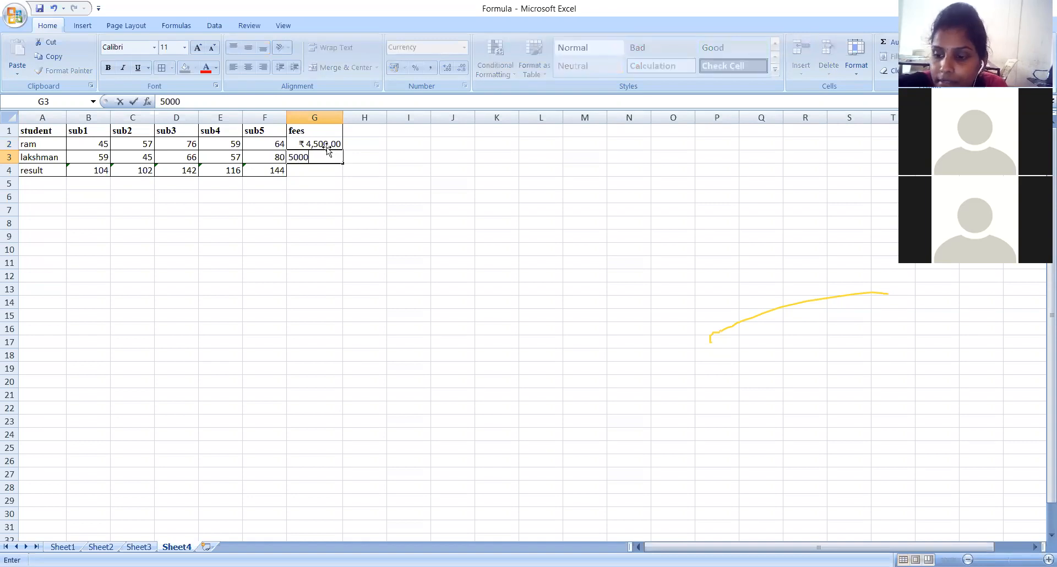
key(Return)
text(3000)
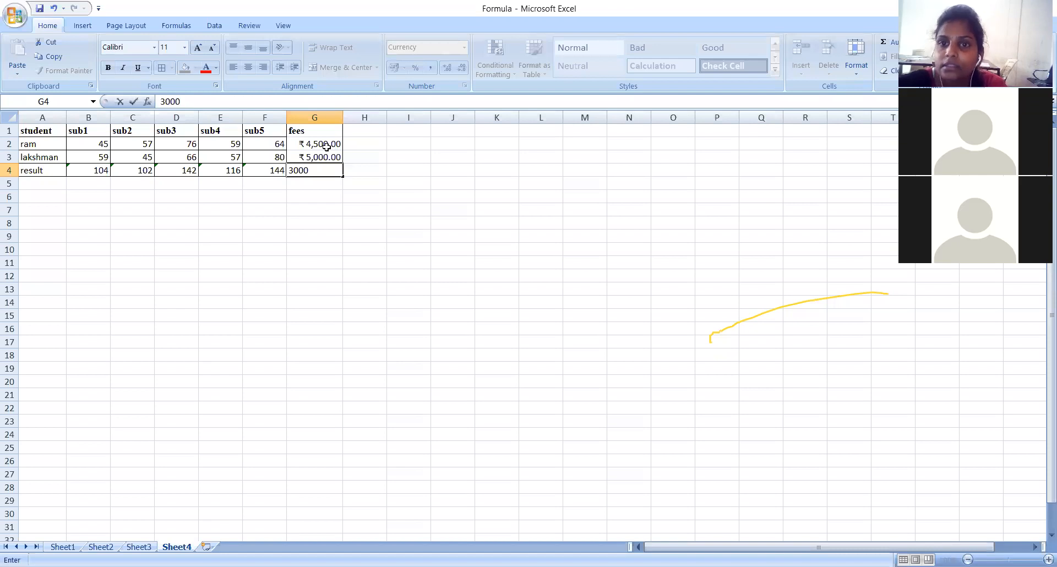
key(Return)
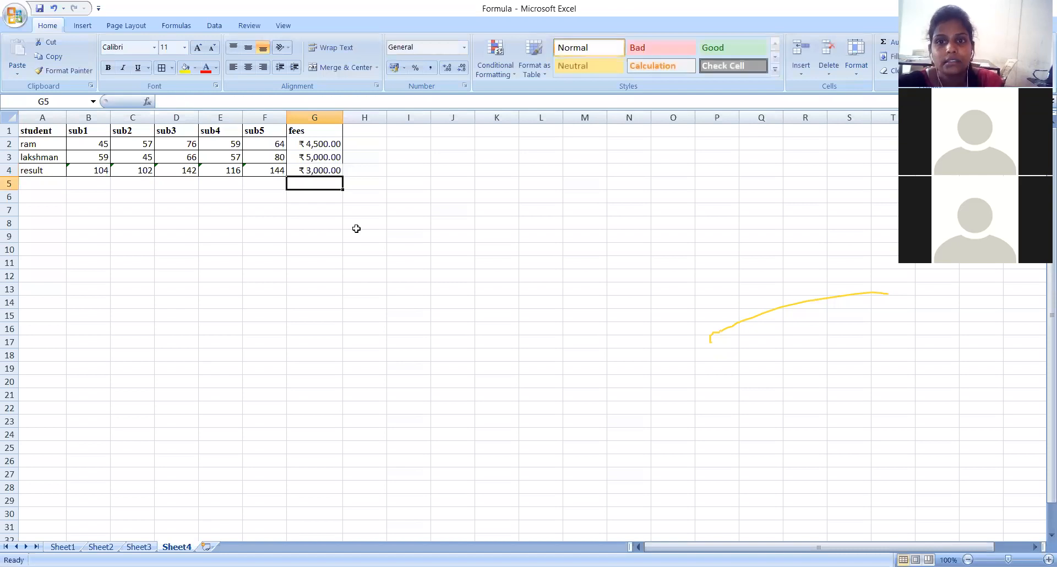
Look through the accounting currency choices and the additional accounting format settings without applying any
click(404, 66)
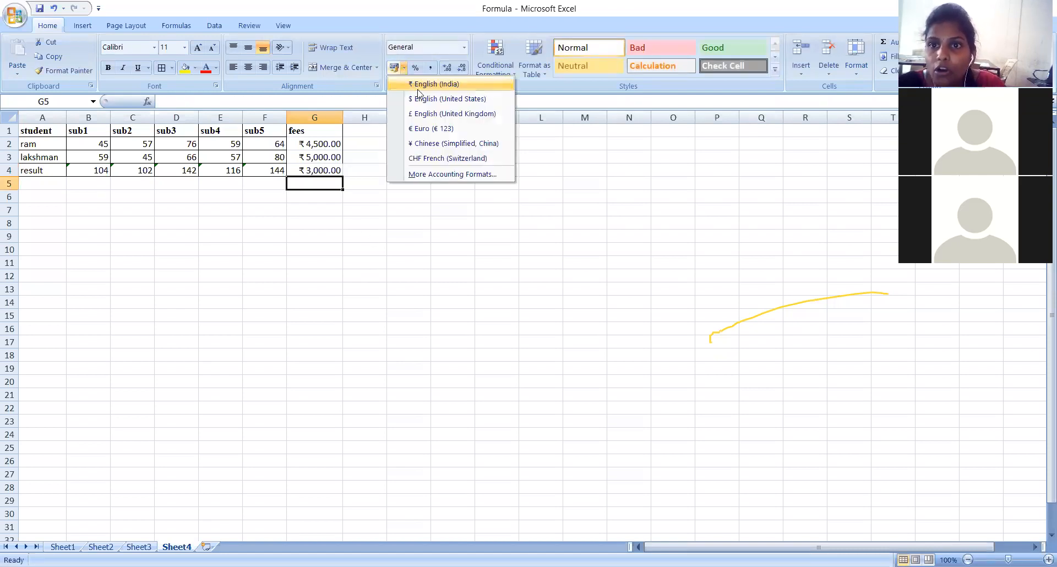
click(426, 174)
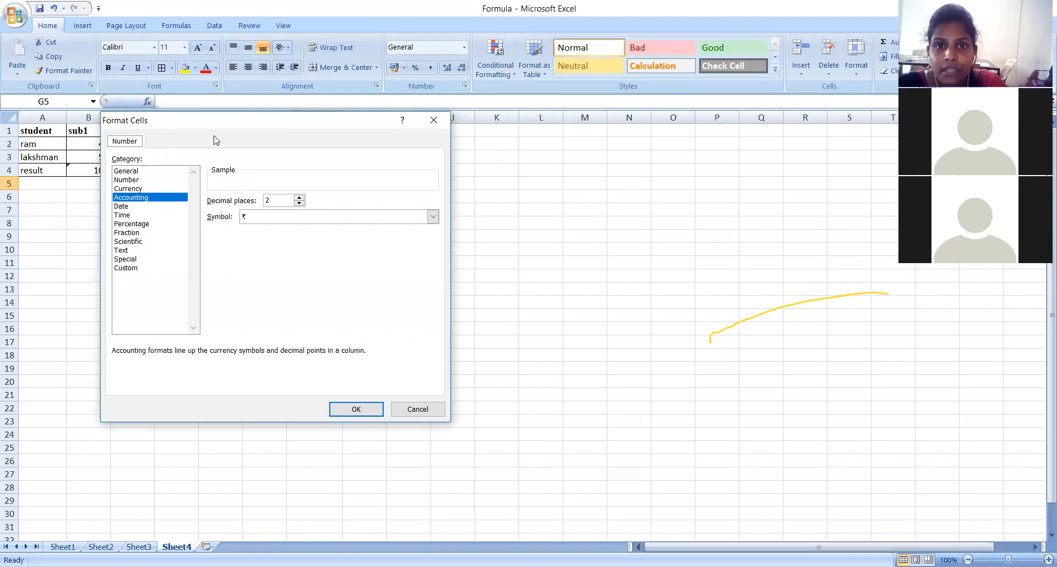
click(434, 121)
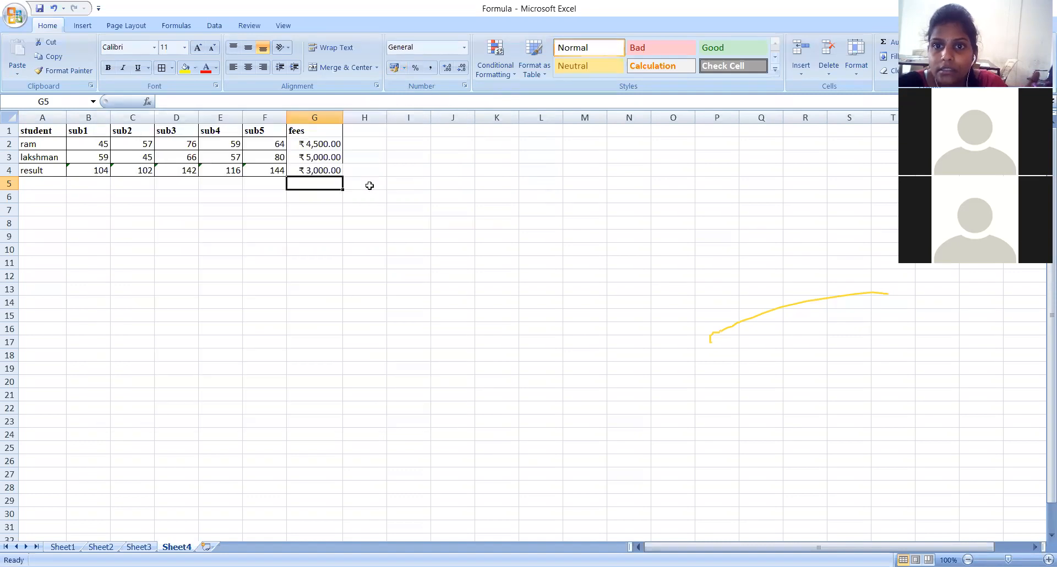
Apply the Percent style to the empty cell G5 and enter the column heading "percentage" in H1
click(422, 73)
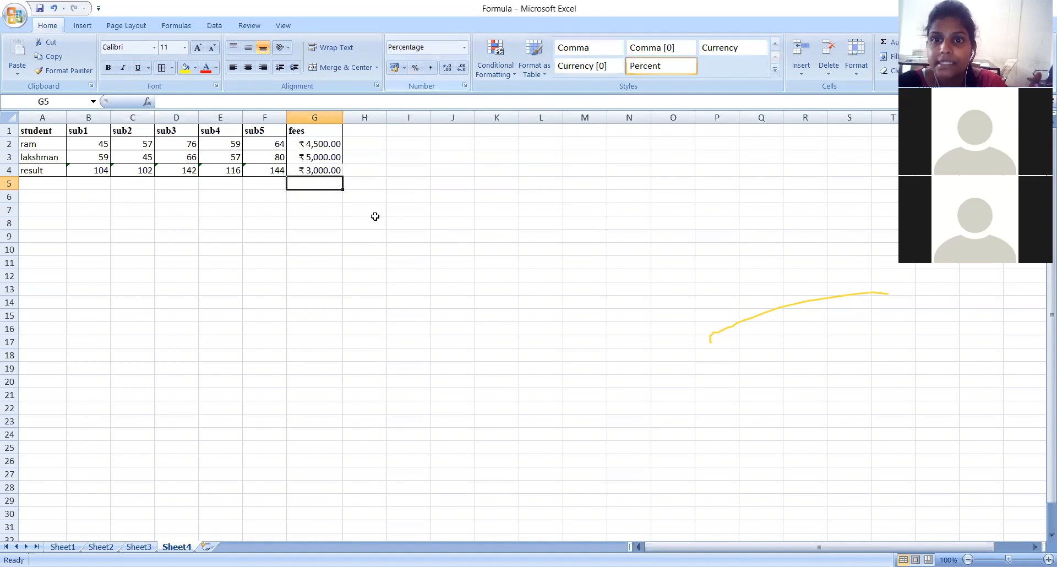
click(351, 130)
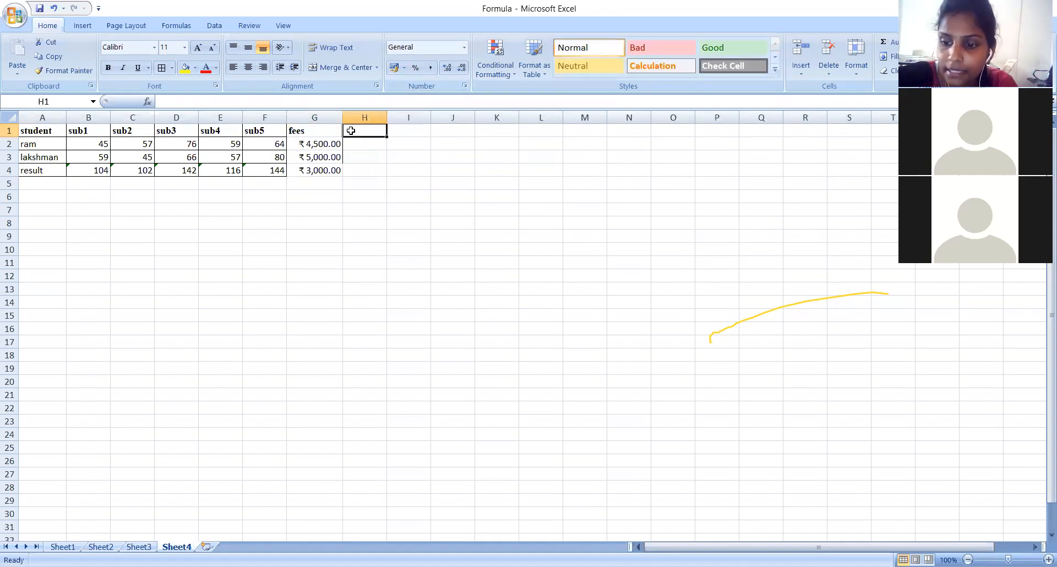
text(percentage)
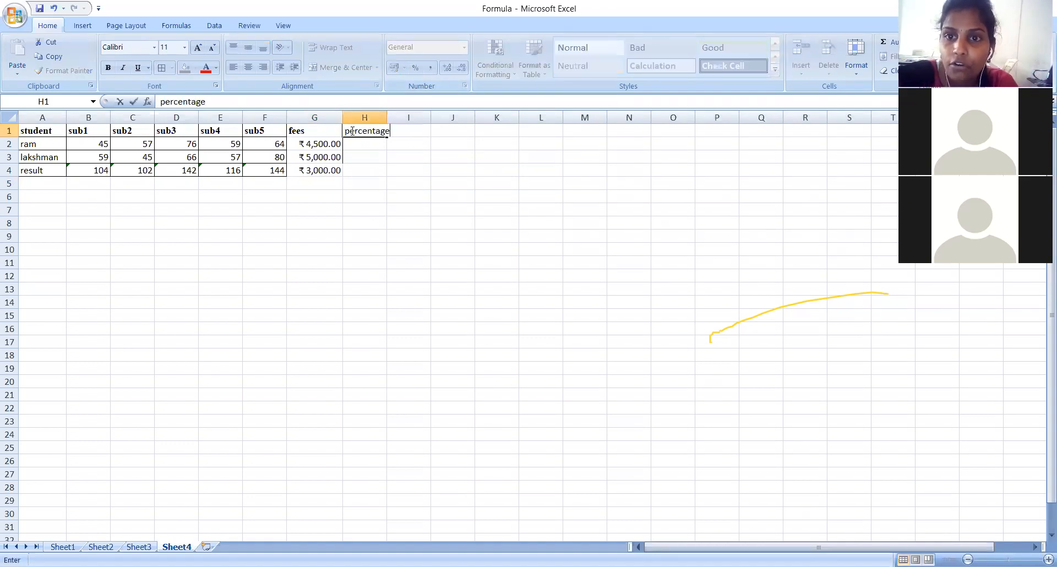
click(396, 196)
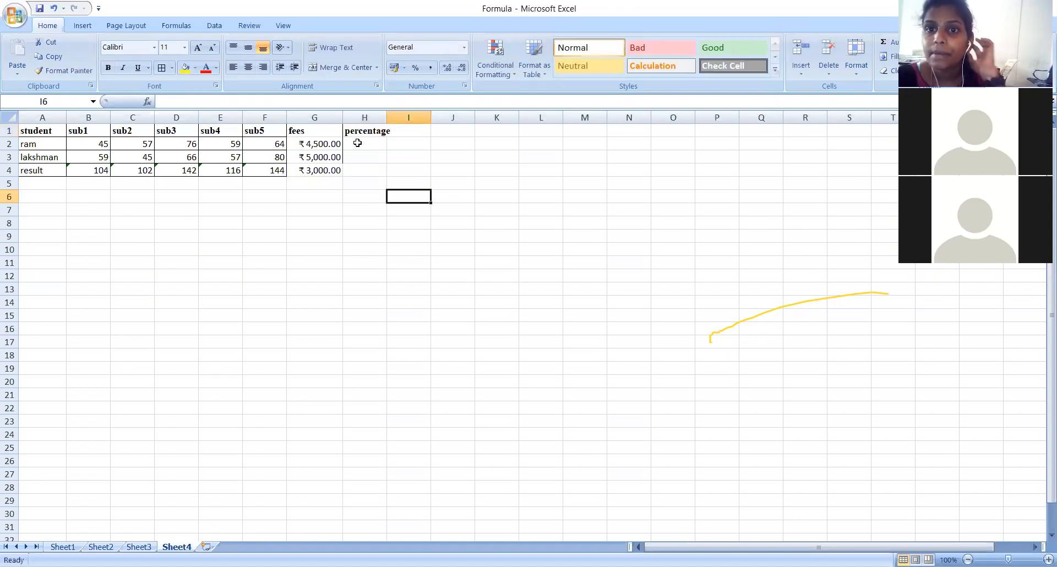
Enter the values 45, 50 and 60 in cells H2, H3 and H4 of the percentage column
click(357, 144)
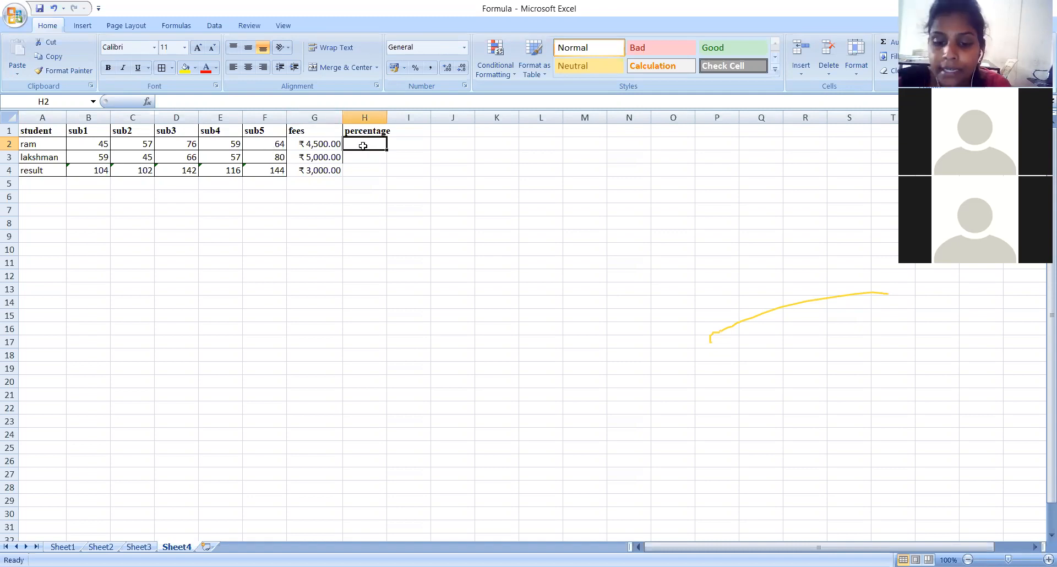
text(45)
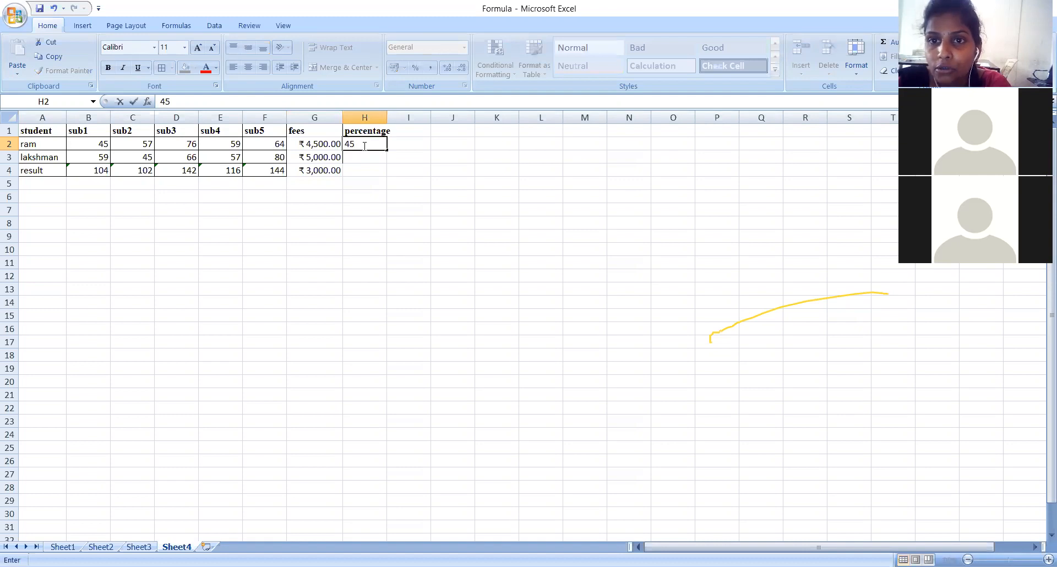
click(357, 157)
text(50)
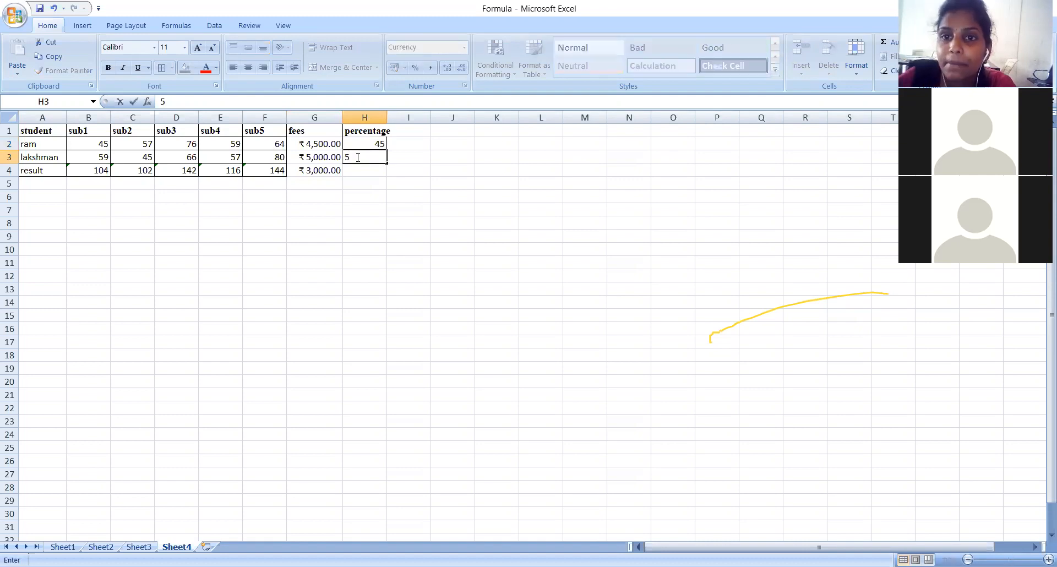
click(356, 171)
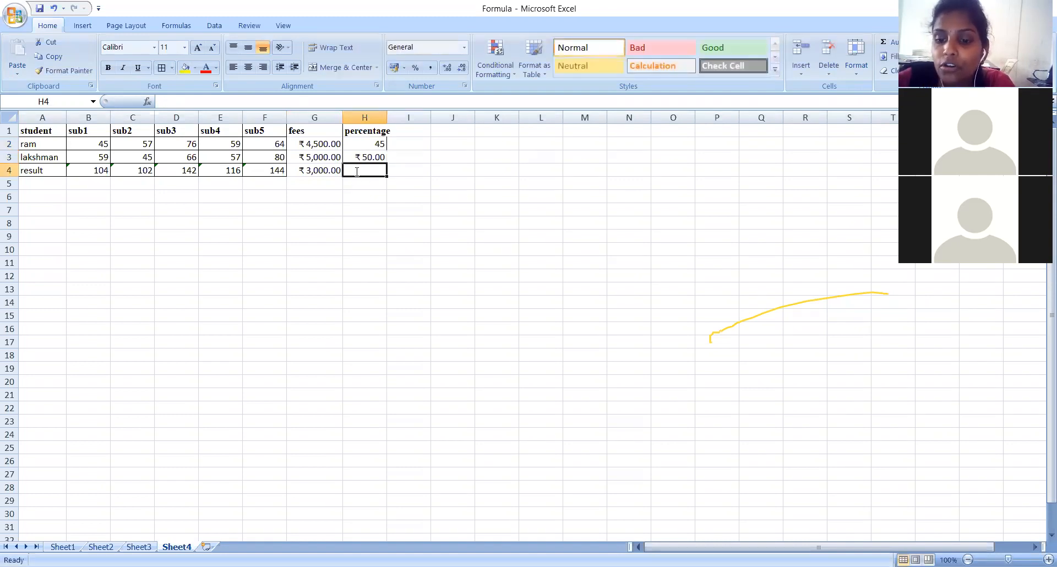
text(60)
click(397, 213)
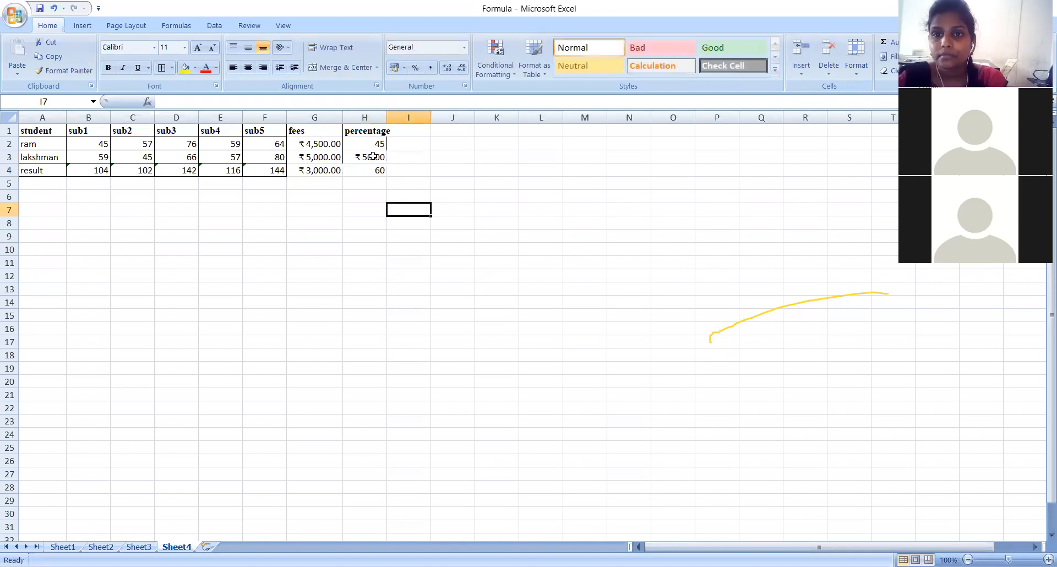
Clear cell H3 and re-enter 50 as lakshman's percentage
click(370, 157)
key(BackSpace)
text(50)
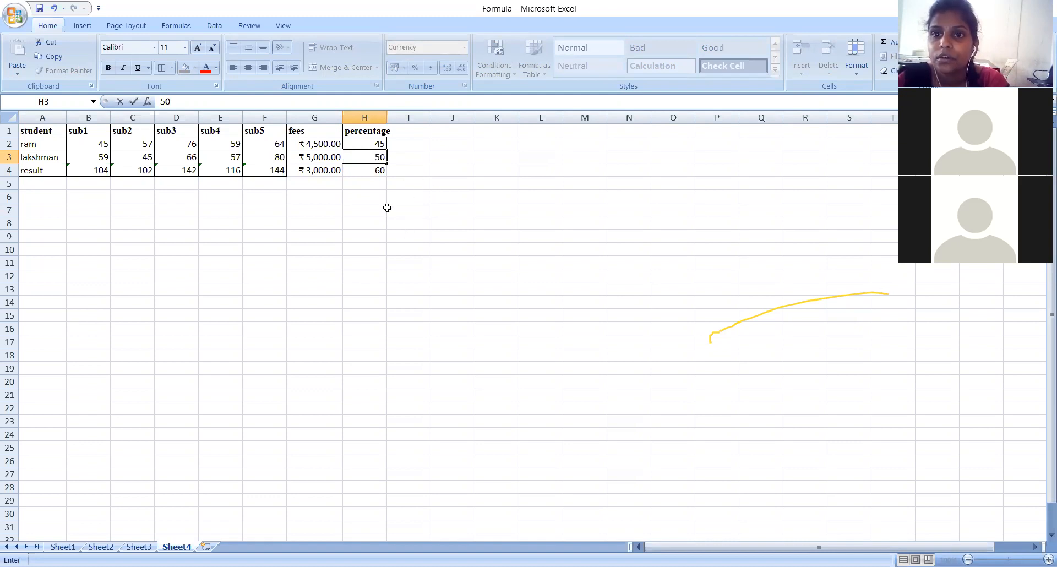
click(373, 222)
click(375, 158)
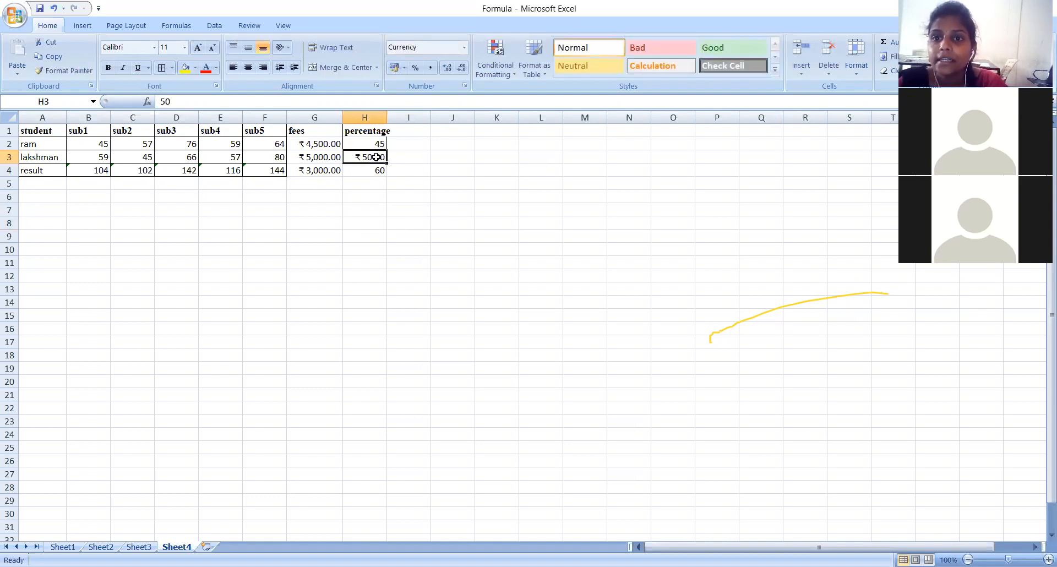
Set the number format of lakshman's percentage in H3 to General
click(464, 47)
click(435, 66)
click(438, 221)
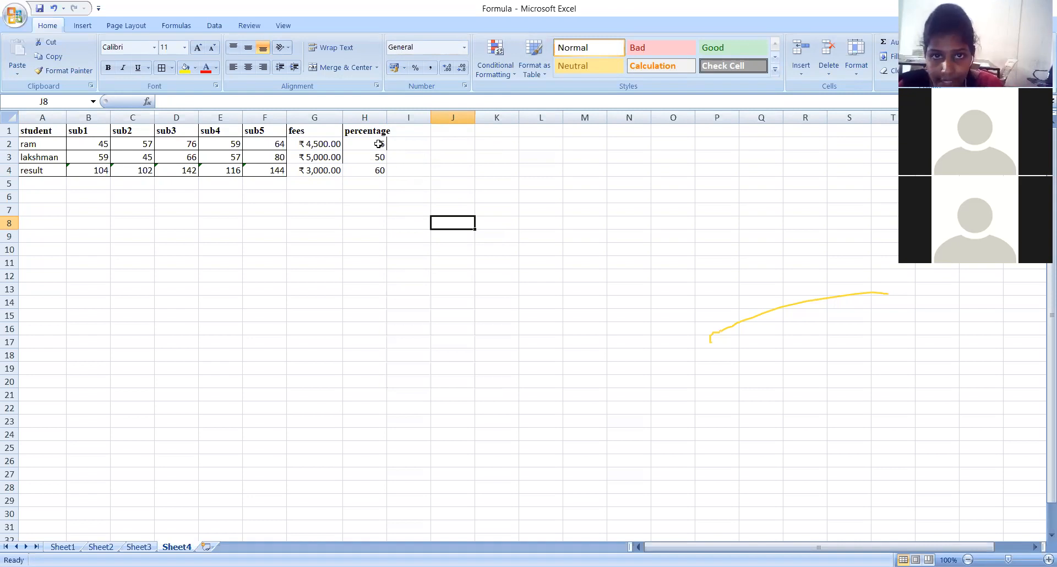
Try the Percent style on the existing values in H2:H4 and return them to the General format
drag(379, 144, 371, 166)
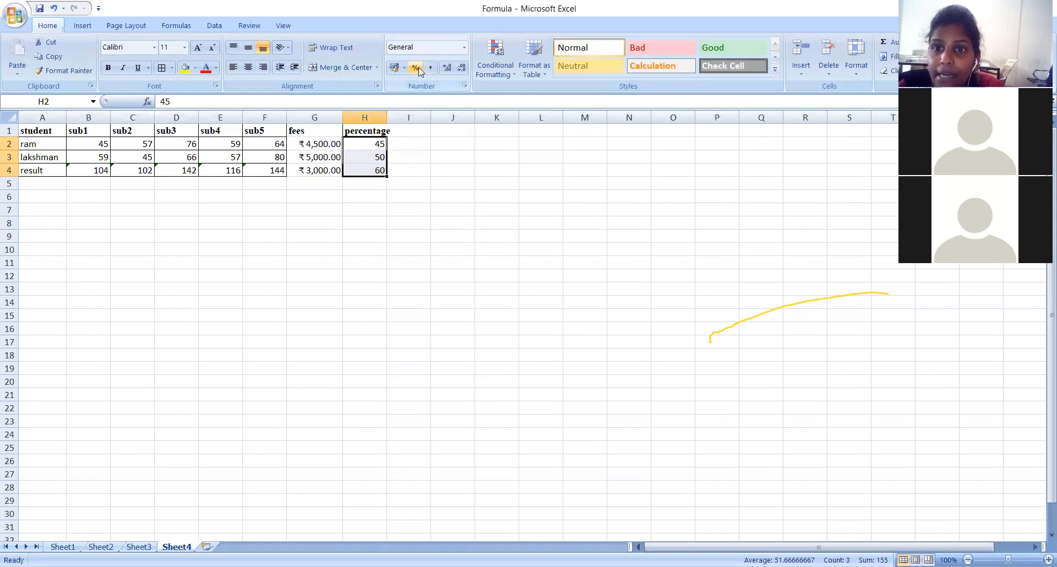
click(417, 67)
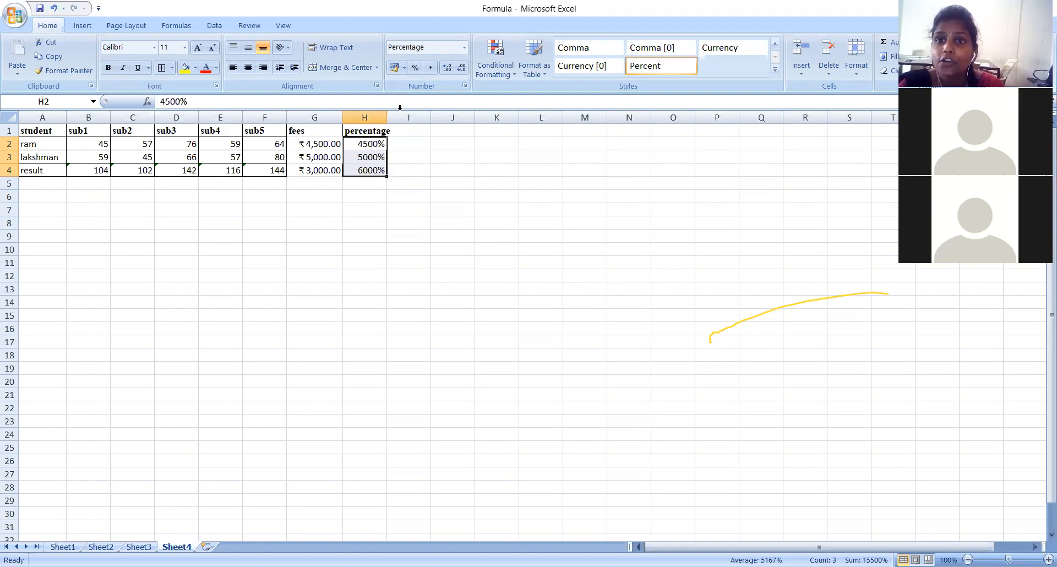
click(463, 49)
click(435, 65)
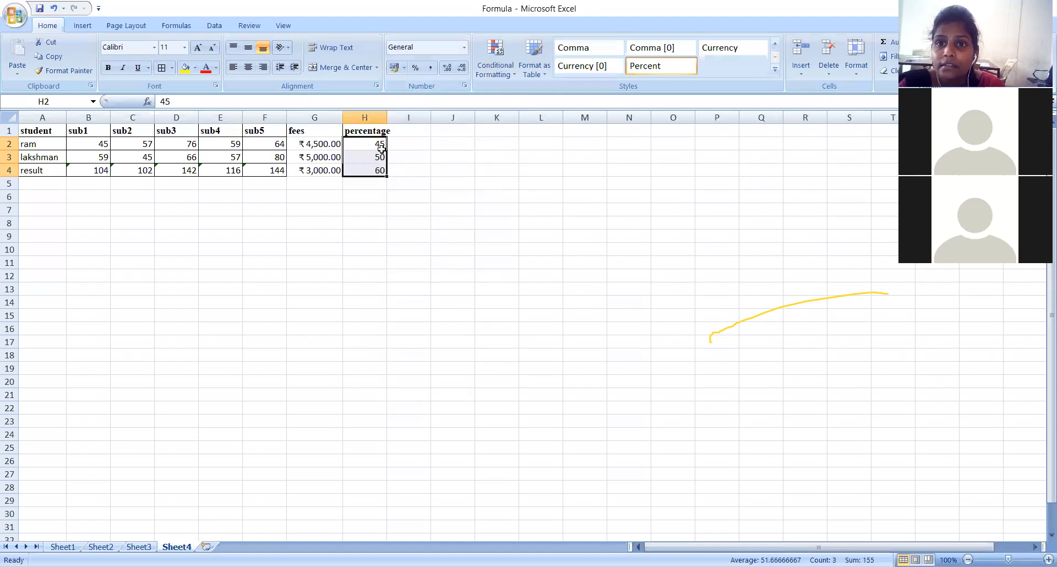
Clear the values in cells H2, H3 and H4 of the percentage column
click(380, 154)
click(382, 144)
key(BackSpace)
click(380, 157)
key(BackSpace)
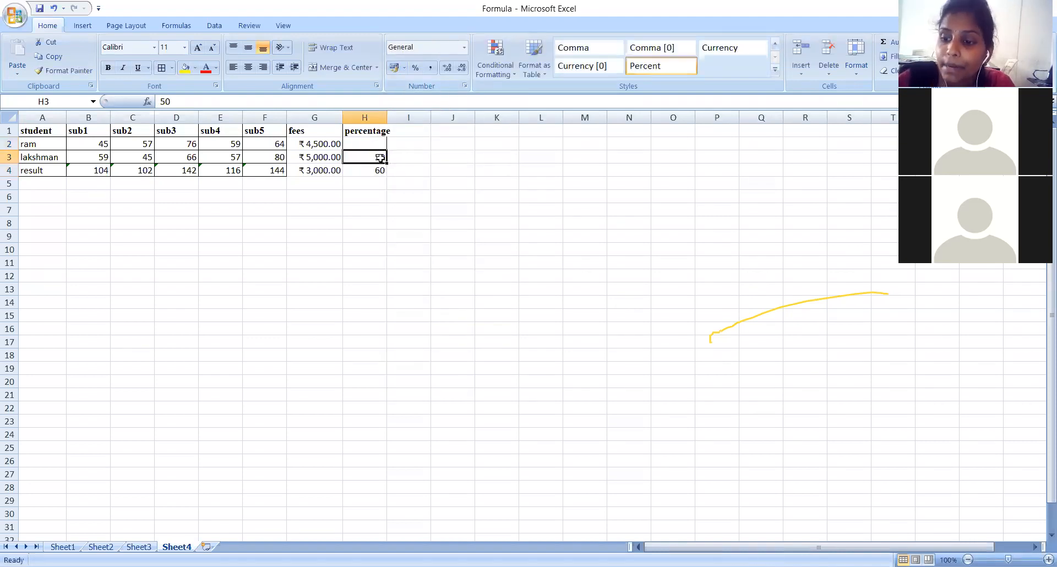
click(379, 170)
key(BackSpace)
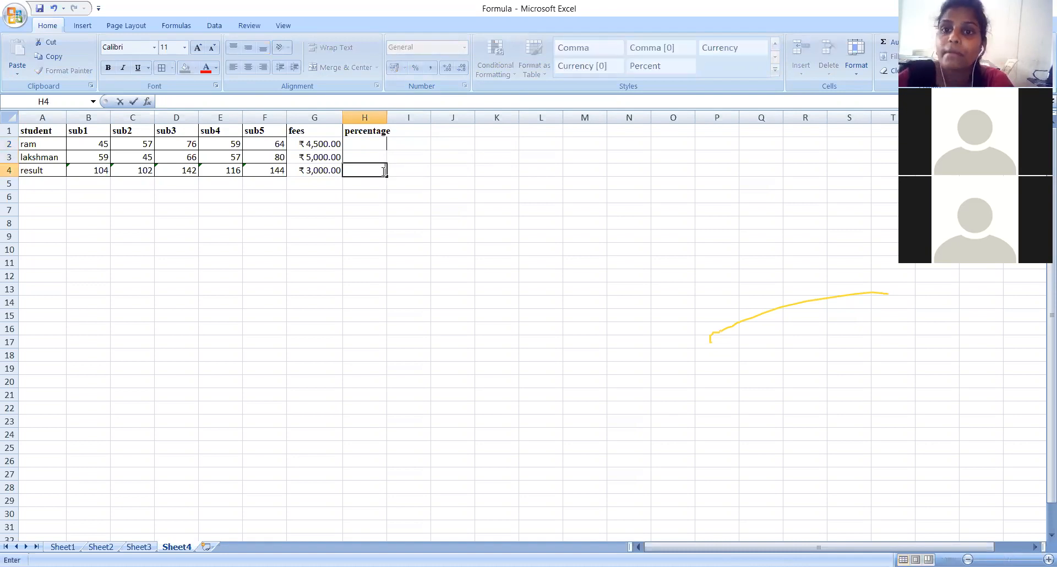
Apply the Percent style to the empty cells H2:H4 and enter 45%, 60% and 70% in them
drag(366, 143, 359, 171)
click(416, 68)
click(369, 143)
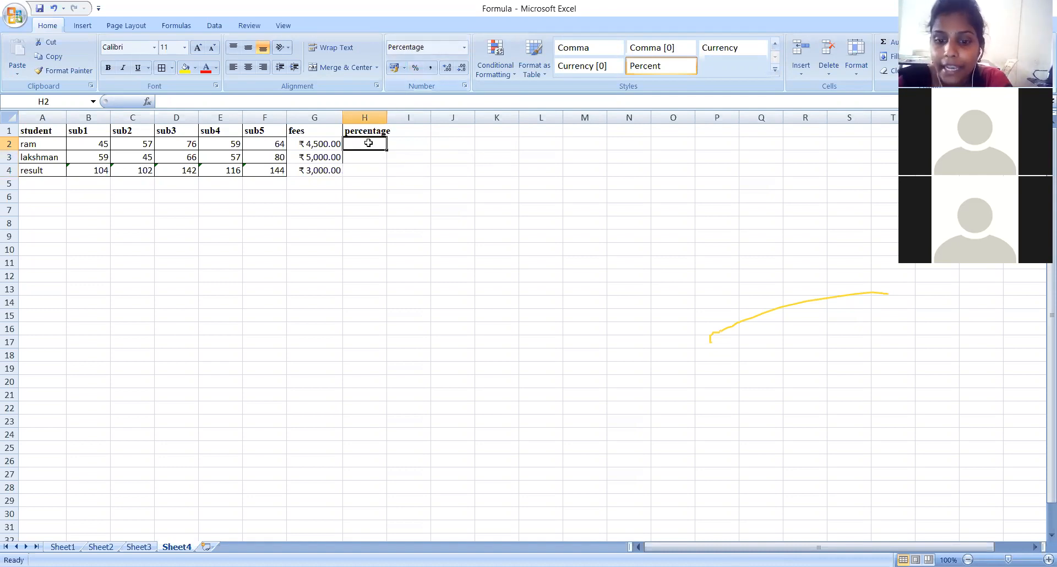
text(45)
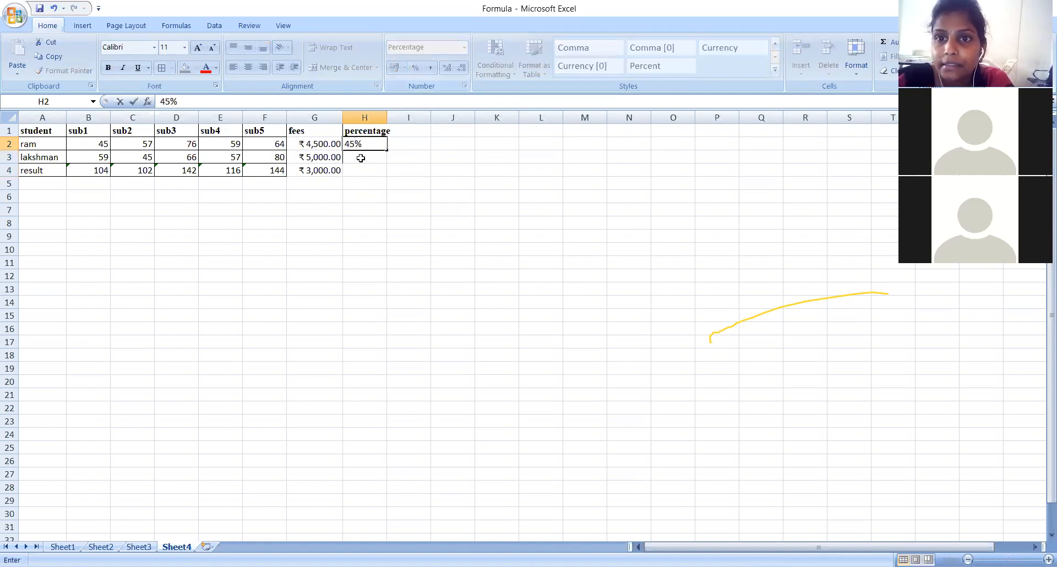
key(Return)
text(60)
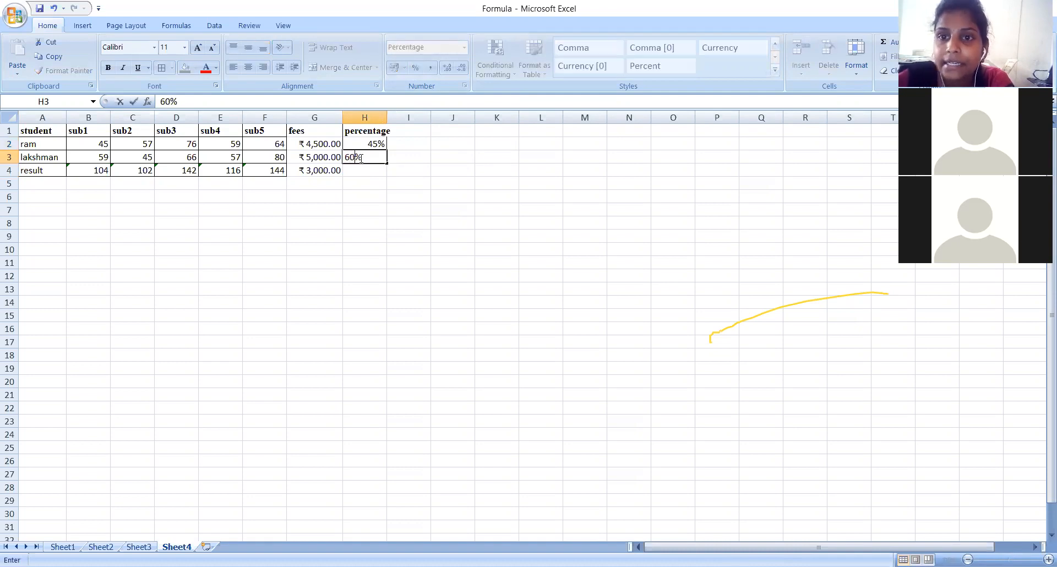
key(Return)
text(70)
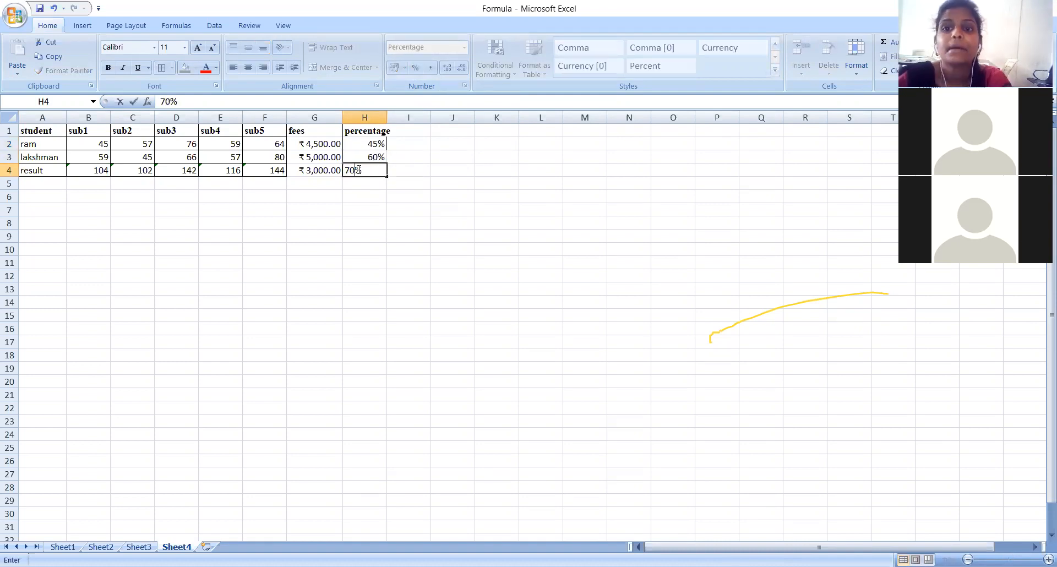
click(381, 211)
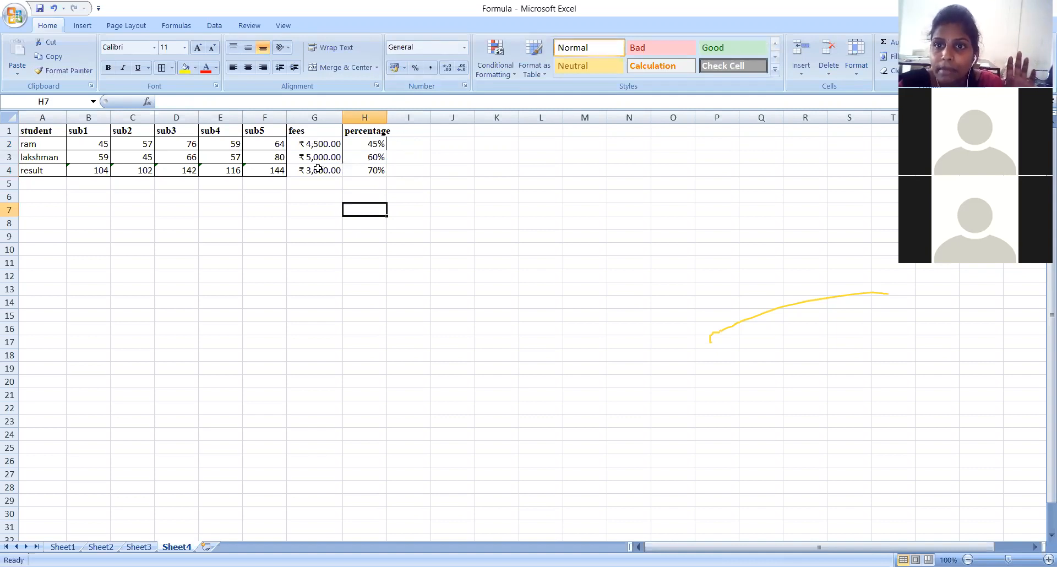
click(405, 68)
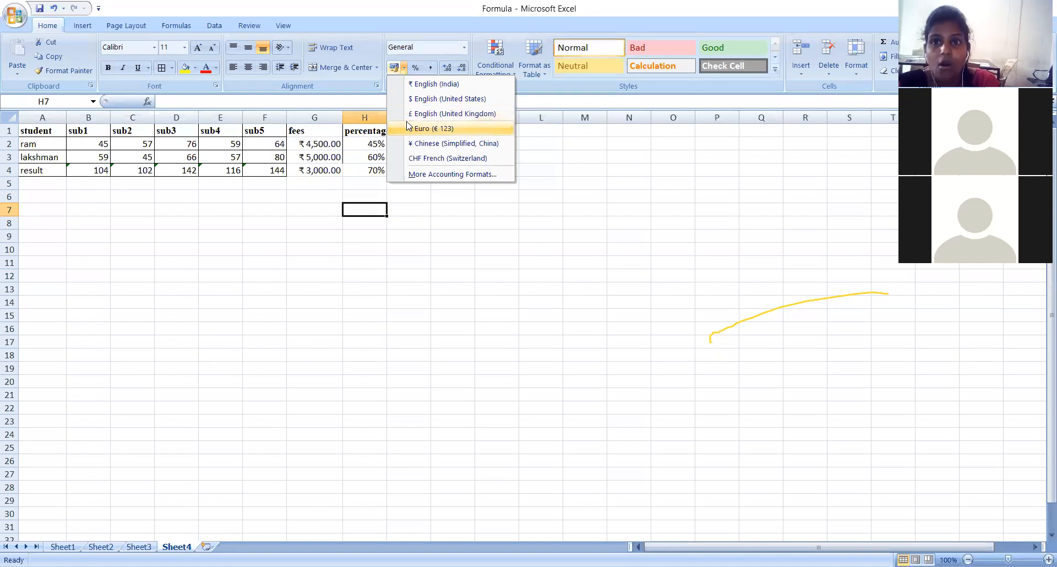
click(367, 138)
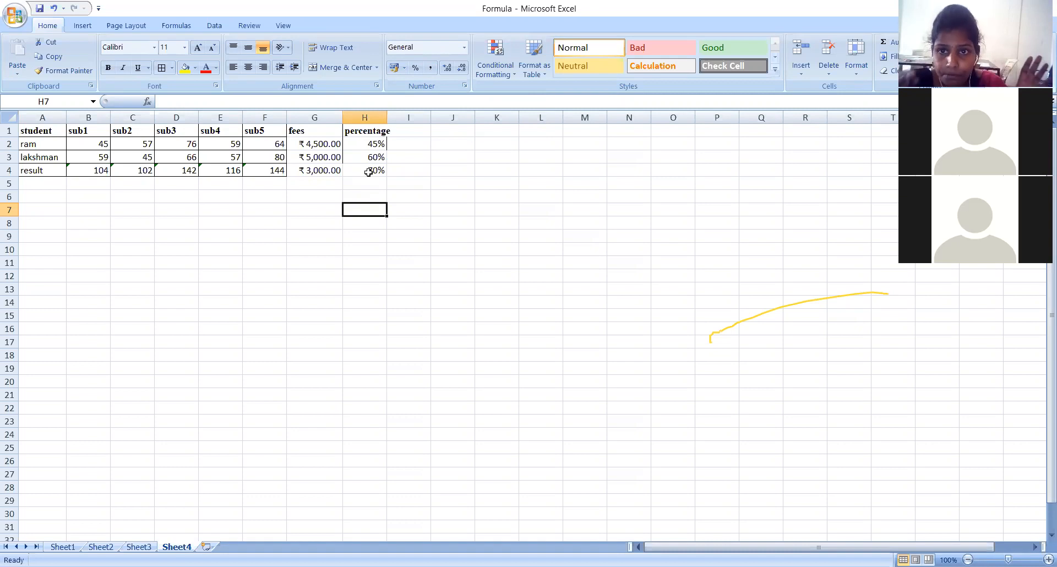
click(404, 68)
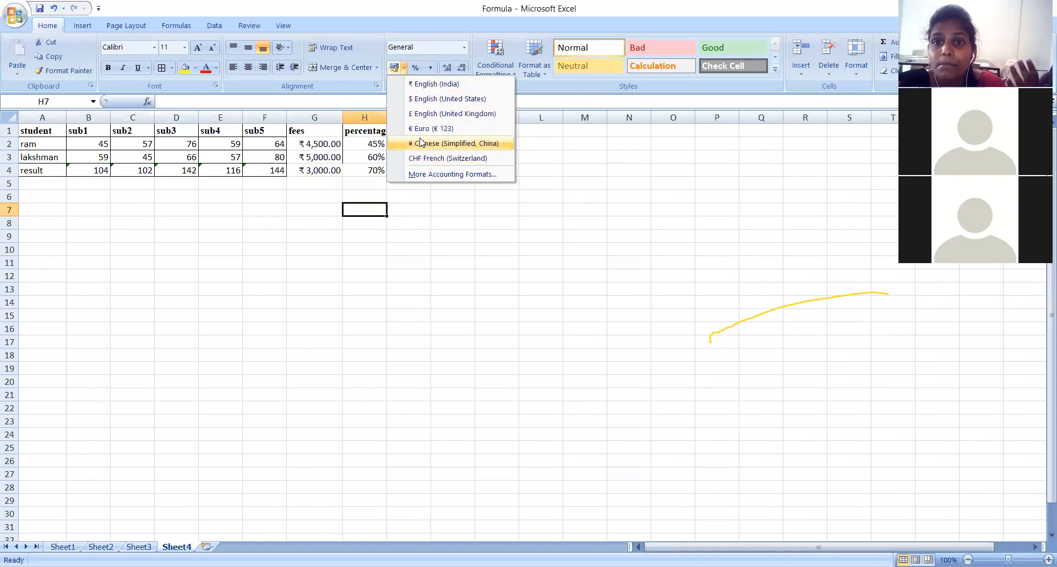
click(362, 131)
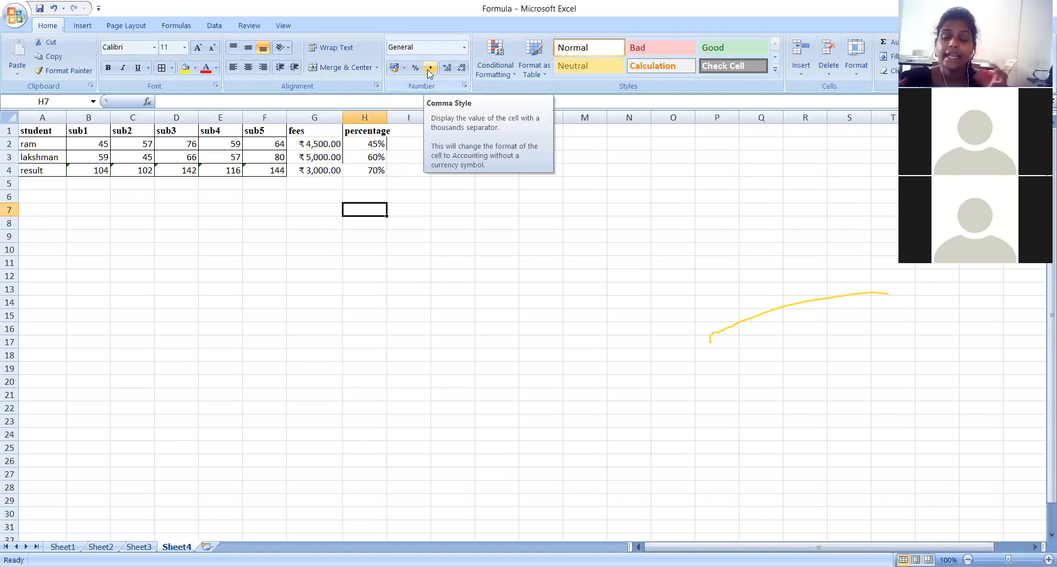
Enter the column heading "tution fees" in I1 and fit the widths of columns H and I to their contents
click(407, 132)
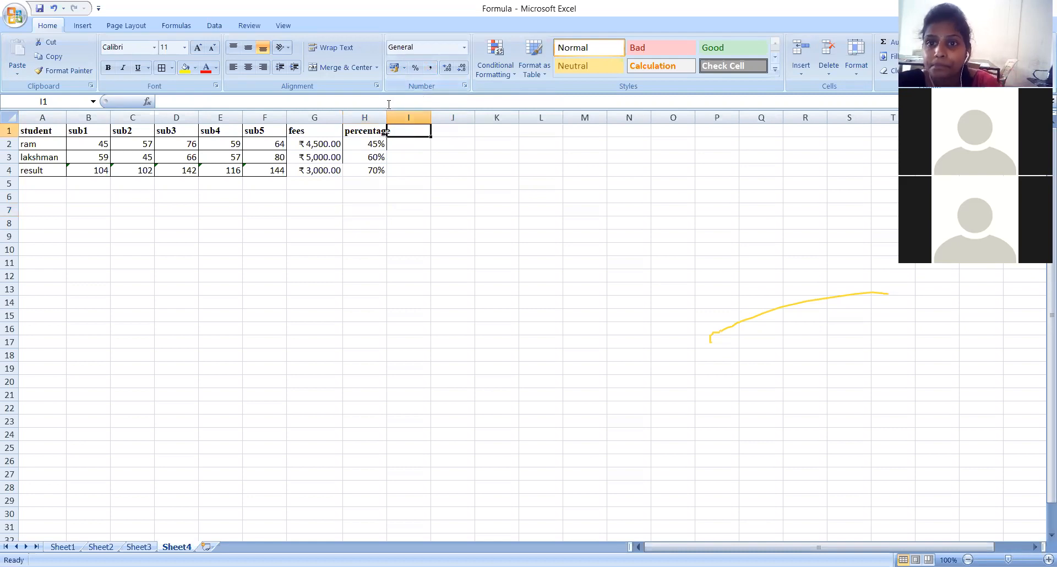
double_click(386, 120)
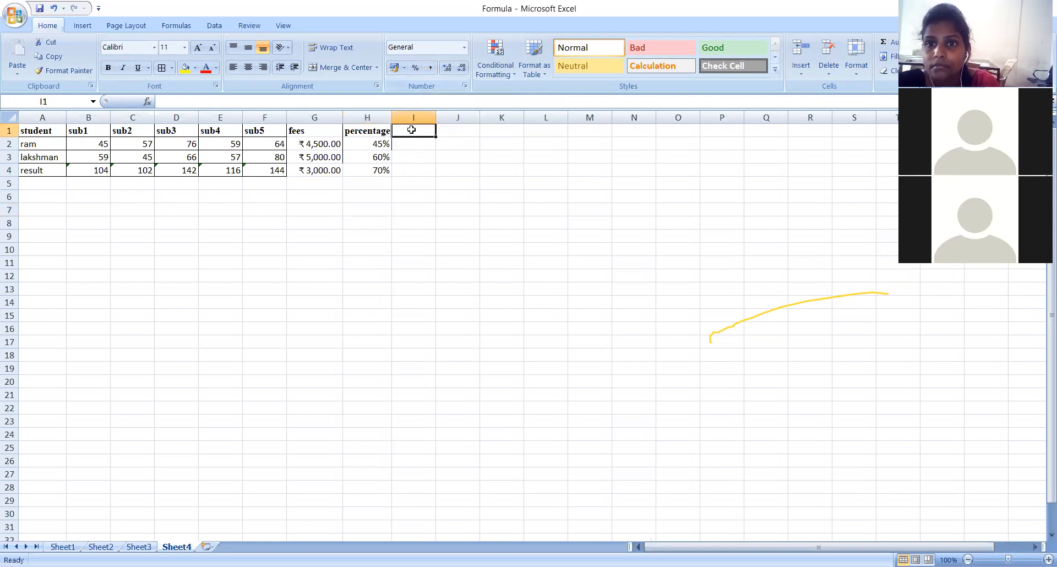
text(fess)
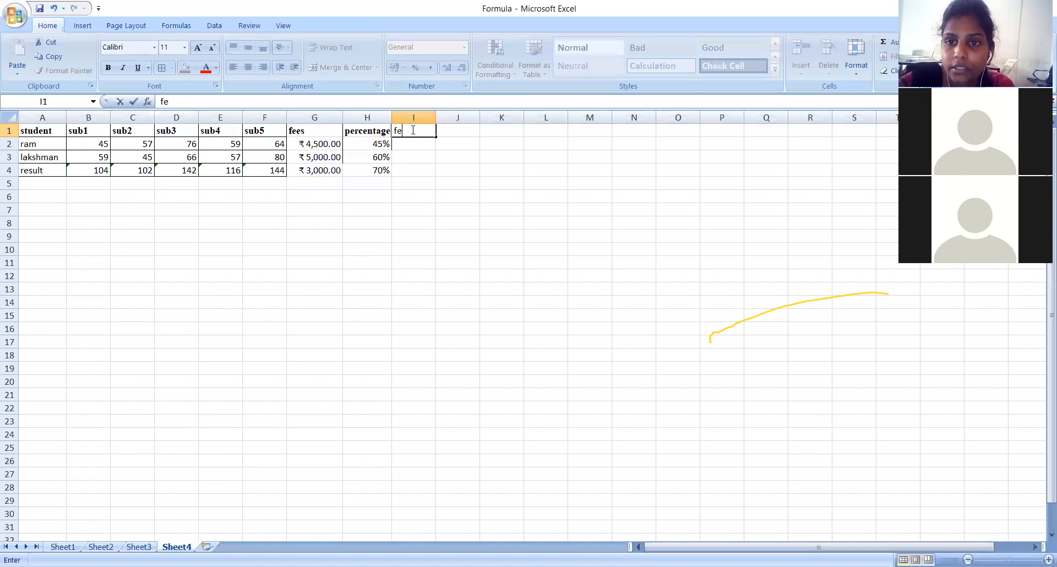
key(BackSpace)
key(BackSpace)
key(BackSpace)
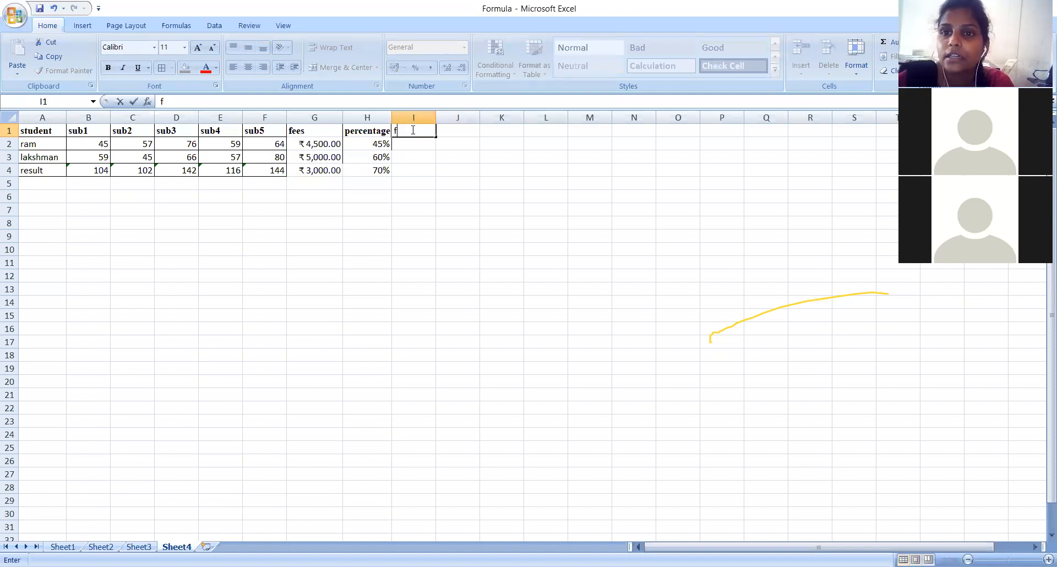
key(BackSpace)
text(tution)
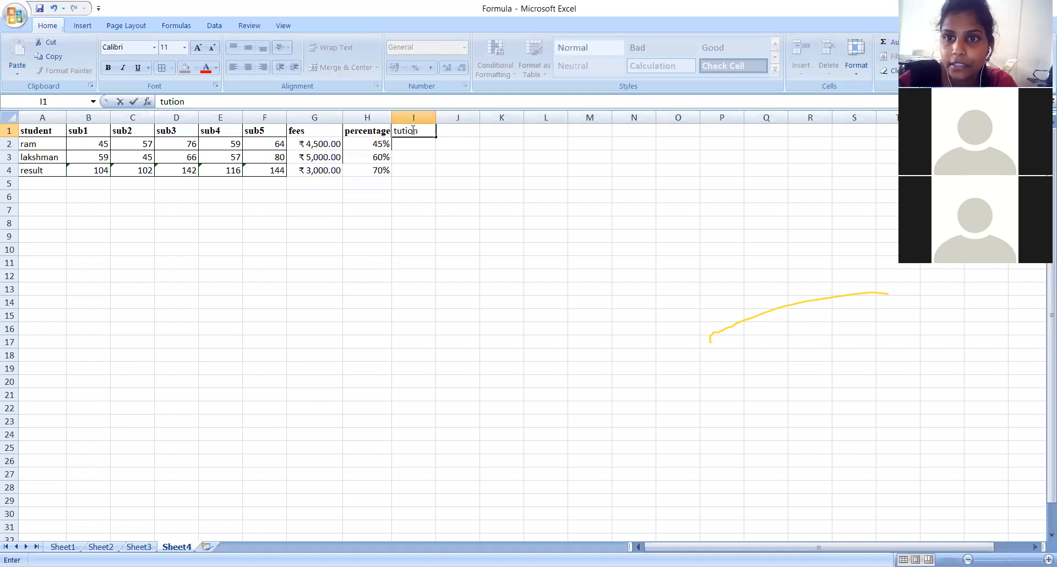
text( fees)
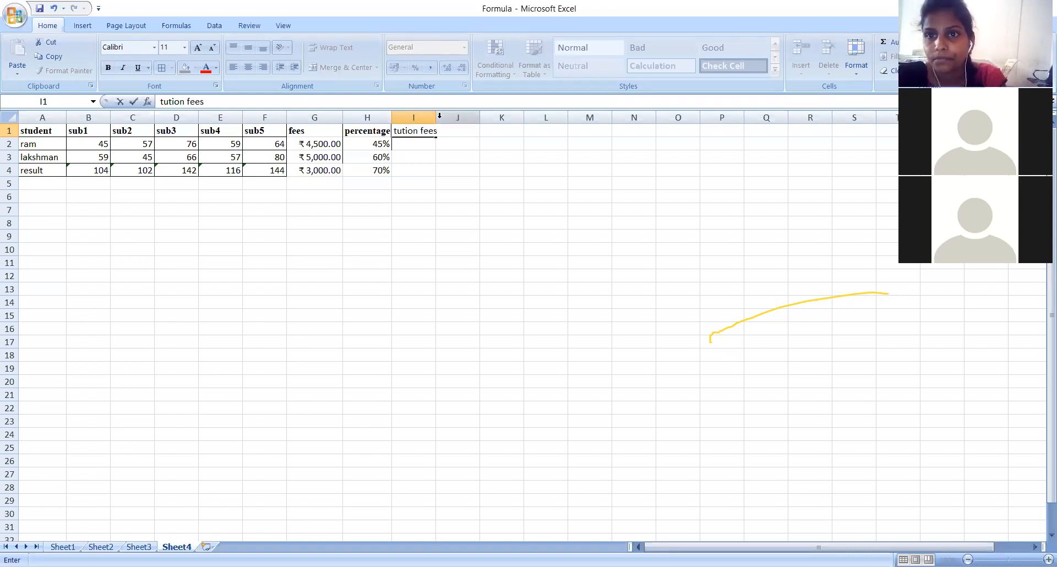
click(449, 234)
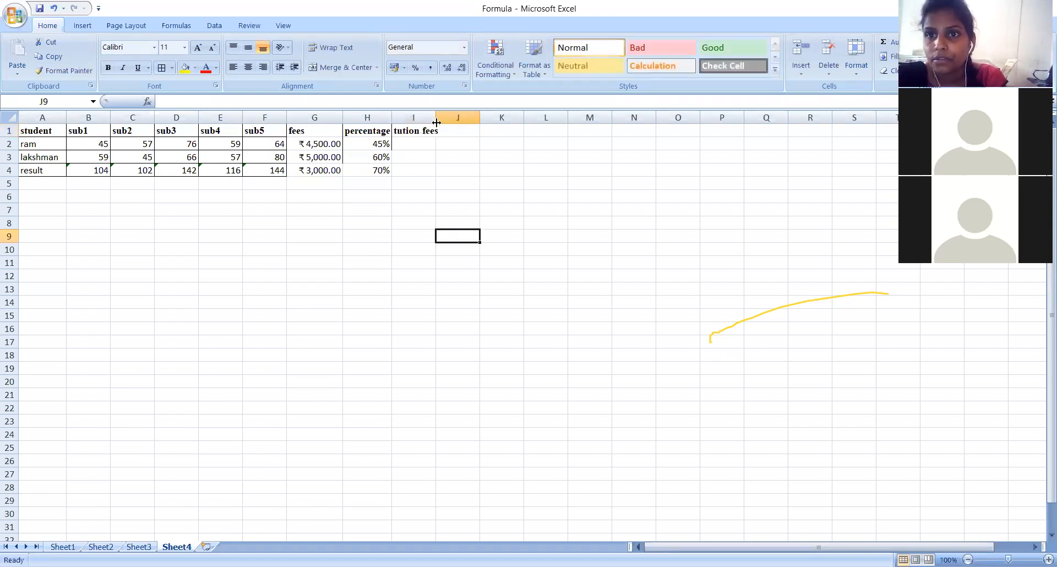
double_click(444, 119)
Enter the tution fees 50000, 45000 and 30000 in cells I2, I3 and I4
click(414, 143)
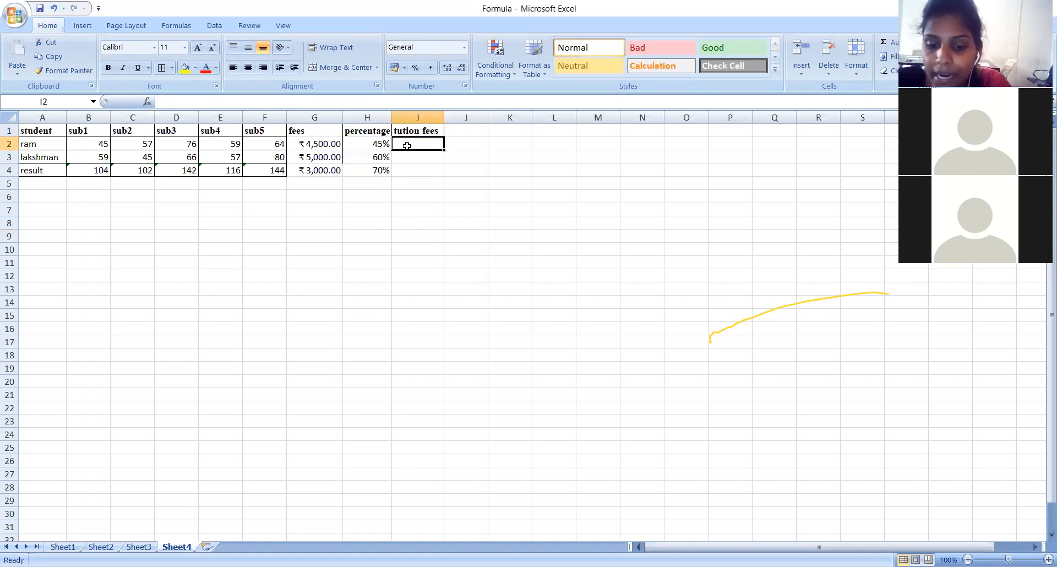
text(50000)
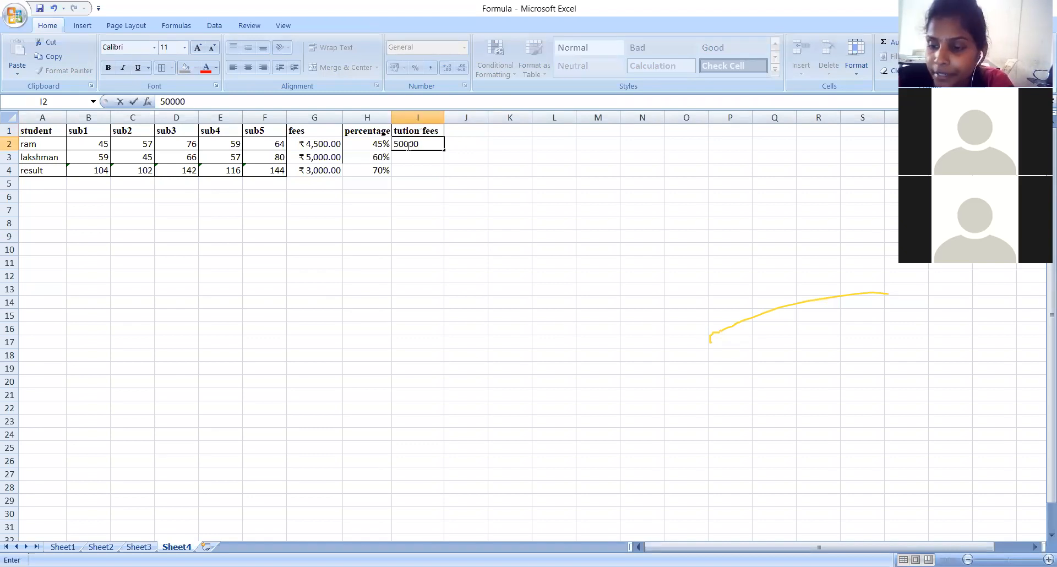
key(Return)
text(45000)
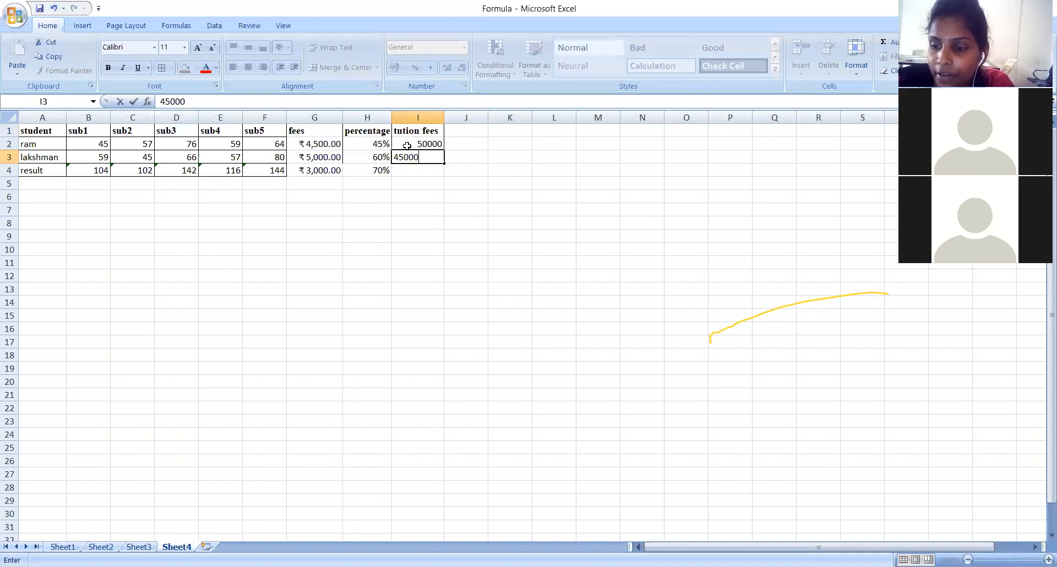
key(Return)
text(30000)
click(548, 224)
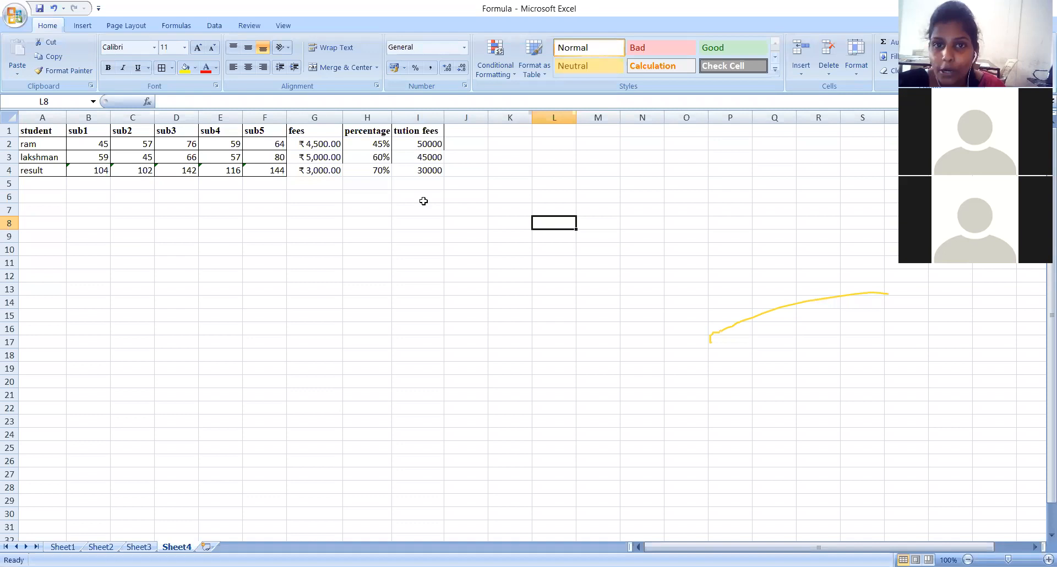
Apply the Comma style to the tution fees in I2:I4
drag(421, 144, 429, 169)
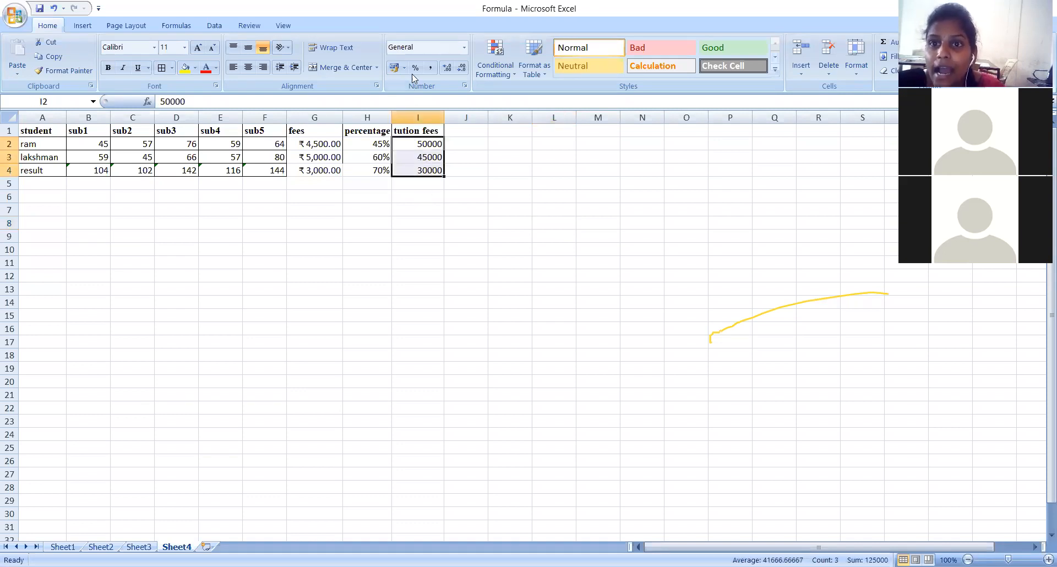
click(431, 68)
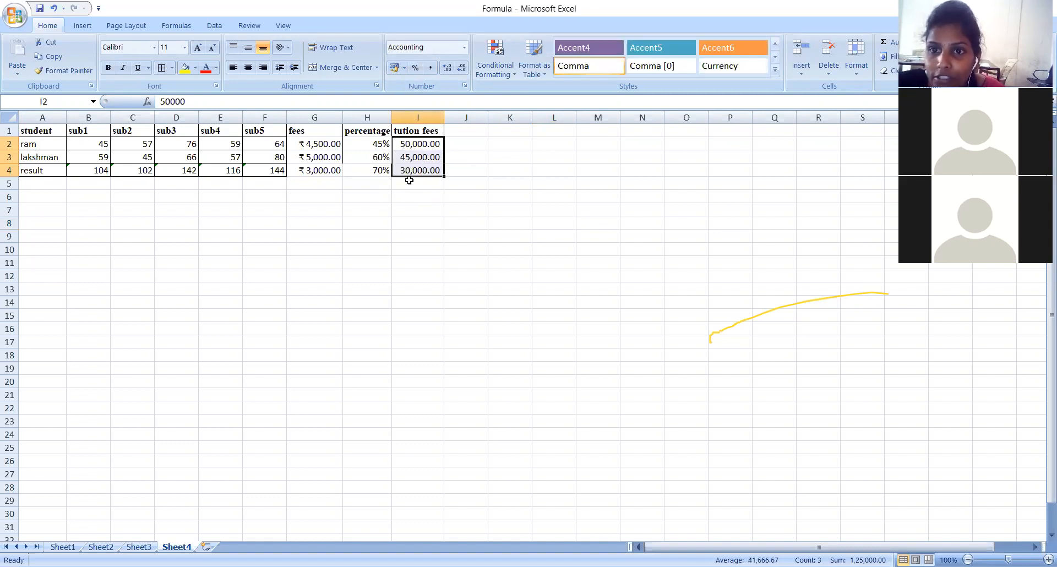
click(426, 219)
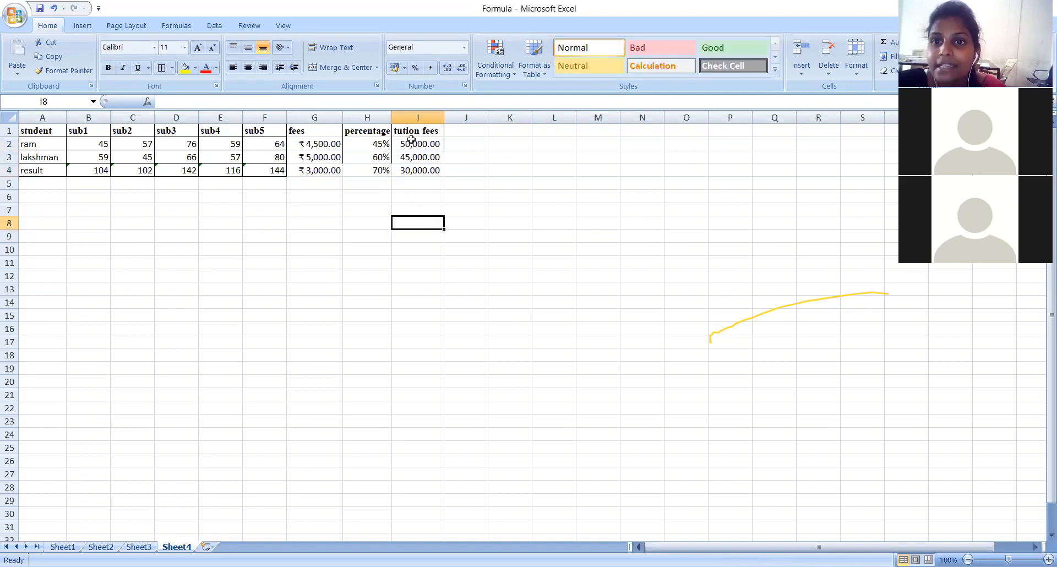
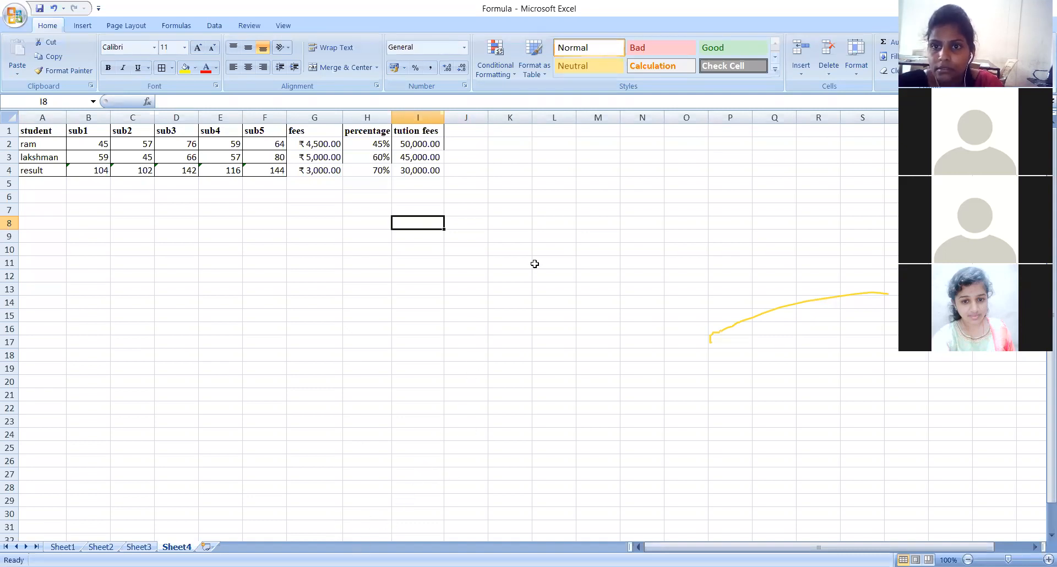
click(465, 132)
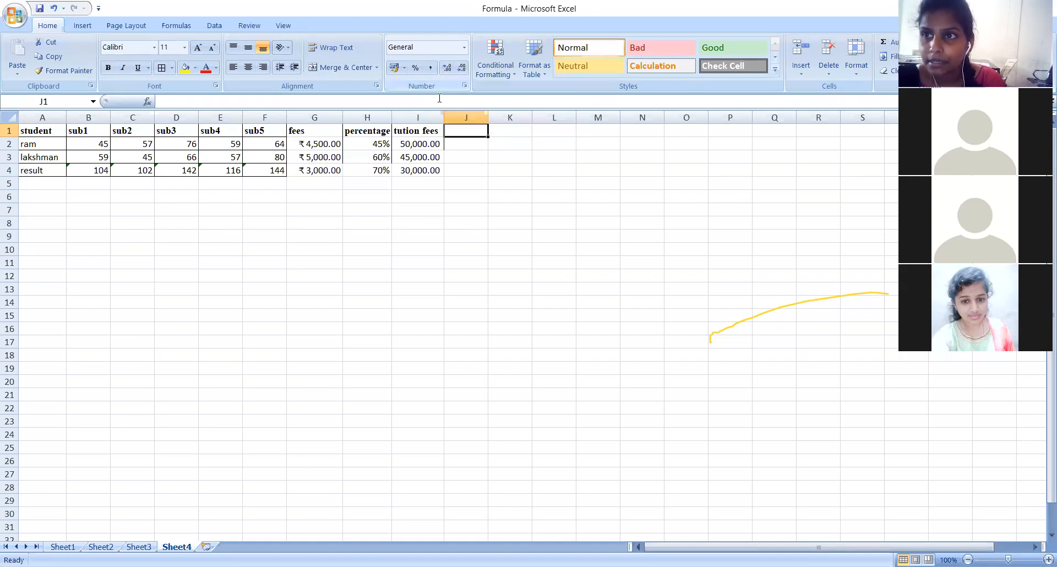
click(865, 14)
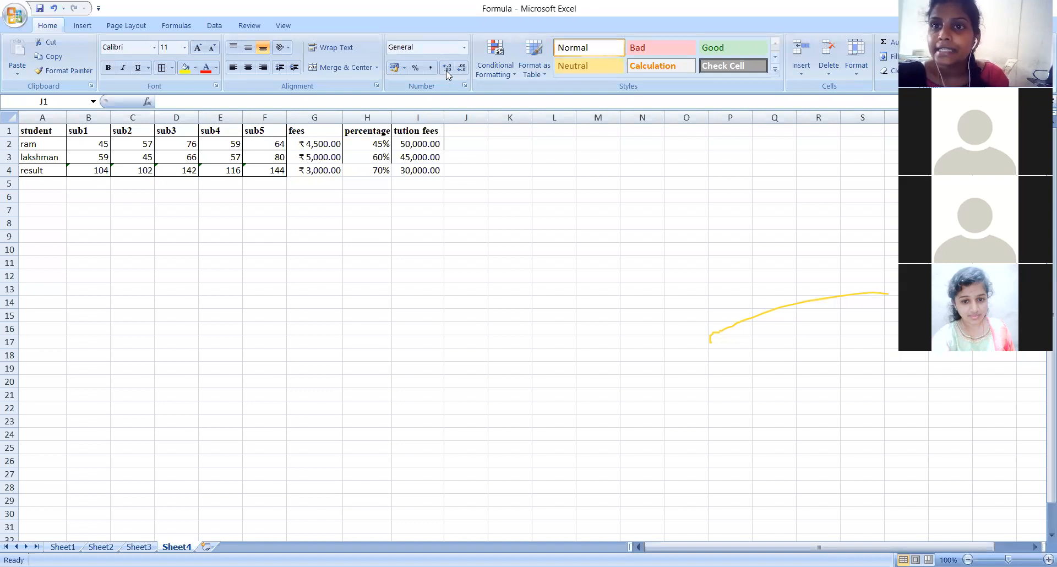
click(465, 137)
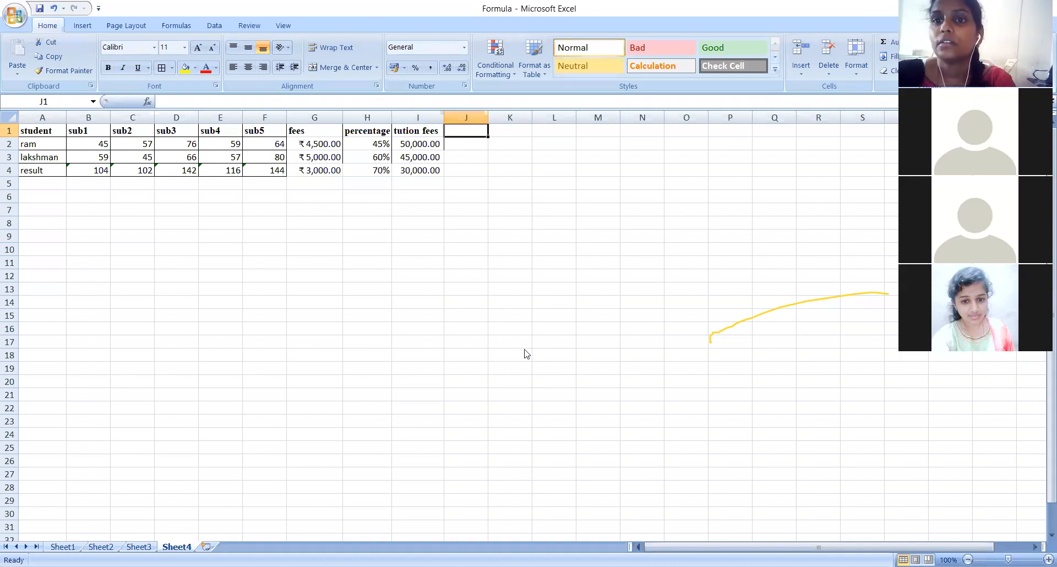
click(458, 126)
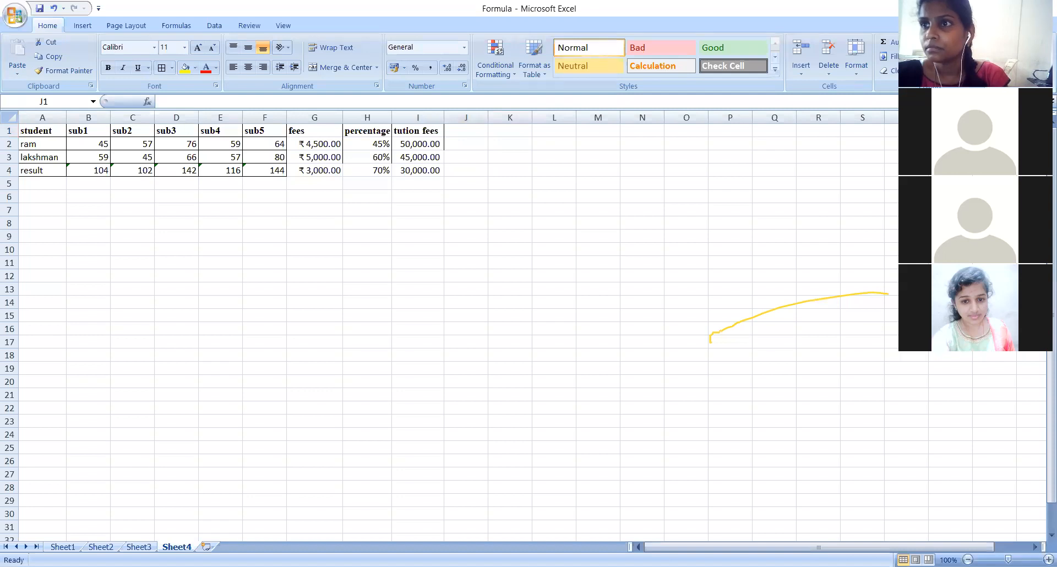
click(554, 193)
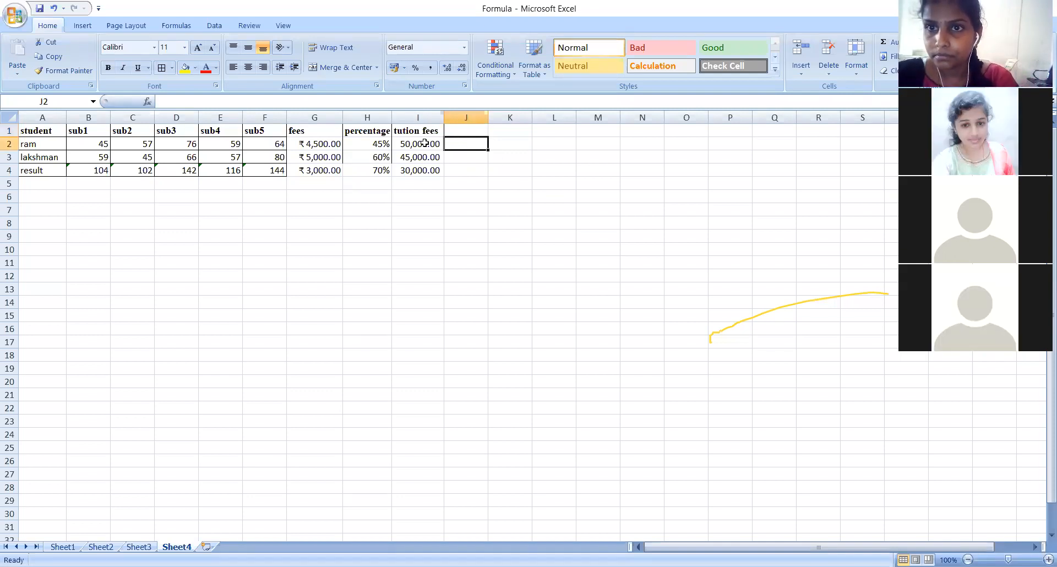
Reduce the tution fees in I2:I4 to zero decimal places and bring them back to two
drag(404, 142, 413, 169)
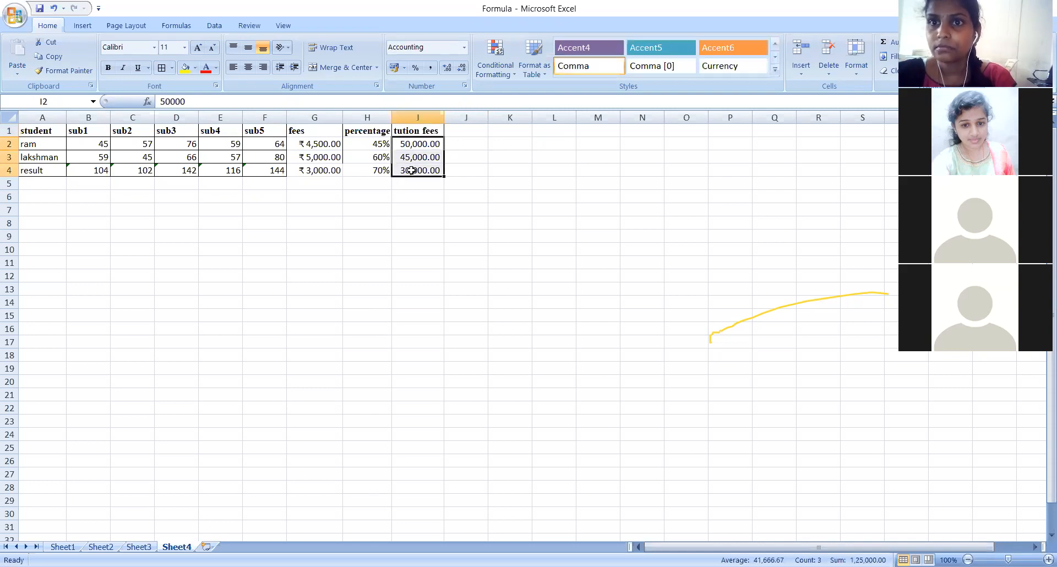
click(461, 68)
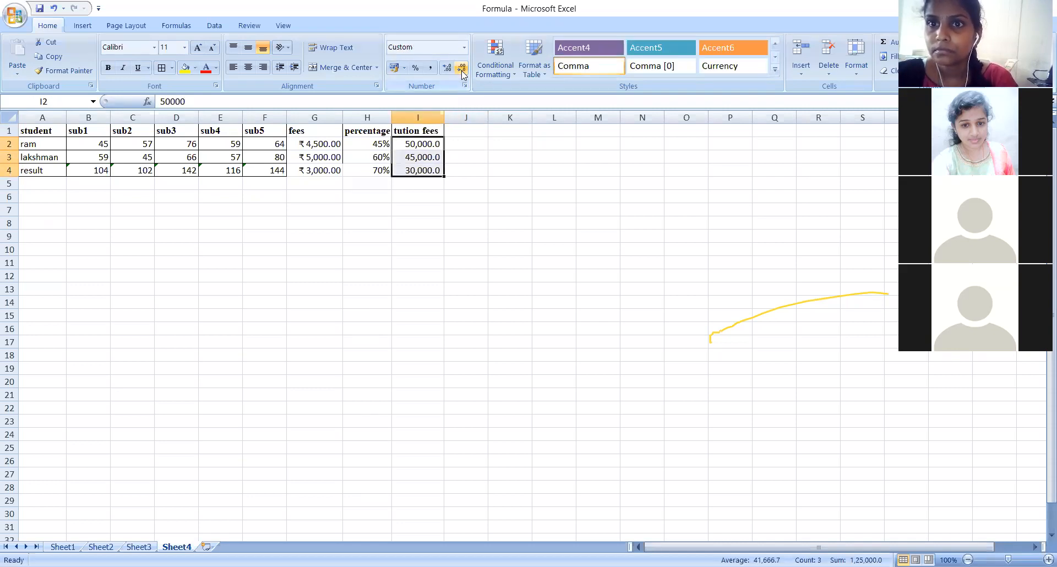
click(462, 68)
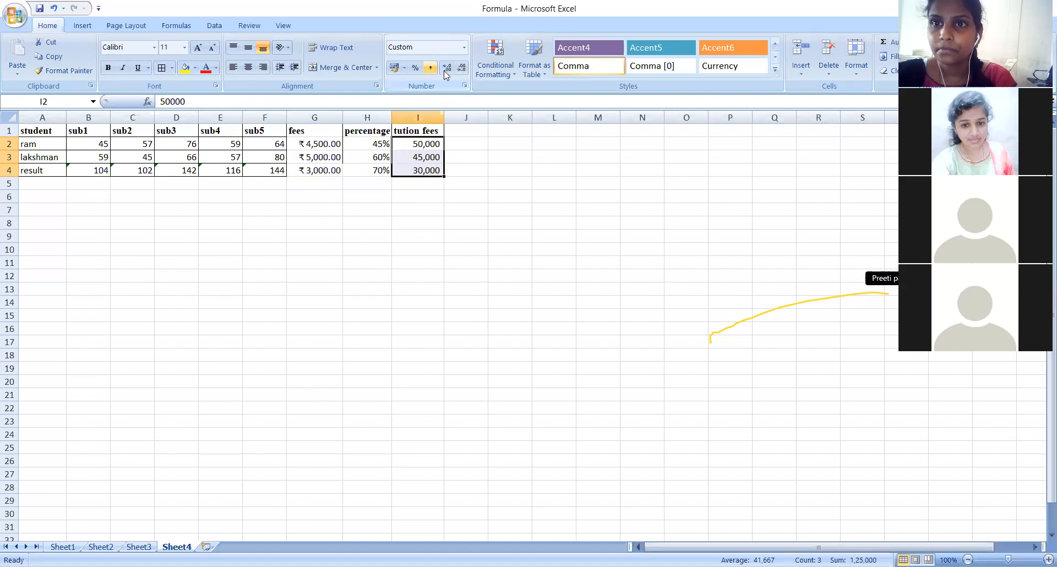
click(445, 71)
click(445, 71)
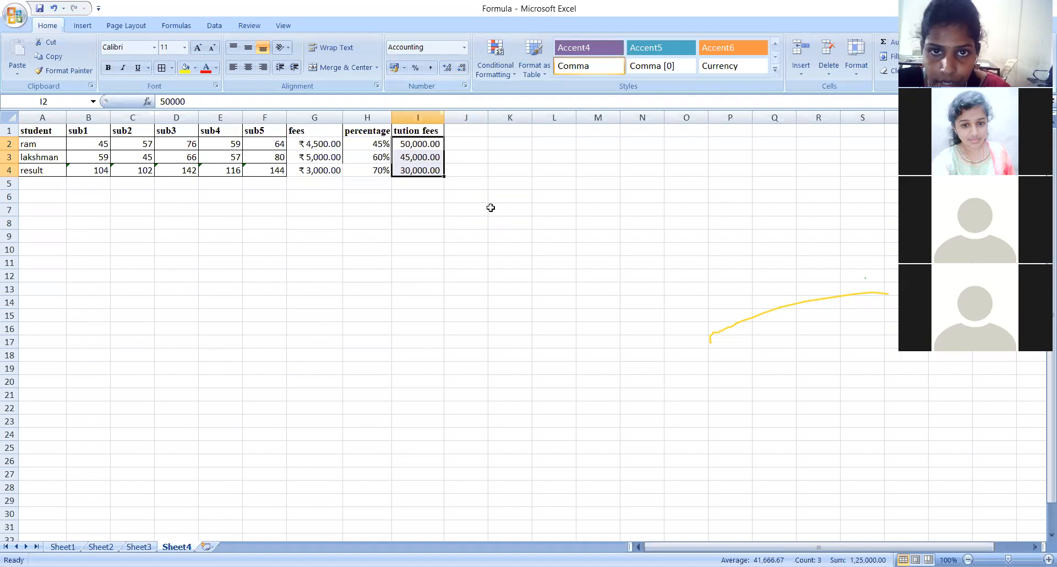
click(418, 146)
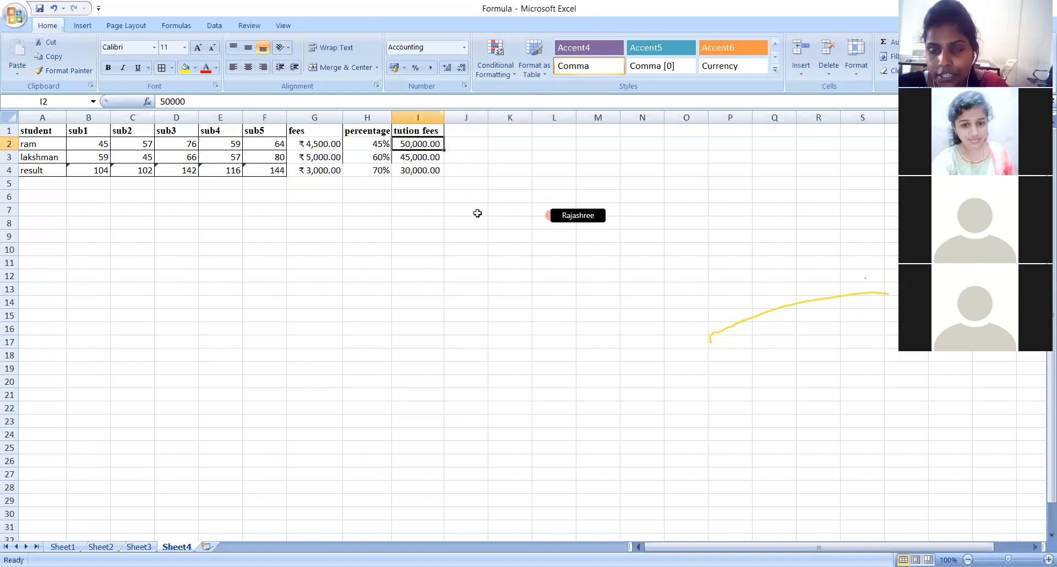
click(507, 247)
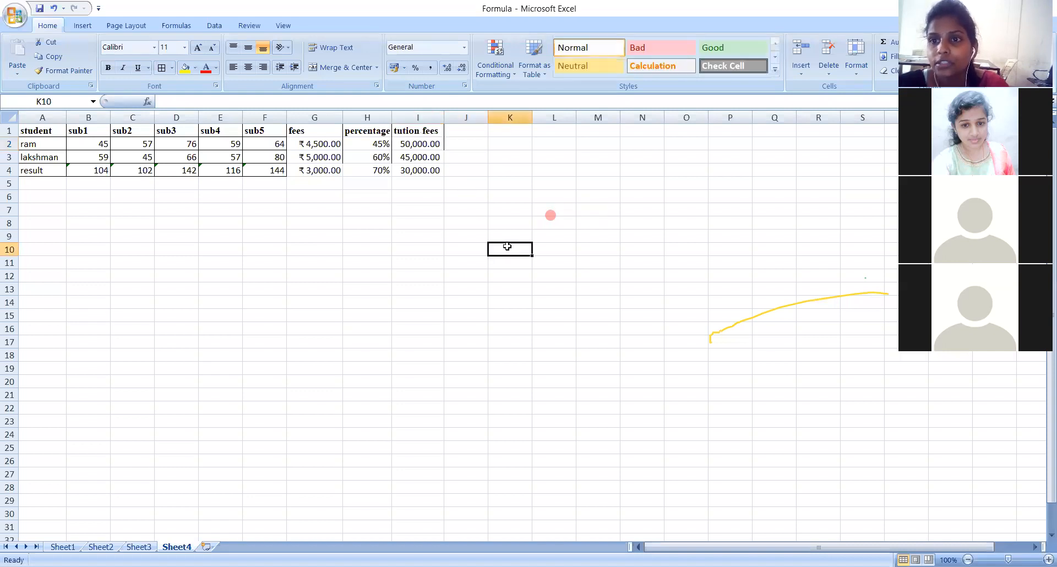
Vary the decimal places of the tution fees in I2:I4 between zero and three, ending at two
click(416, 145)
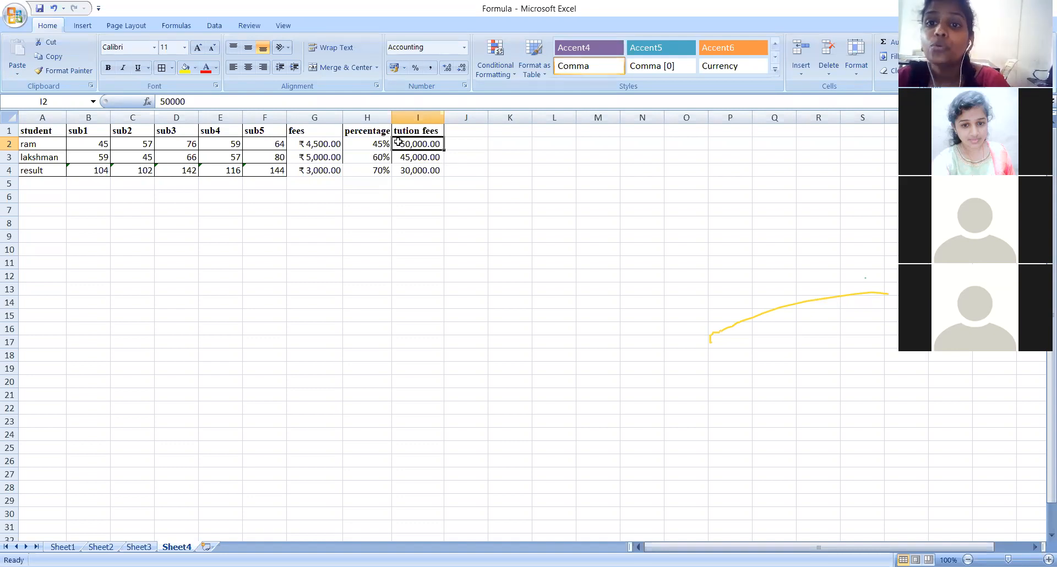
drag(398, 144, 412, 170)
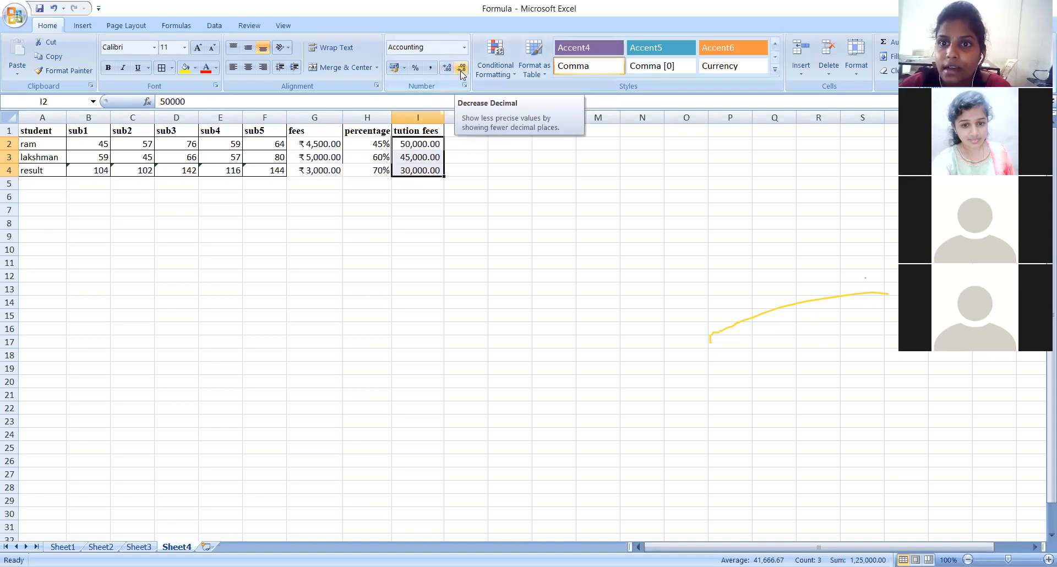
click(462, 68)
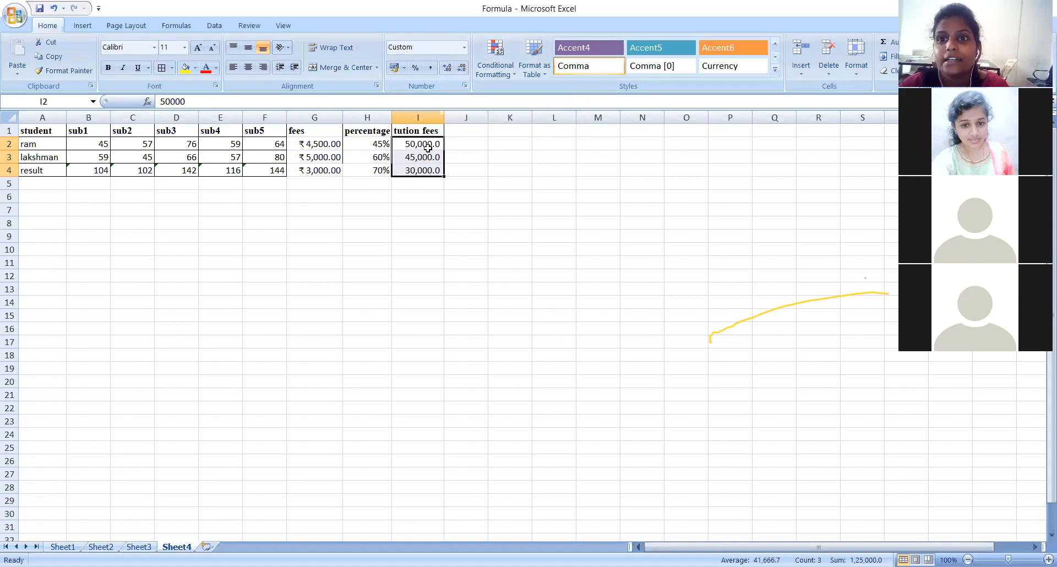
click(463, 69)
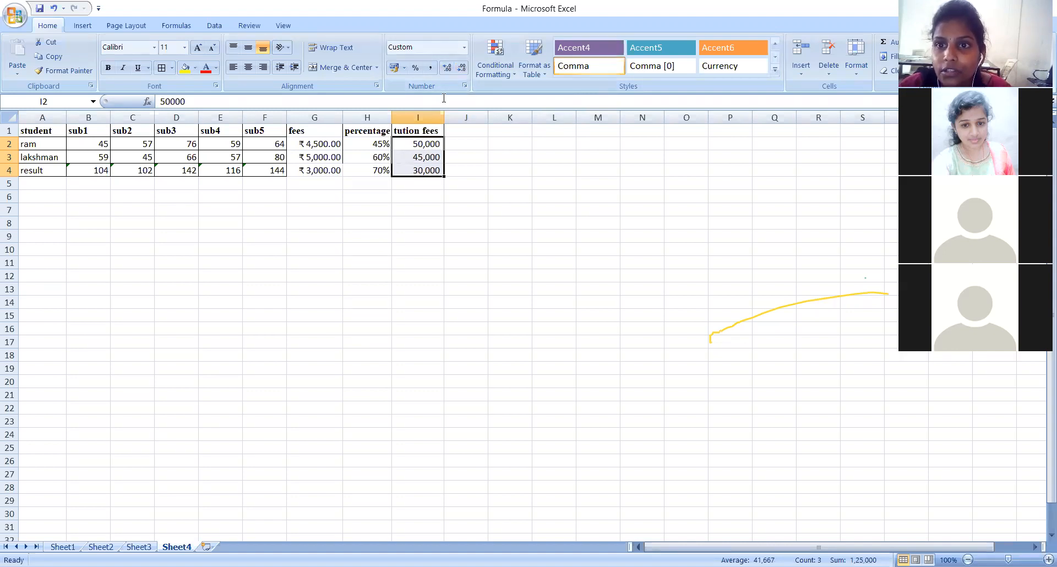
click(448, 69)
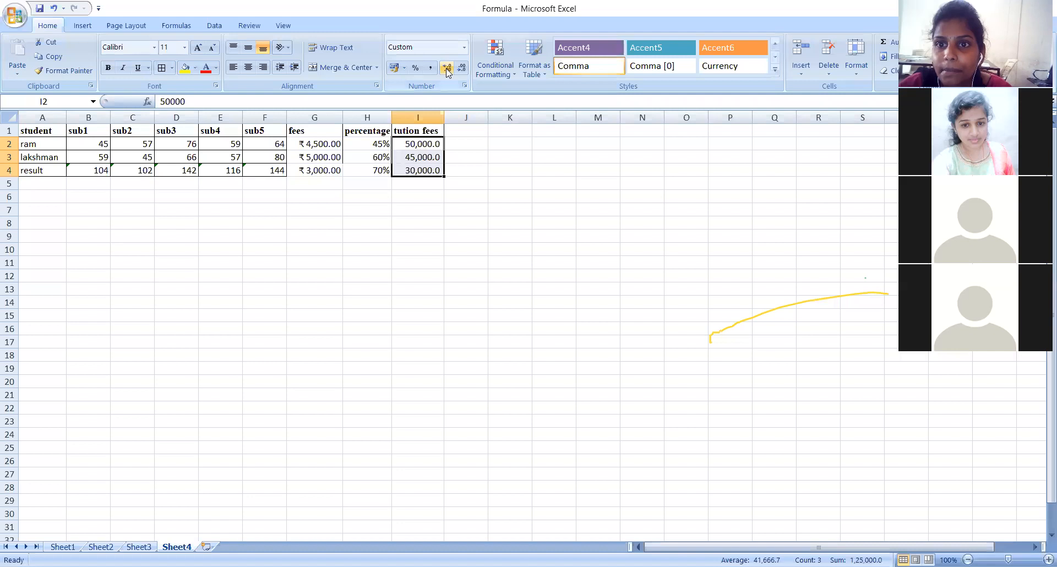
click(462, 69)
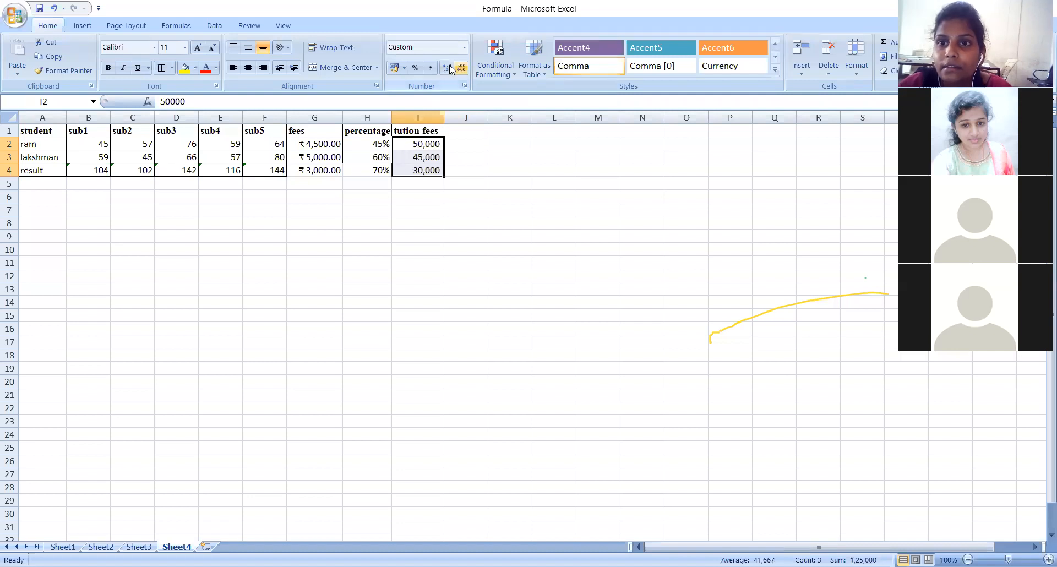
click(448, 68)
click(449, 67)
click(448, 67)
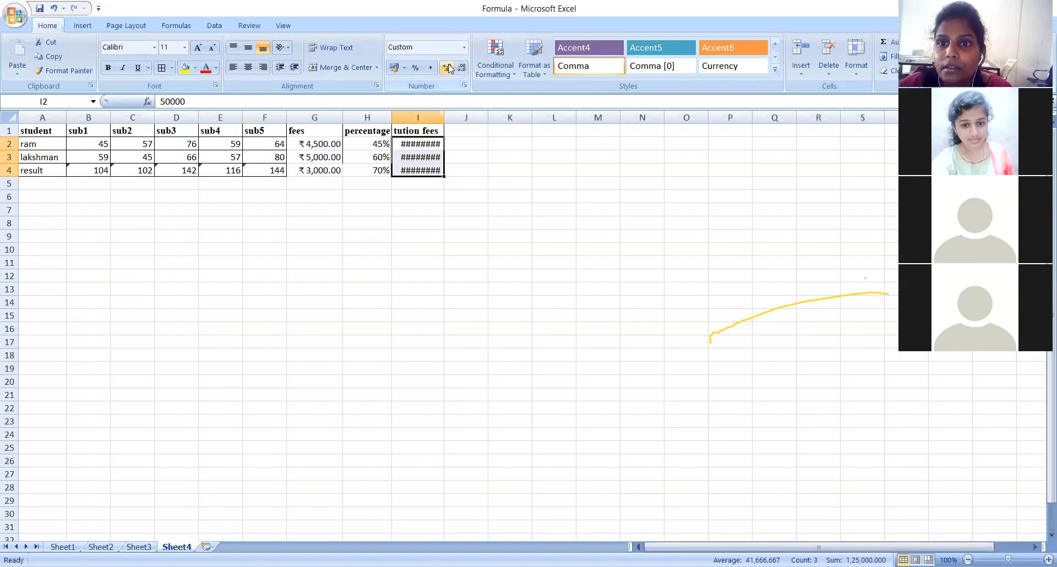
click(461, 69)
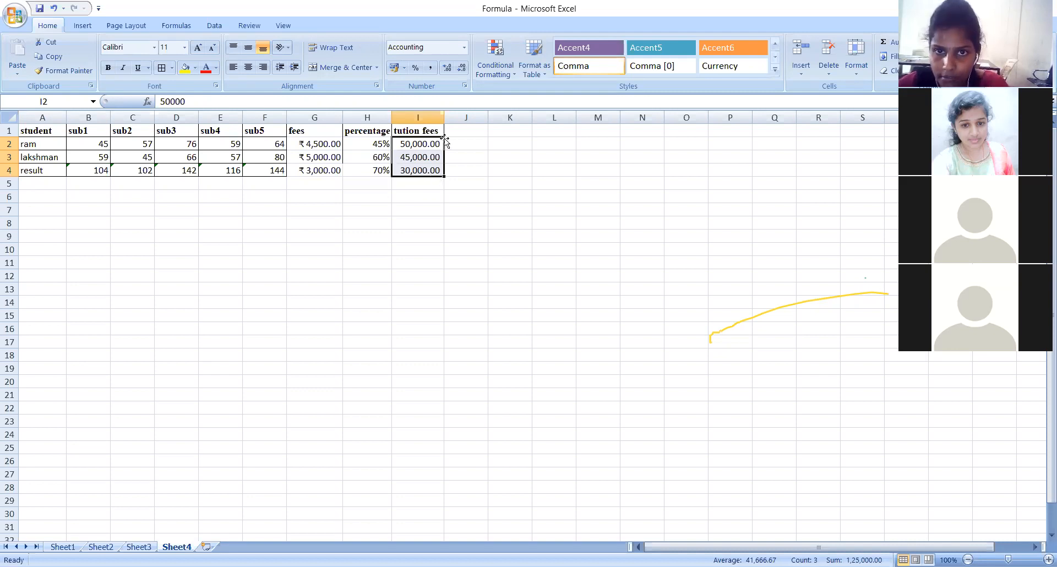
Add two decimal places to the tution fees in I2:I4 and remove those two again
click(447, 70)
click(447, 71)
click(461, 70)
click(461, 70)
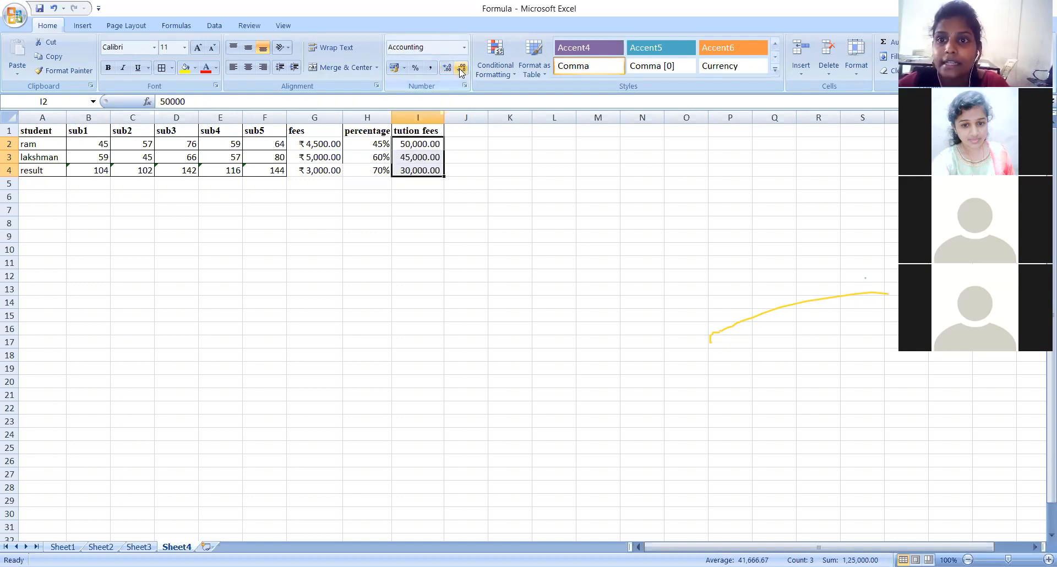
Strip both decimal places from the tution fees in I2:I4 and restore two decimals
click(461, 70)
click(461, 70)
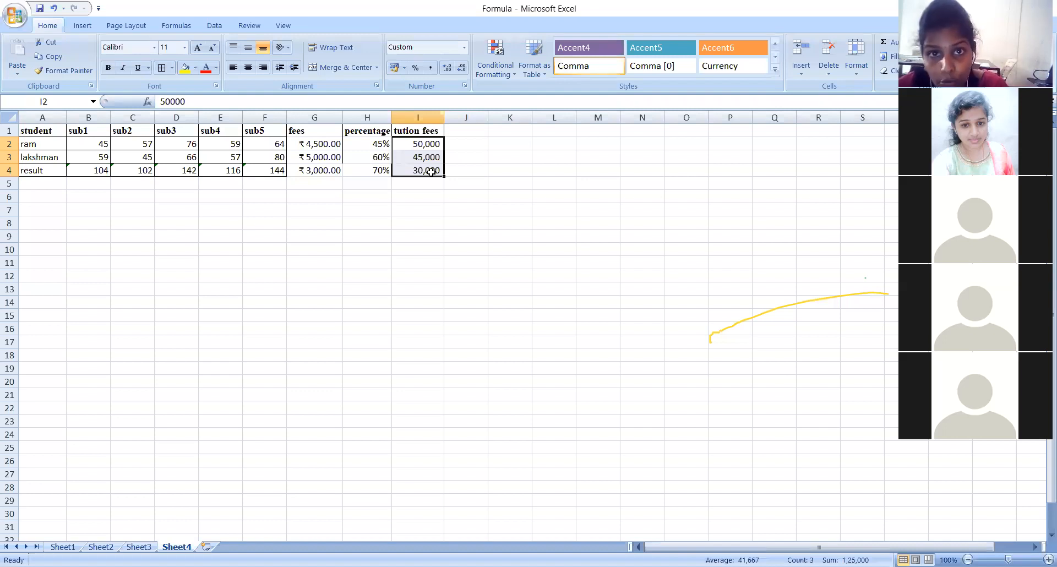
click(446, 72)
click(446, 71)
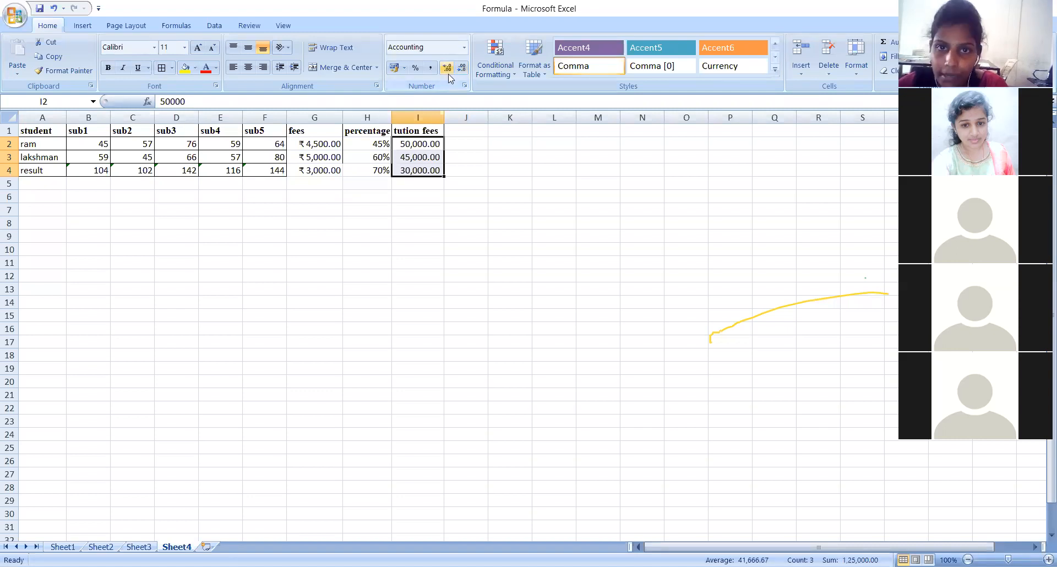
Review the list of number formats available for the tution fees without choosing one
click(465, 49)
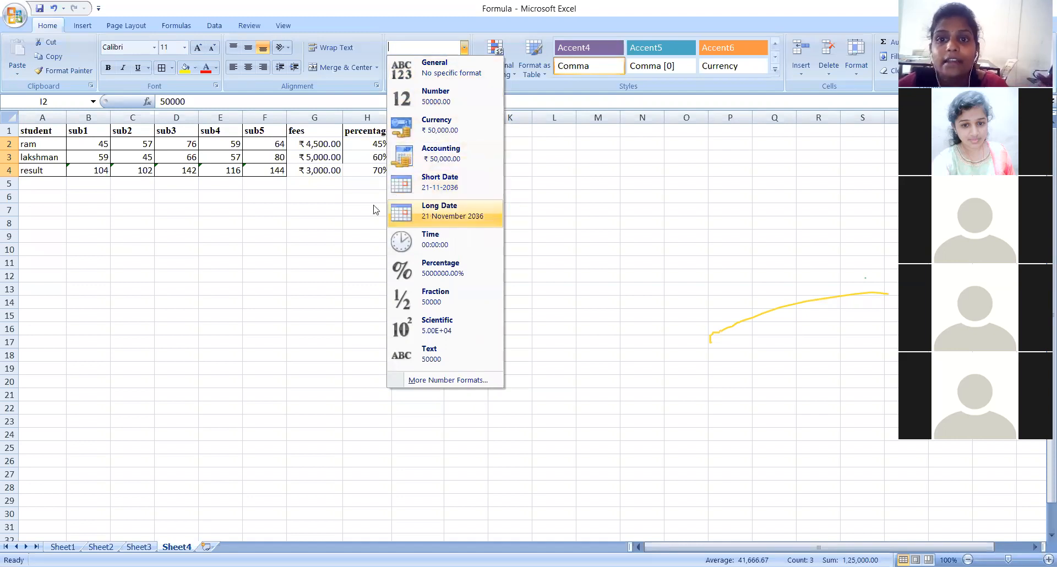
click(353, 207)
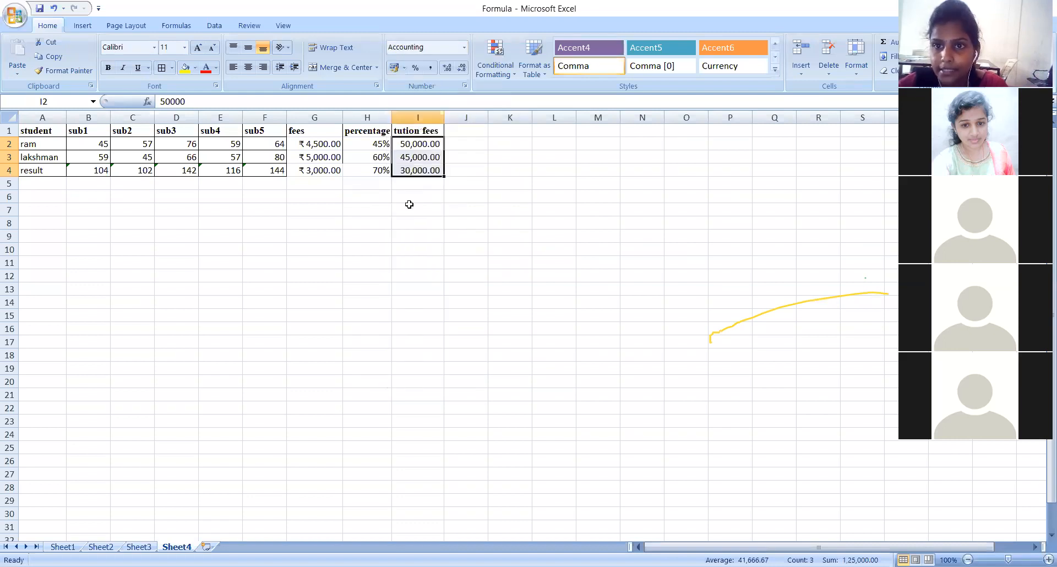
click(486, 232)
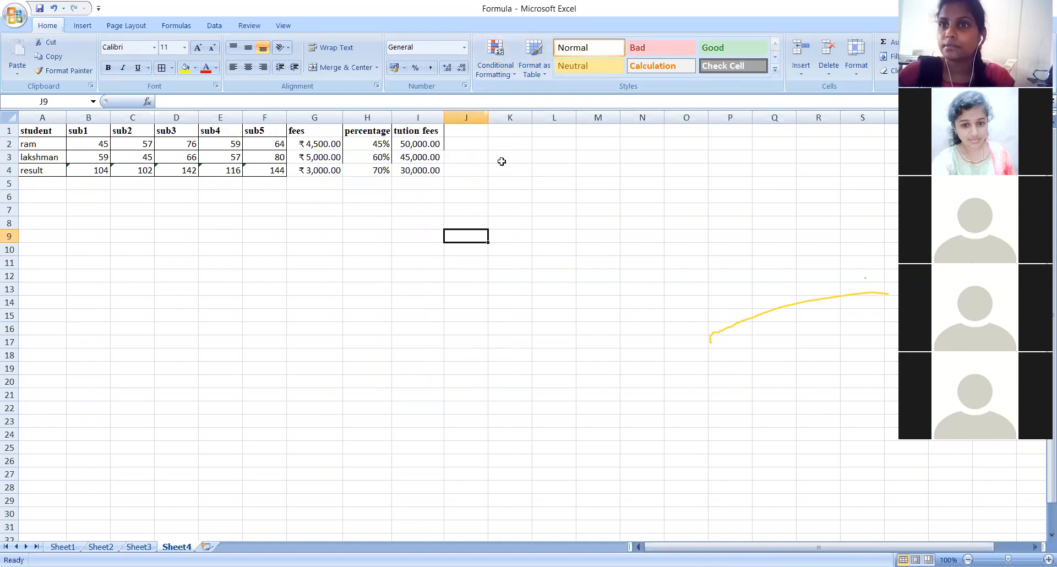
click(327, 266)
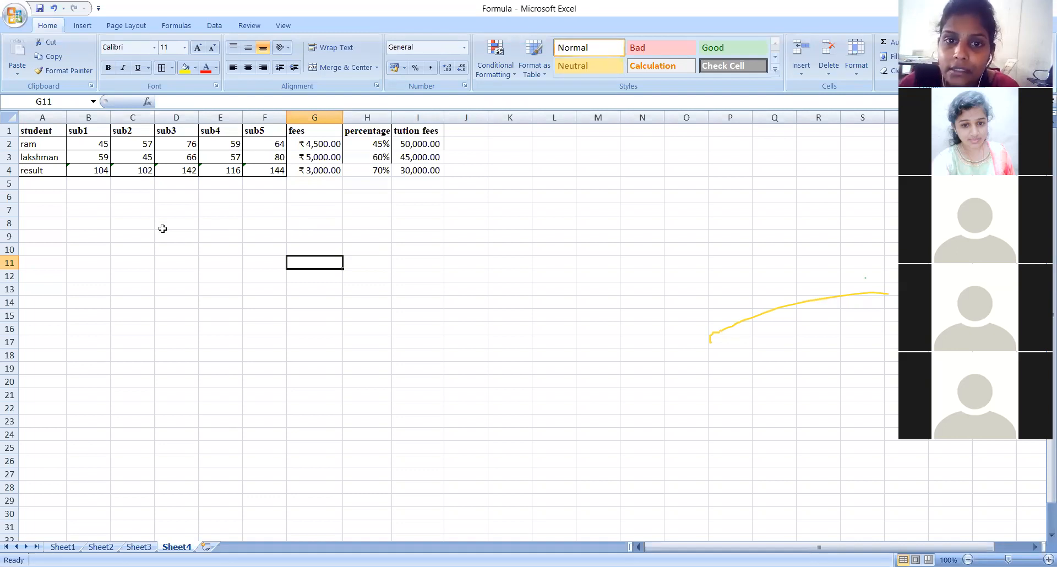
Set the font of the empty cells A8:D8 to Times New Roman, size 14
click(39, 222)
drag(76, 252, 173, 290)
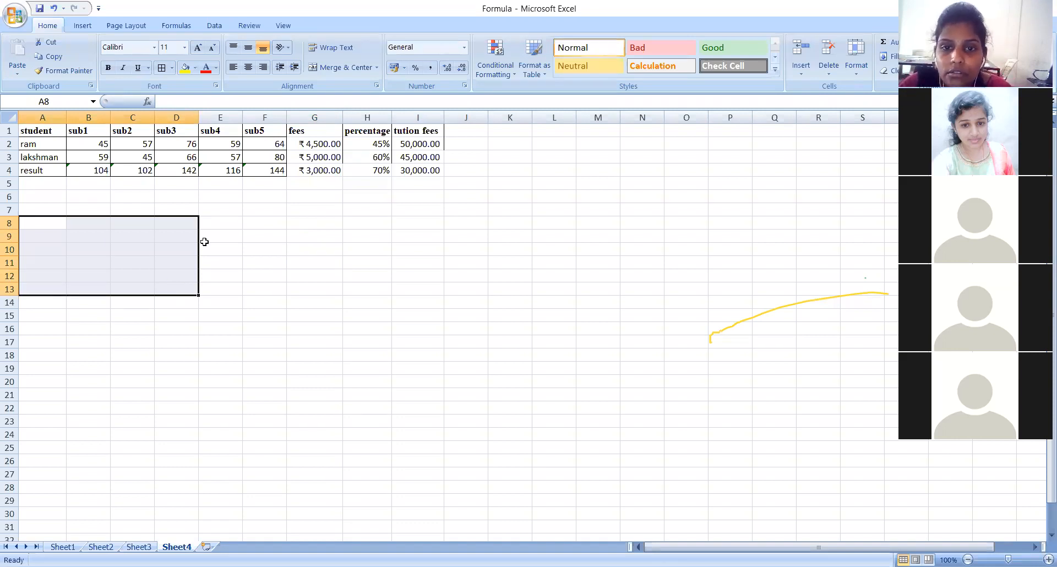
click(240, 236)
drag(33, 224, 172, 221)
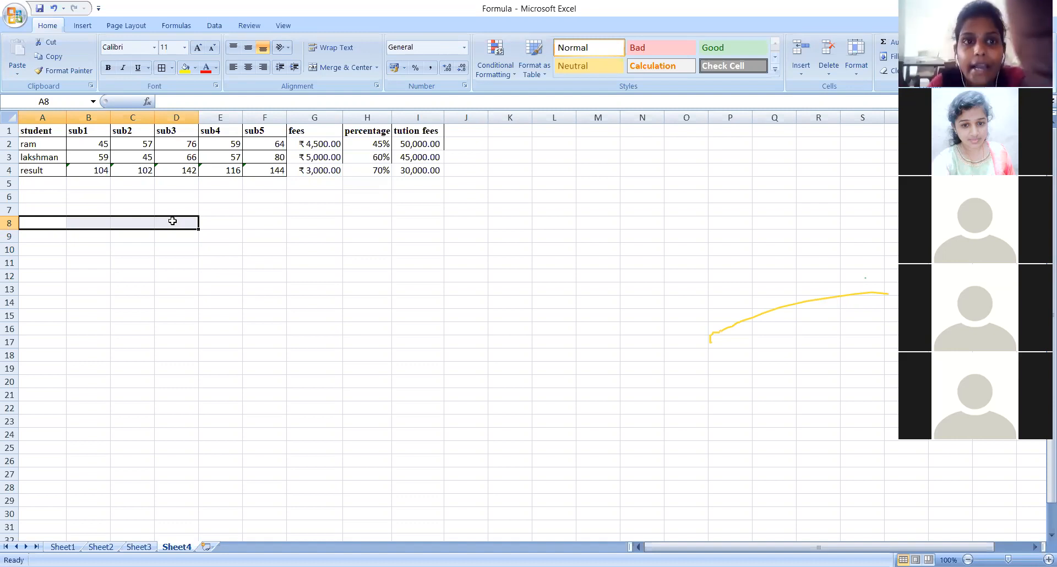
click(156, 48)
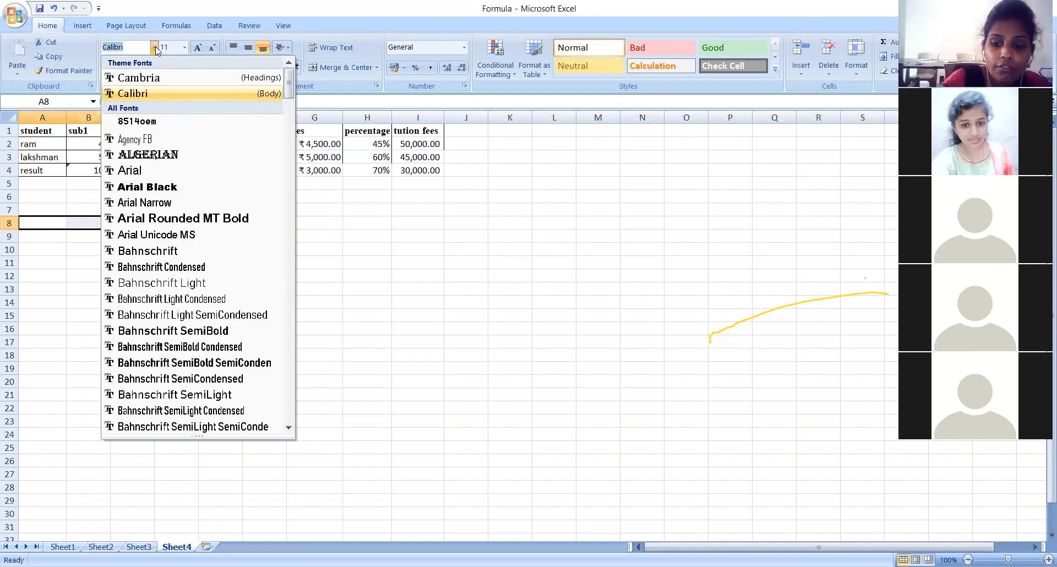
text(Times New Ro)
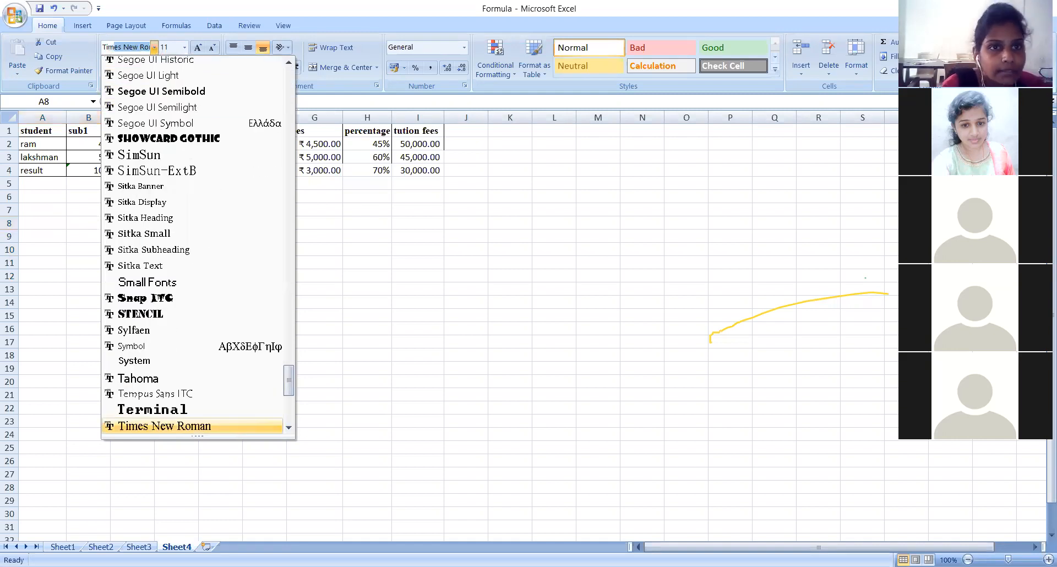
key(Return)
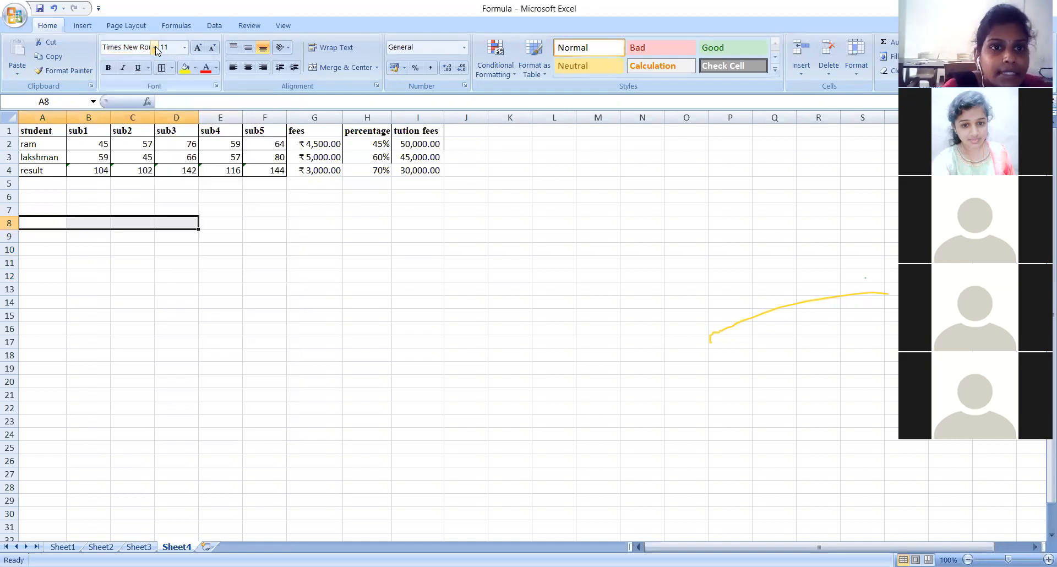
click(184, 47)
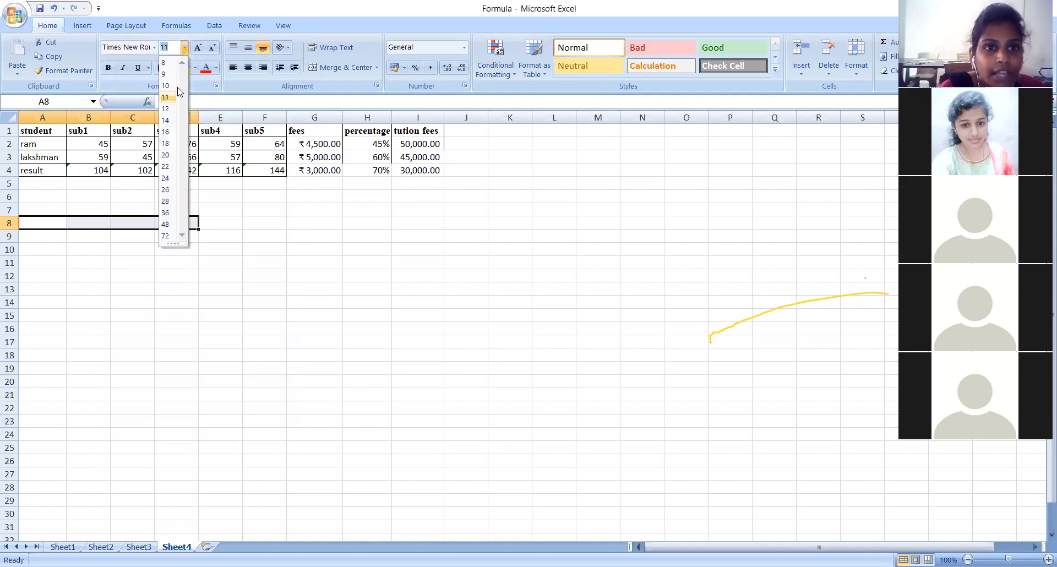
click(166, 120)
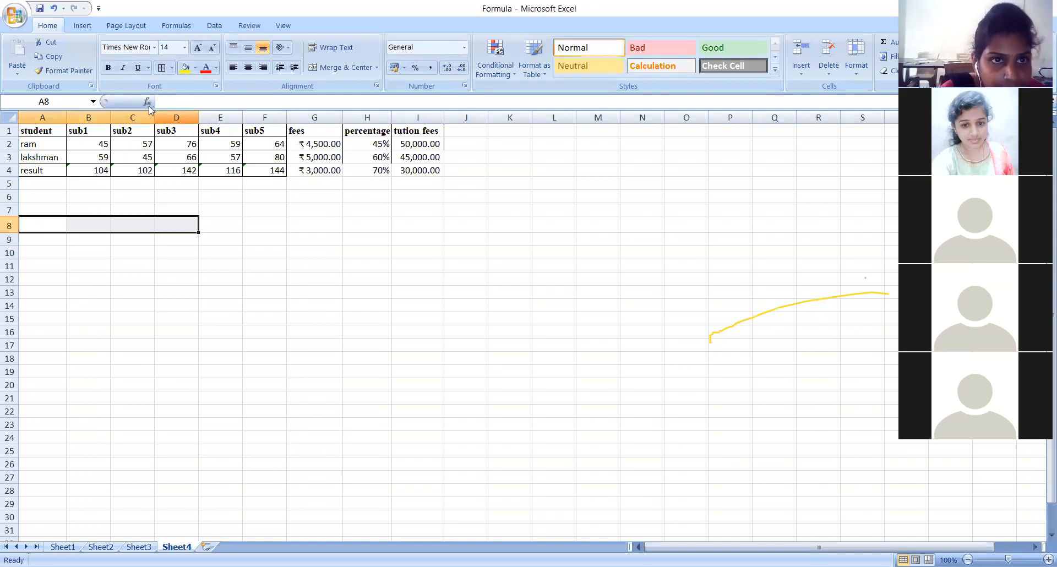
Make the text format of A8:D8 bold with the standard dark red font color
click(108, 68)
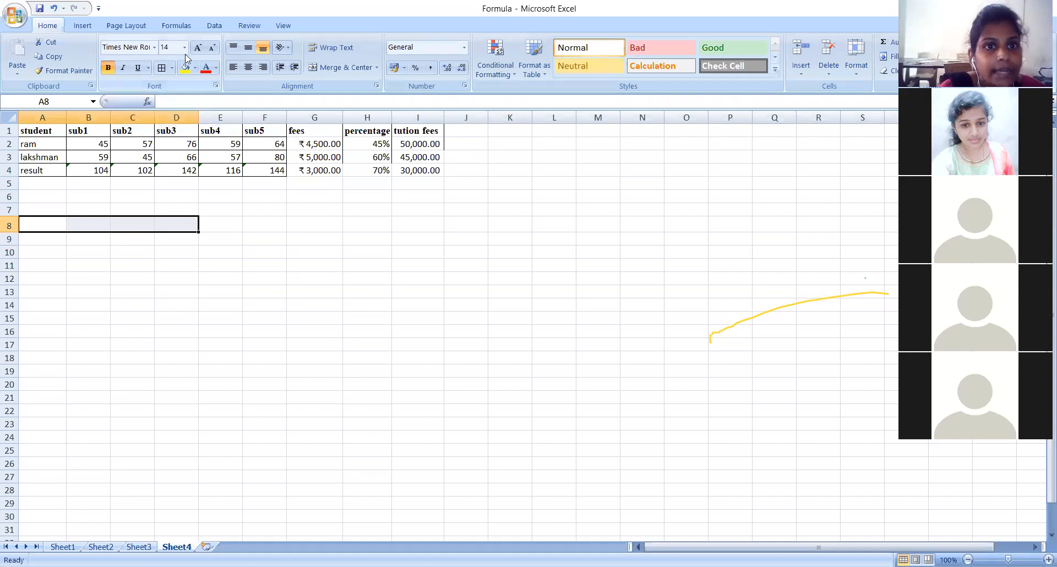
click(217, 68)
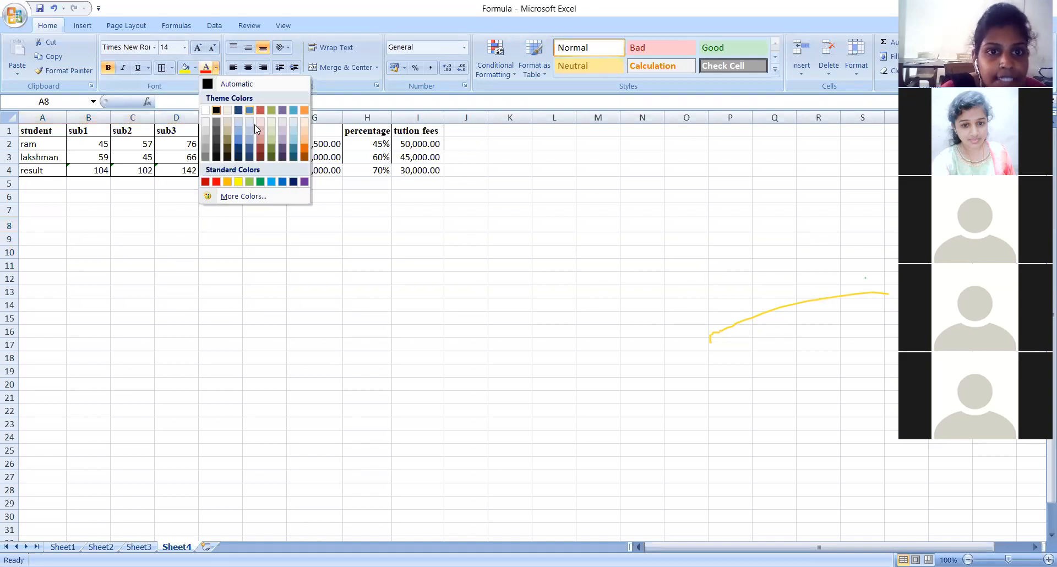
click(204, 183)
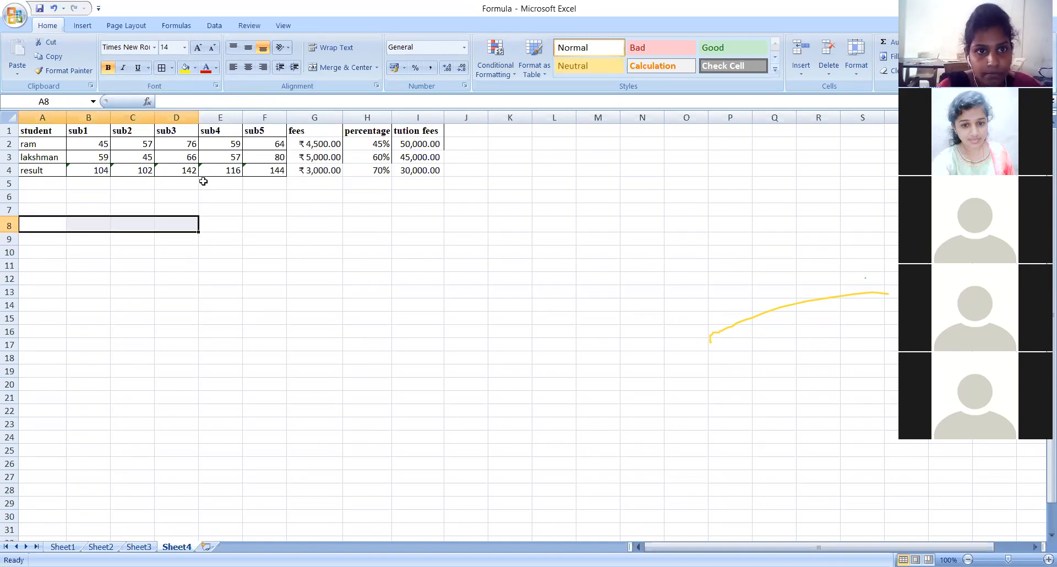
Enter the headings sl no in A8 and stud_name in B8, and widen column B to fit its heading
click(49, 222)
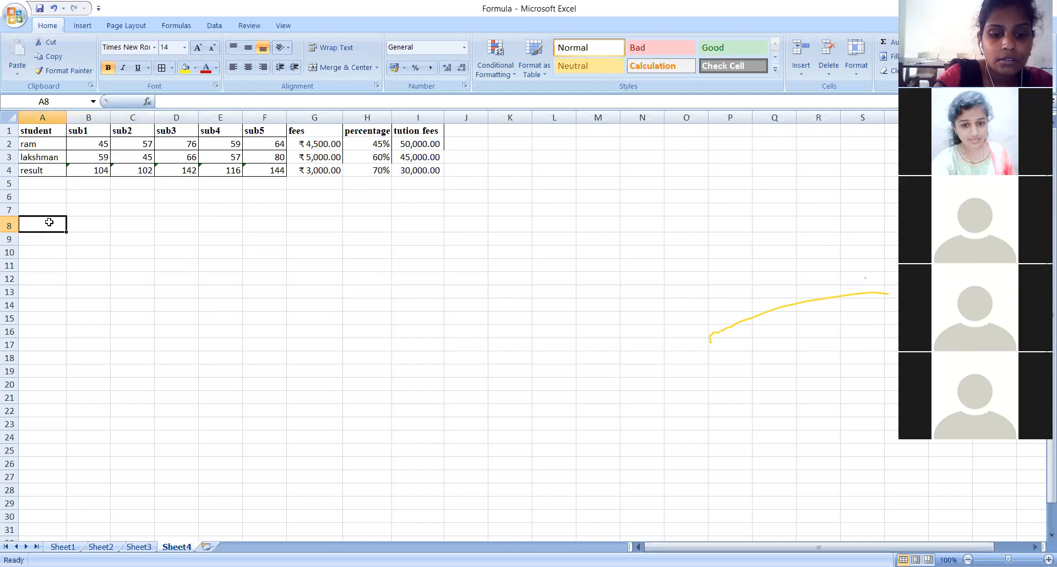
text(sl no)
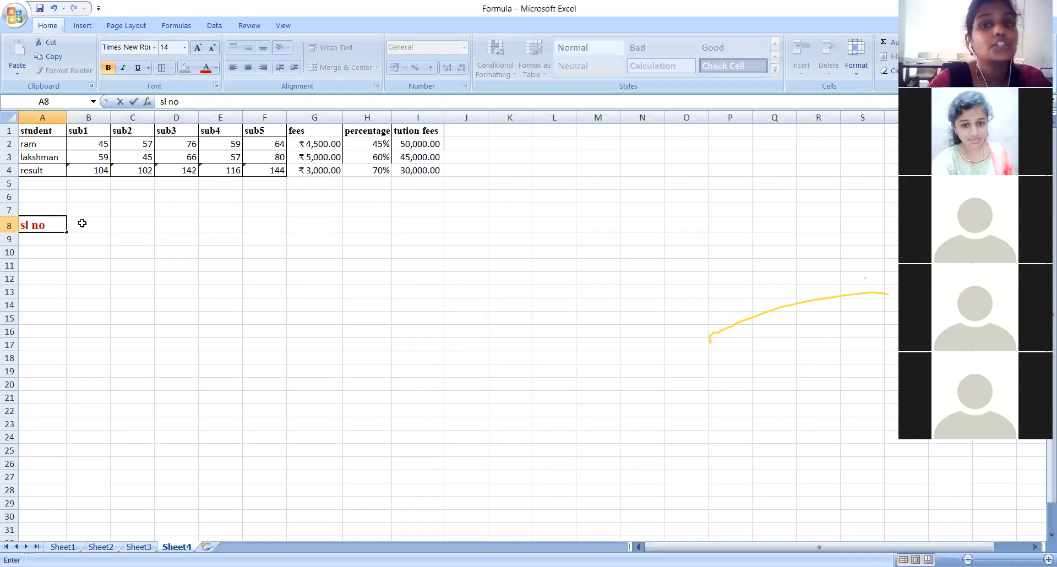
click(83, 223)
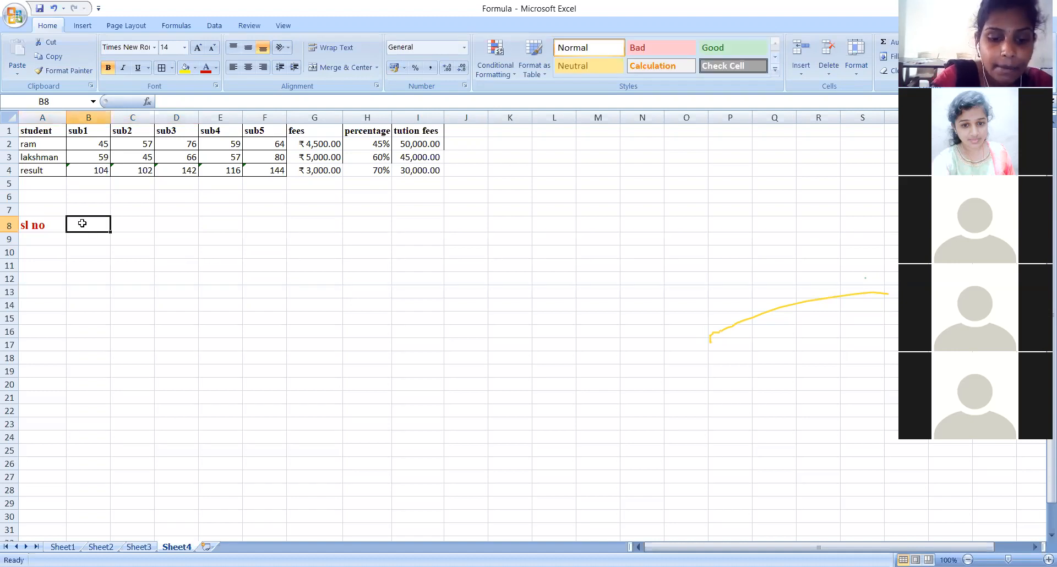
text(stud_name)
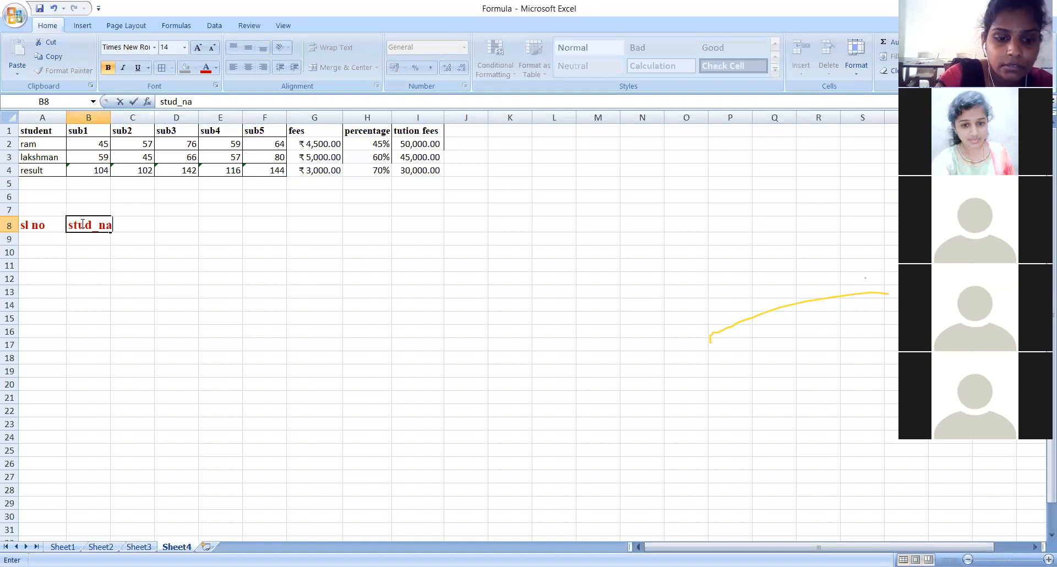
click(113, 209)
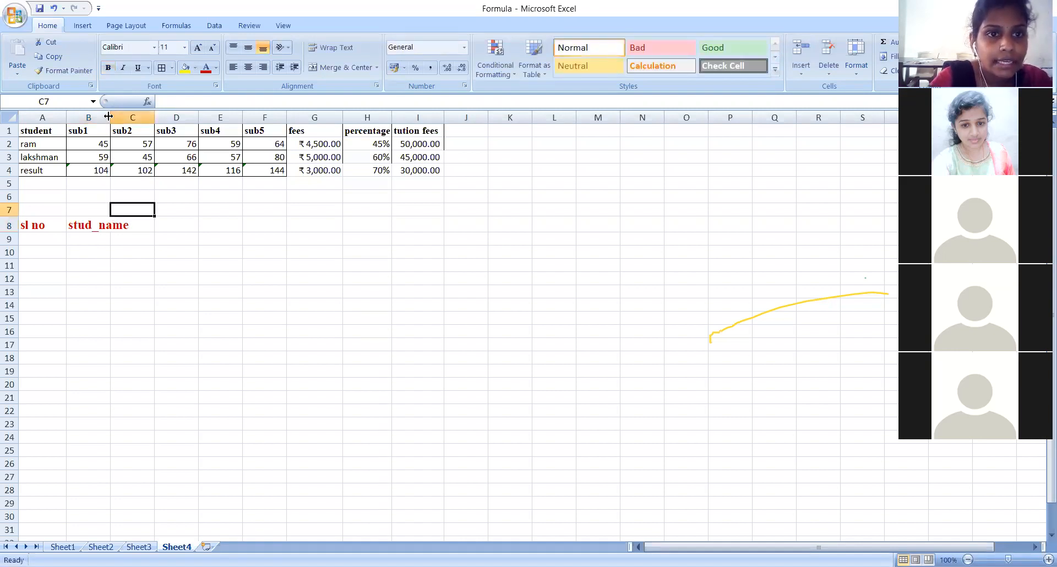
drag(109, 117, 131, 117)
Complete the heading row with ph.no in C8 and address in D8
click(150, 224)
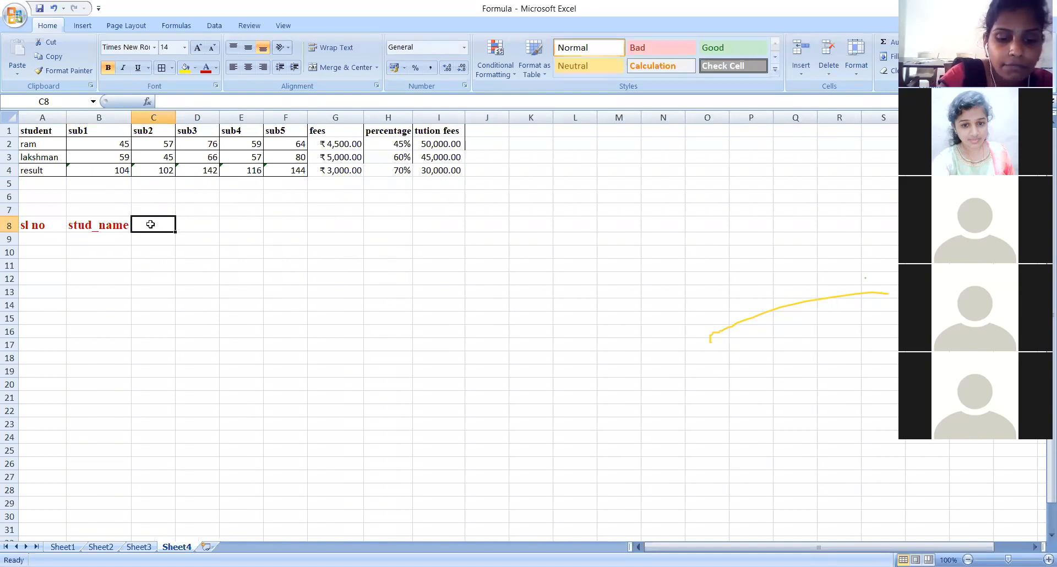
text(ph.no)
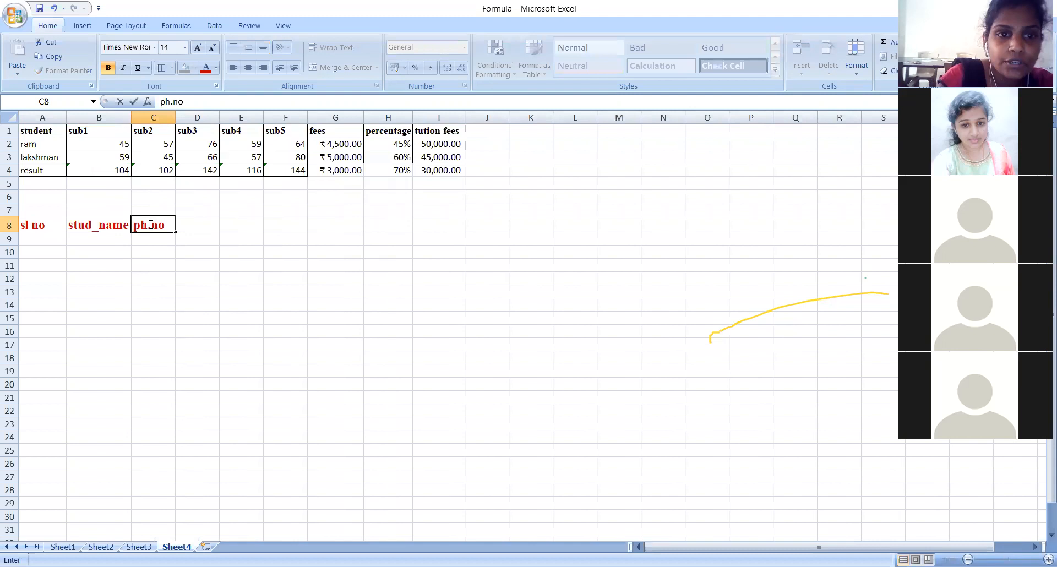
click(194, 228)
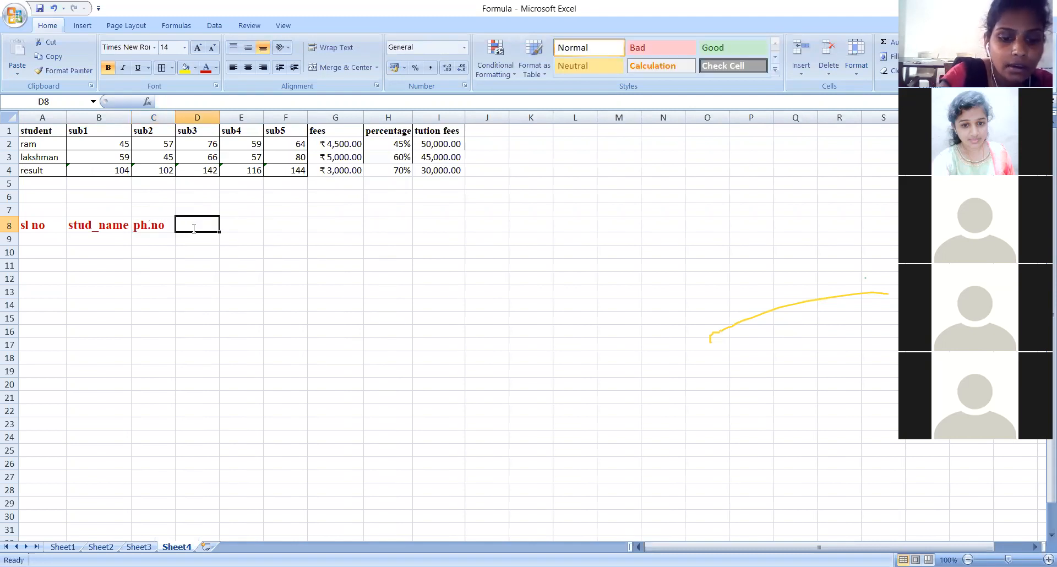
text(address)
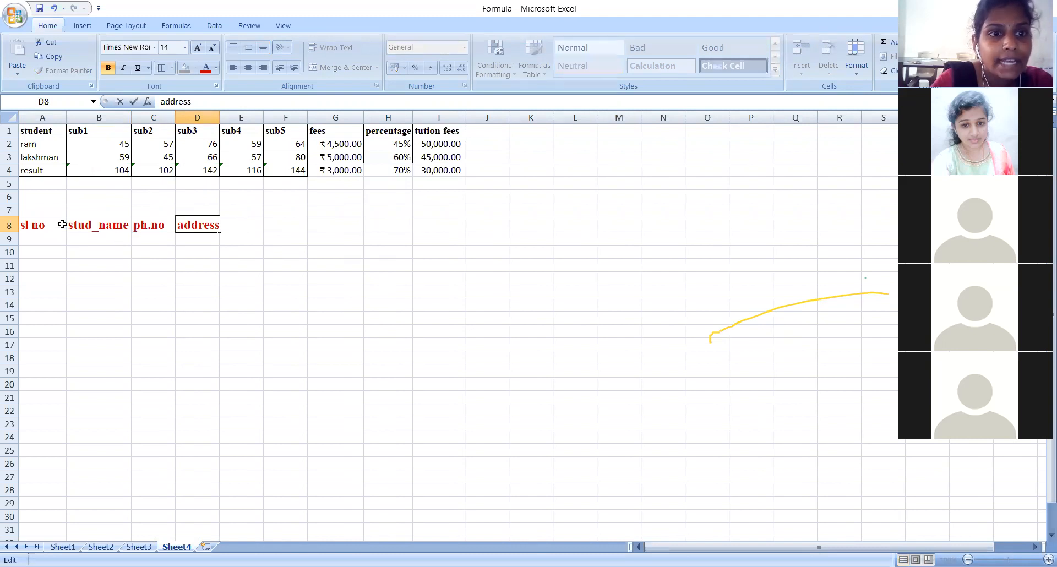
click(195, 302)
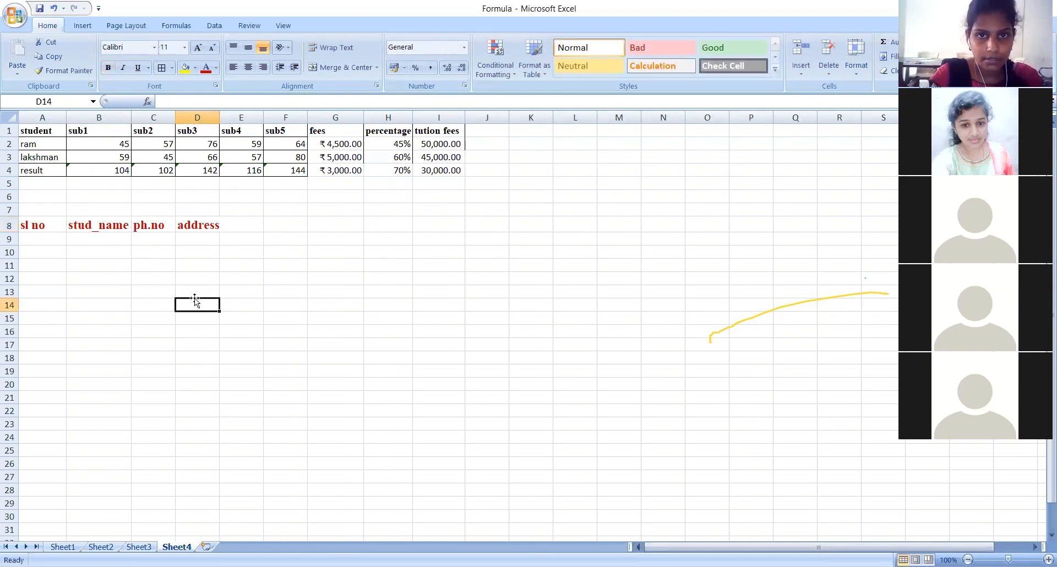
Format the empty cells A9:A12 in Times New Roman, size 14, with the font color Dark Blue, Text 2, Darker 25%
drag(26, 241, 29, 275)
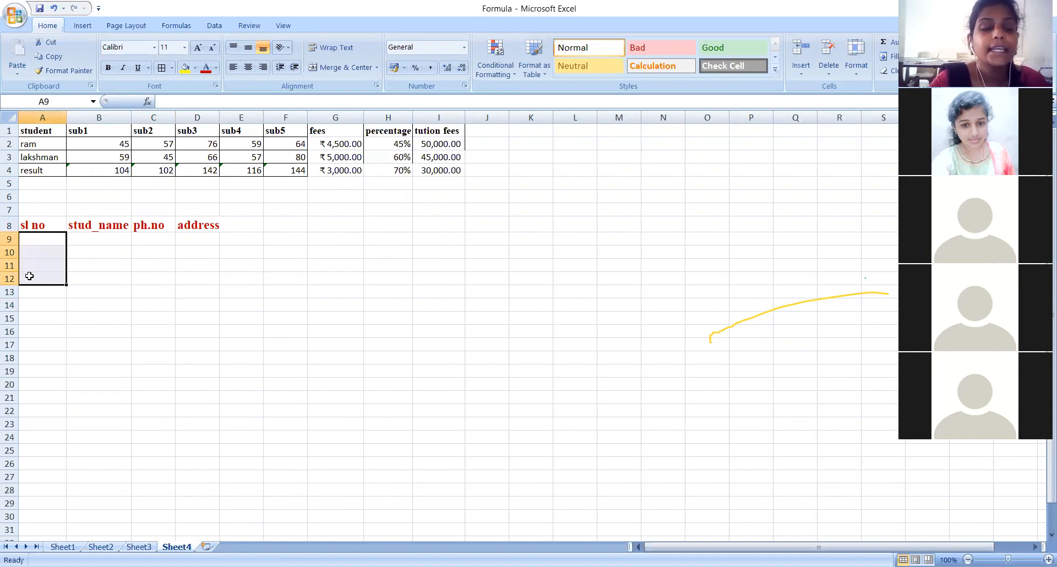
click(153, 50)
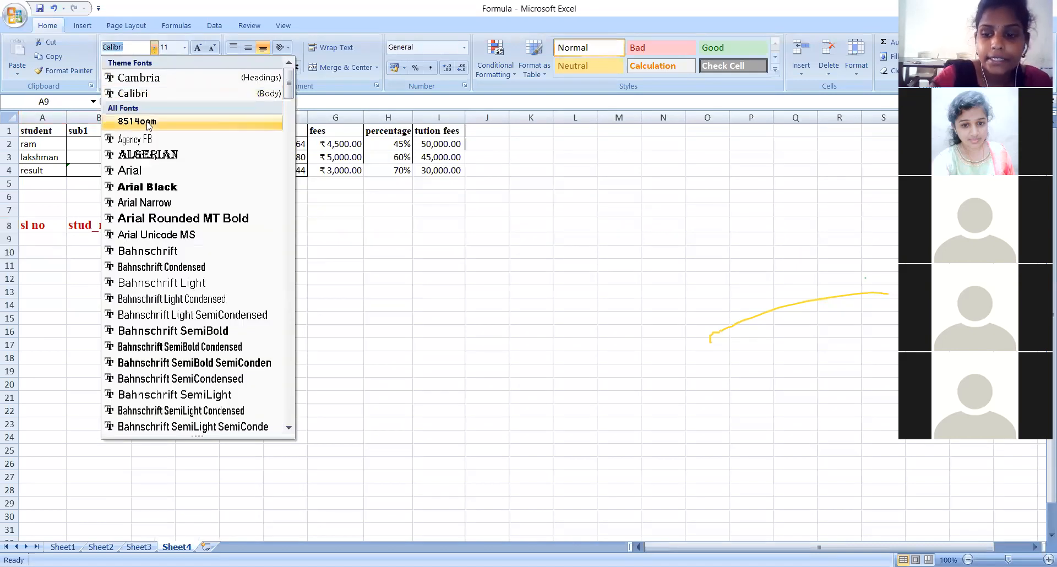
text(Times New Ro)
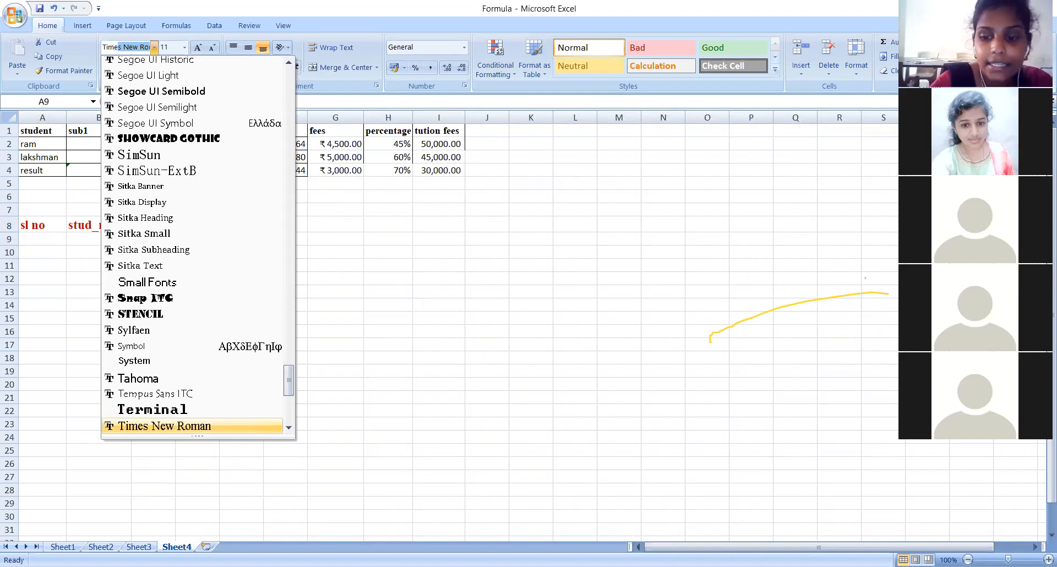
key(Return)
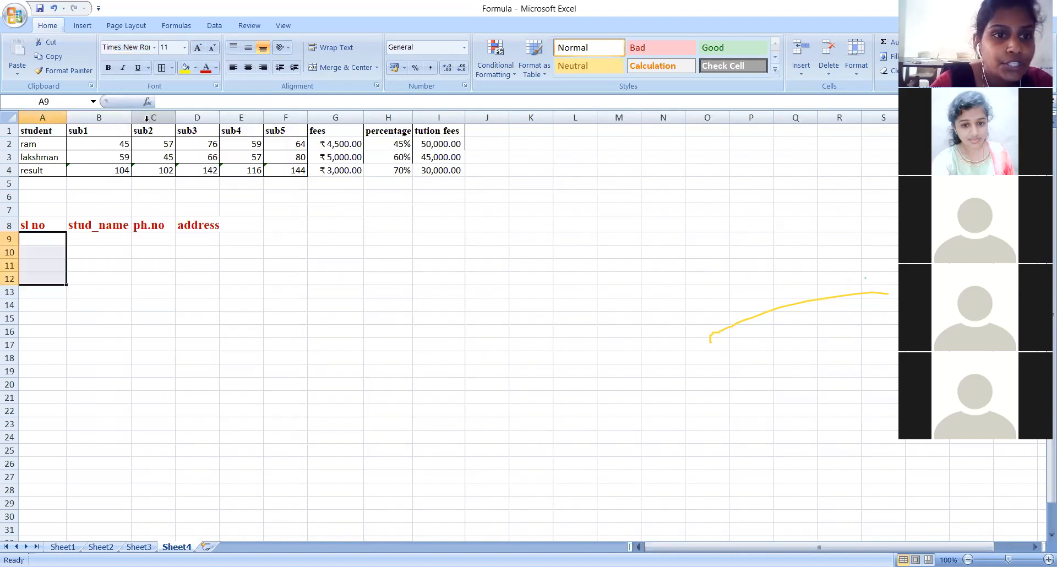
click(185, 48)
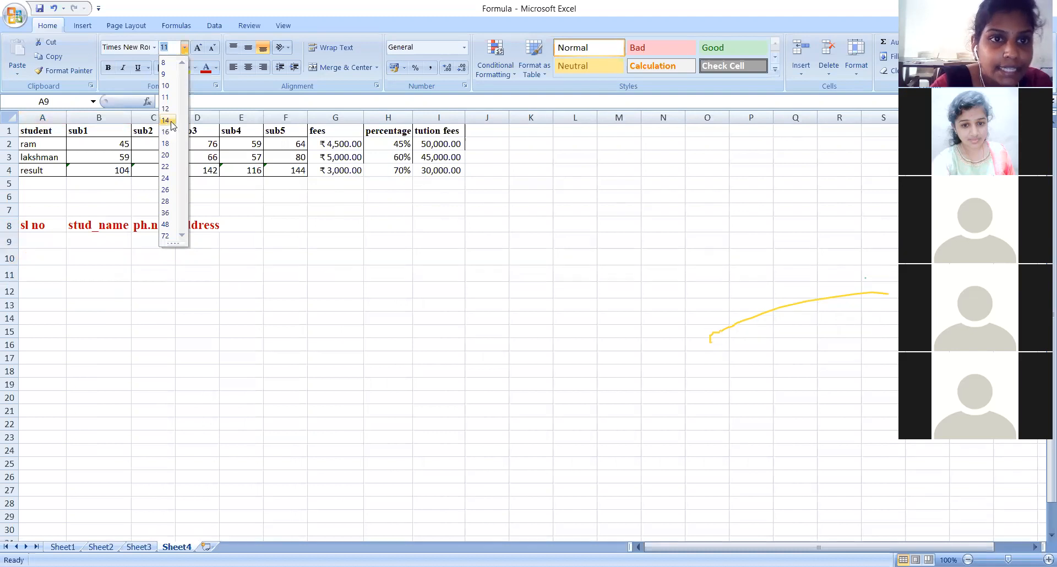
click(170, 121)
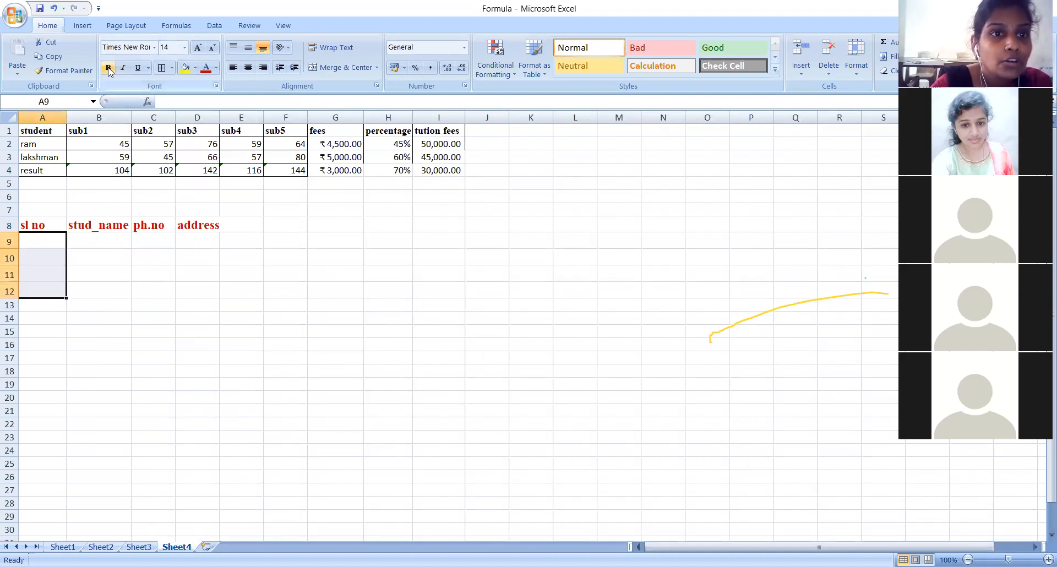
click(216, 68)
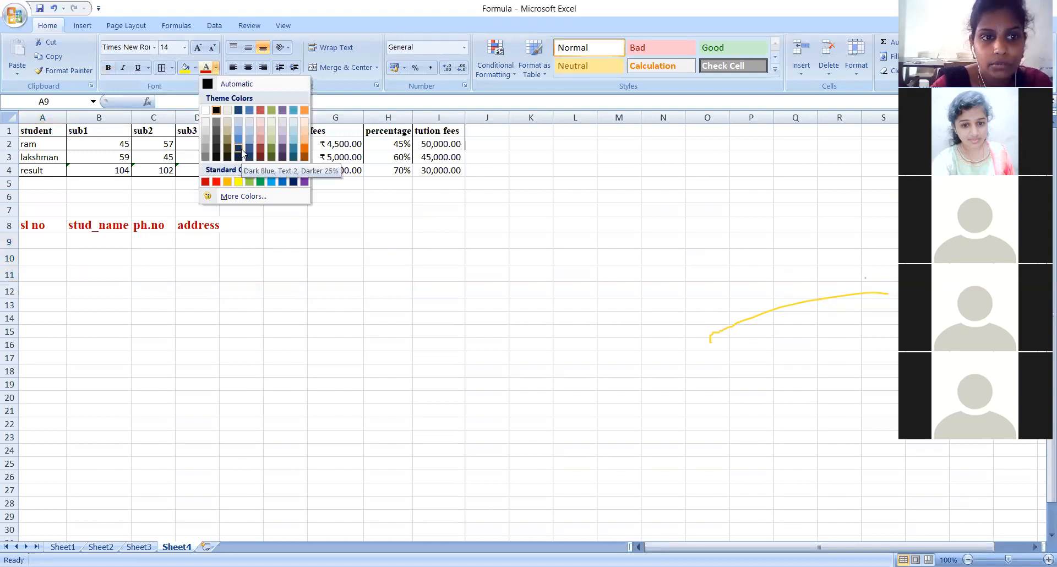
click(238, 149)
Number the rows under the sl no heading from 1 to 4 in A9:A12
drag(42, 242, 40, 295)
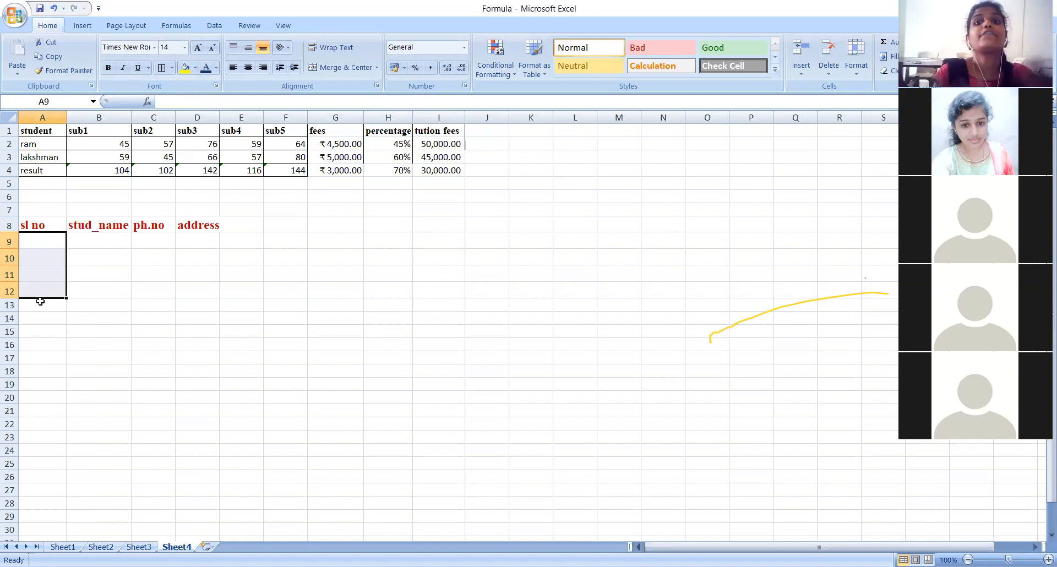
click(43, 242)
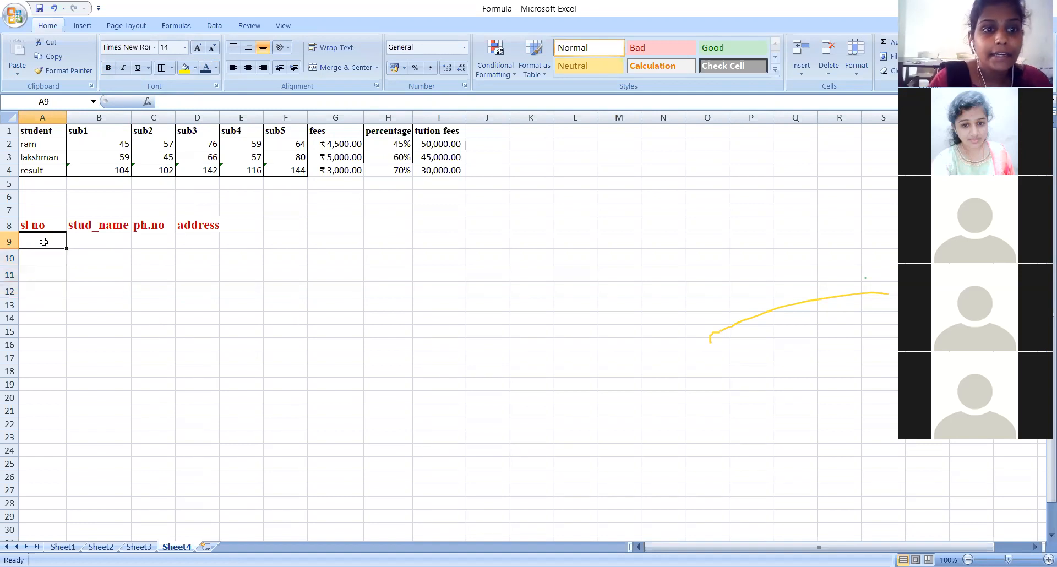
text(1)
key(Return)
text(2)
key(Return)
text(3)
key(Return)
text(4)
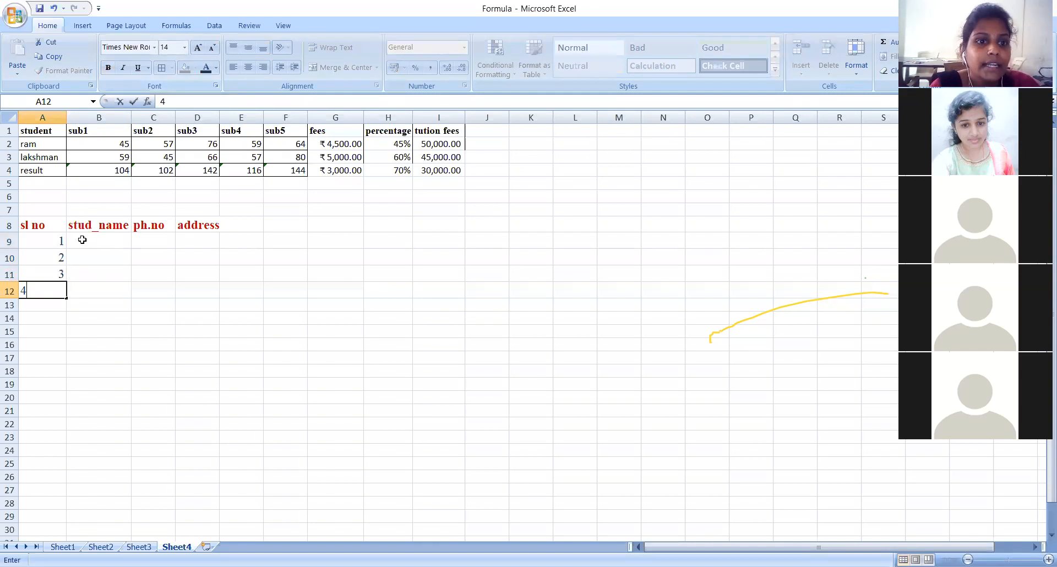
Format the empty cells B9:D12 in Times New Roman, size 12, with the standard purple font color
drag(82, 239, 190, 275)
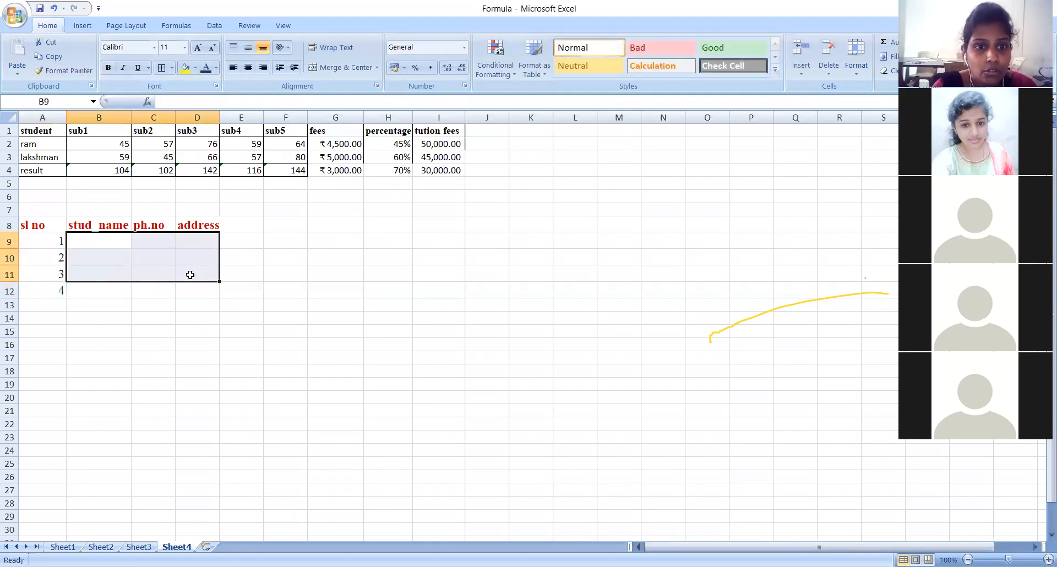
click(190, 275)
drag(78, 241, 197, 288)
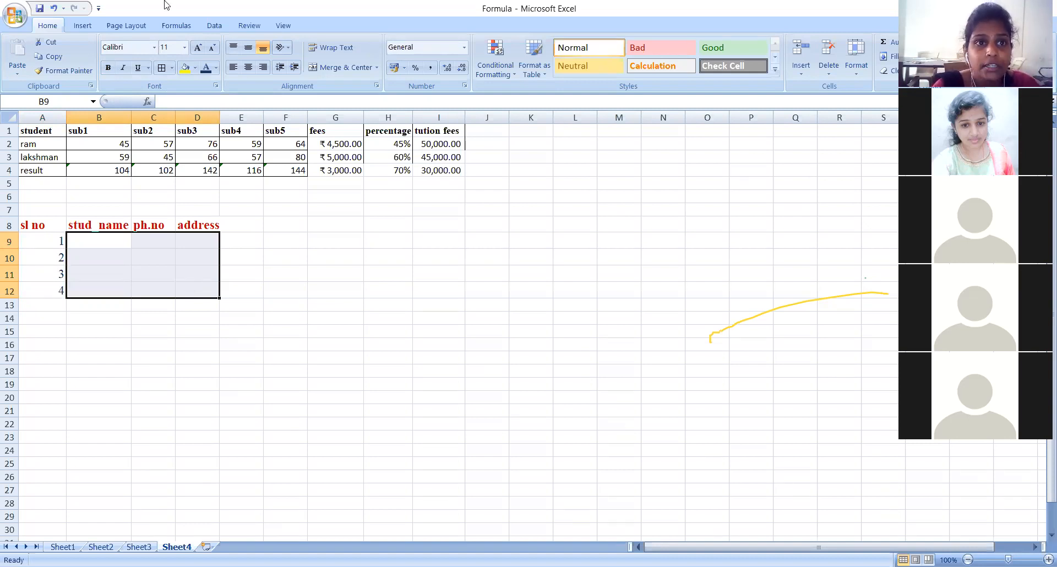
click(154, 48)
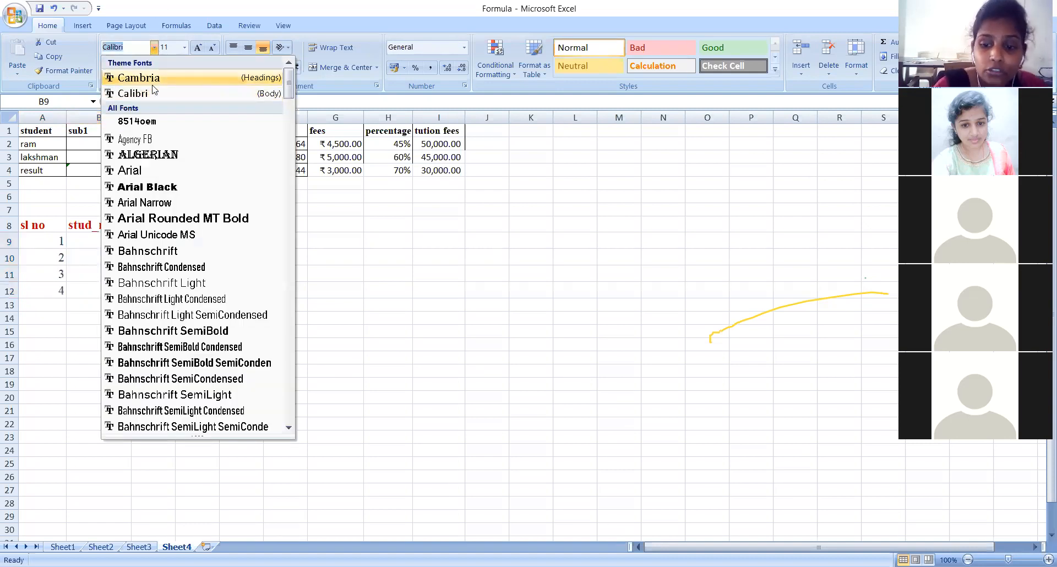
text(Times New Ro)
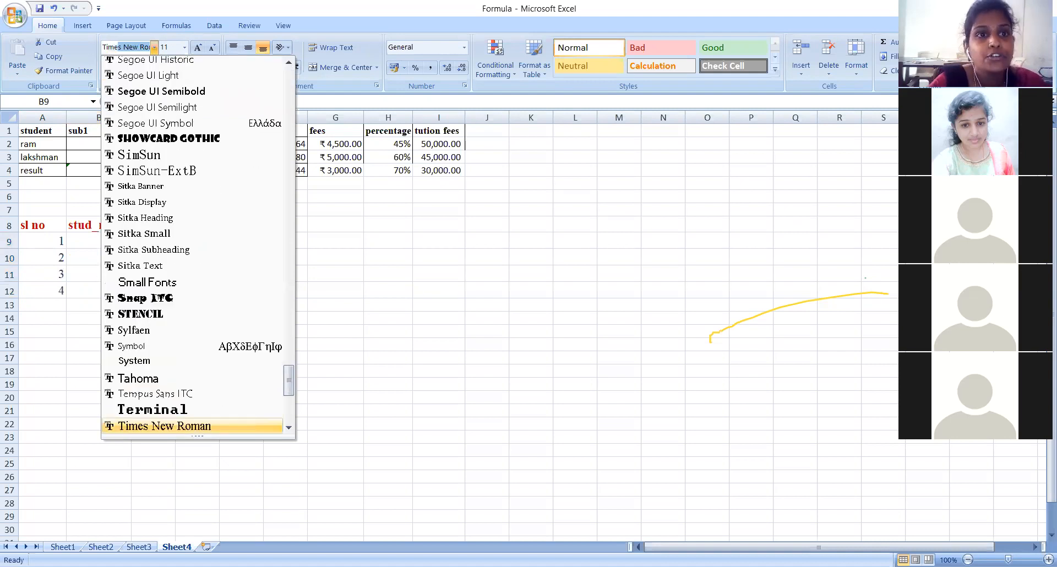
key(Return)
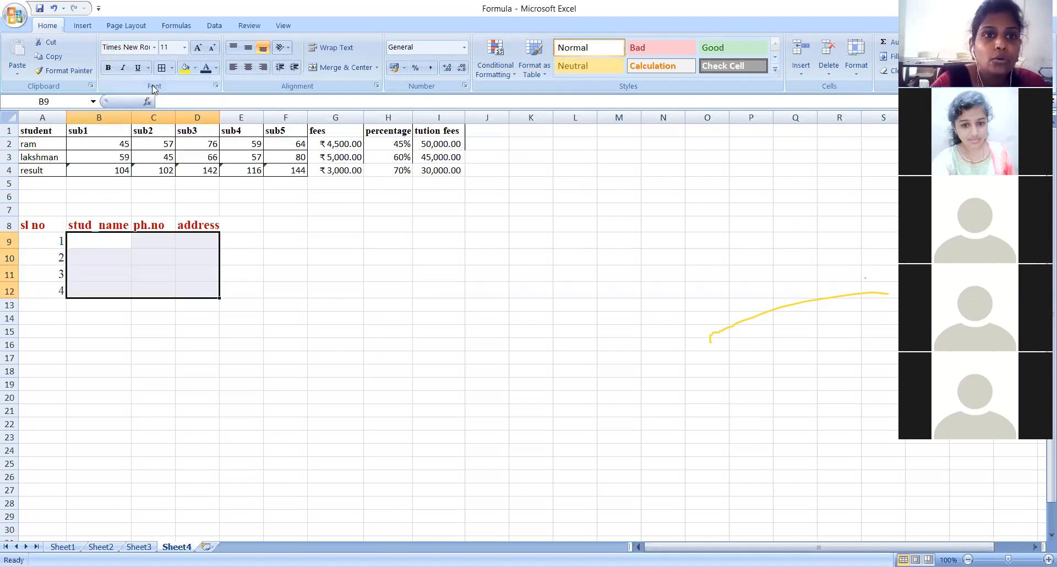
click(184, 48)
click(166, 110)
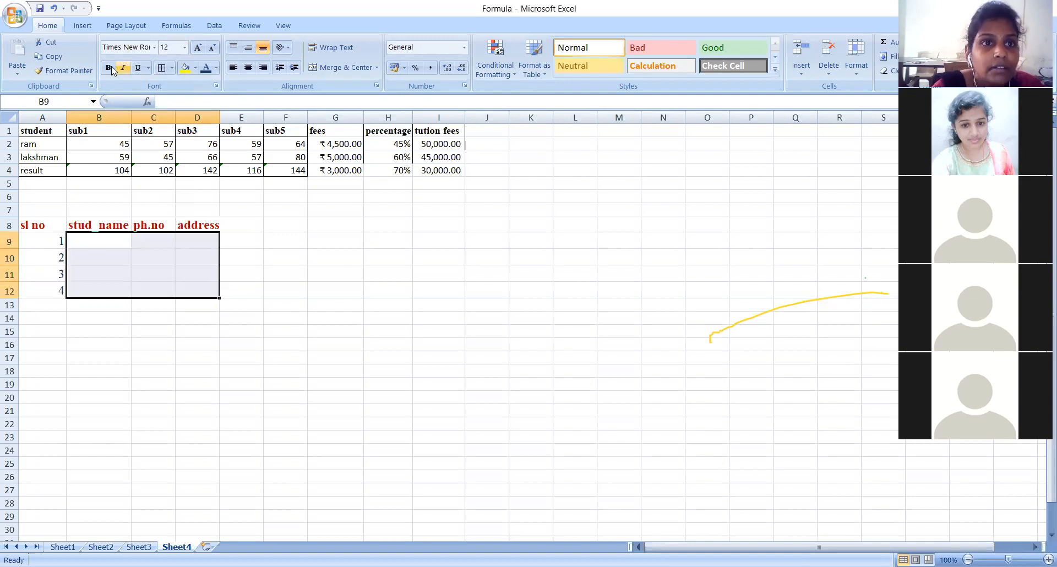
click(217, 67)
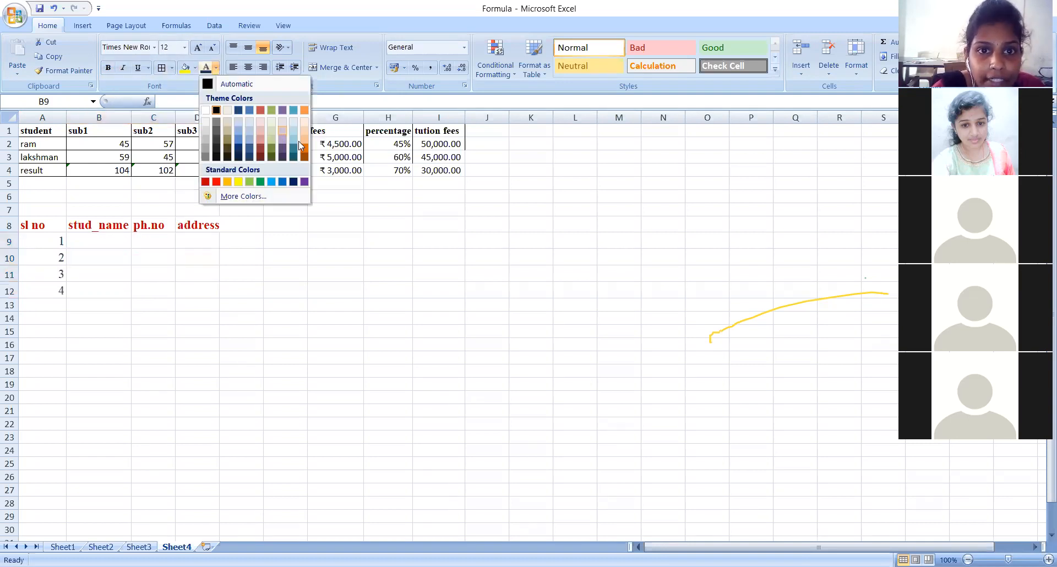
click(305, 183)
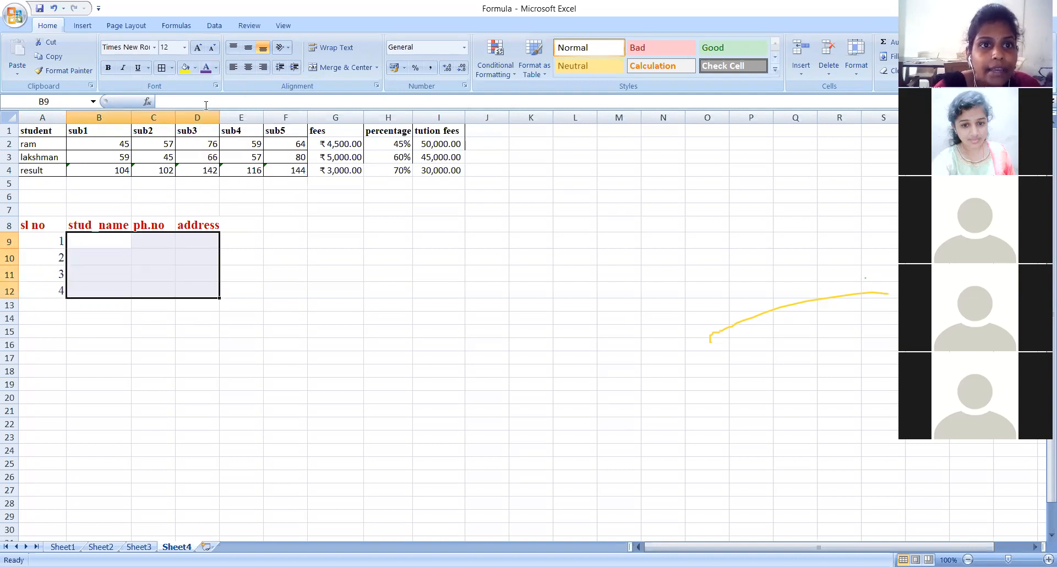
Fill B9:B12 under the stud_name heading with the four students' first names
click(110, 246)
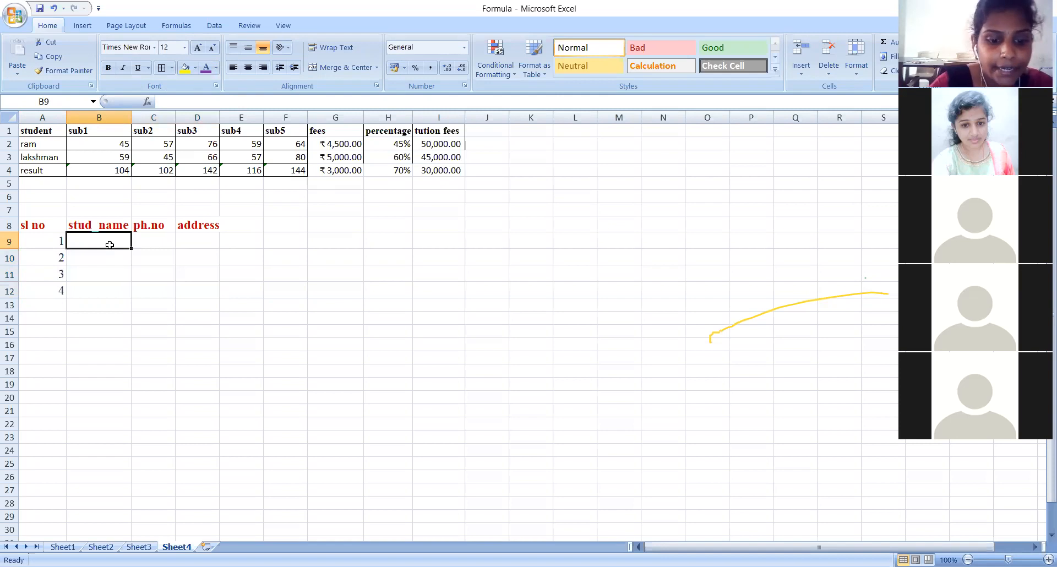
text(suma)
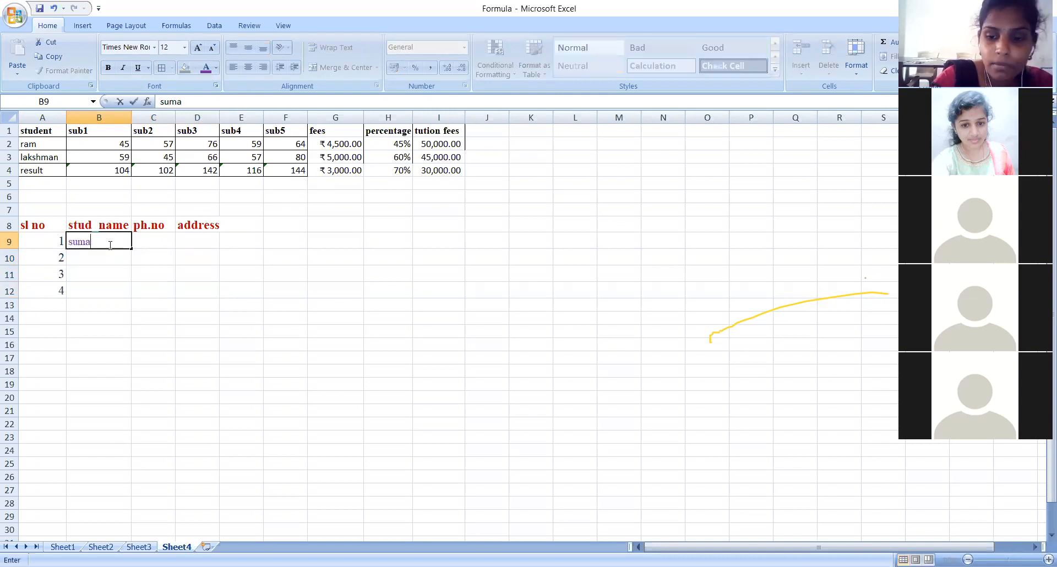
key(Return)
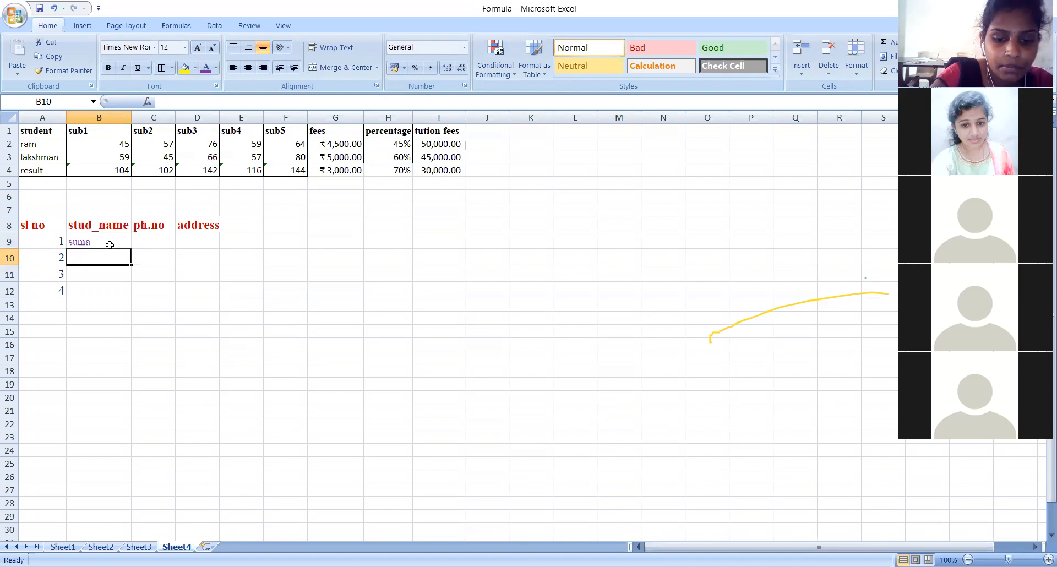
text(kavita)
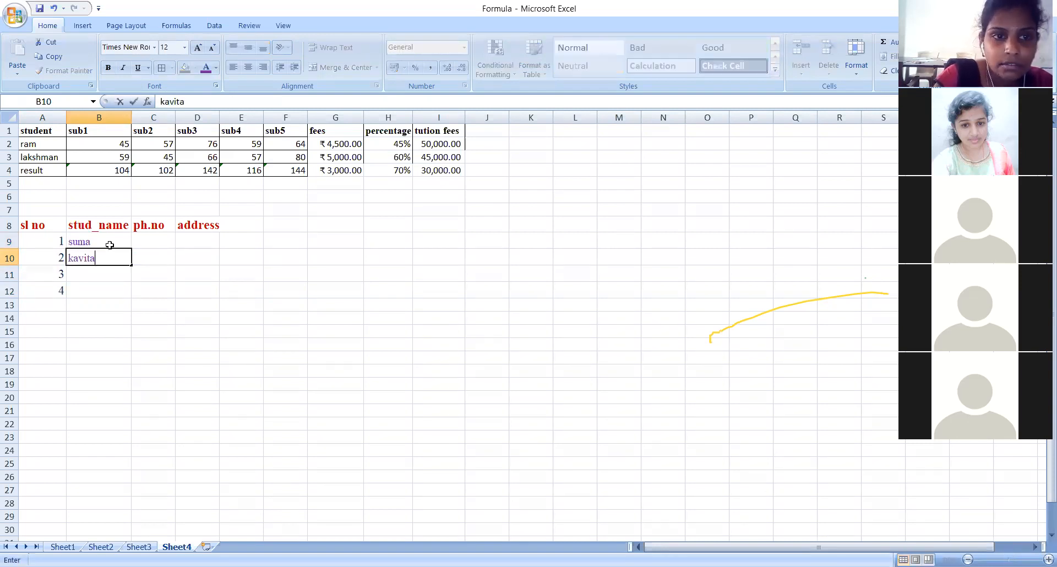
key(Return)
text(sahana)
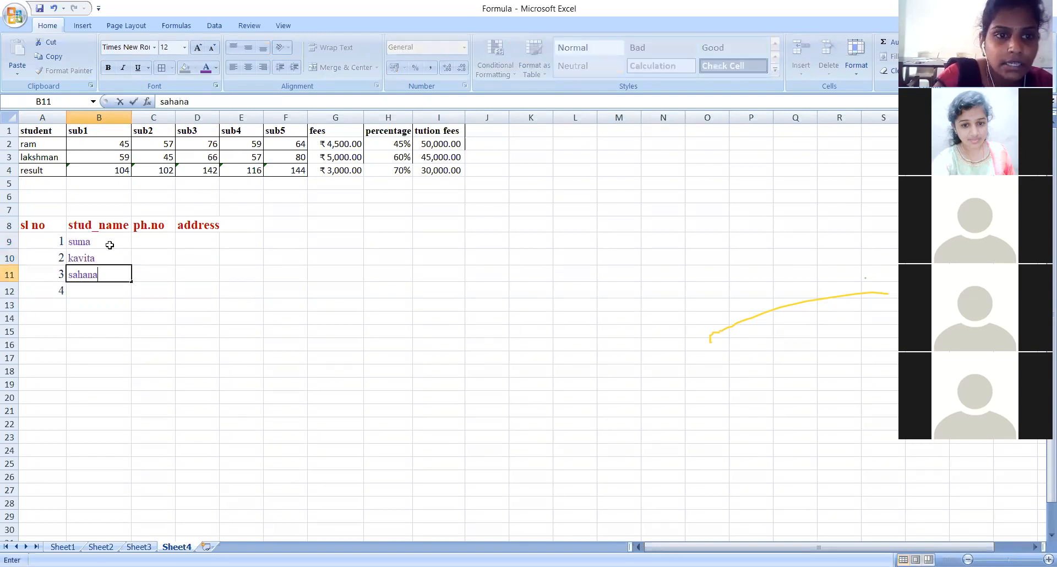
key(Return)
text(keerti)
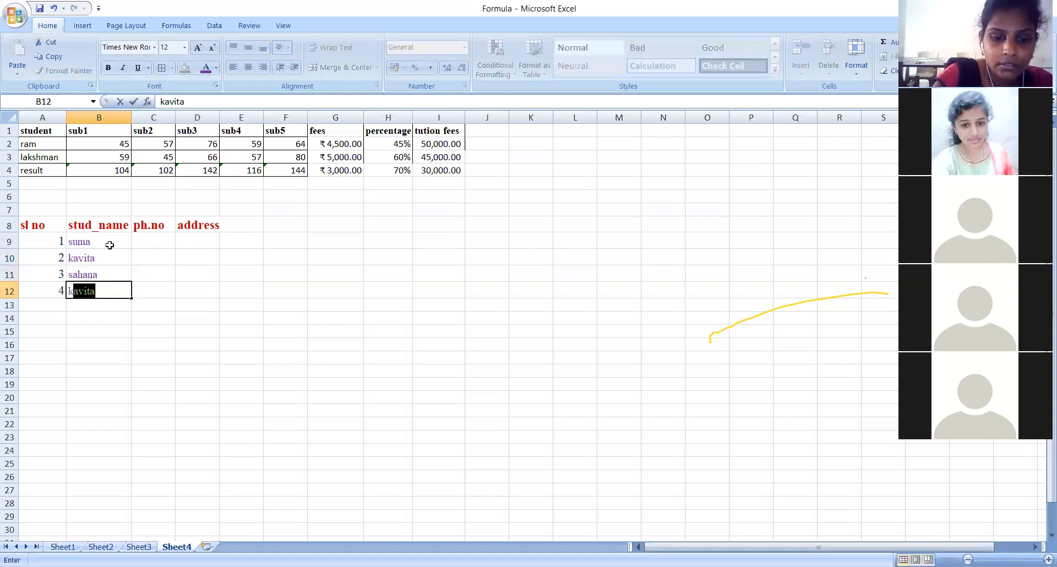
Fill C9:C12 under the ph.no heading with the four students' phone numbers
click(152, 240)
text(7688)
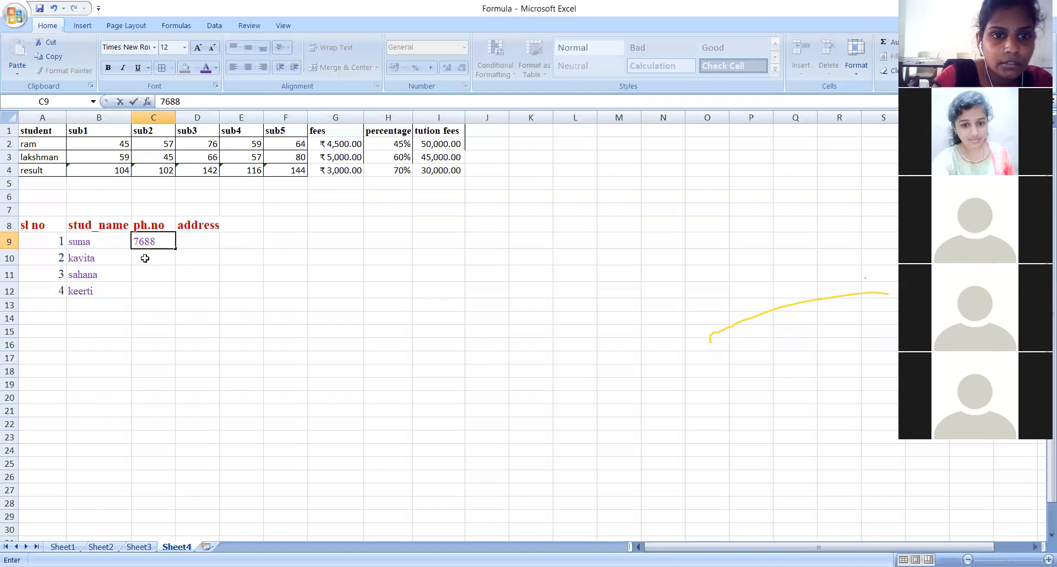
click(146, 259)
text(3466)
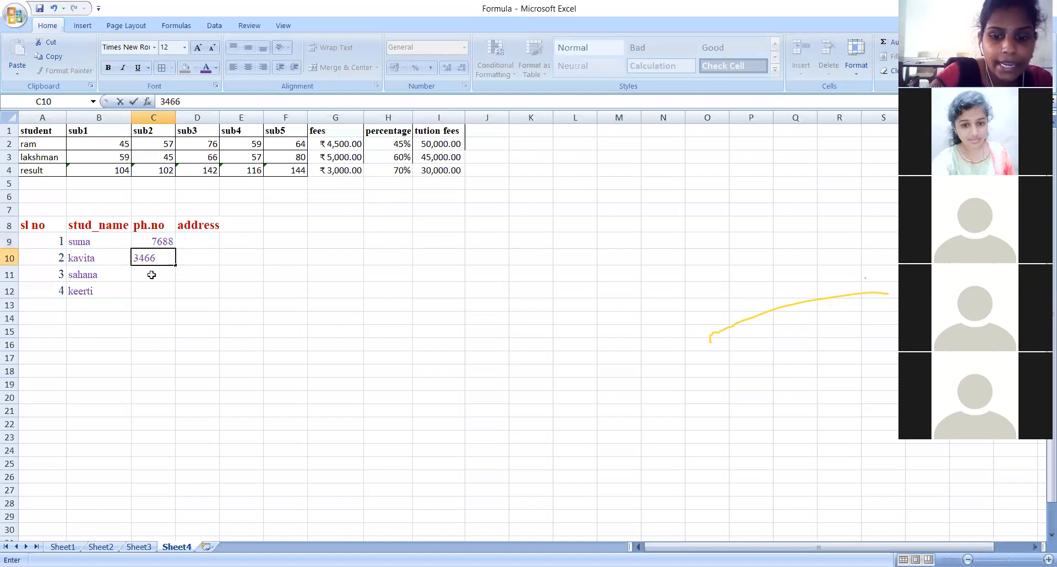
click(151, 275)
text(82653)
click(152, 291)
text(3378)
Enter the students' city in D9 under the address heading and fill it down through D12
click(200, 237)
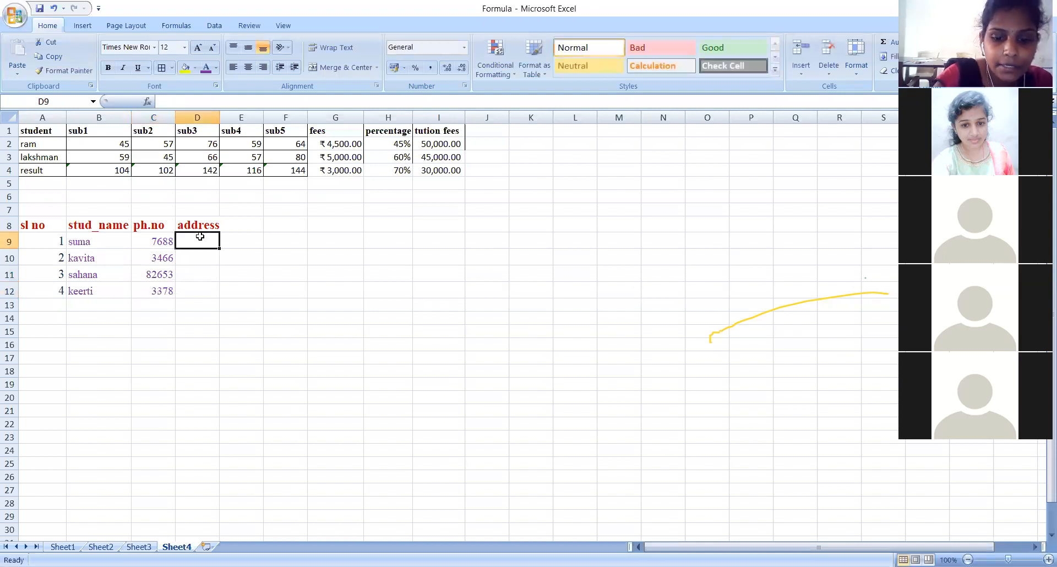
text(bijapur)
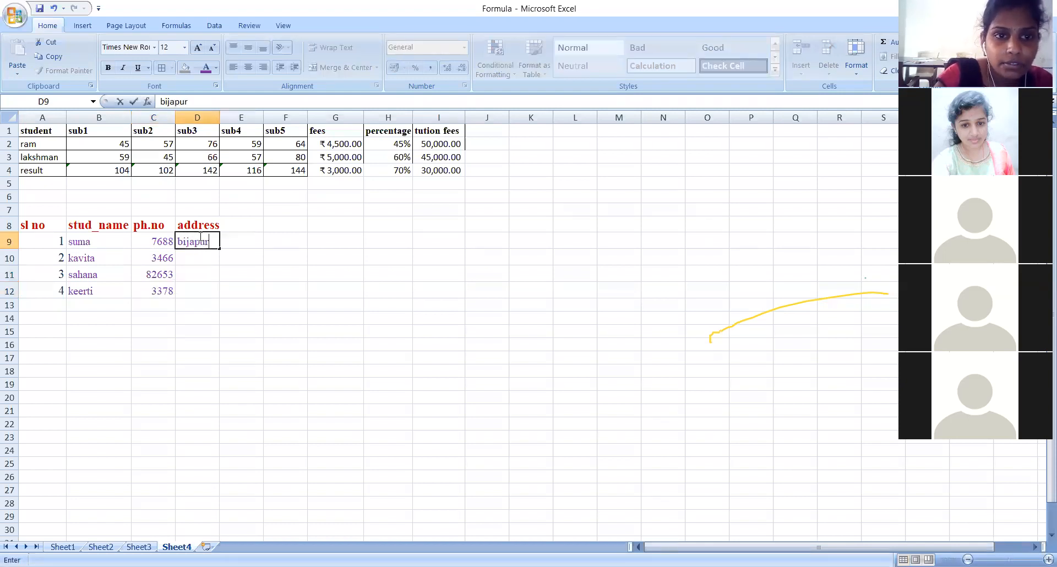
click(199, 257)
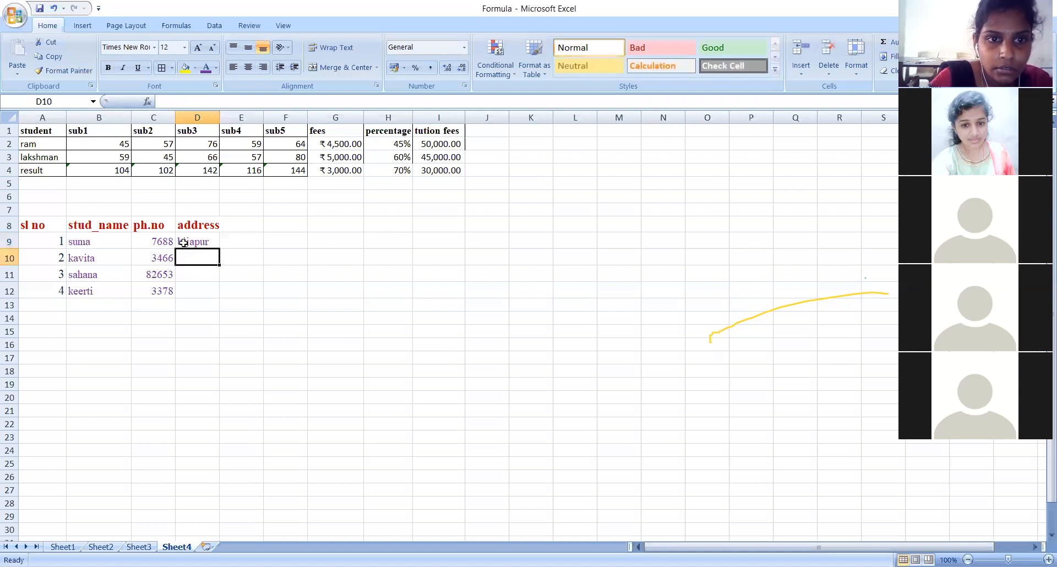
click(260, 254)
click(184, 239)
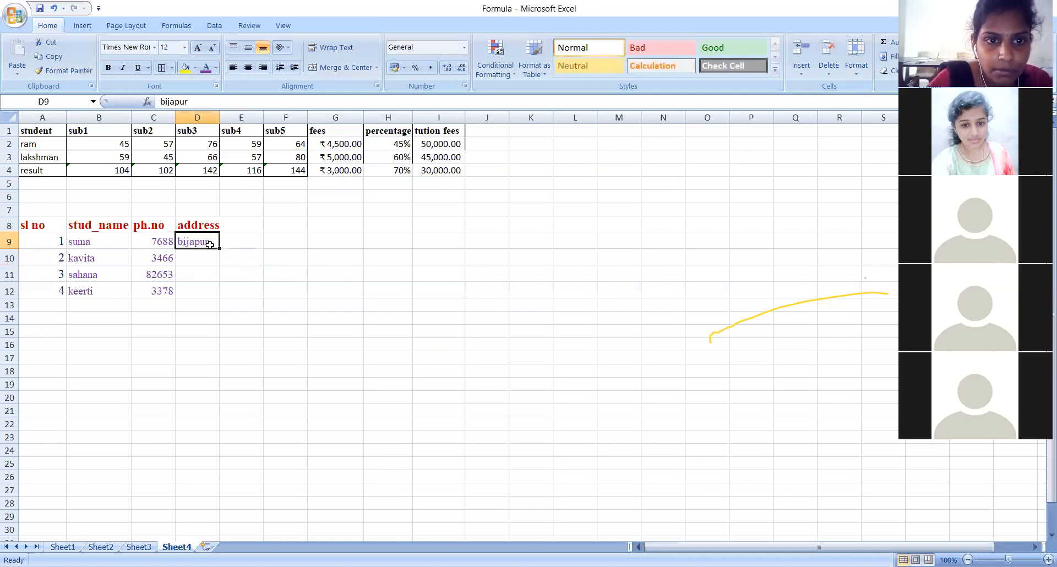
drag(214, 249, 212, 289)
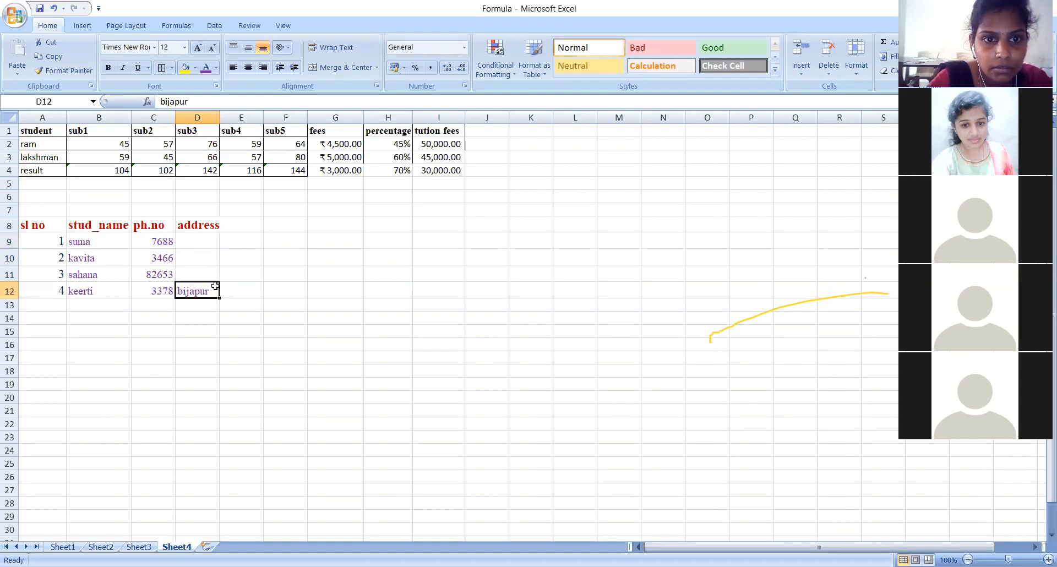
mouse_move(219, 280)
mouse_down()
mouse_move(209, 245)
mouse_move(217, 292)
mouse_up()
click(278, 271)
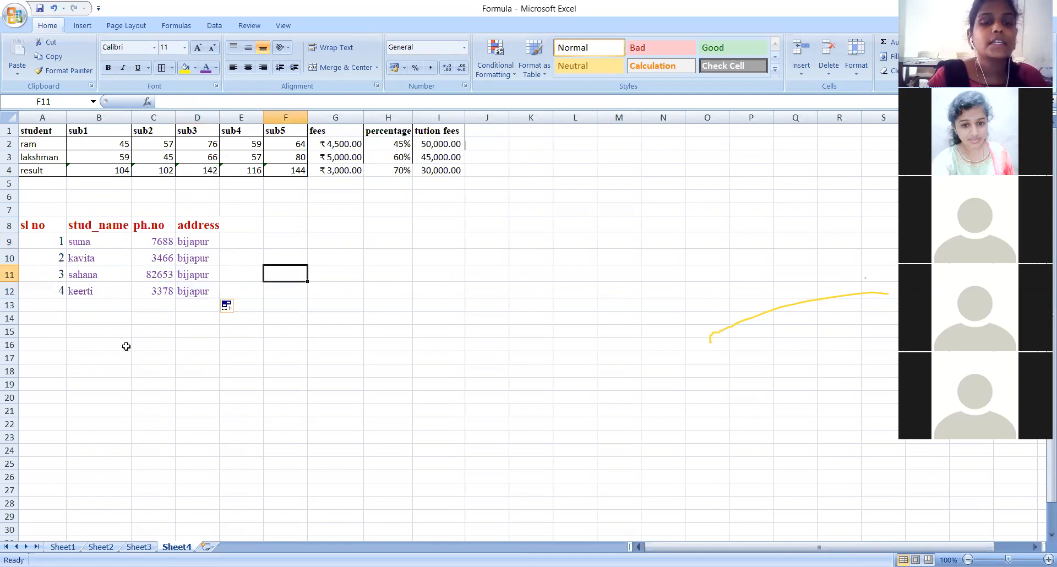
Widen column D slightly and add the heading email in E8
click(238, 227)
drag(218, 117, 223, 117)
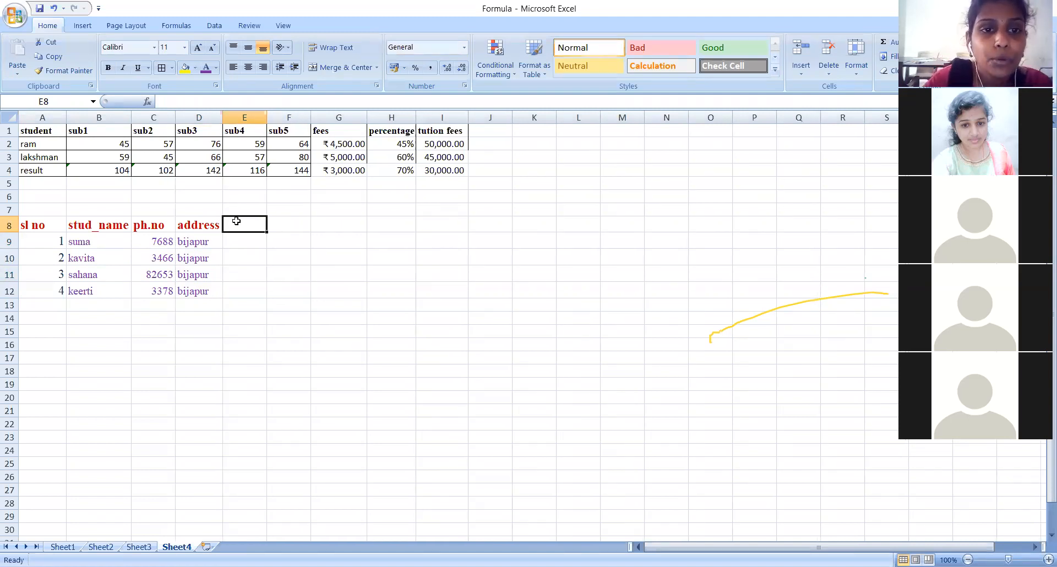
text(email)
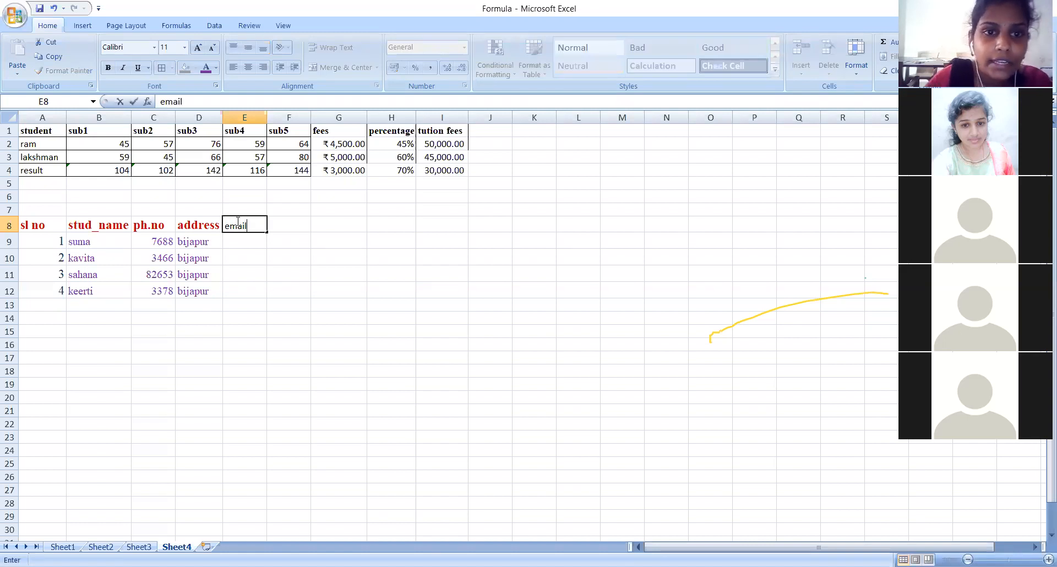
click(279, 261)
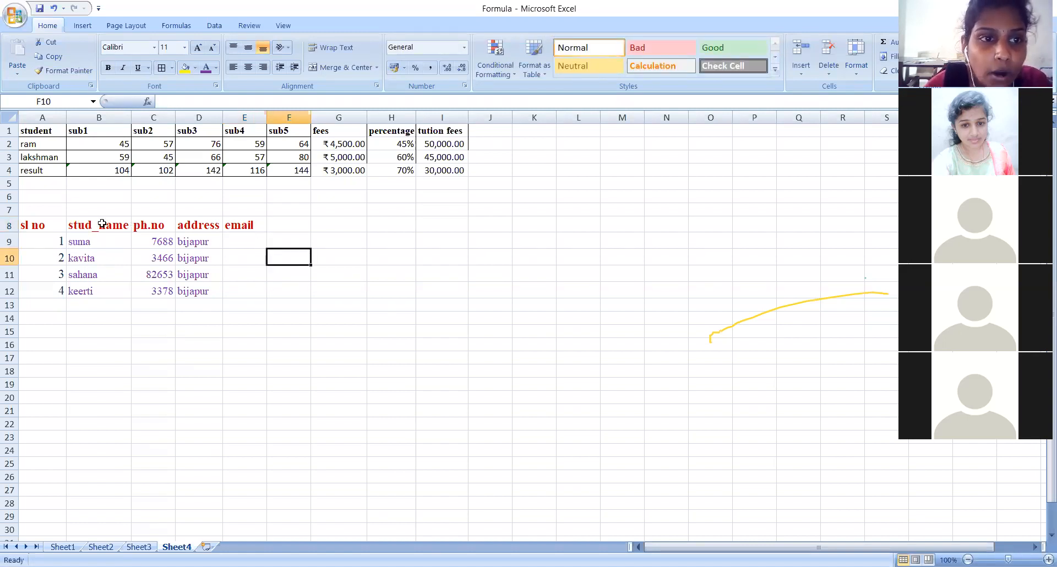
Enter the sample heading hj in F8, with the test entries hj in E9 and fg in F9
click(286, 224)
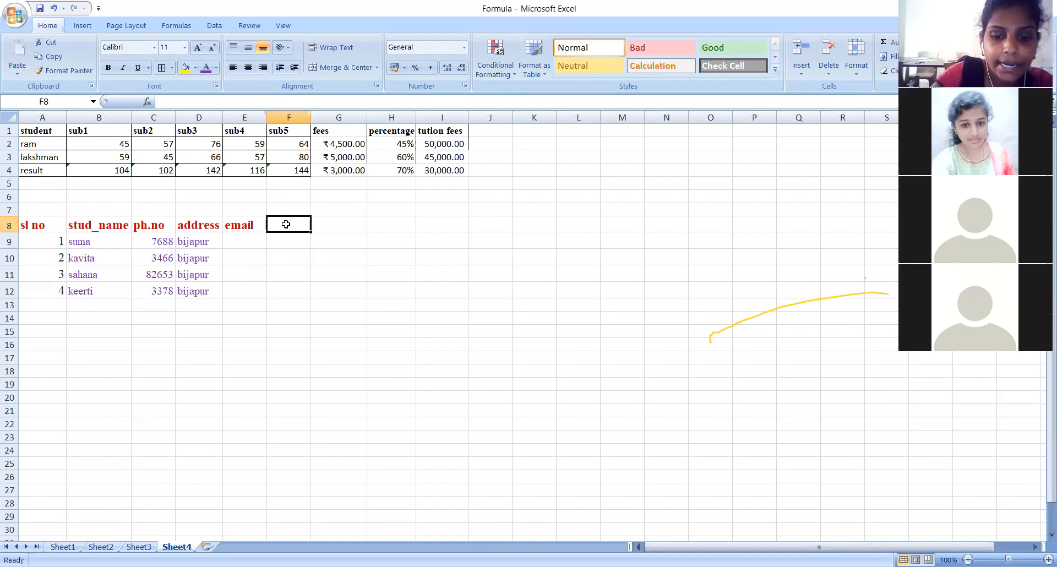
text(hj)
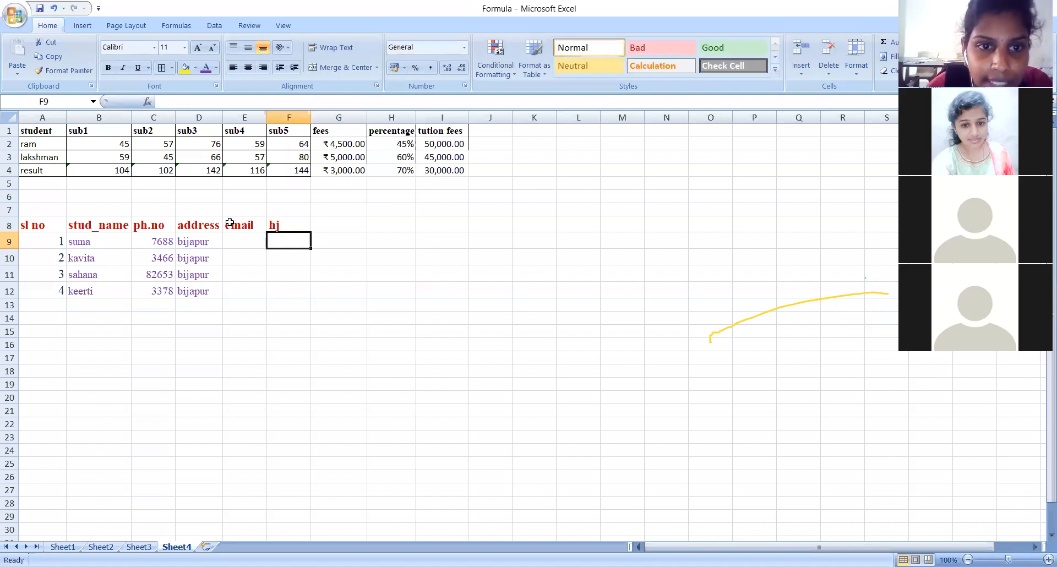
click(244, 245)
text(hj)
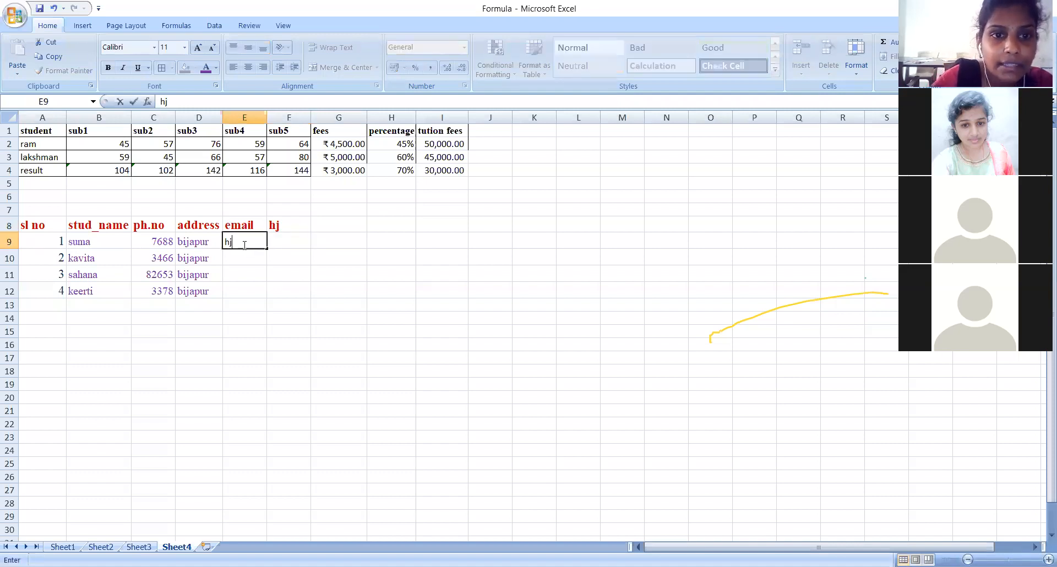
click(281, 241)
text(fg)
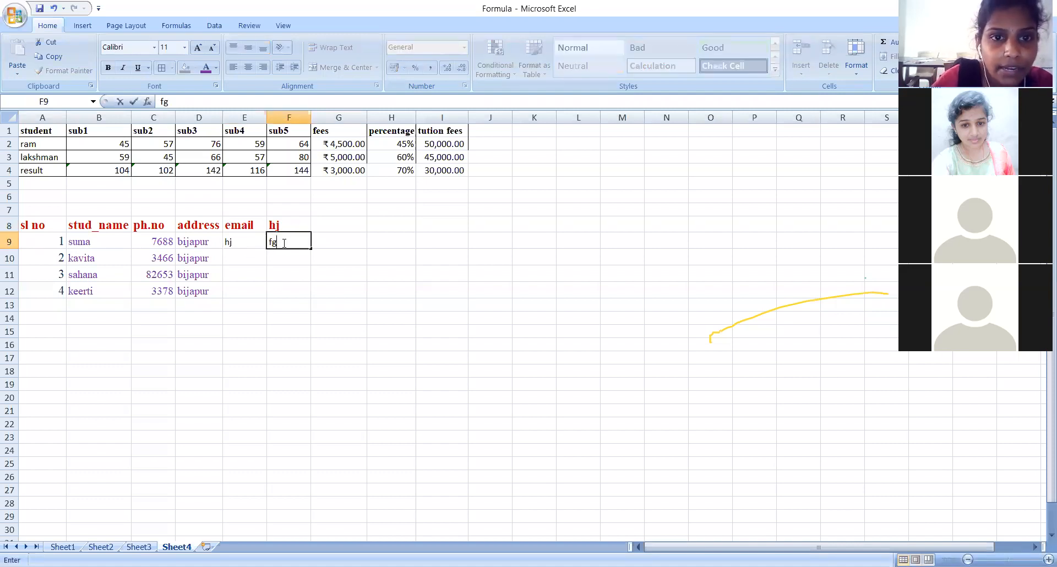
click(236, 258)
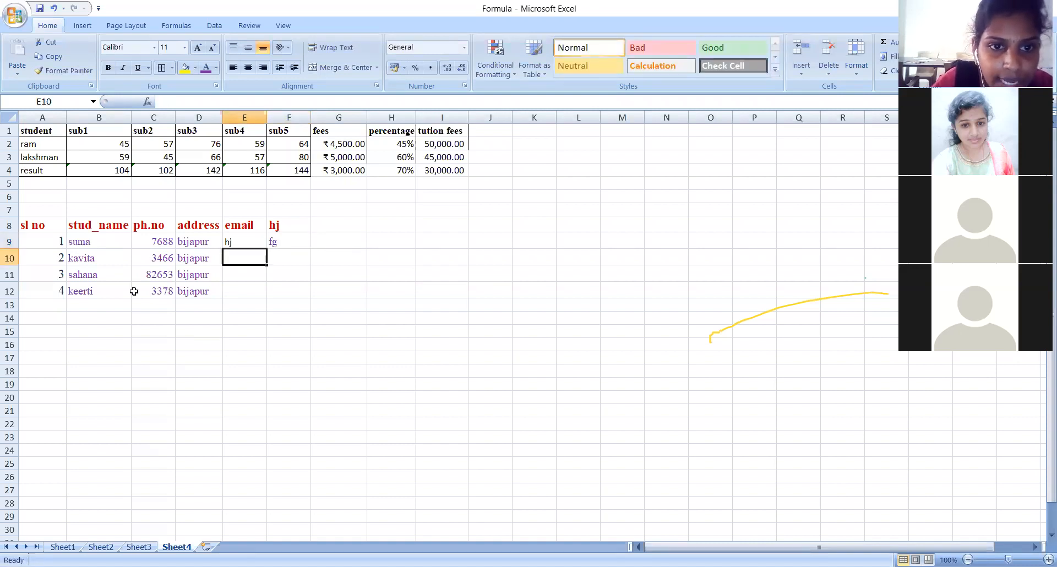
Add serial number 5 in A13, directly below the existing sl no entries
click(58, 304)
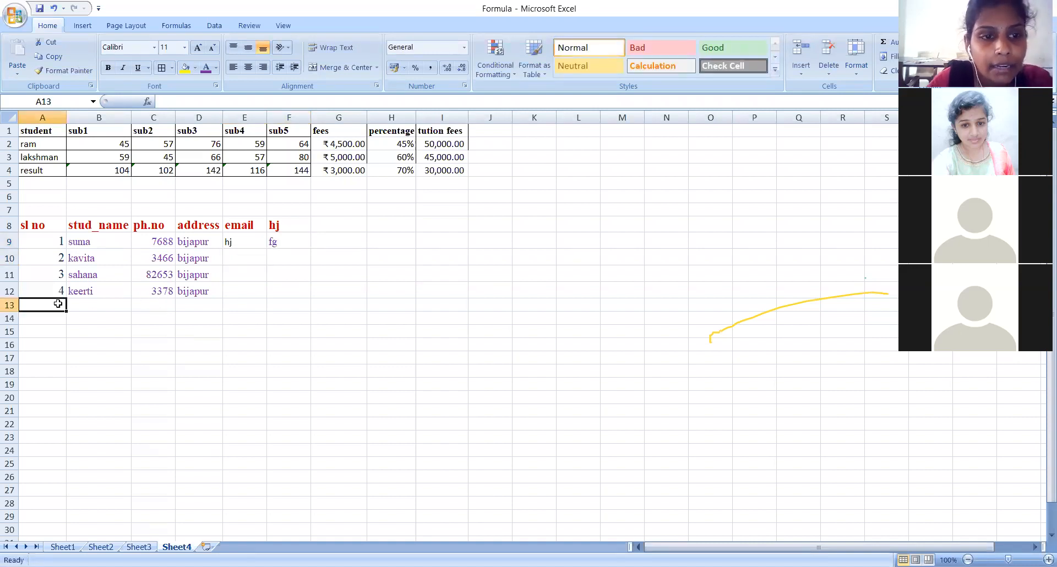
text(5)
key(Return)
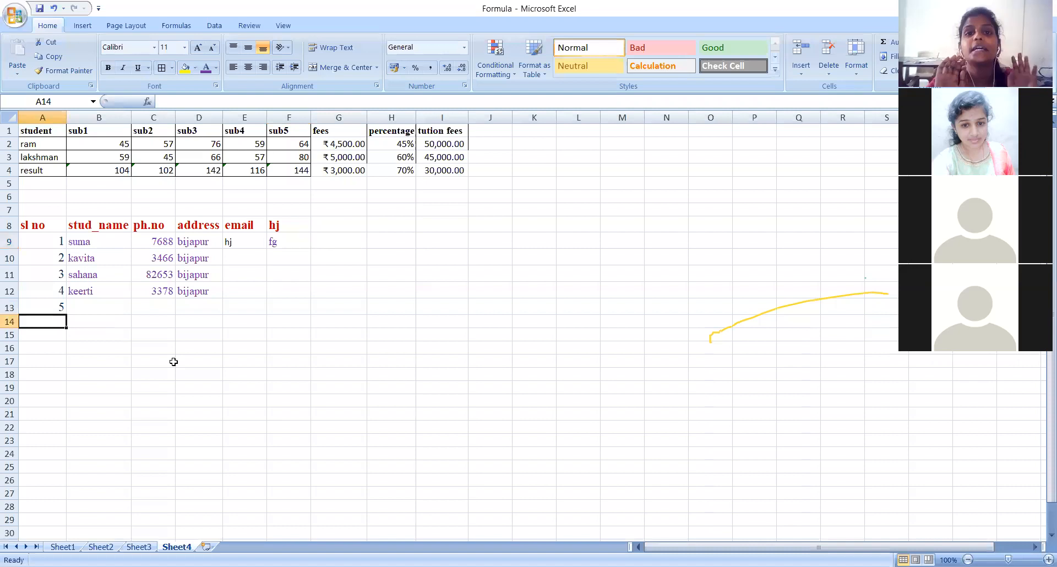
Enter the short month name jan in G10, beside the student table
click(344, 259)
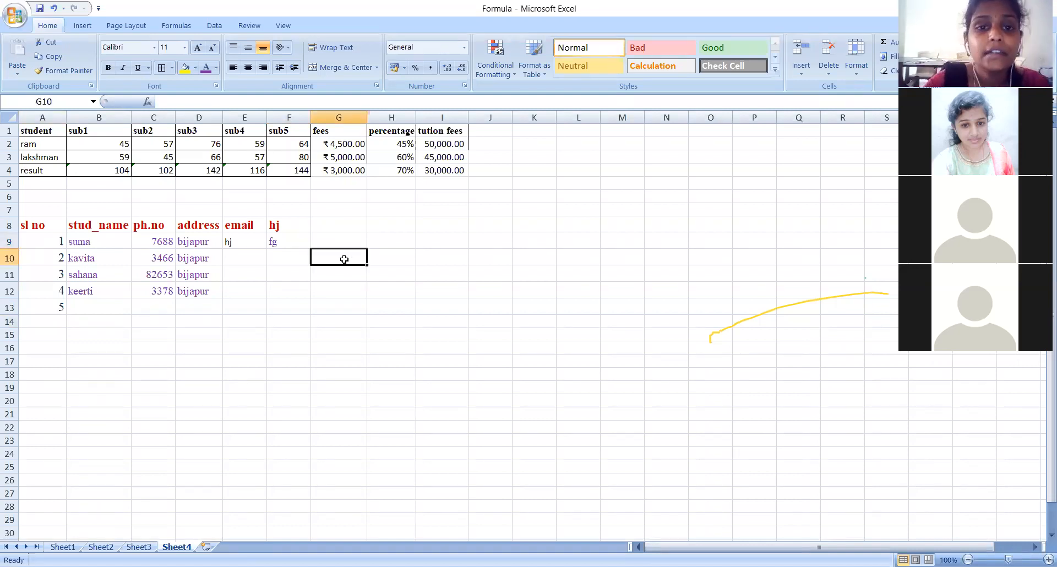
text(jana)
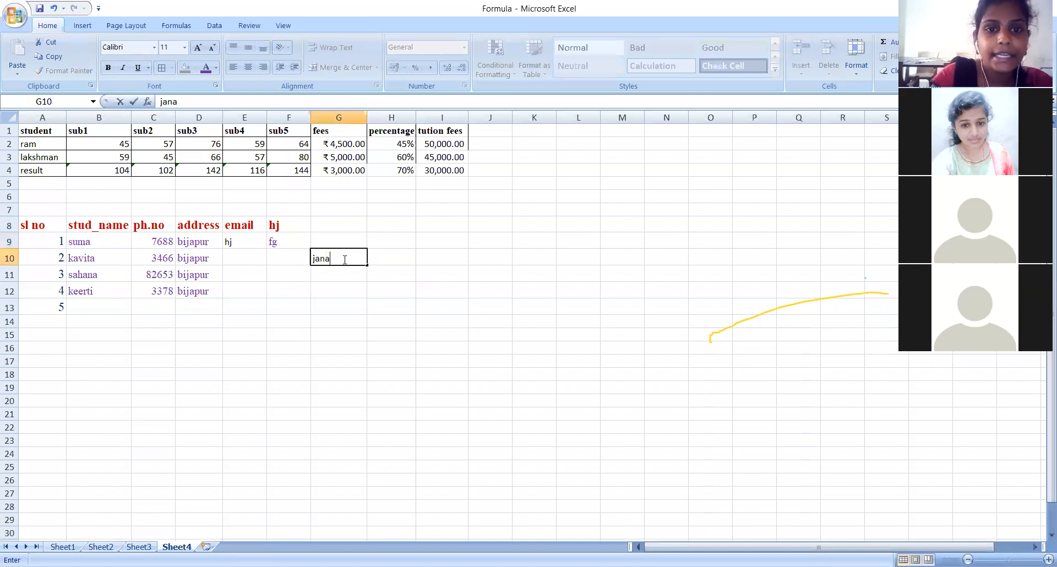
click(350, 319)
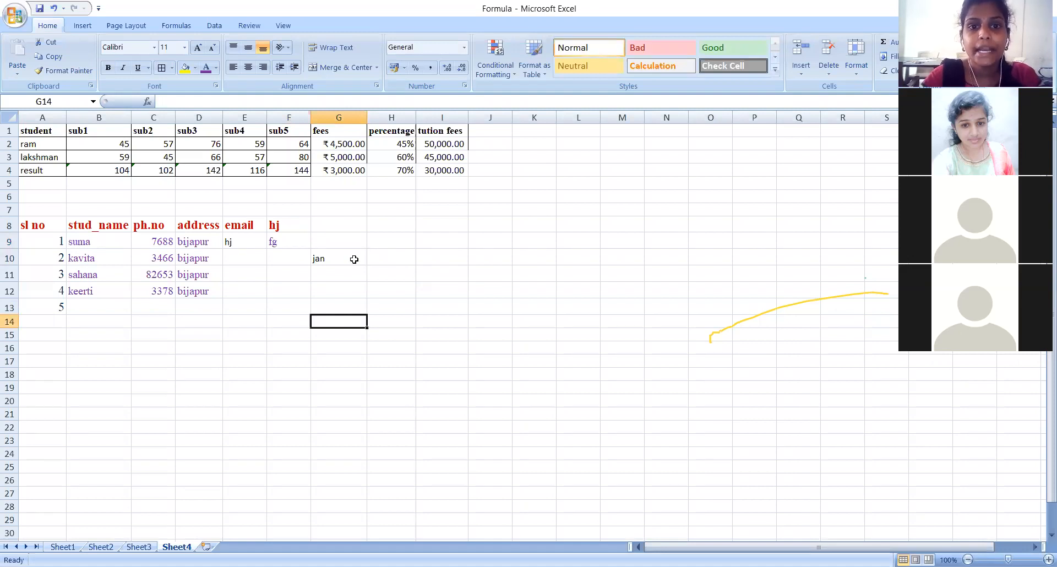
click(388, 257)
text(feb)
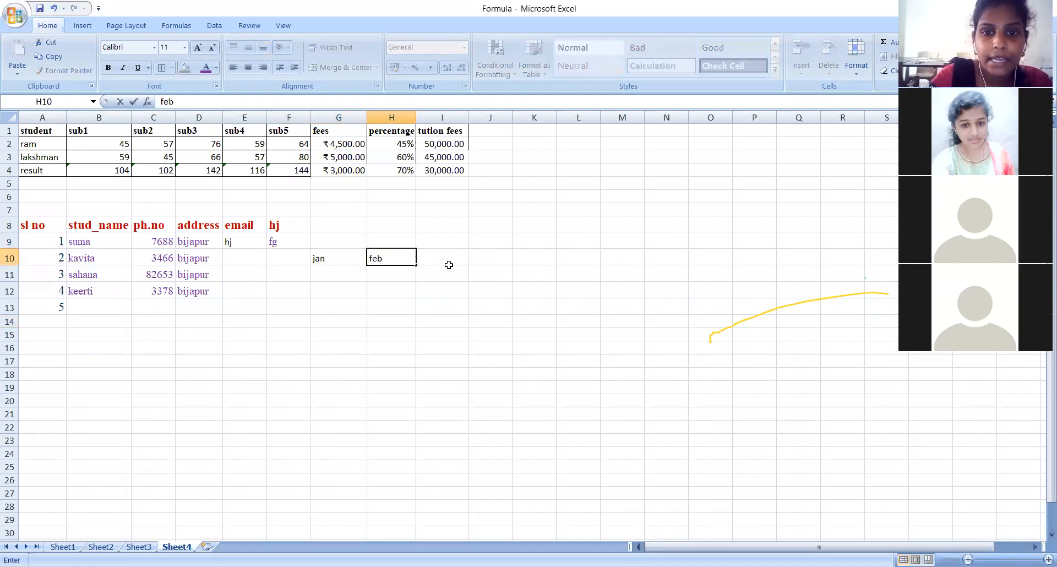
click(449, 260)
text(mar)
key(BackSpace)
key(BackSpace)
key(BackSpace)
click(398, 261)
key(BackSpace)
AutoFill the month series from jan in G10 across to jun in L10
click(350, 257)
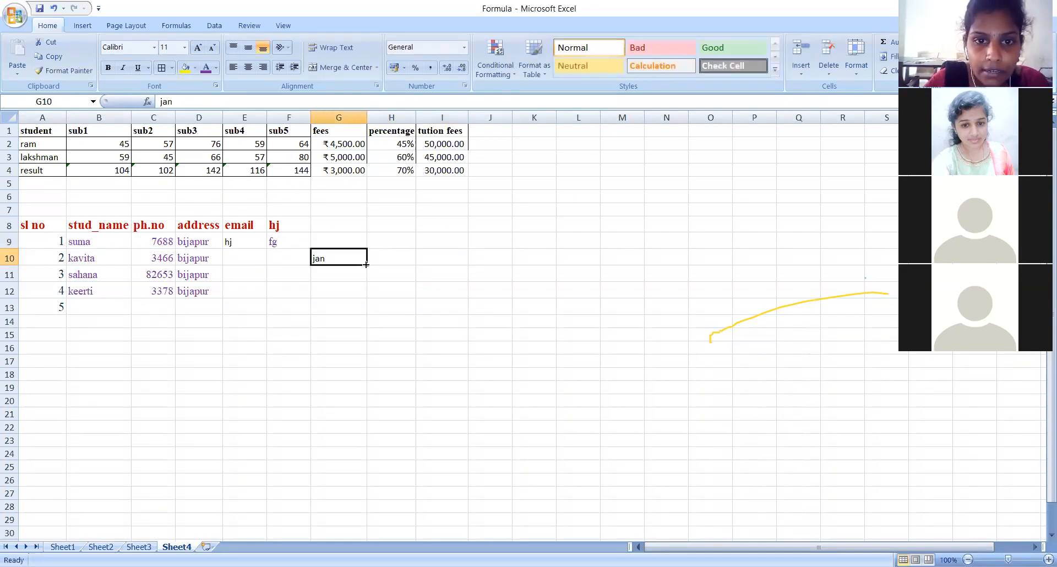
drag(368, 264, 589, 266)
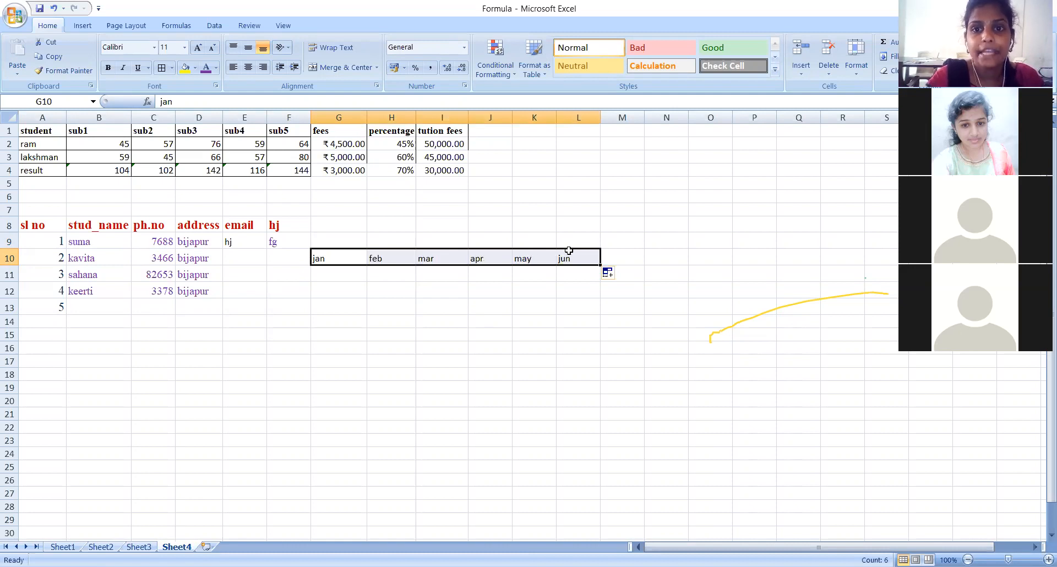
Enter january in G12 and AutoFill the full month names across to may in K12
click(332, 295)
text(january)
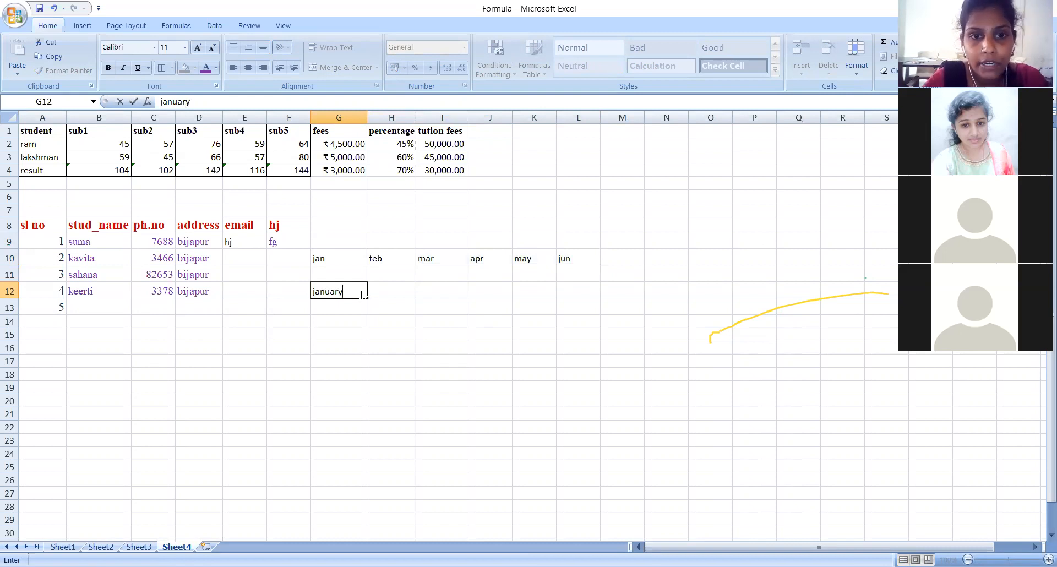
key(F2)
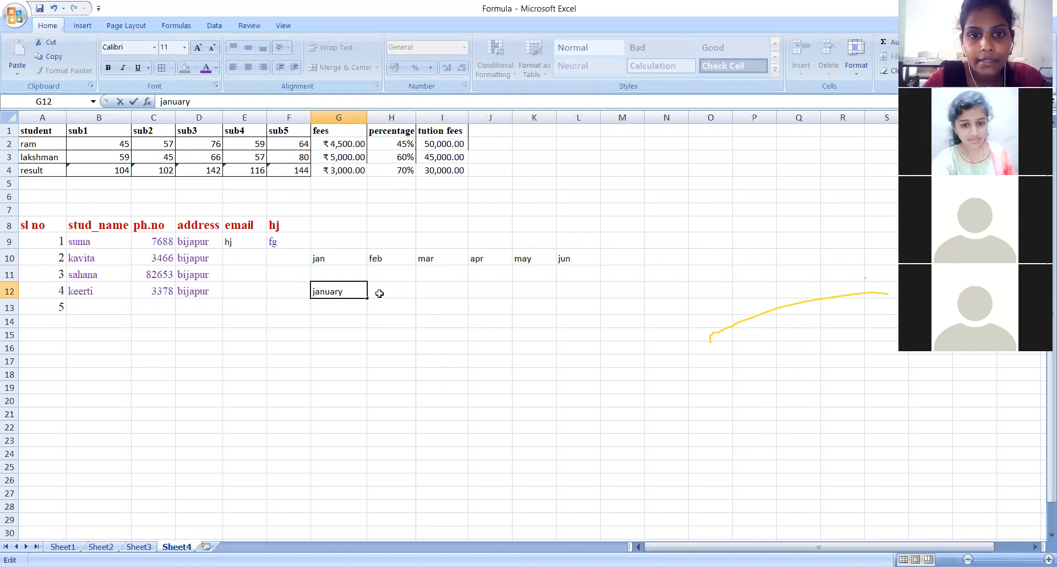
click(364, 348)
click(352, 293)
drag(367, 298, 550, 288)
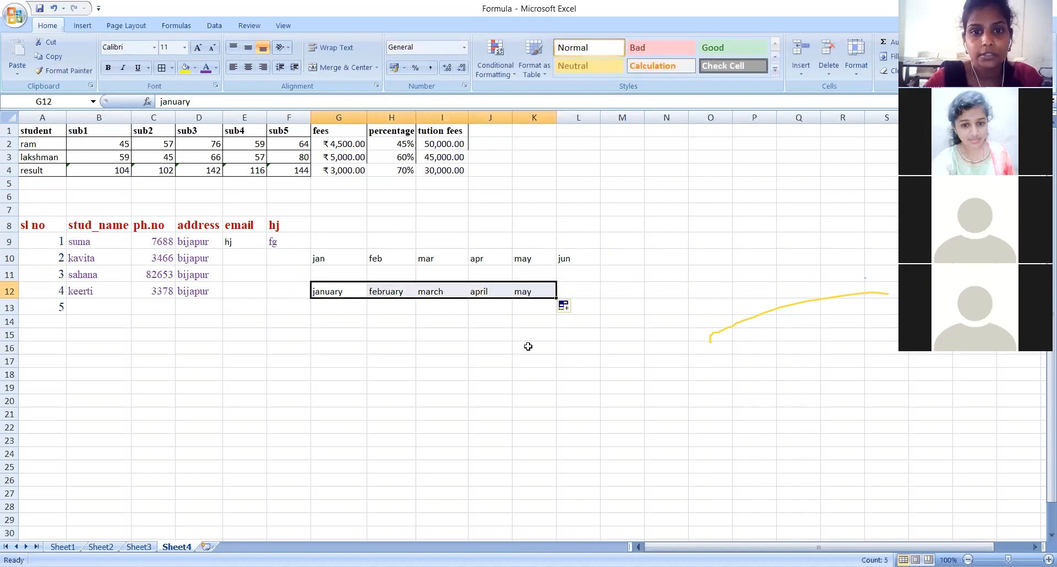
click(532, 347)
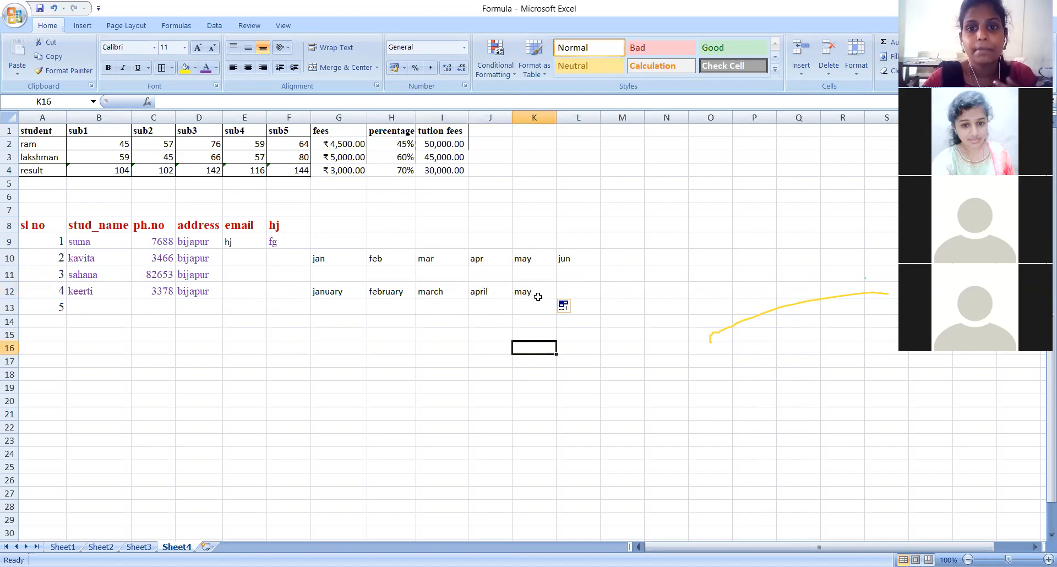
click(342, 255)
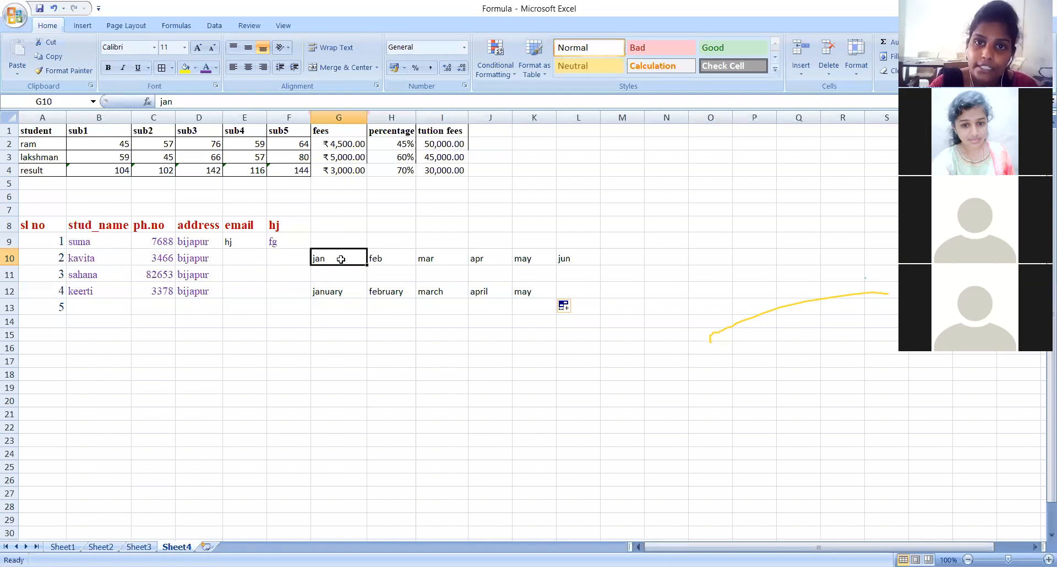
click(334, 292)
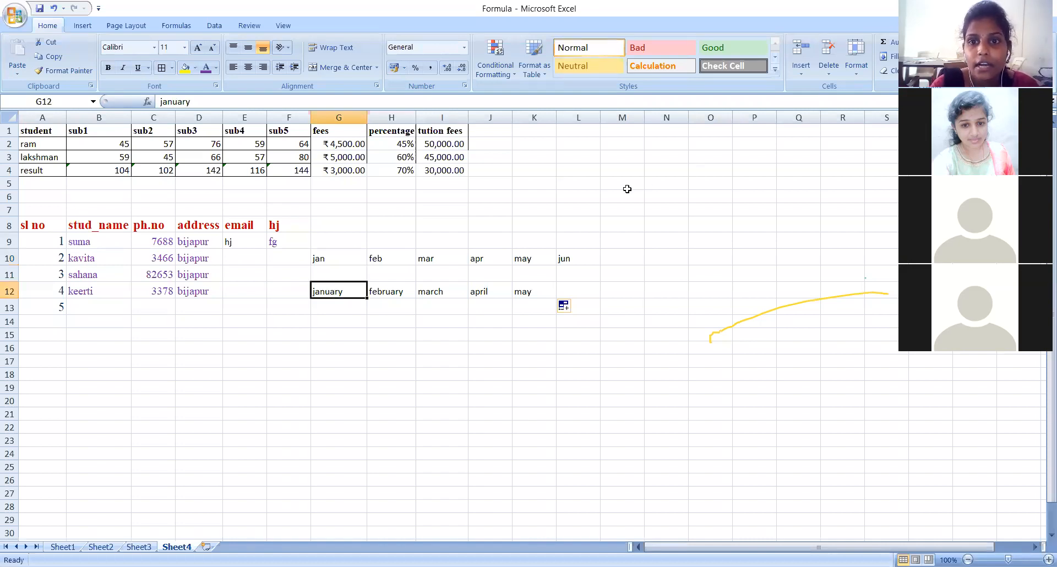
Enter sun in G15 and AutoFill the short weekday names across to sat in M15
click(321, 337)
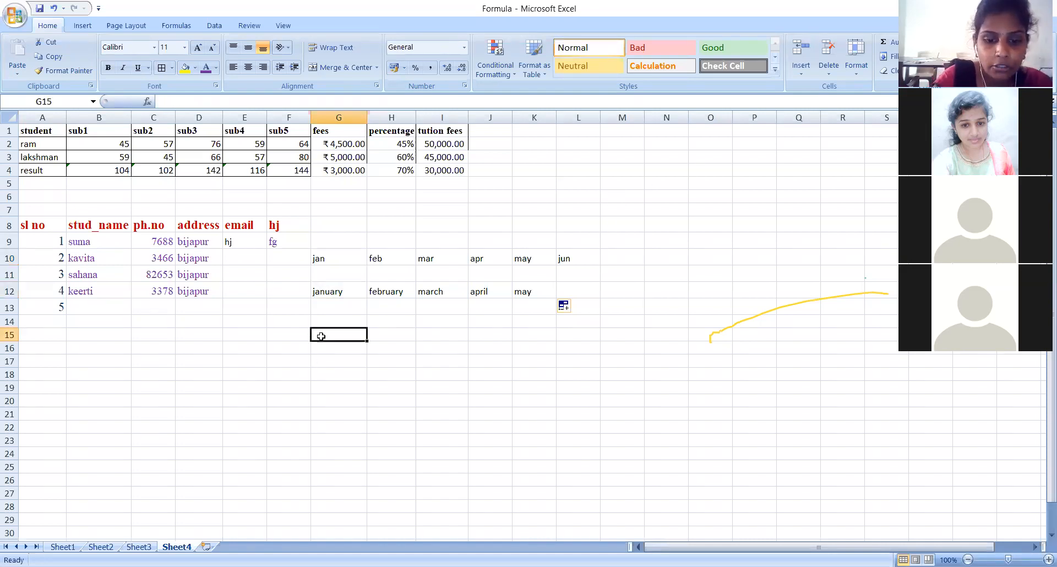
text(sun)
key(Return)
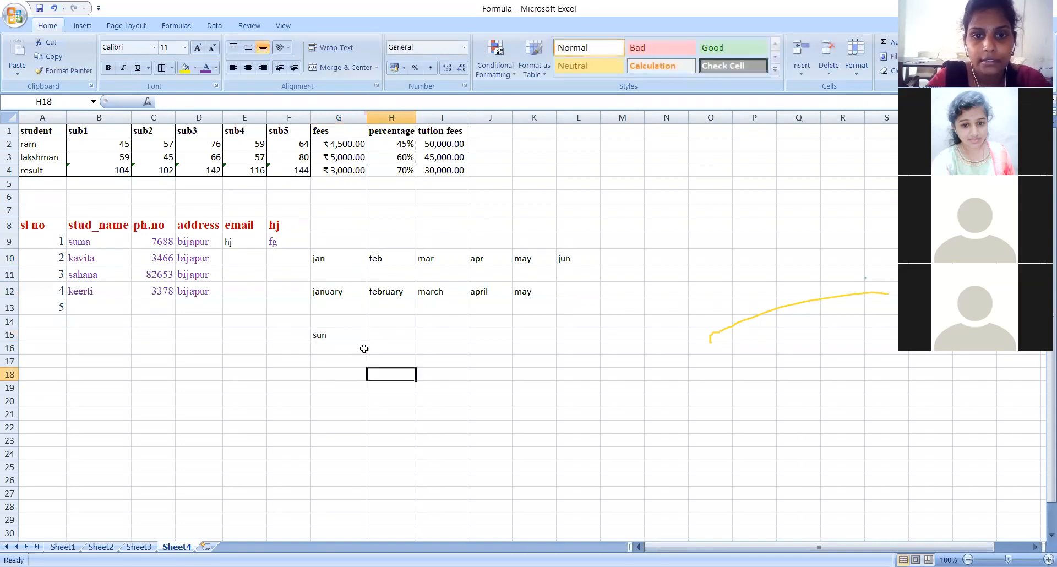
click(361, 337)
drag(368, 339, 639, 340)
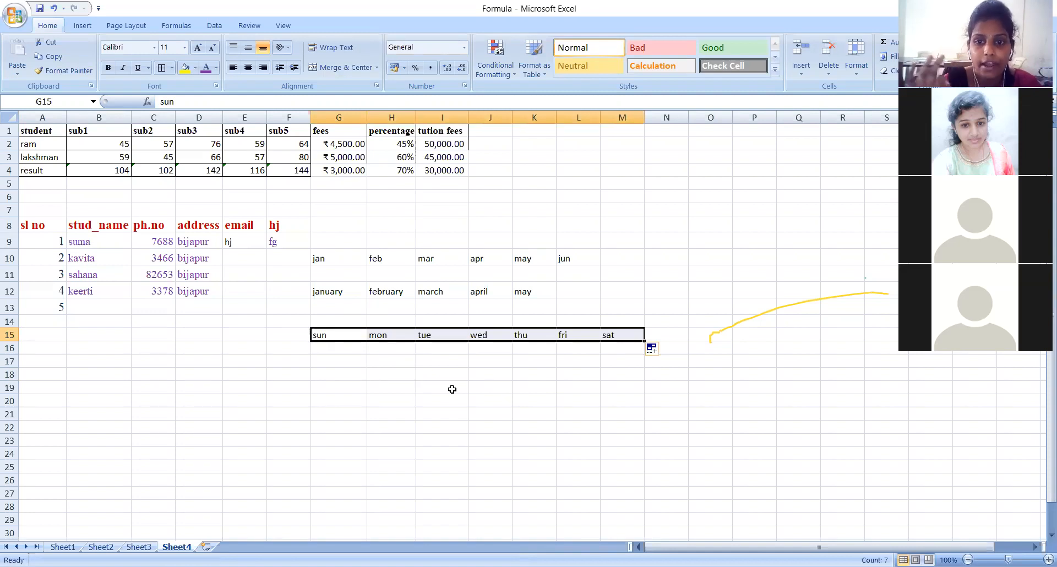
Enter Sunday in G17 and AutoFill the full weekday names across to Saturday in M17
click(316, 365)
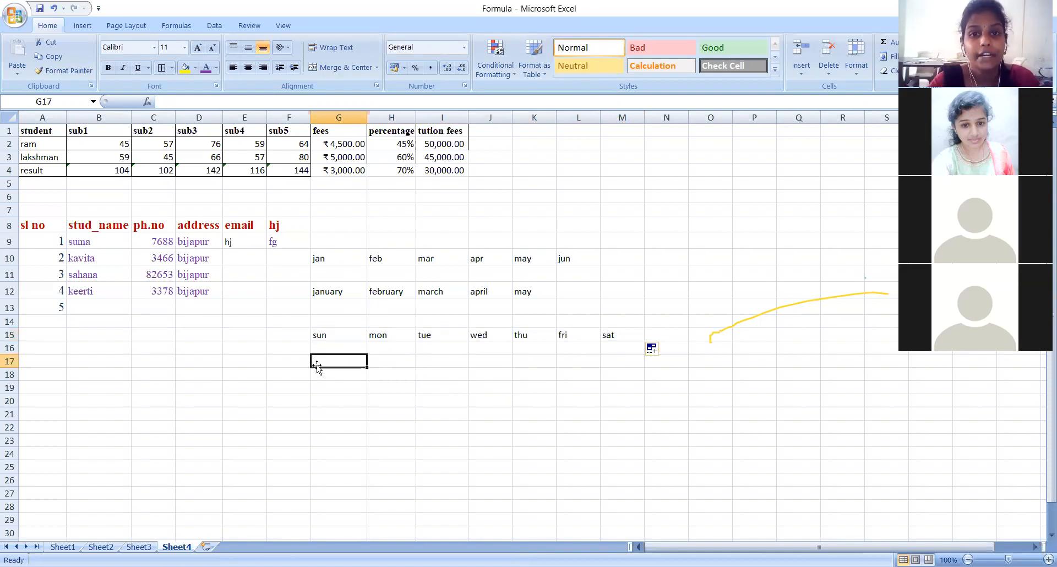
text(sunday)
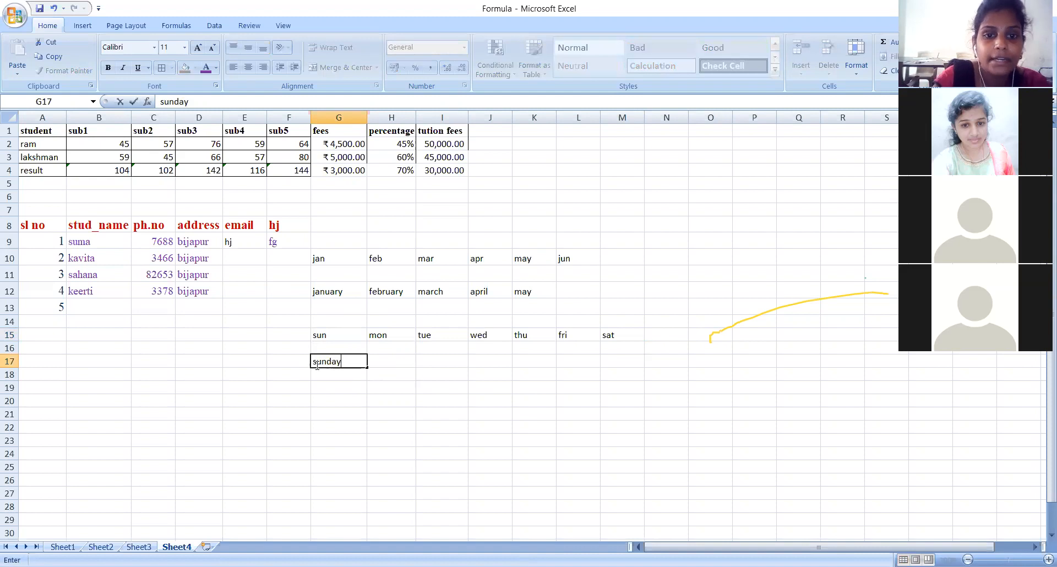
click(376, 406)
click(359, 363)
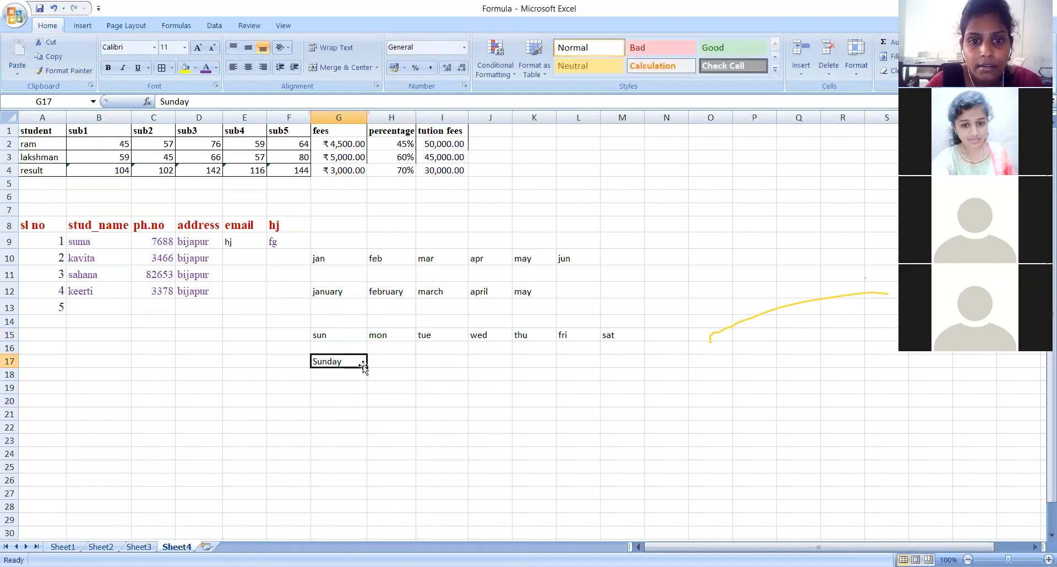
drag(367, 367, 546, 429)
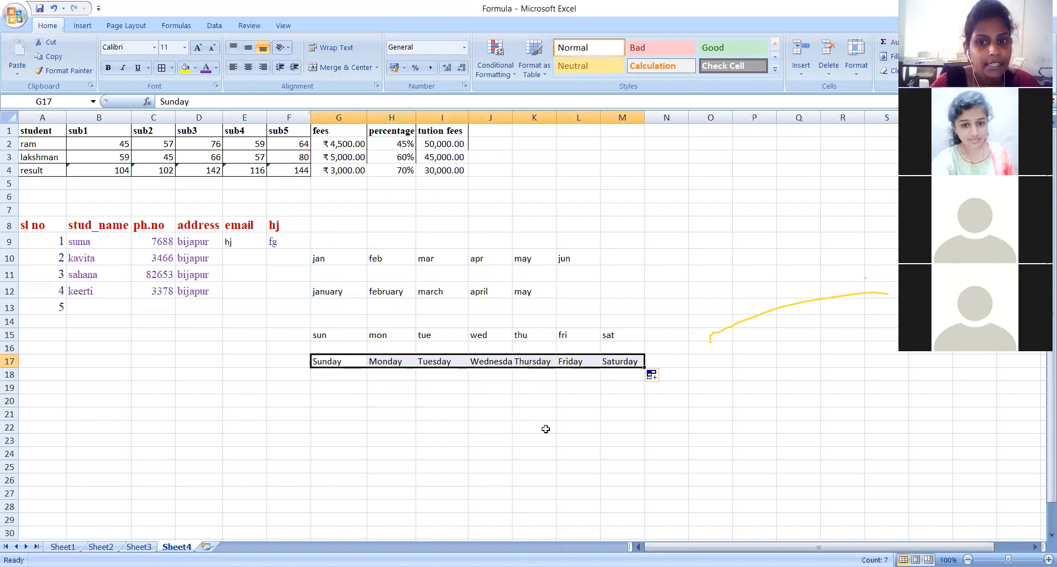